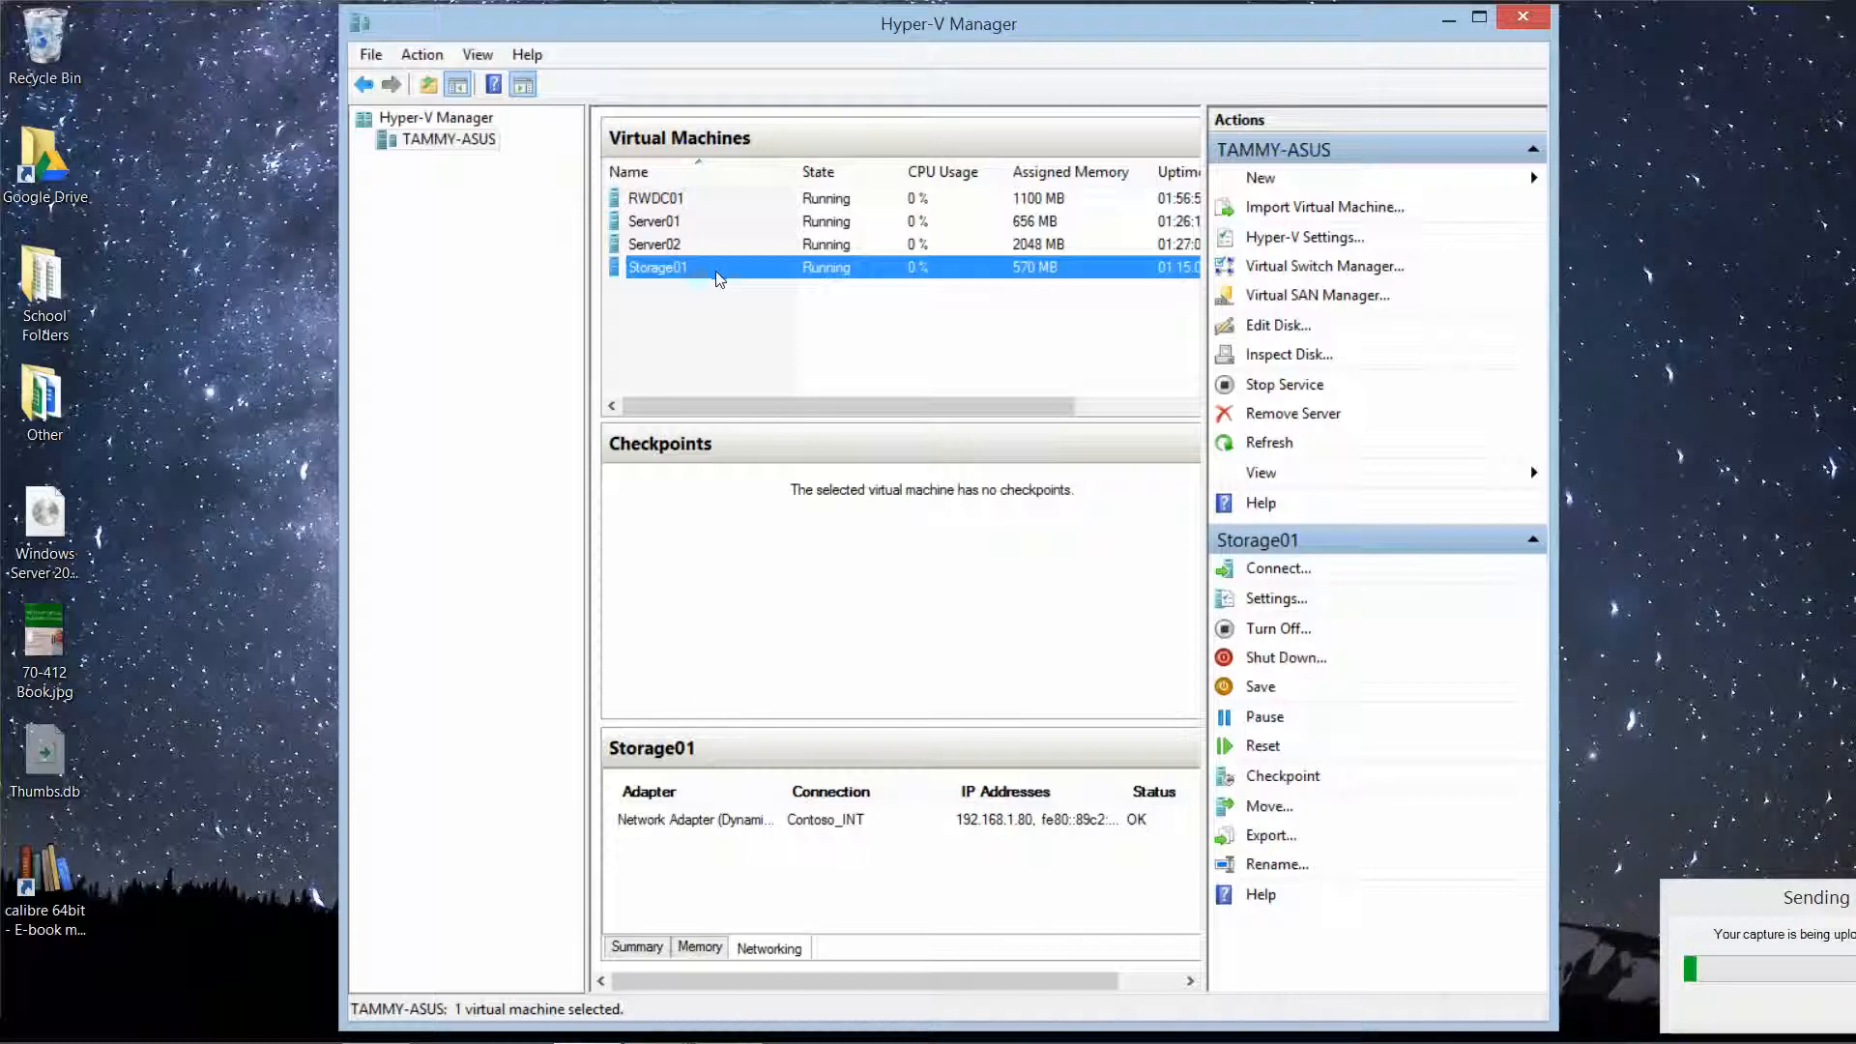
Step: Sign in to the Server01 VM with the account password and launch Server Manager there
mouse_move(723, 1033)
mouse_move(589, 1001)
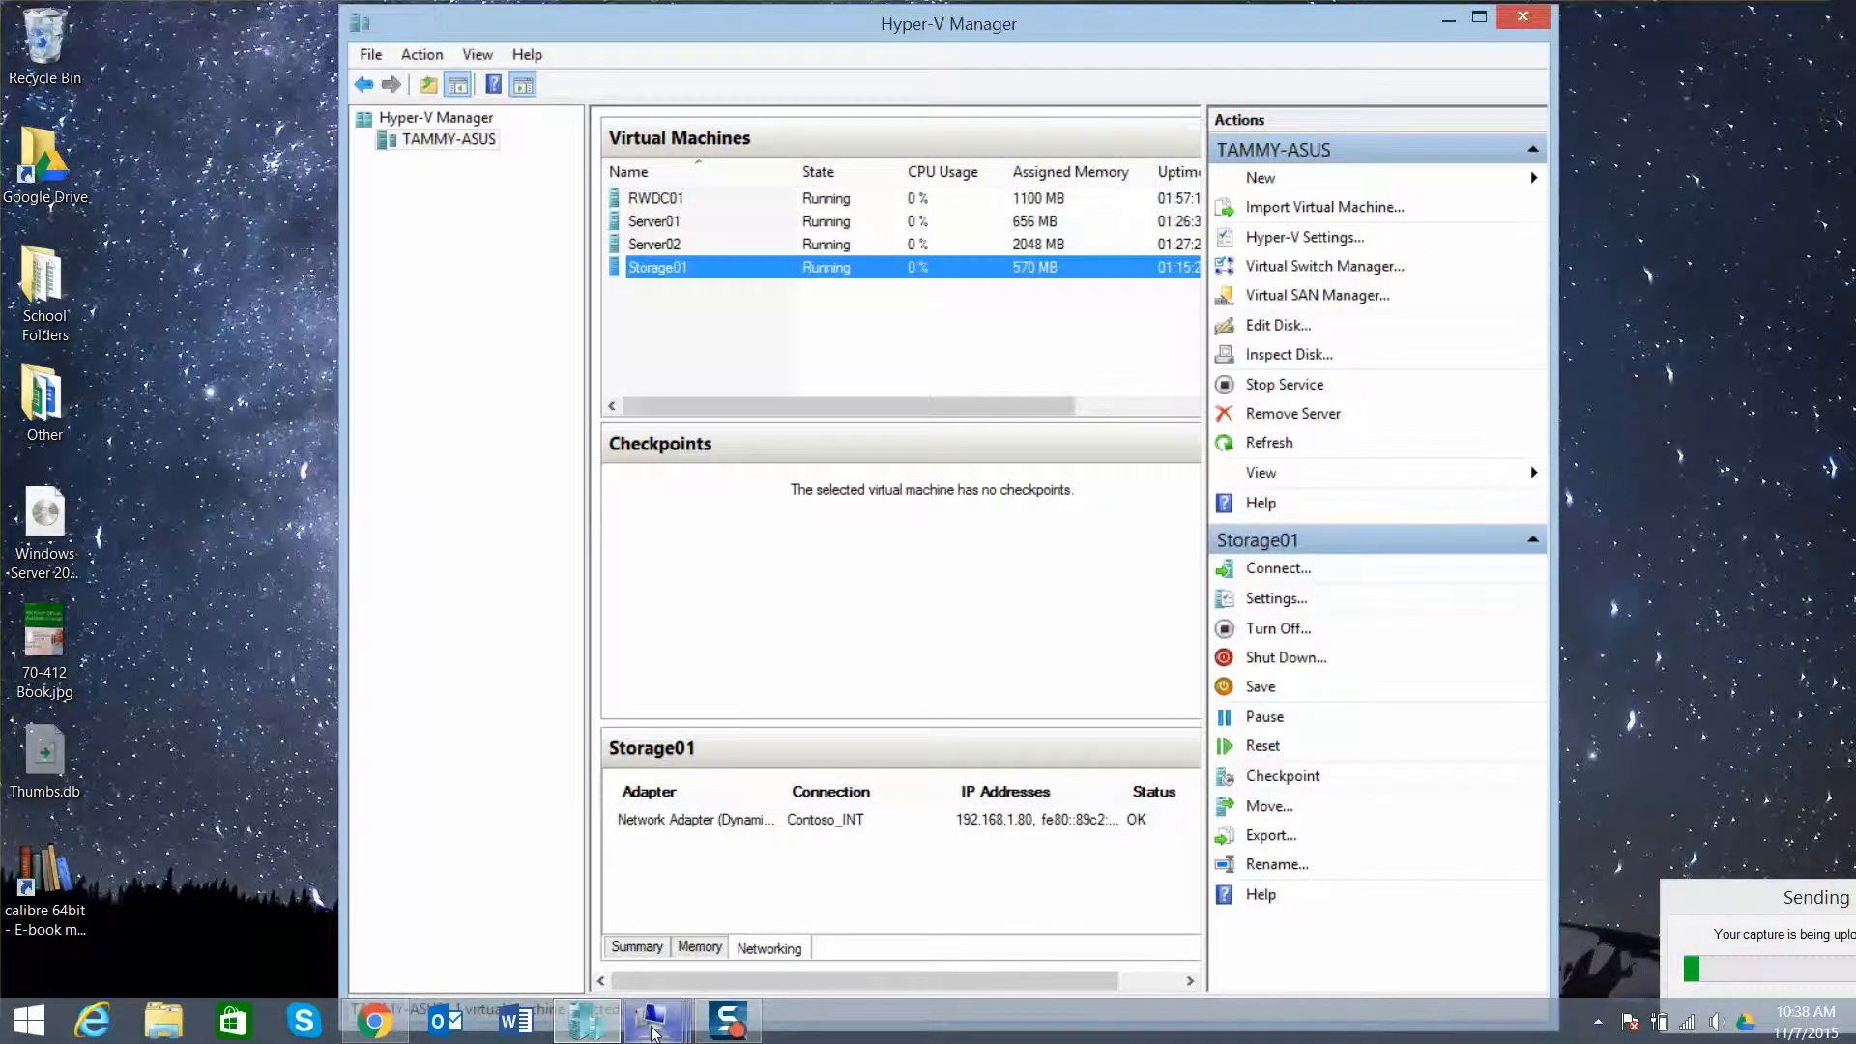
mouse_move(653, 1020)
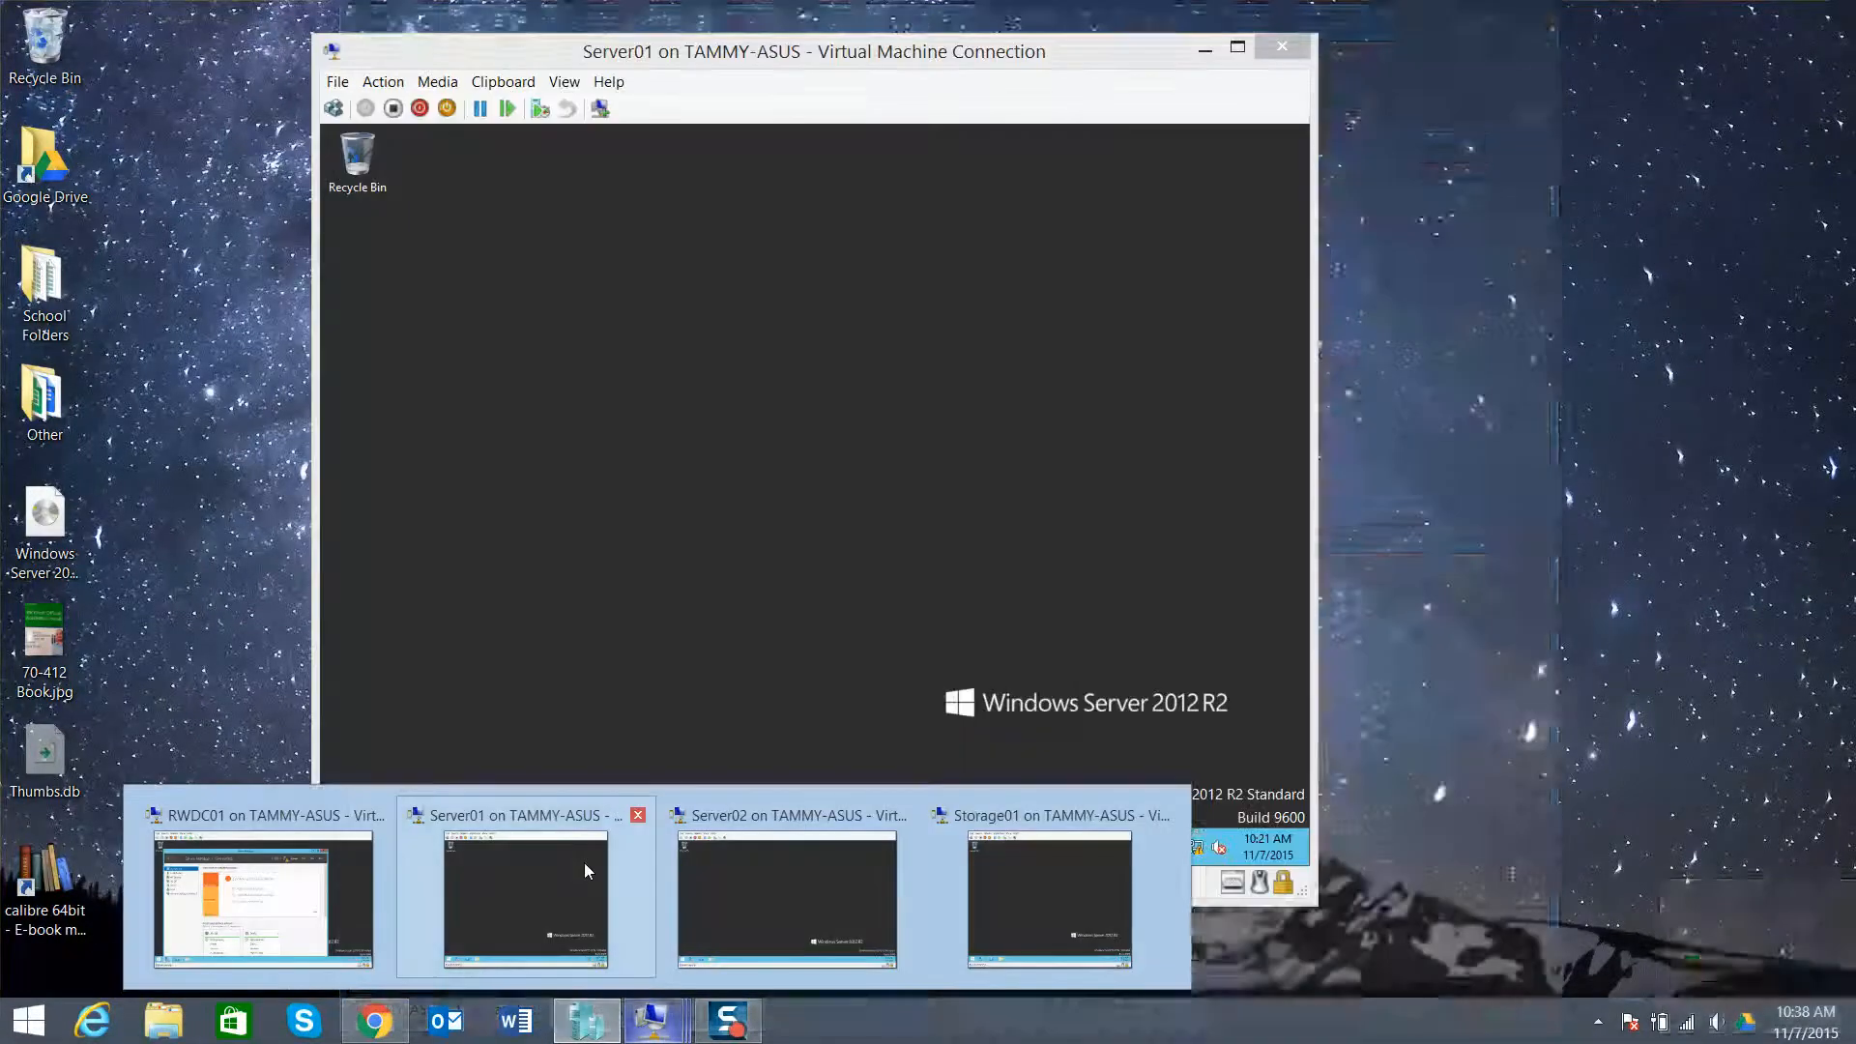
left_click(584, 870)
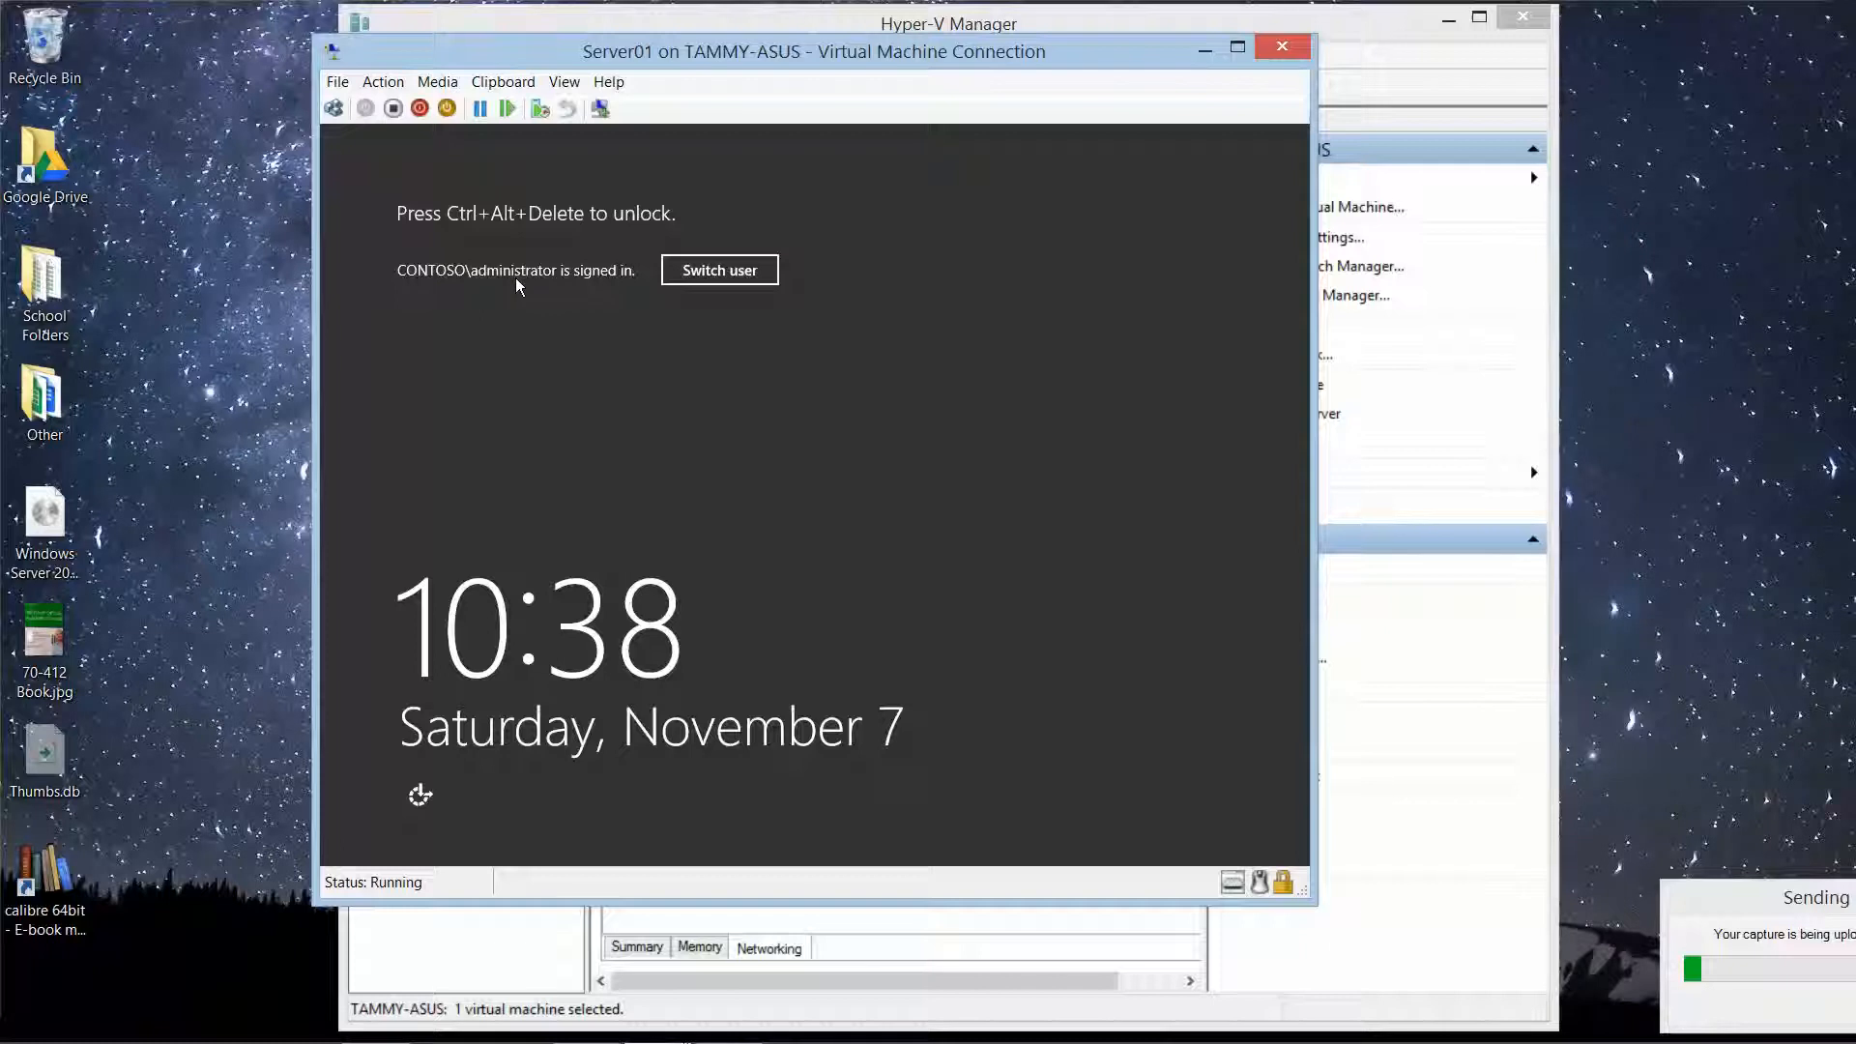
left_click(344, 109)
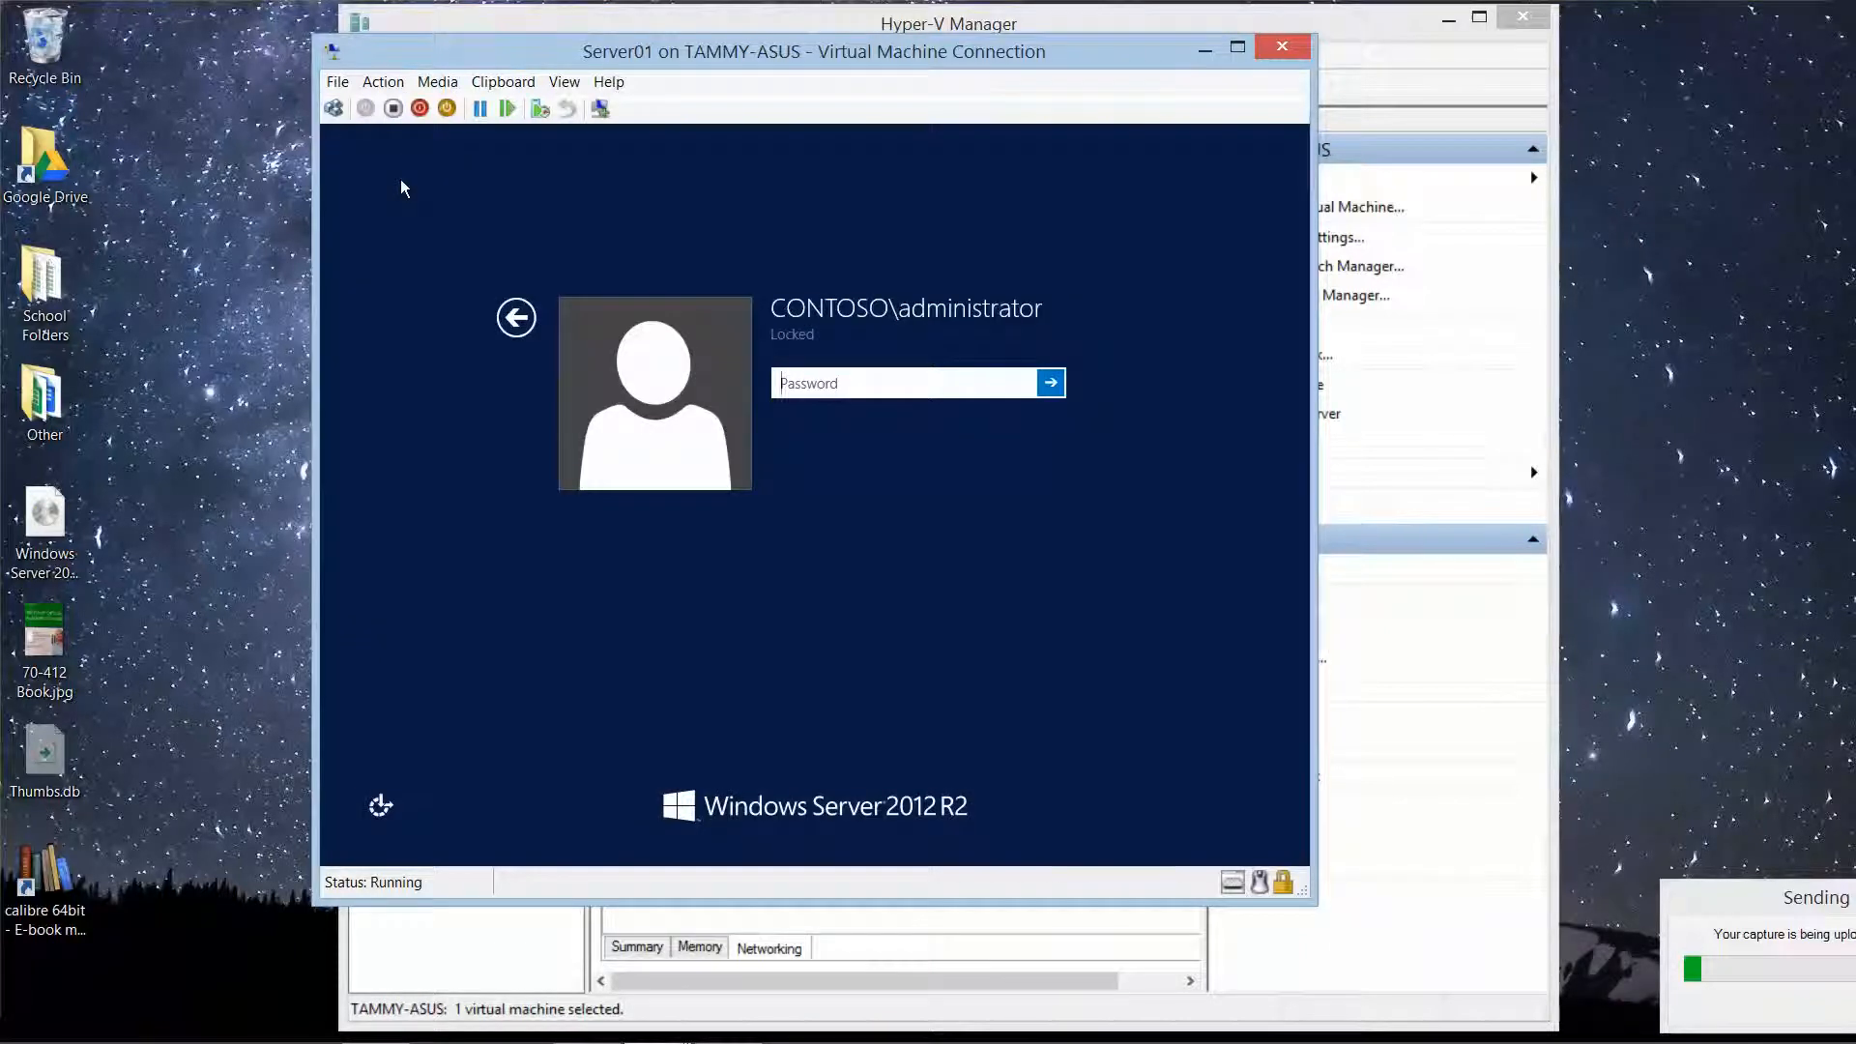
type("Pa$$w0rd")
key("Return")
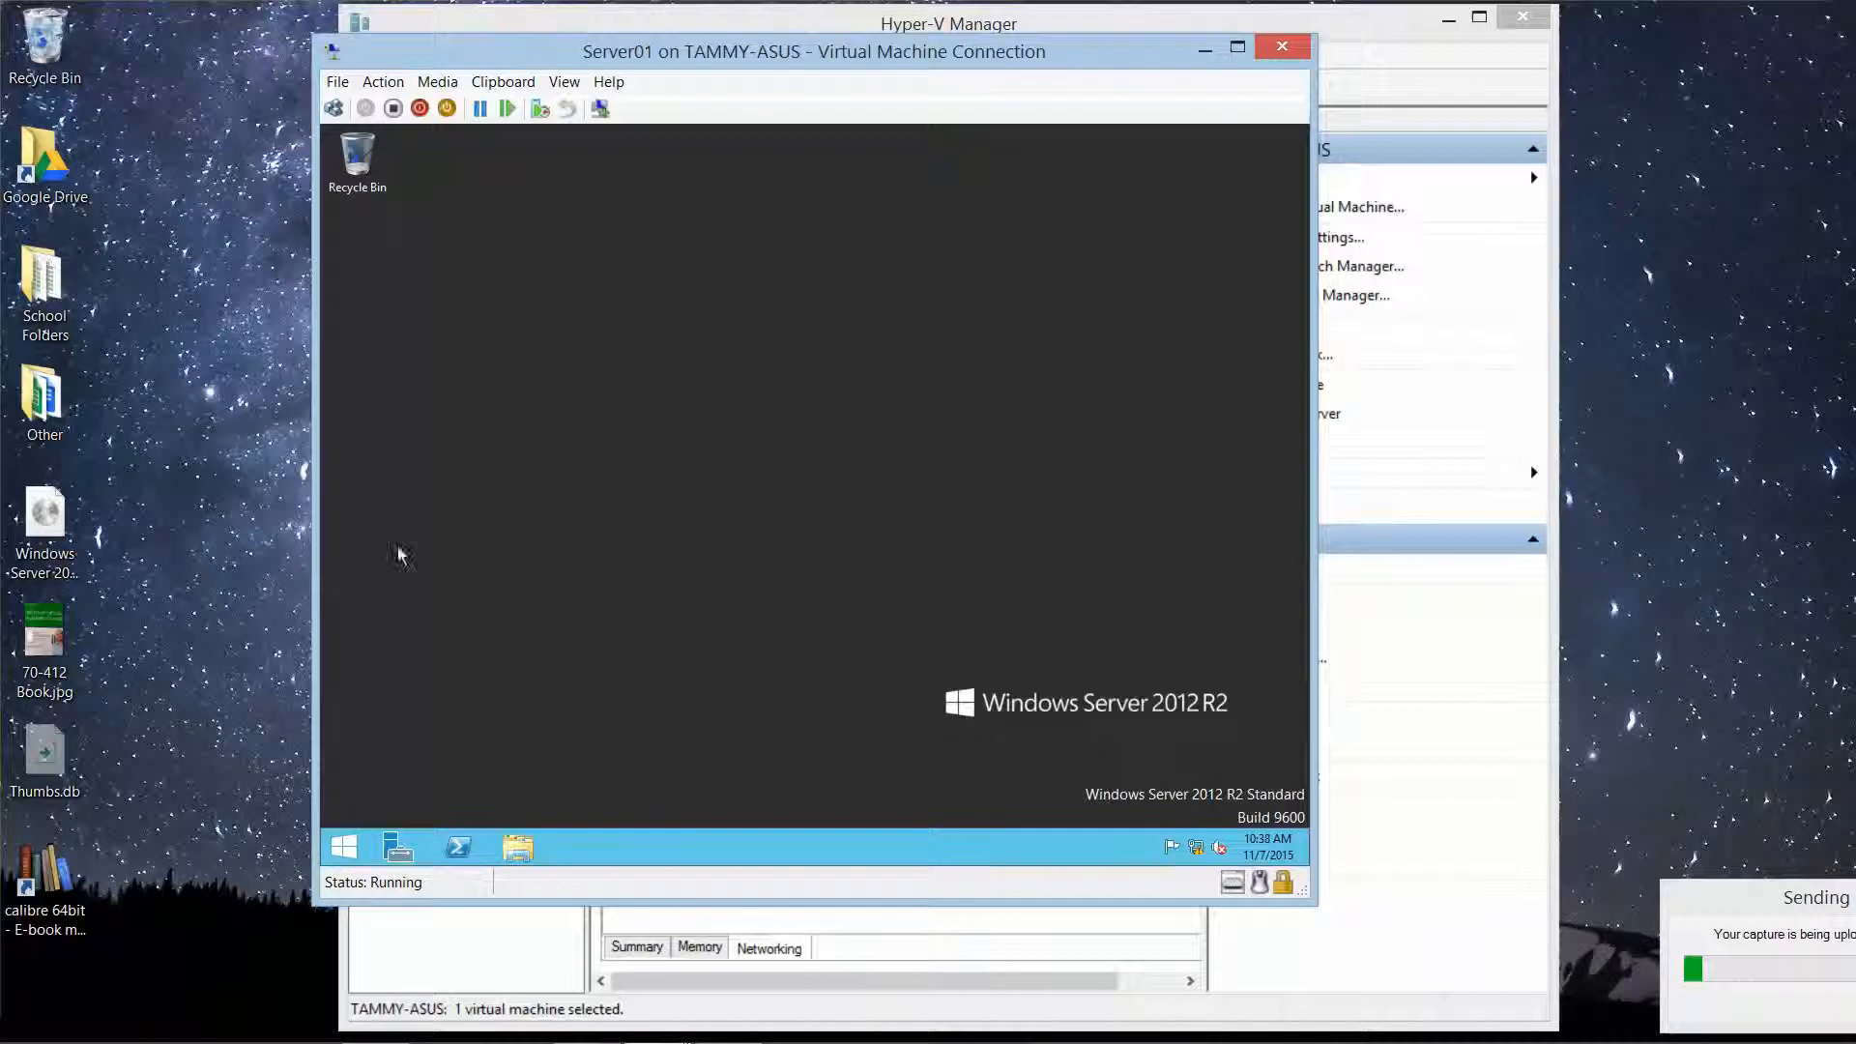
left_click(396, 848)
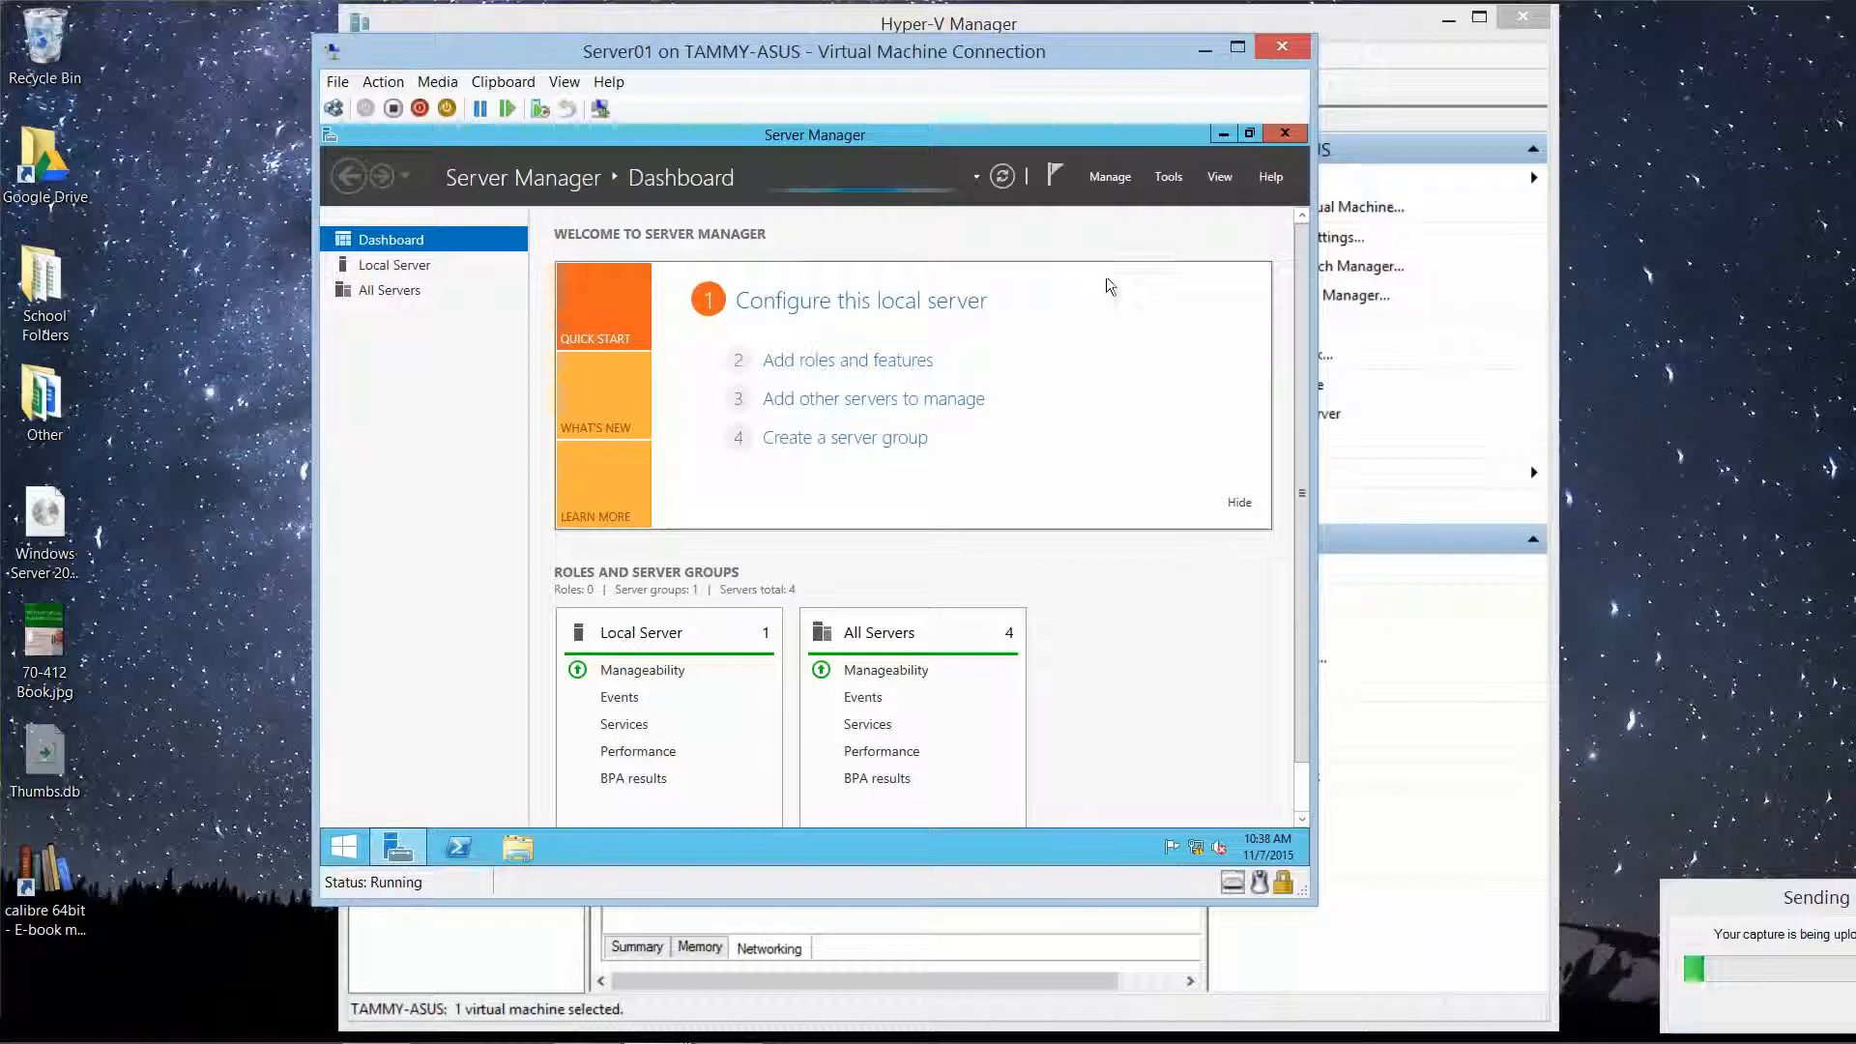
Step: Launch Failover Cluster Manager from Server Manager's Tools menu
left_click(1168, 176)
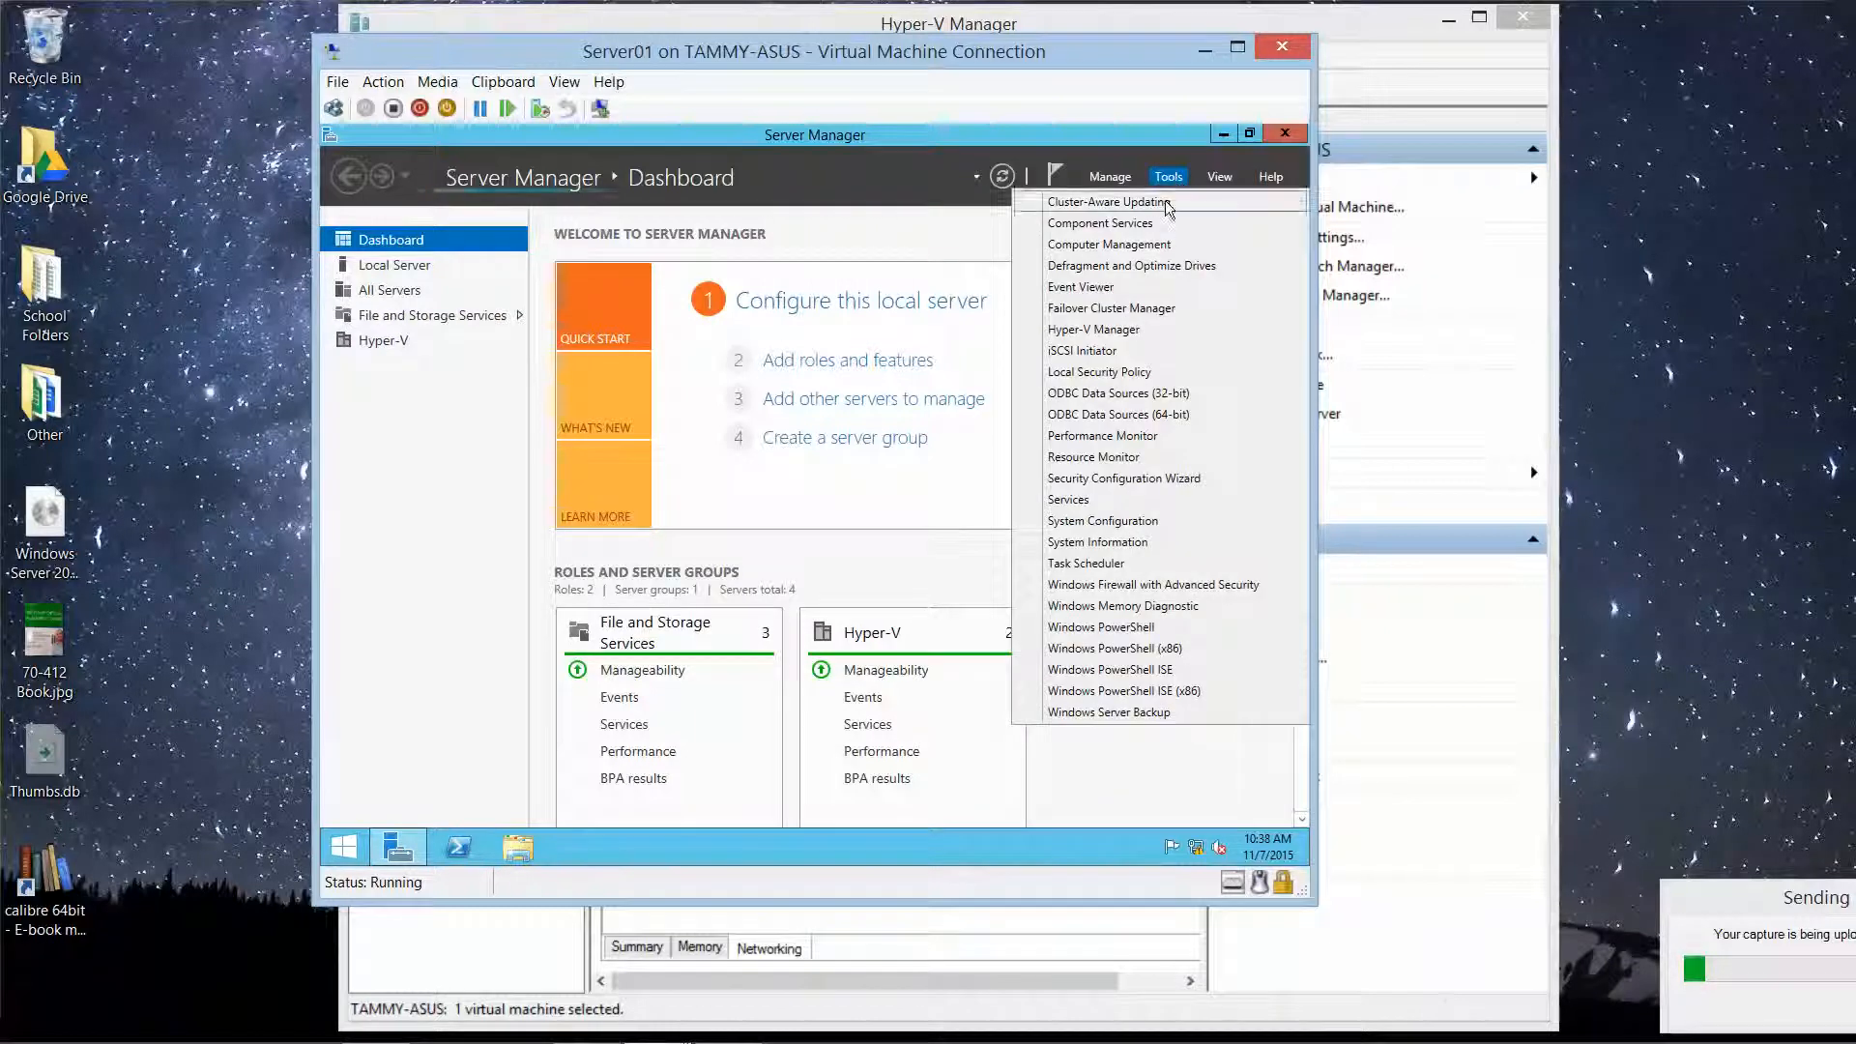
left_click(1136, 310)
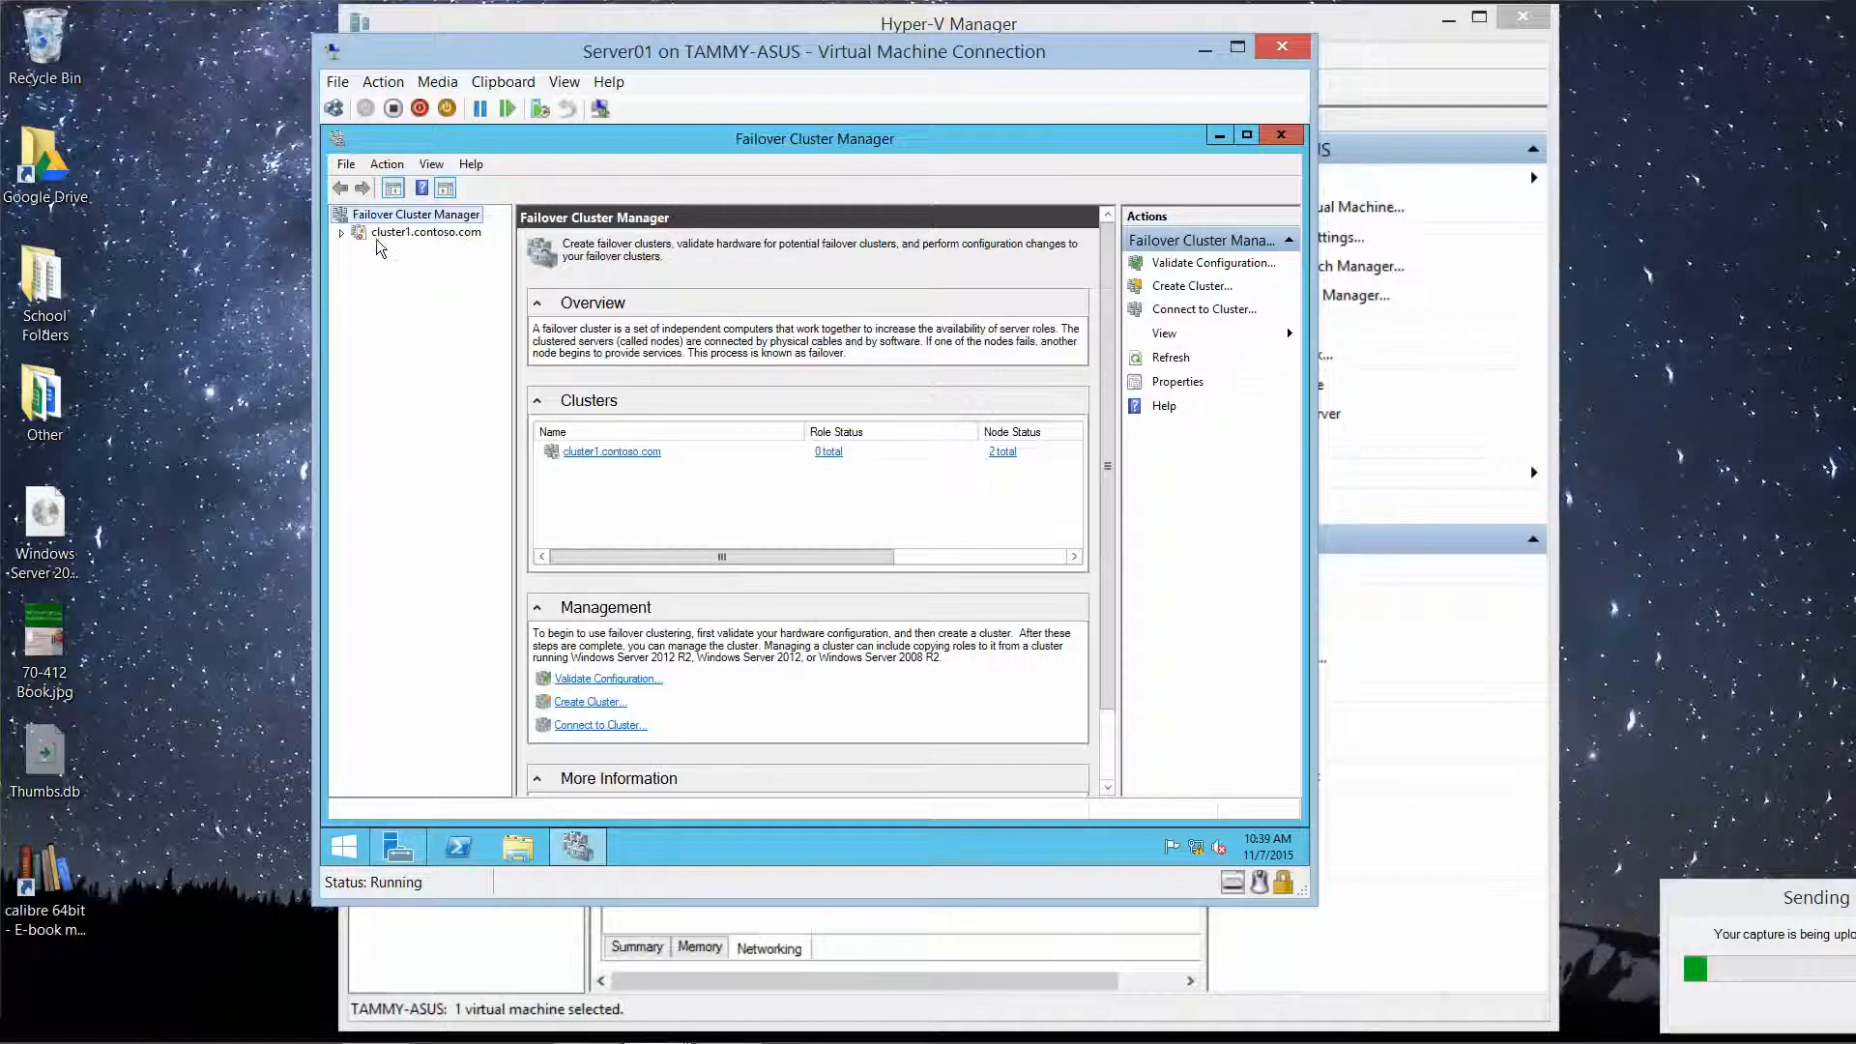
Step: Expand cluster1.contoso.com and choose Configure Role on its Roles node
left_click(340, 233)
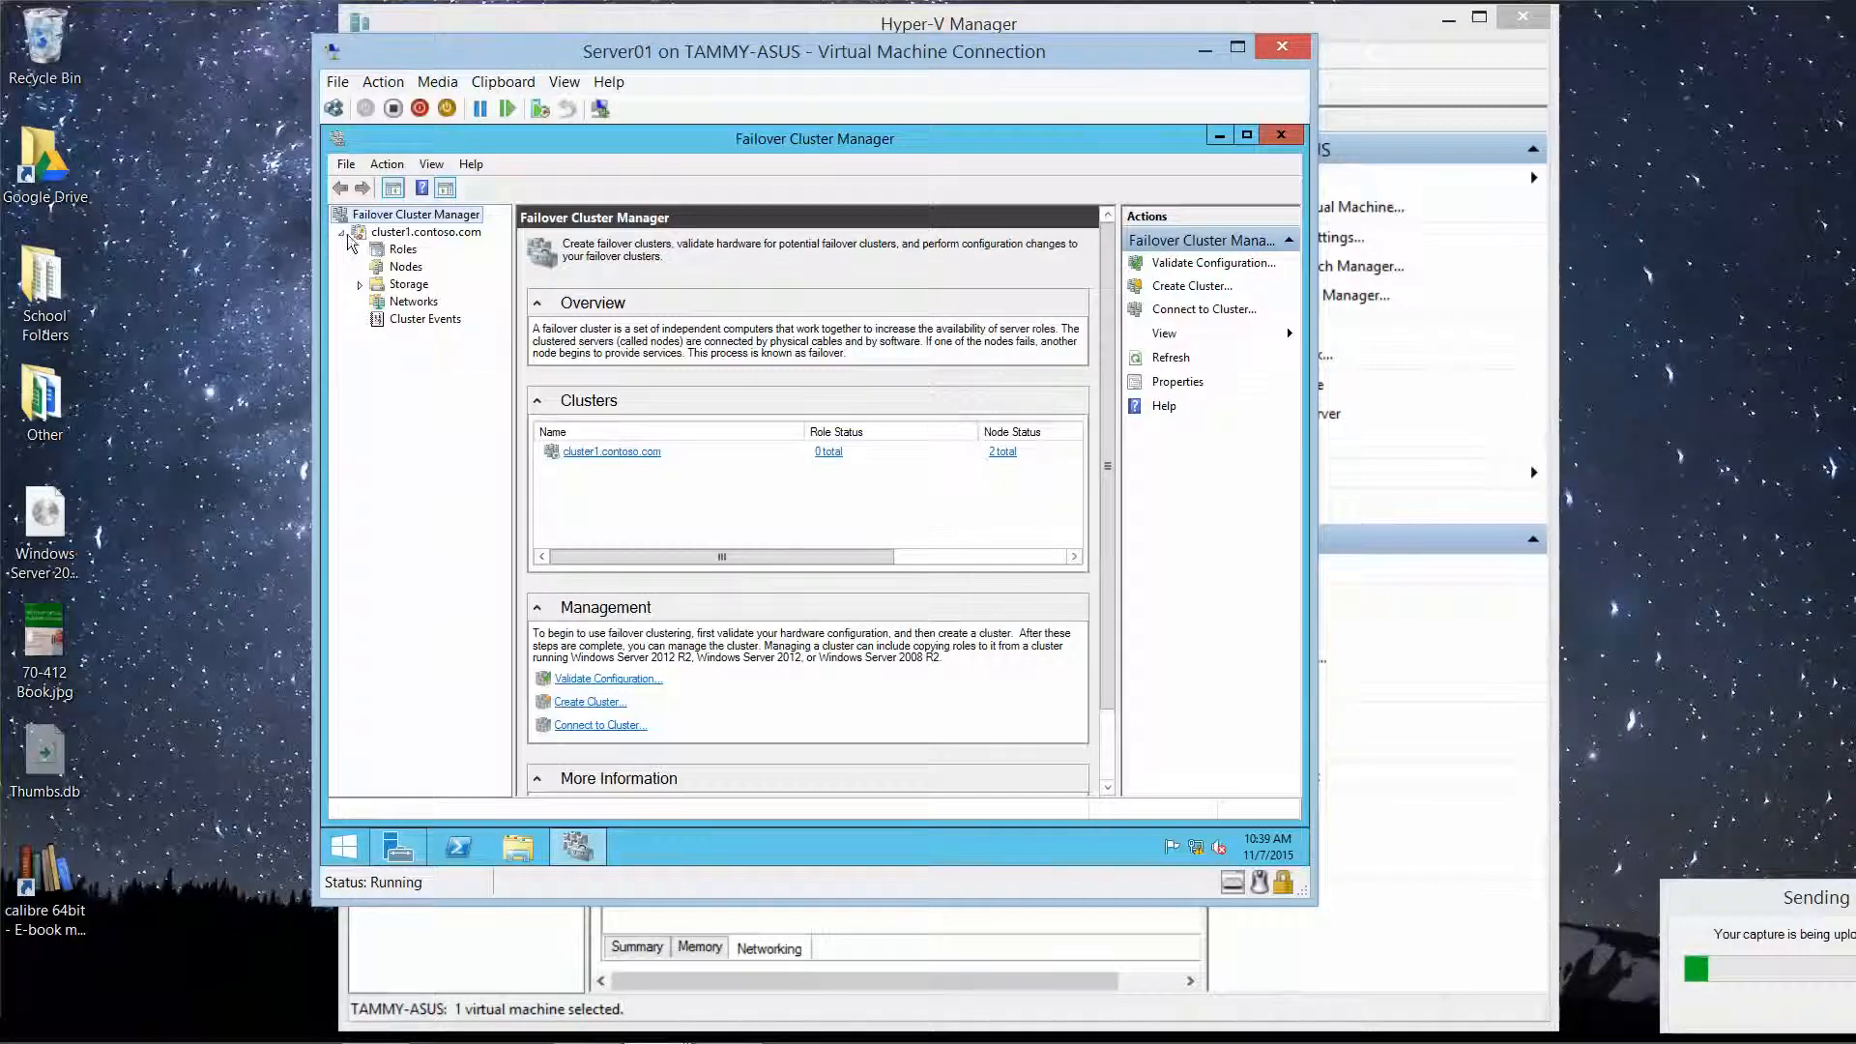
left_click(403, 250)
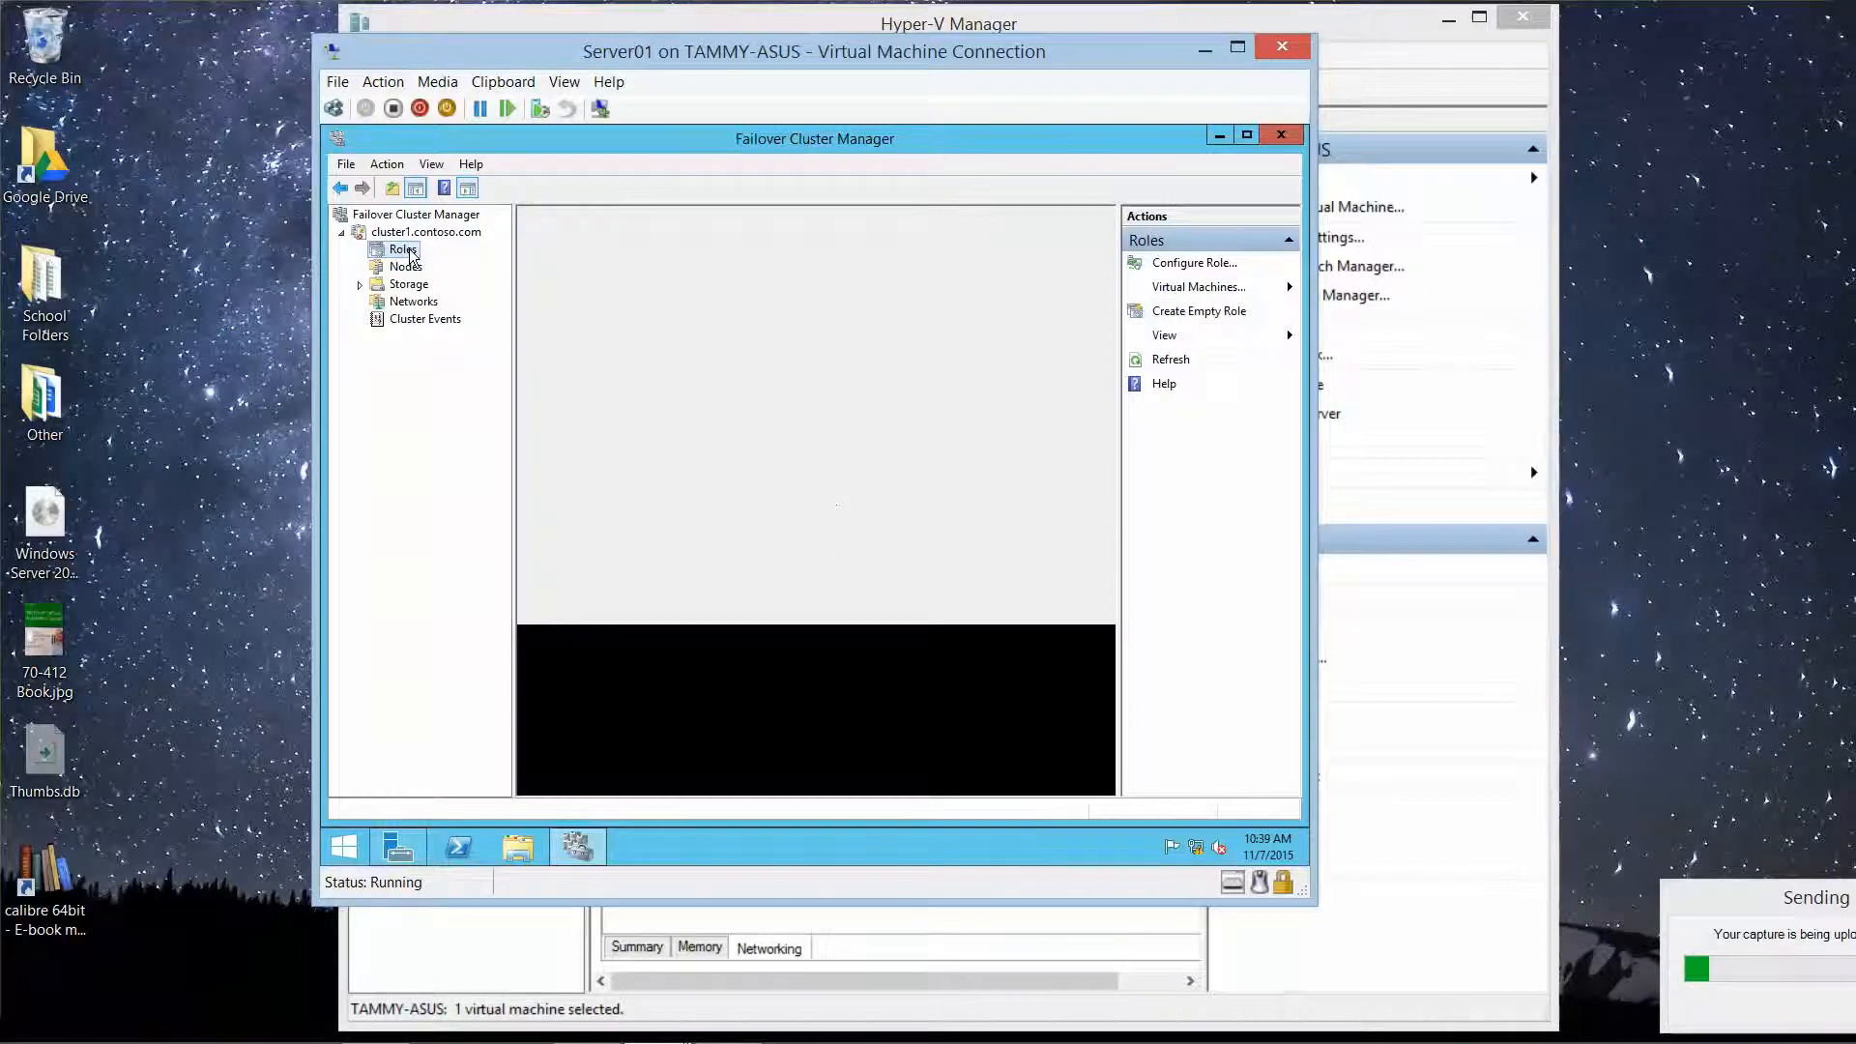
right_click(410, 254)
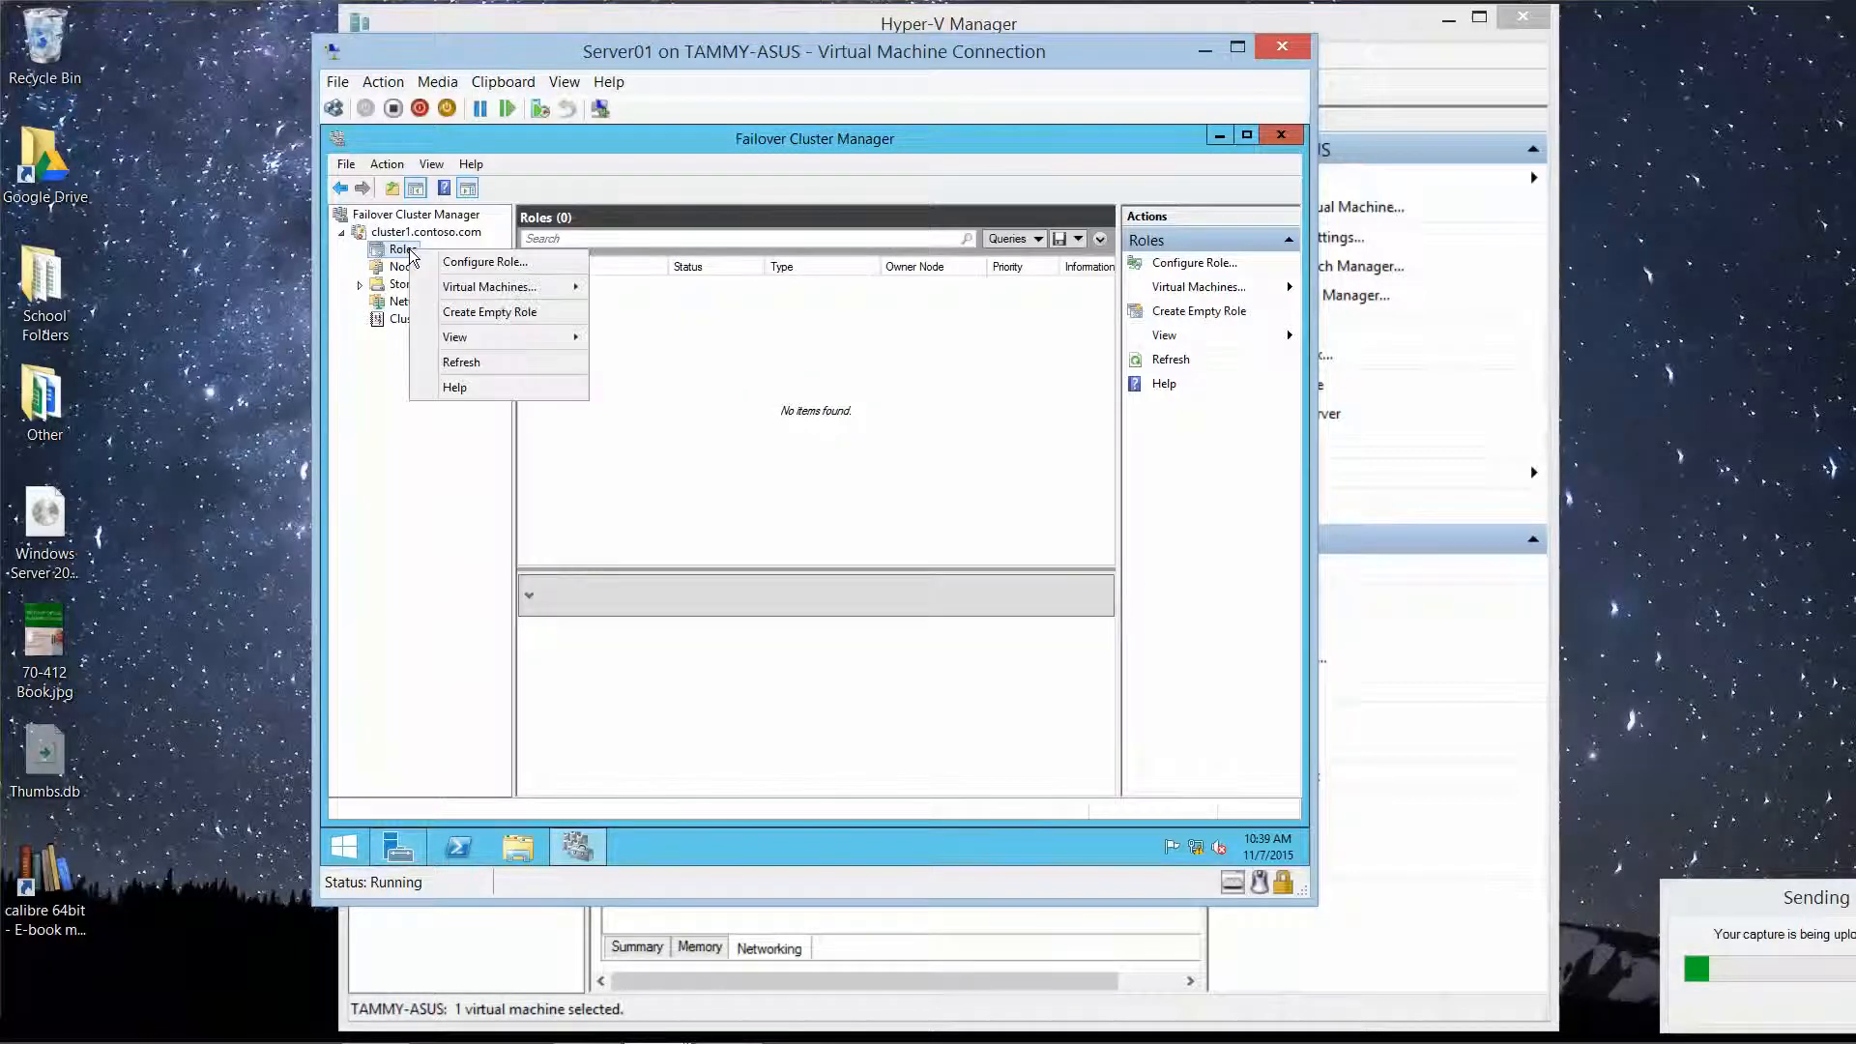
left_click(486, 265)
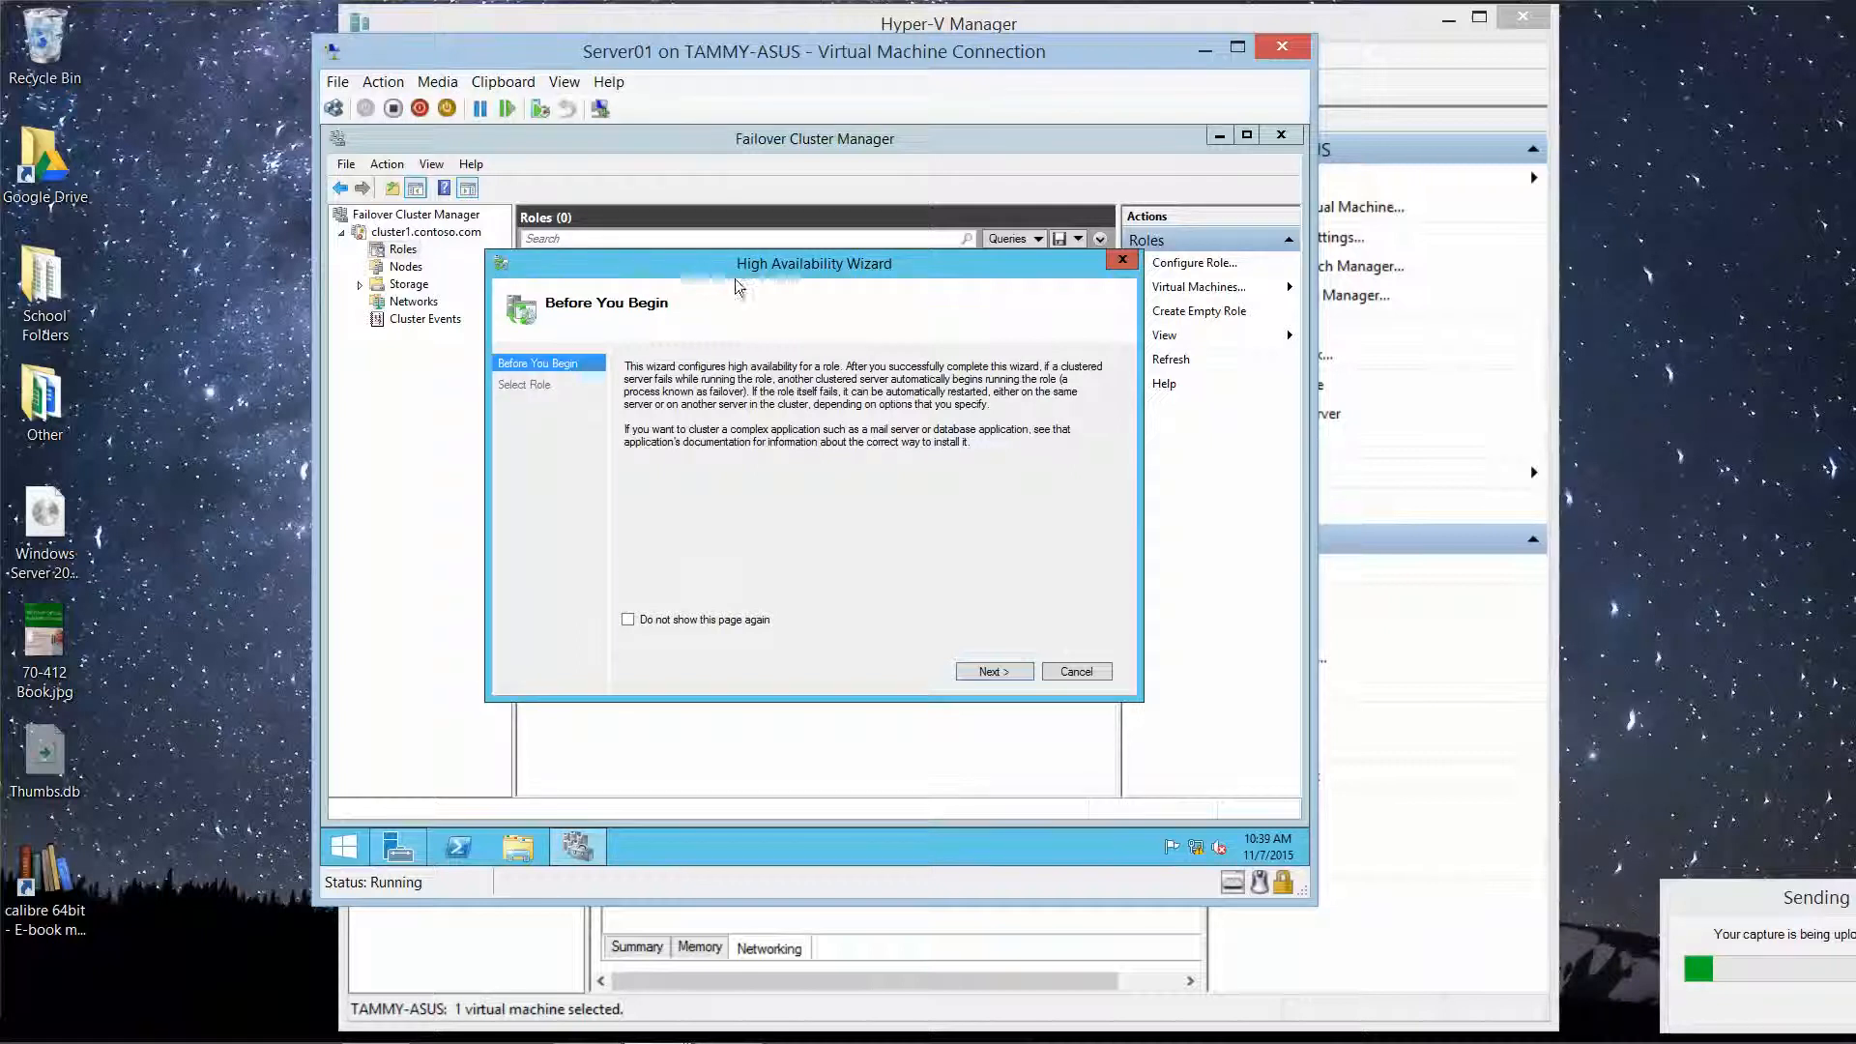
Step: Pick File Server as the clustered role in the High Availability Wizard
left_click(996, 671)
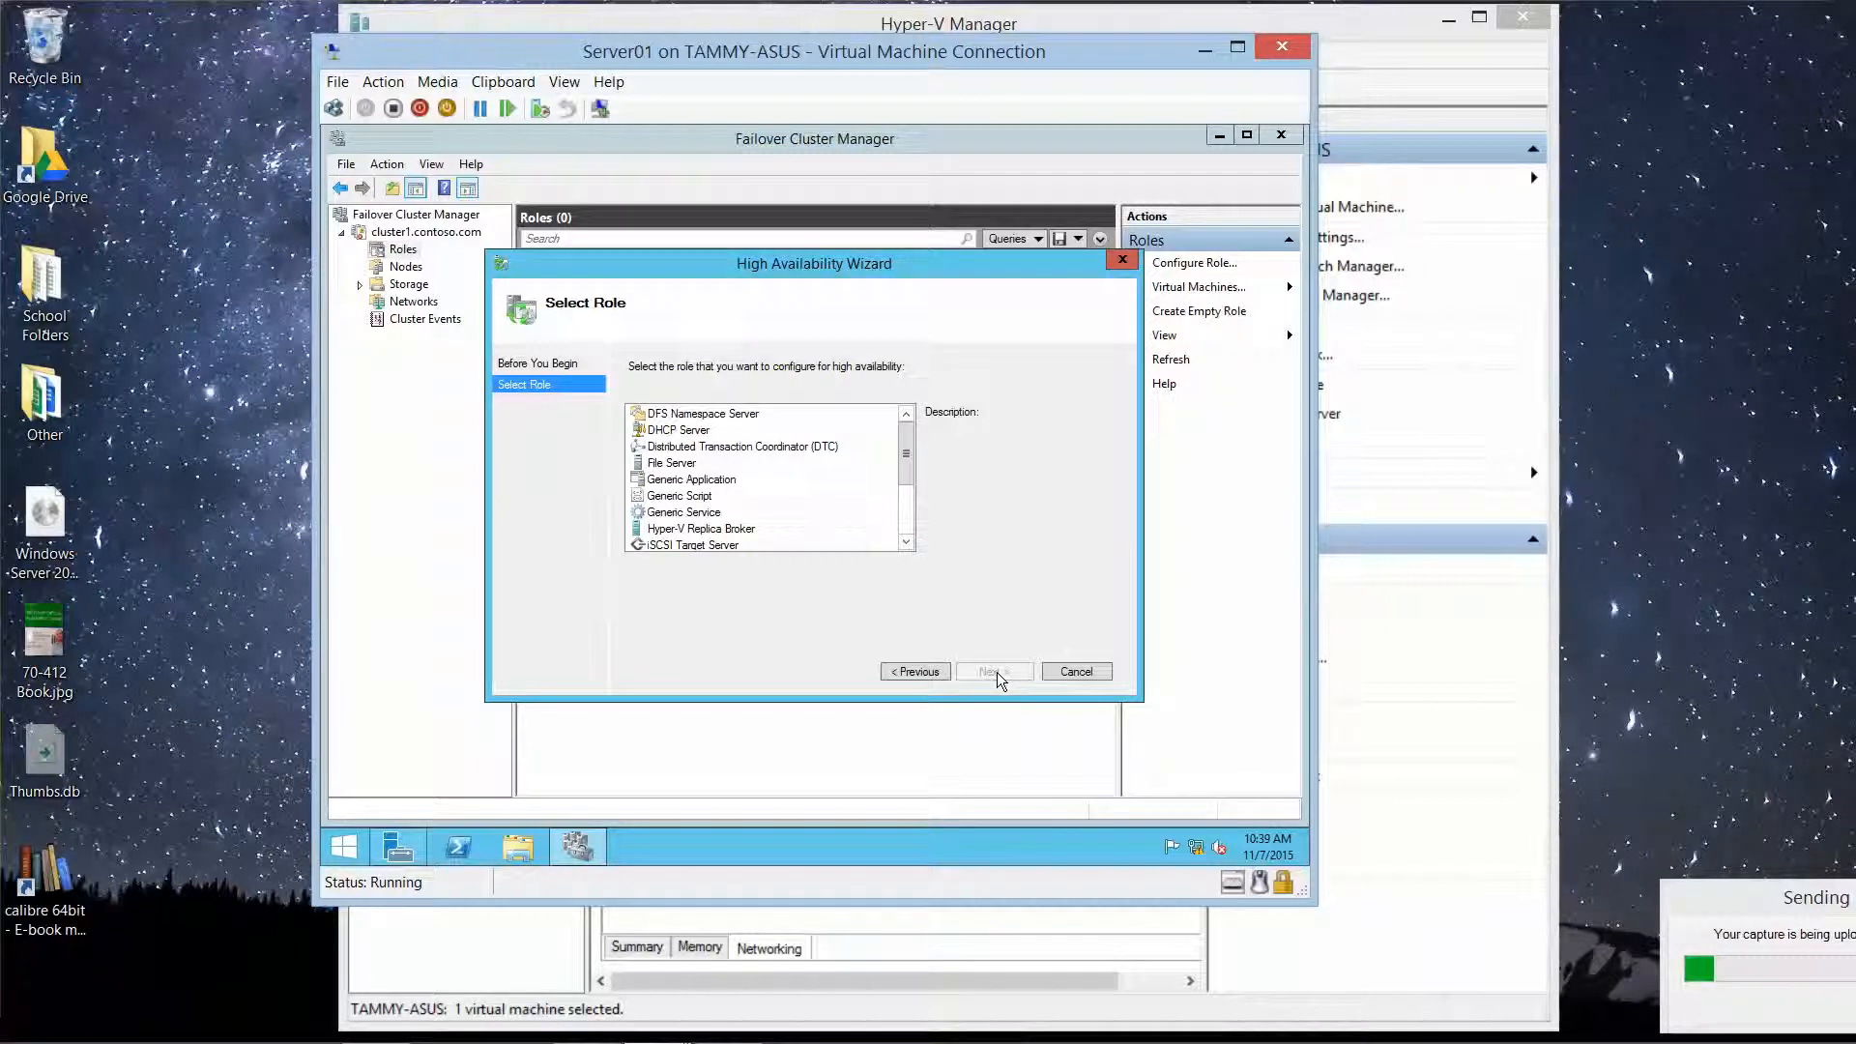
left_click(705, 429)
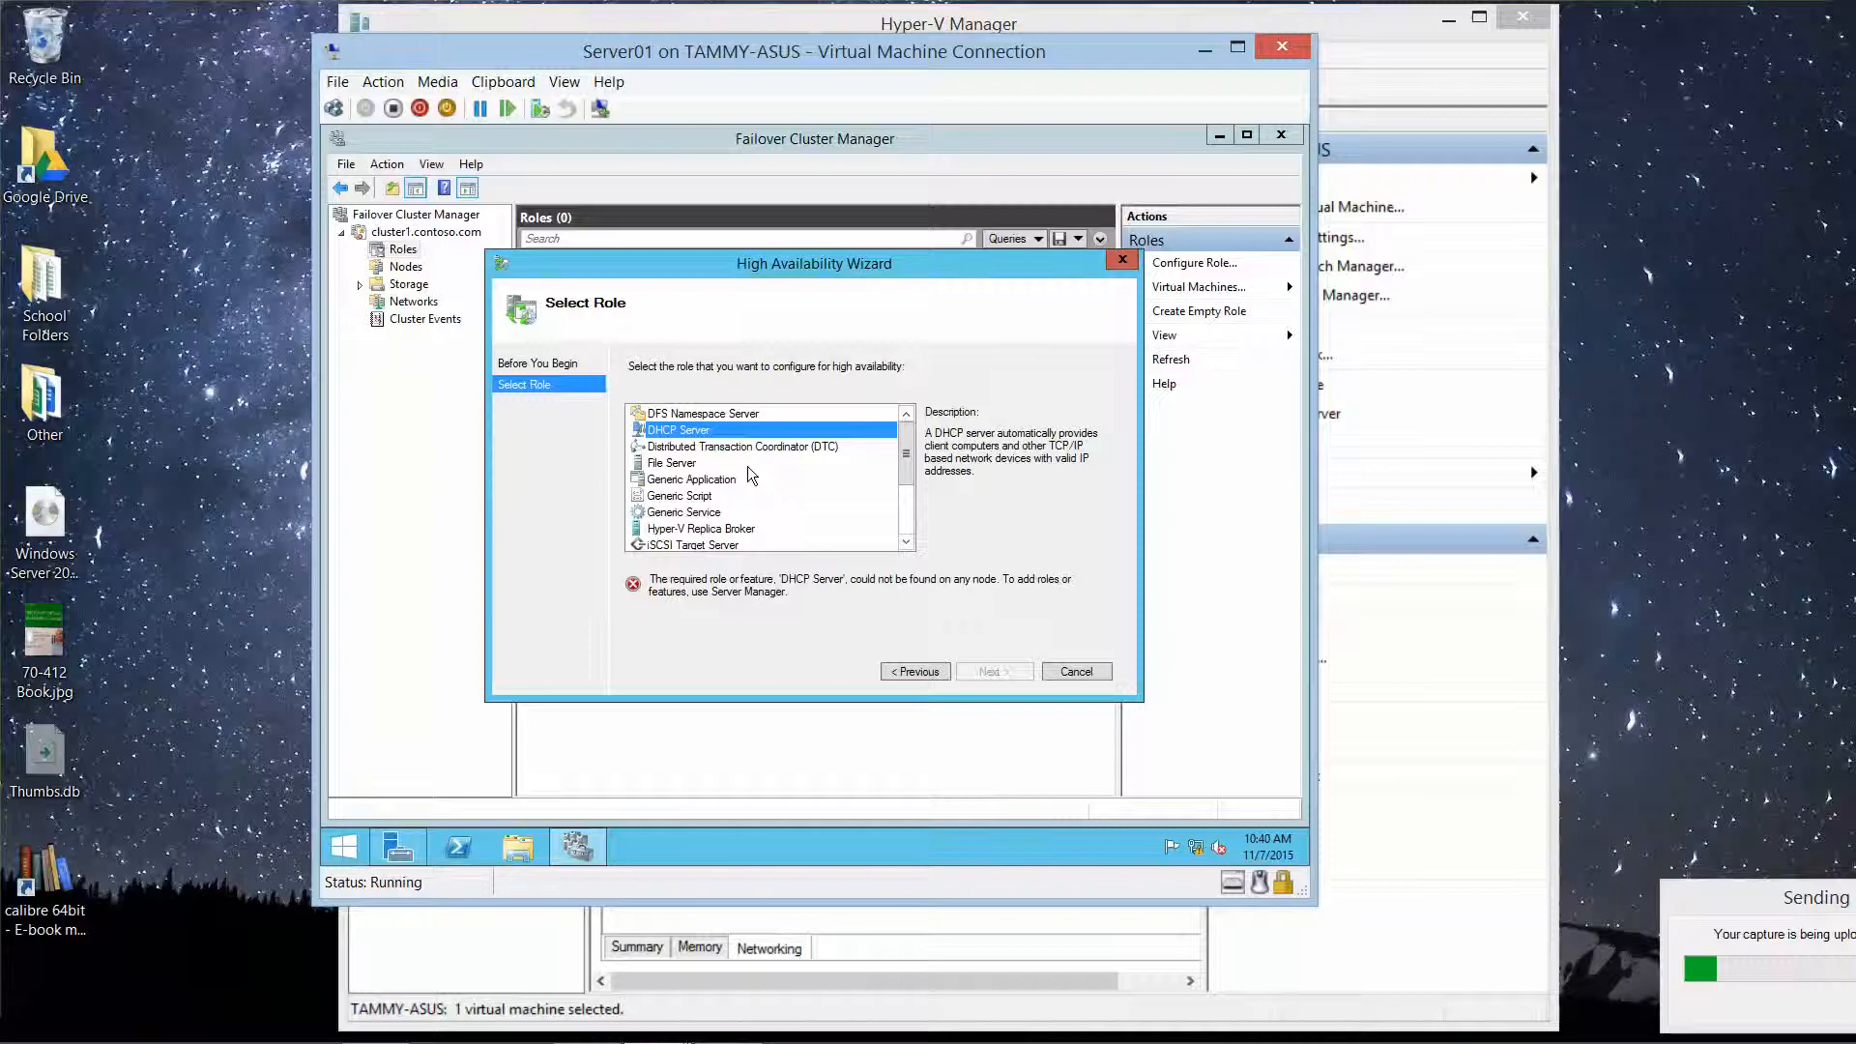
left_click(680, 464)
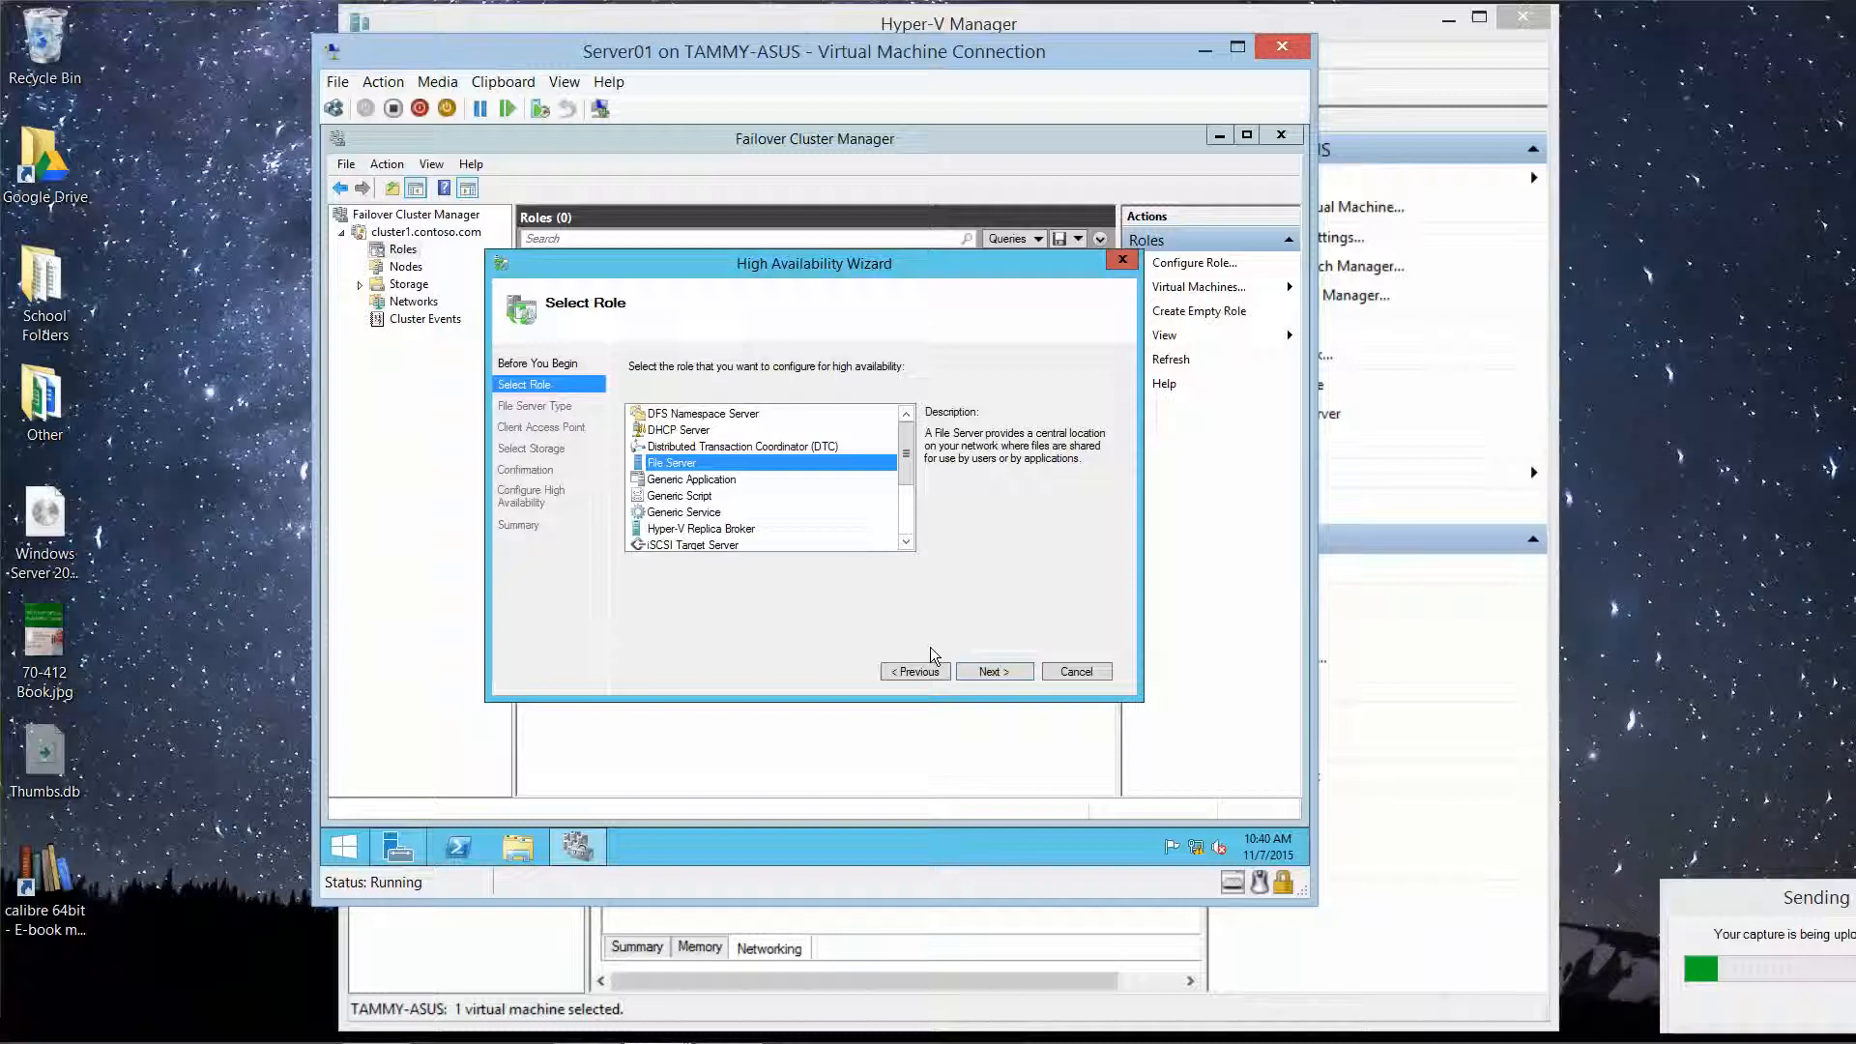
left_click(990, 671)
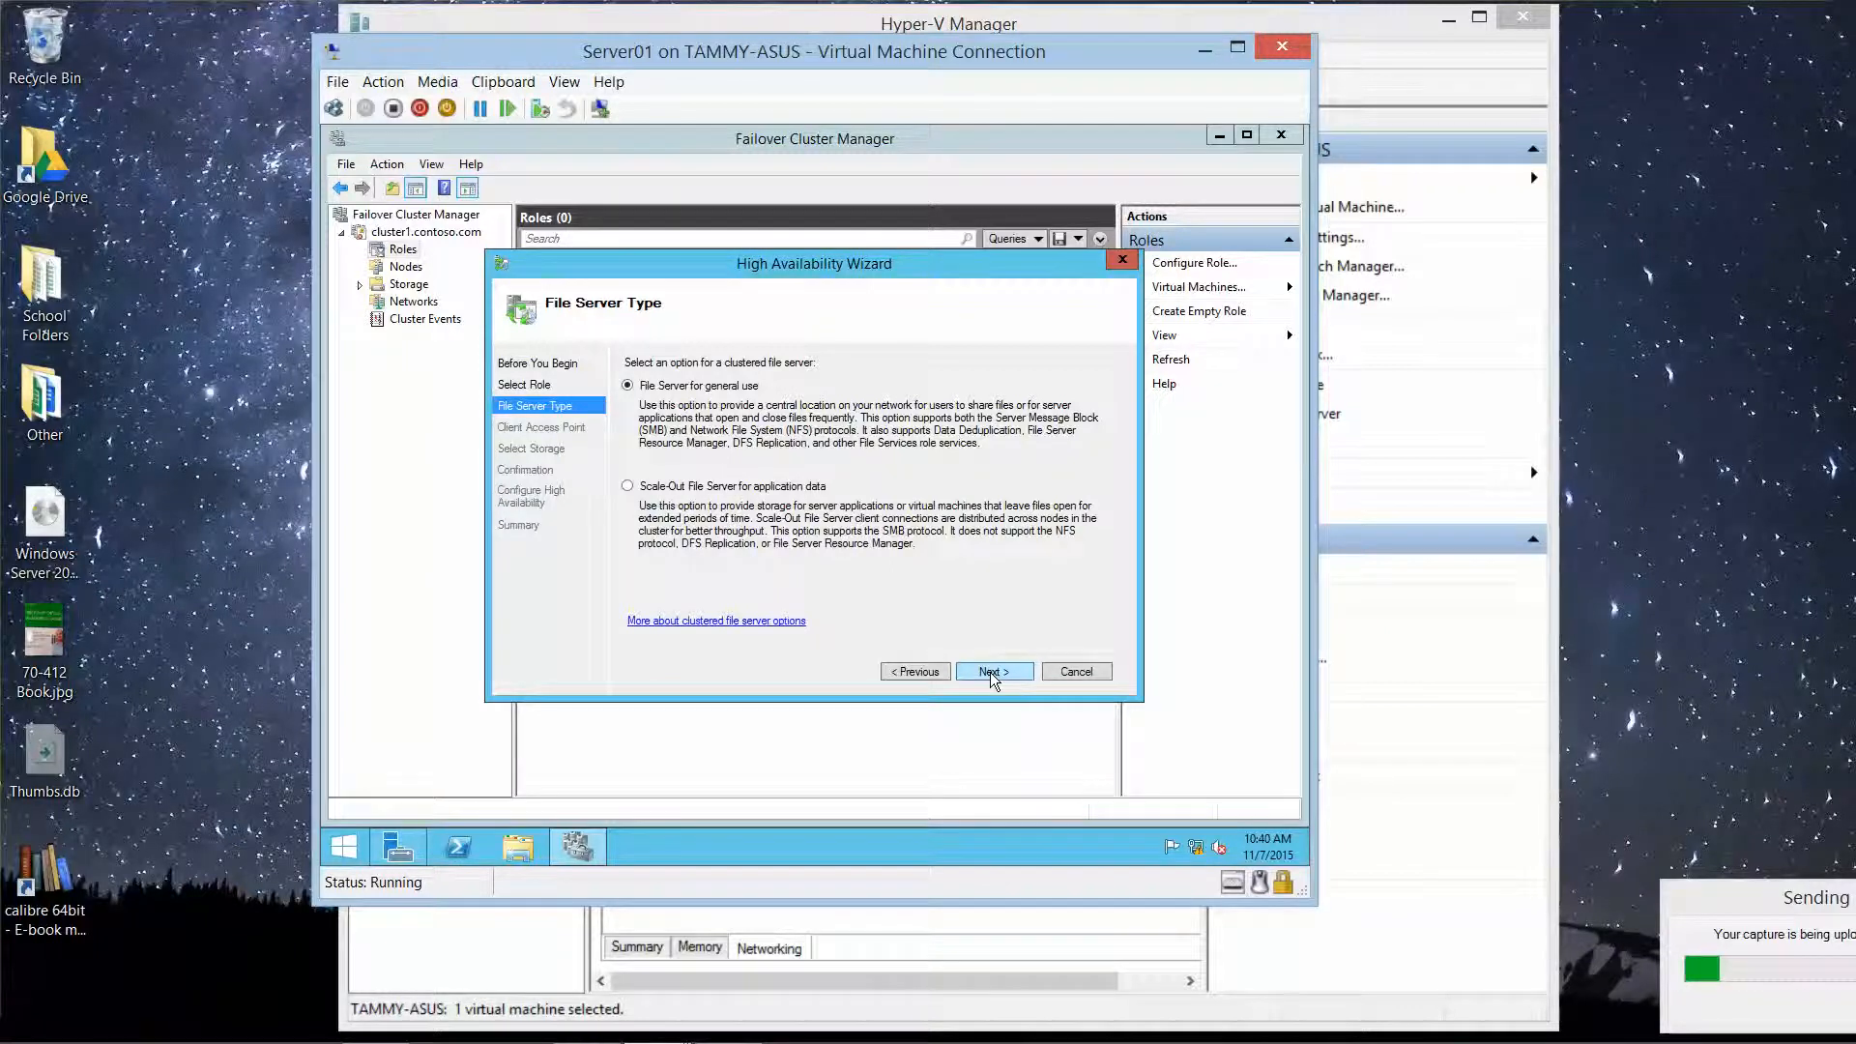
Step: Keep general-use type and name the file server FileServer at IP 192.168.1.63
left_click(990, 671)
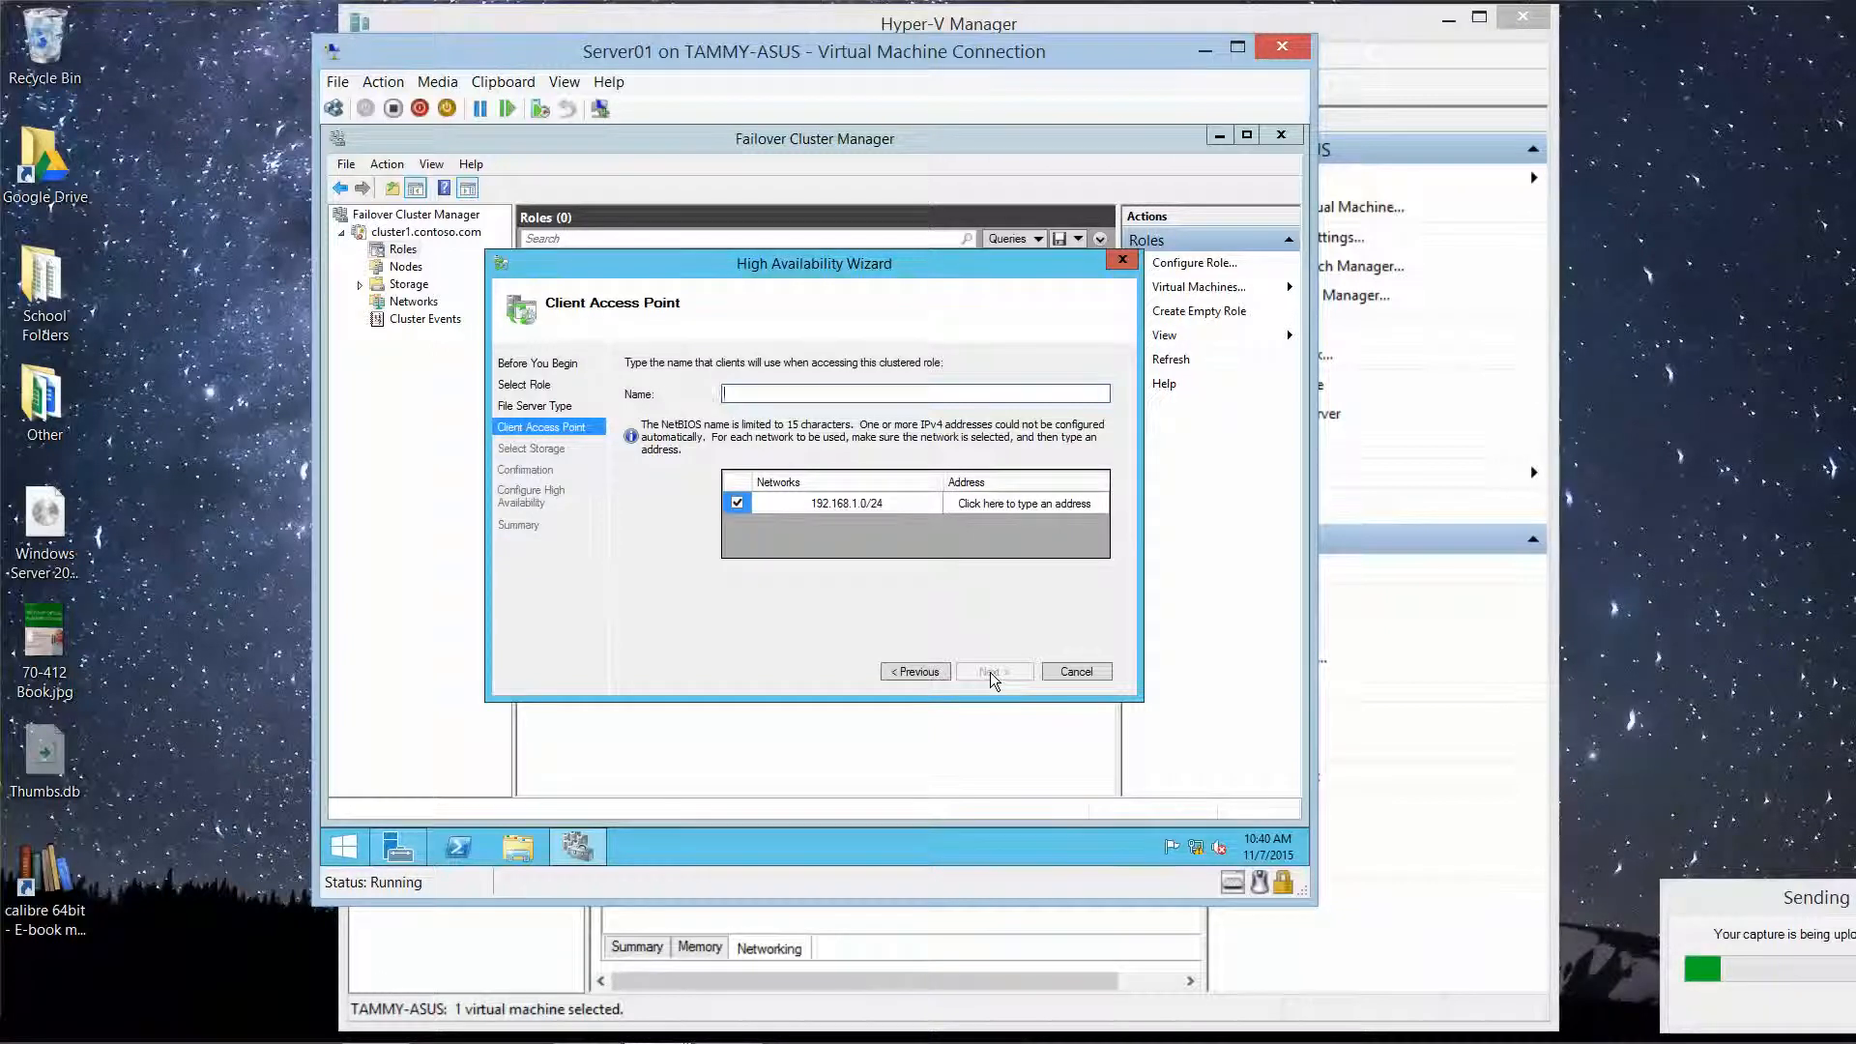
type("eServer")
left_click(979, 506)
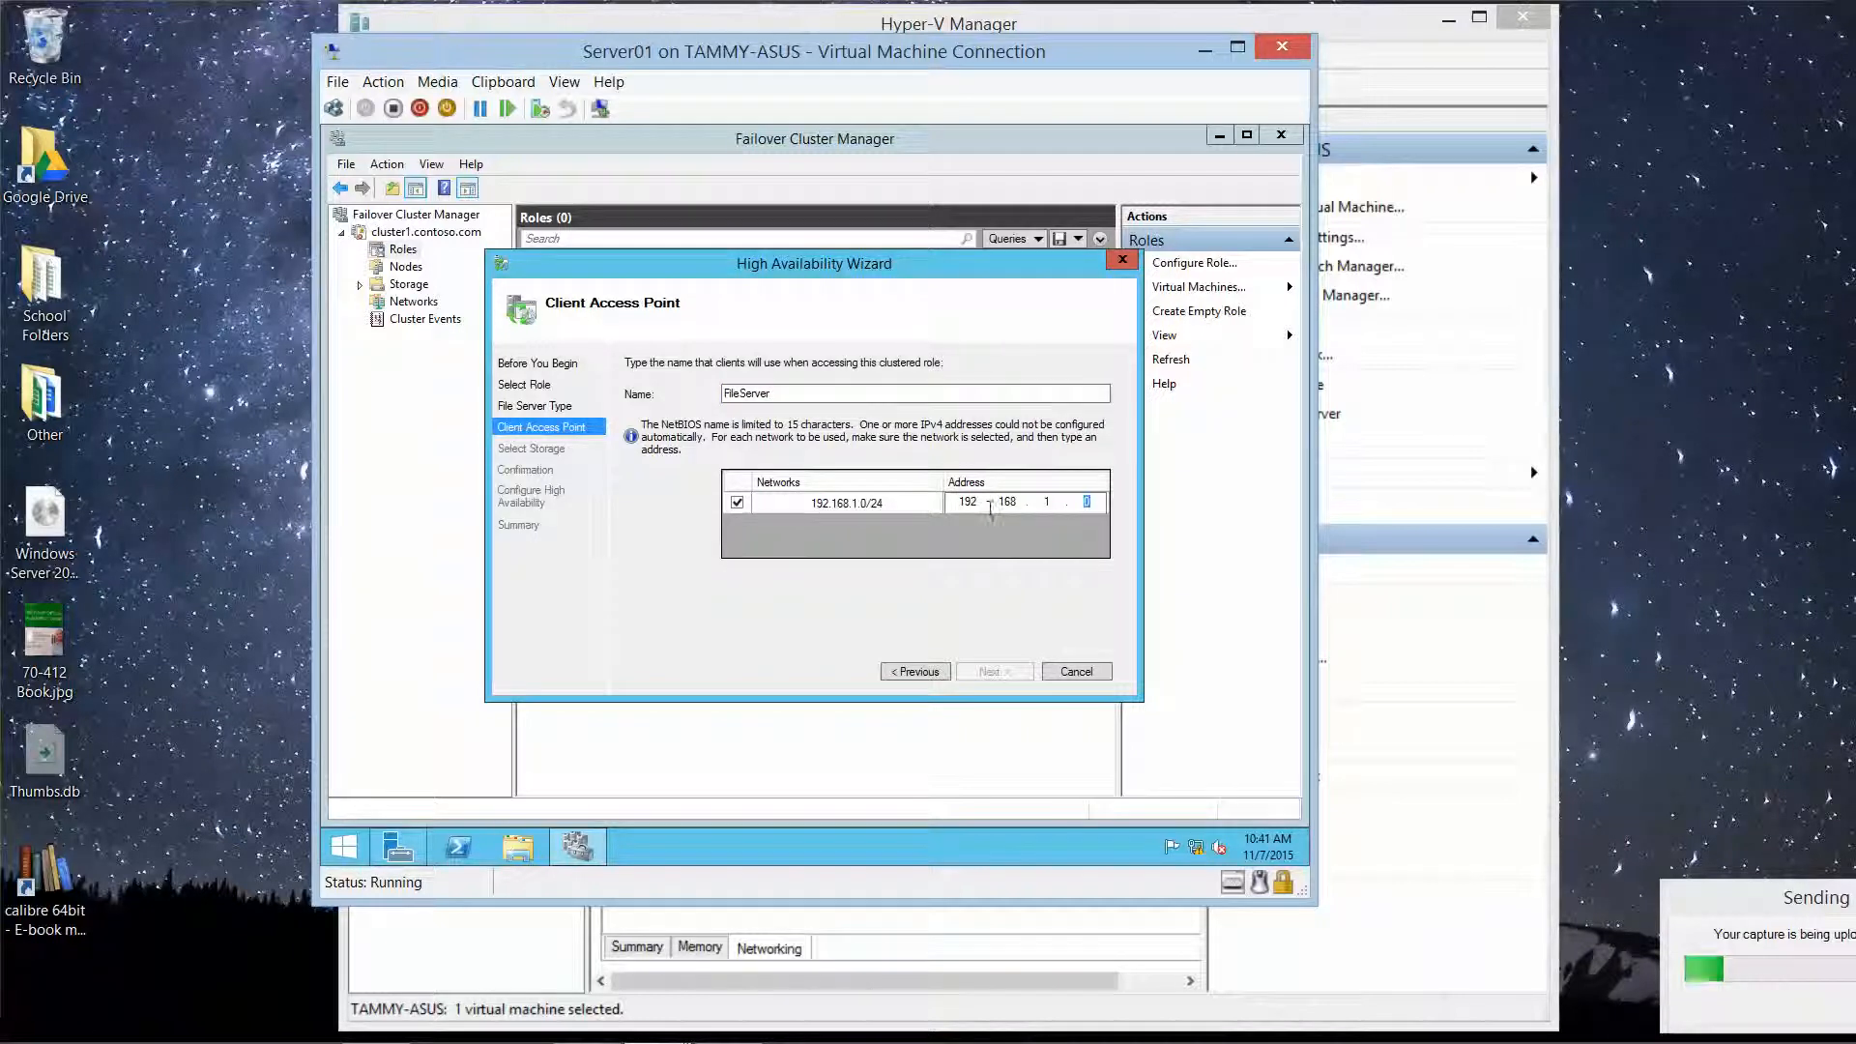
key("Right")
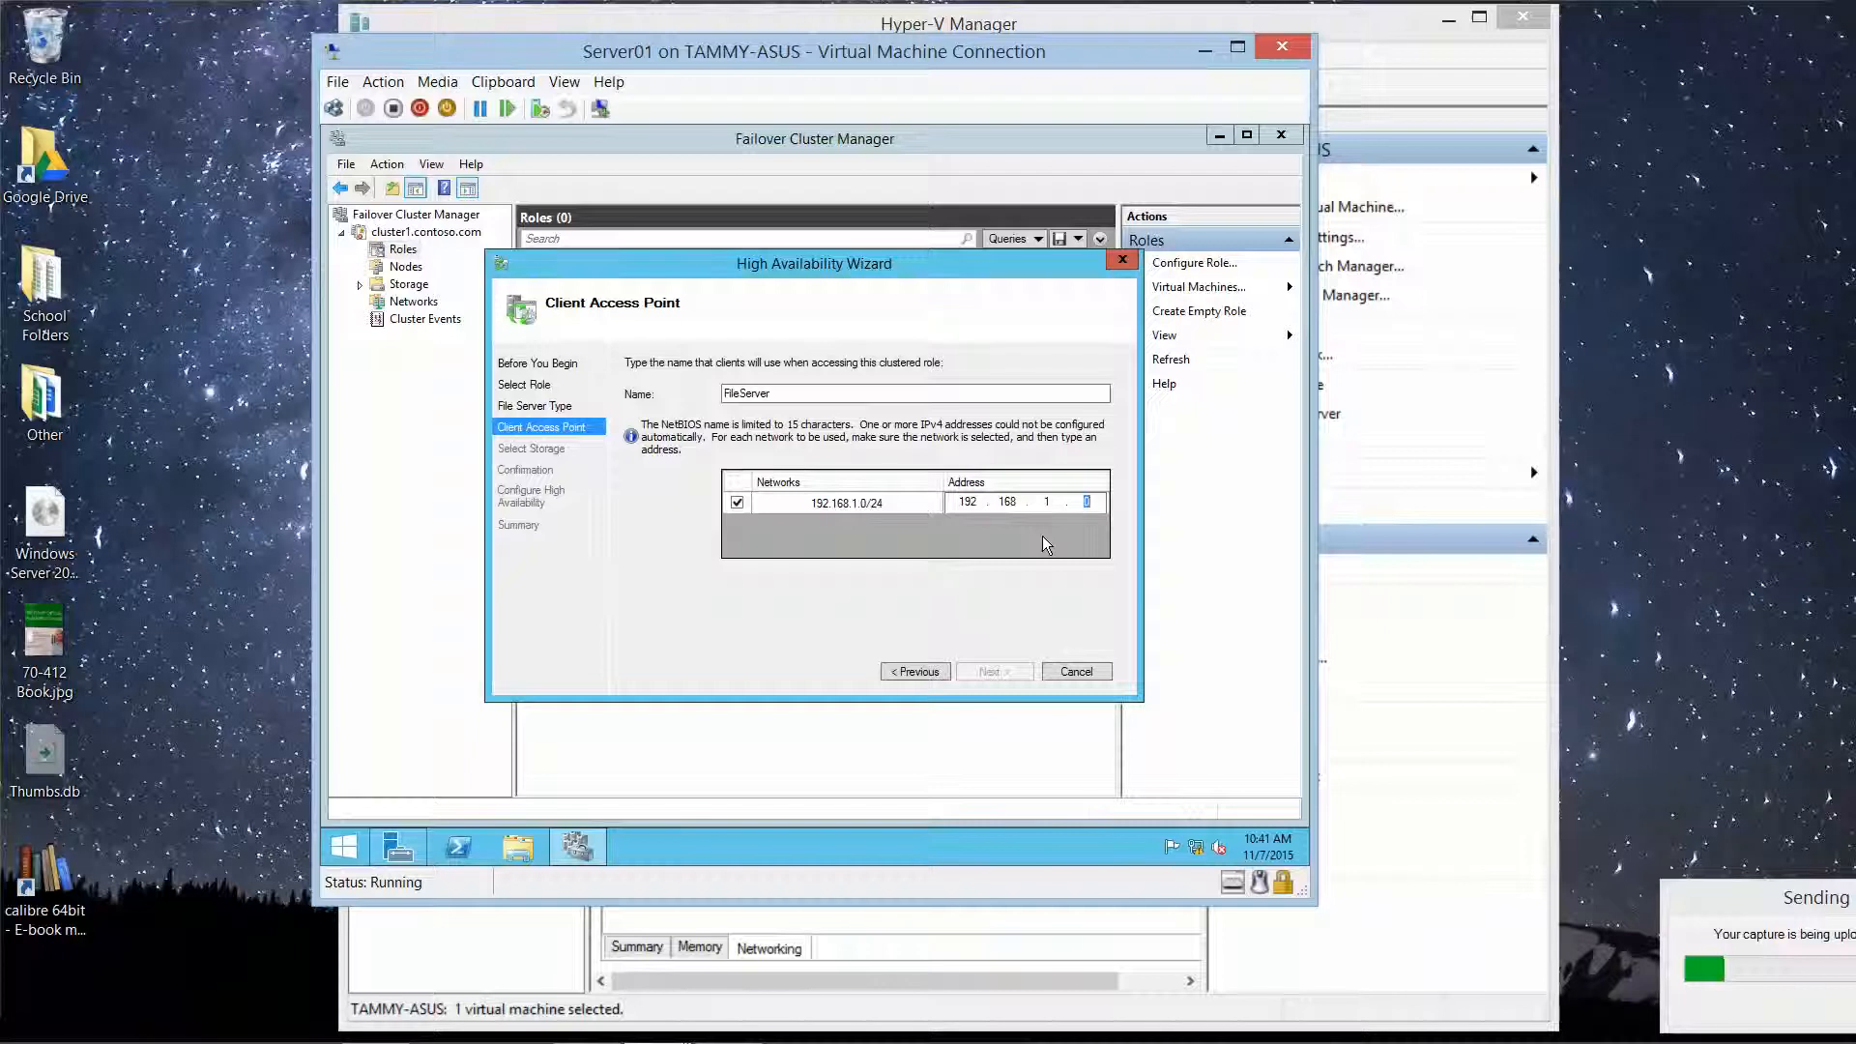
key("BackSpace")
type("63")
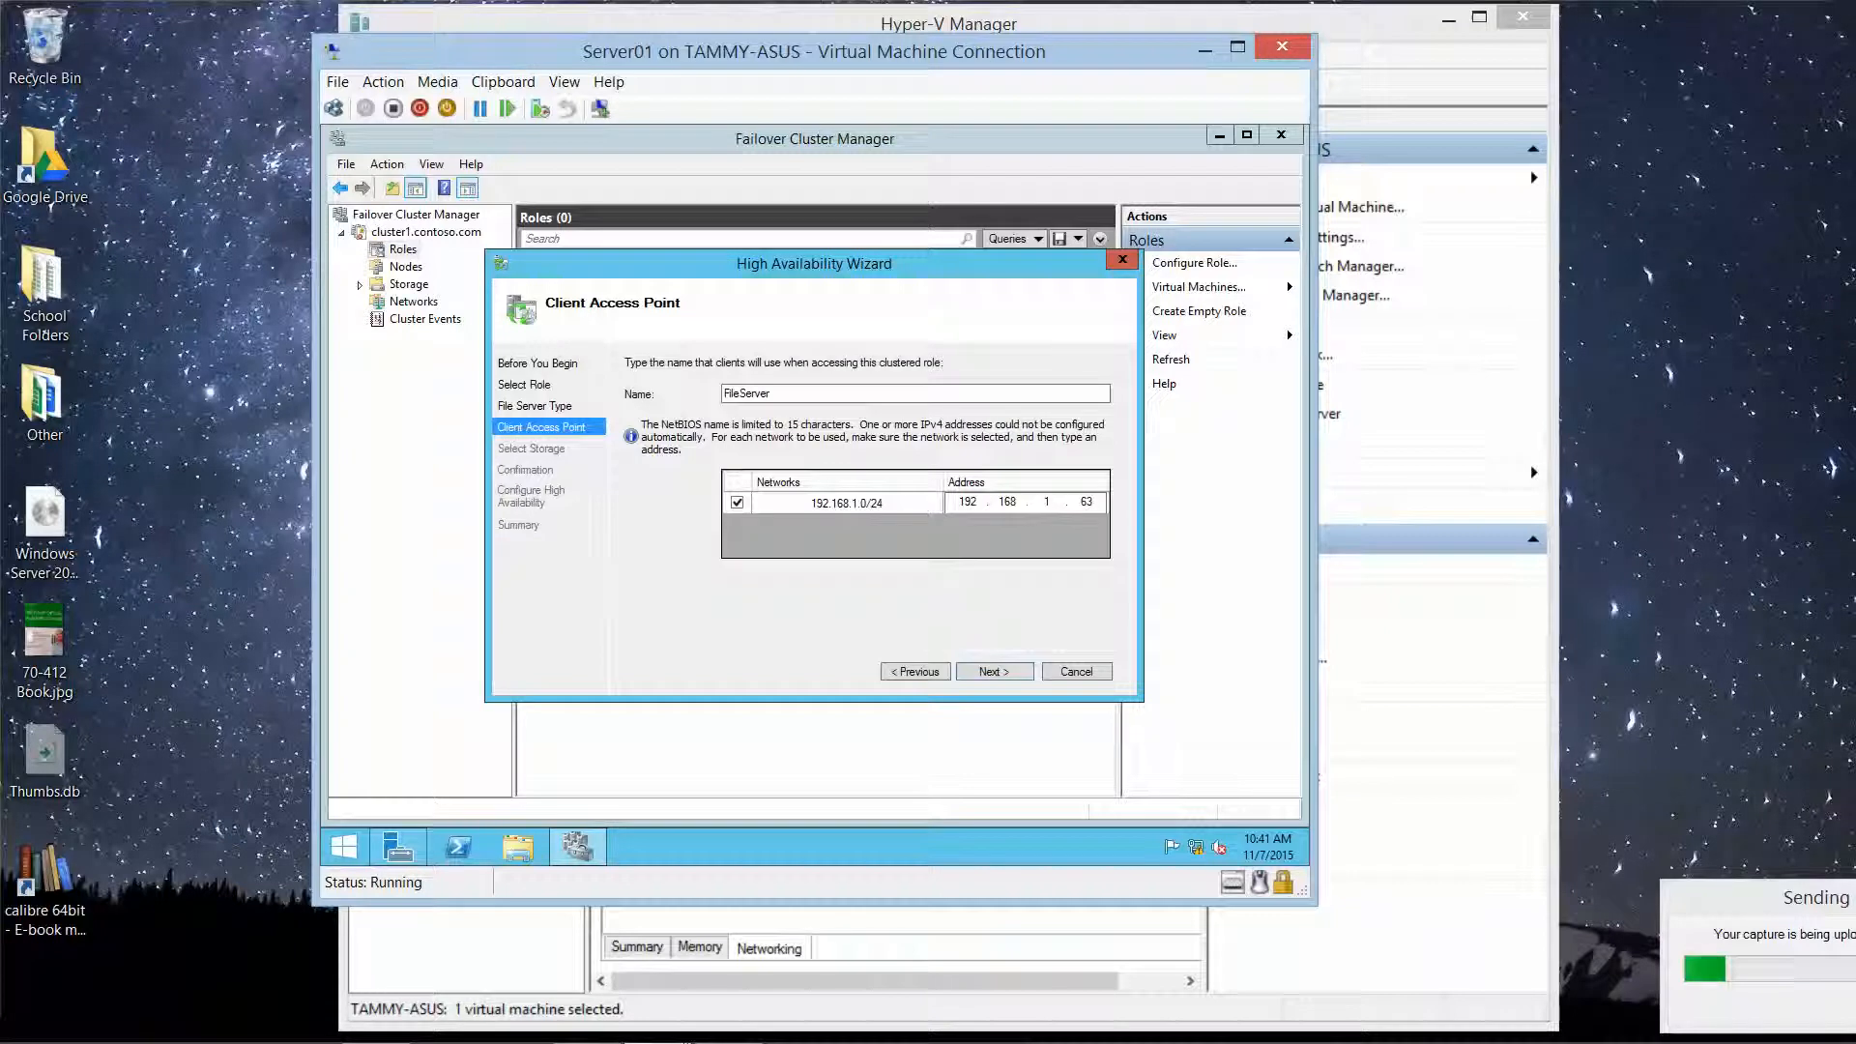
left_click(996, 671)
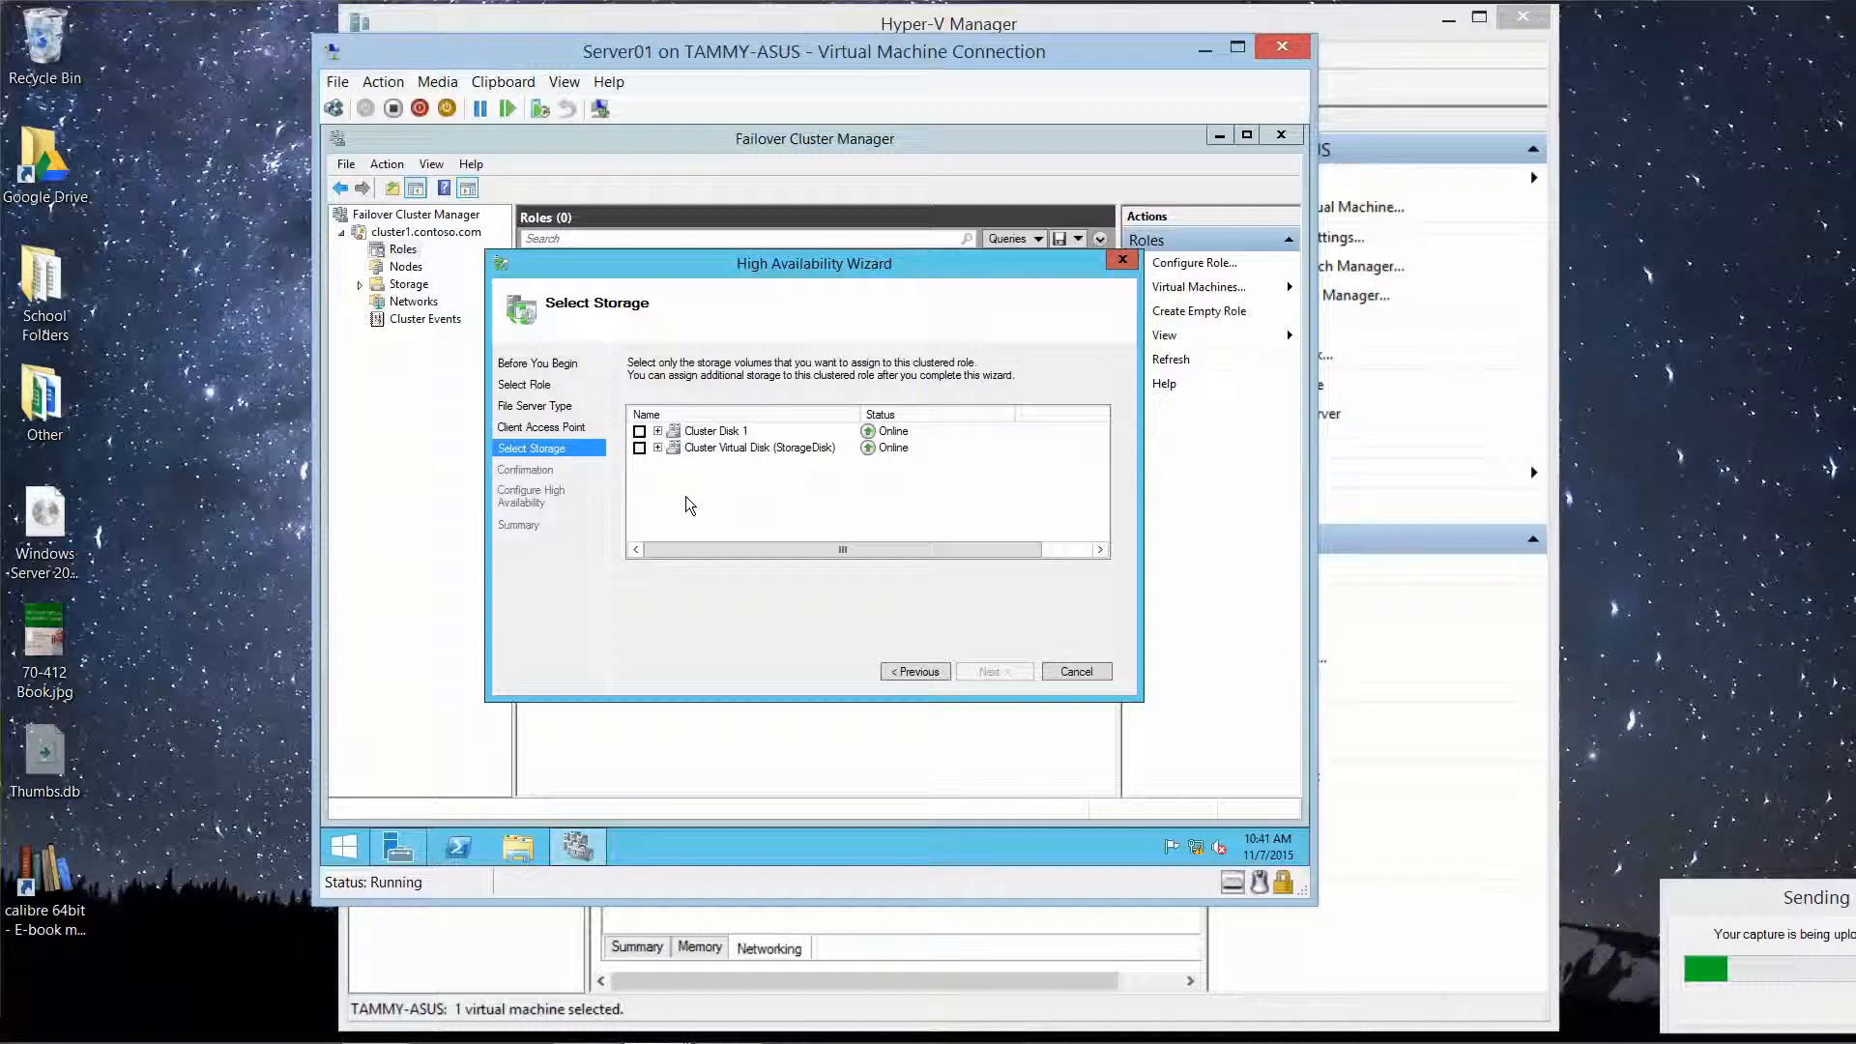
Step: Assign Cluster Virtual Disk (StorageDisk) to the role and confirm creating the file server
left_click(658, 449)
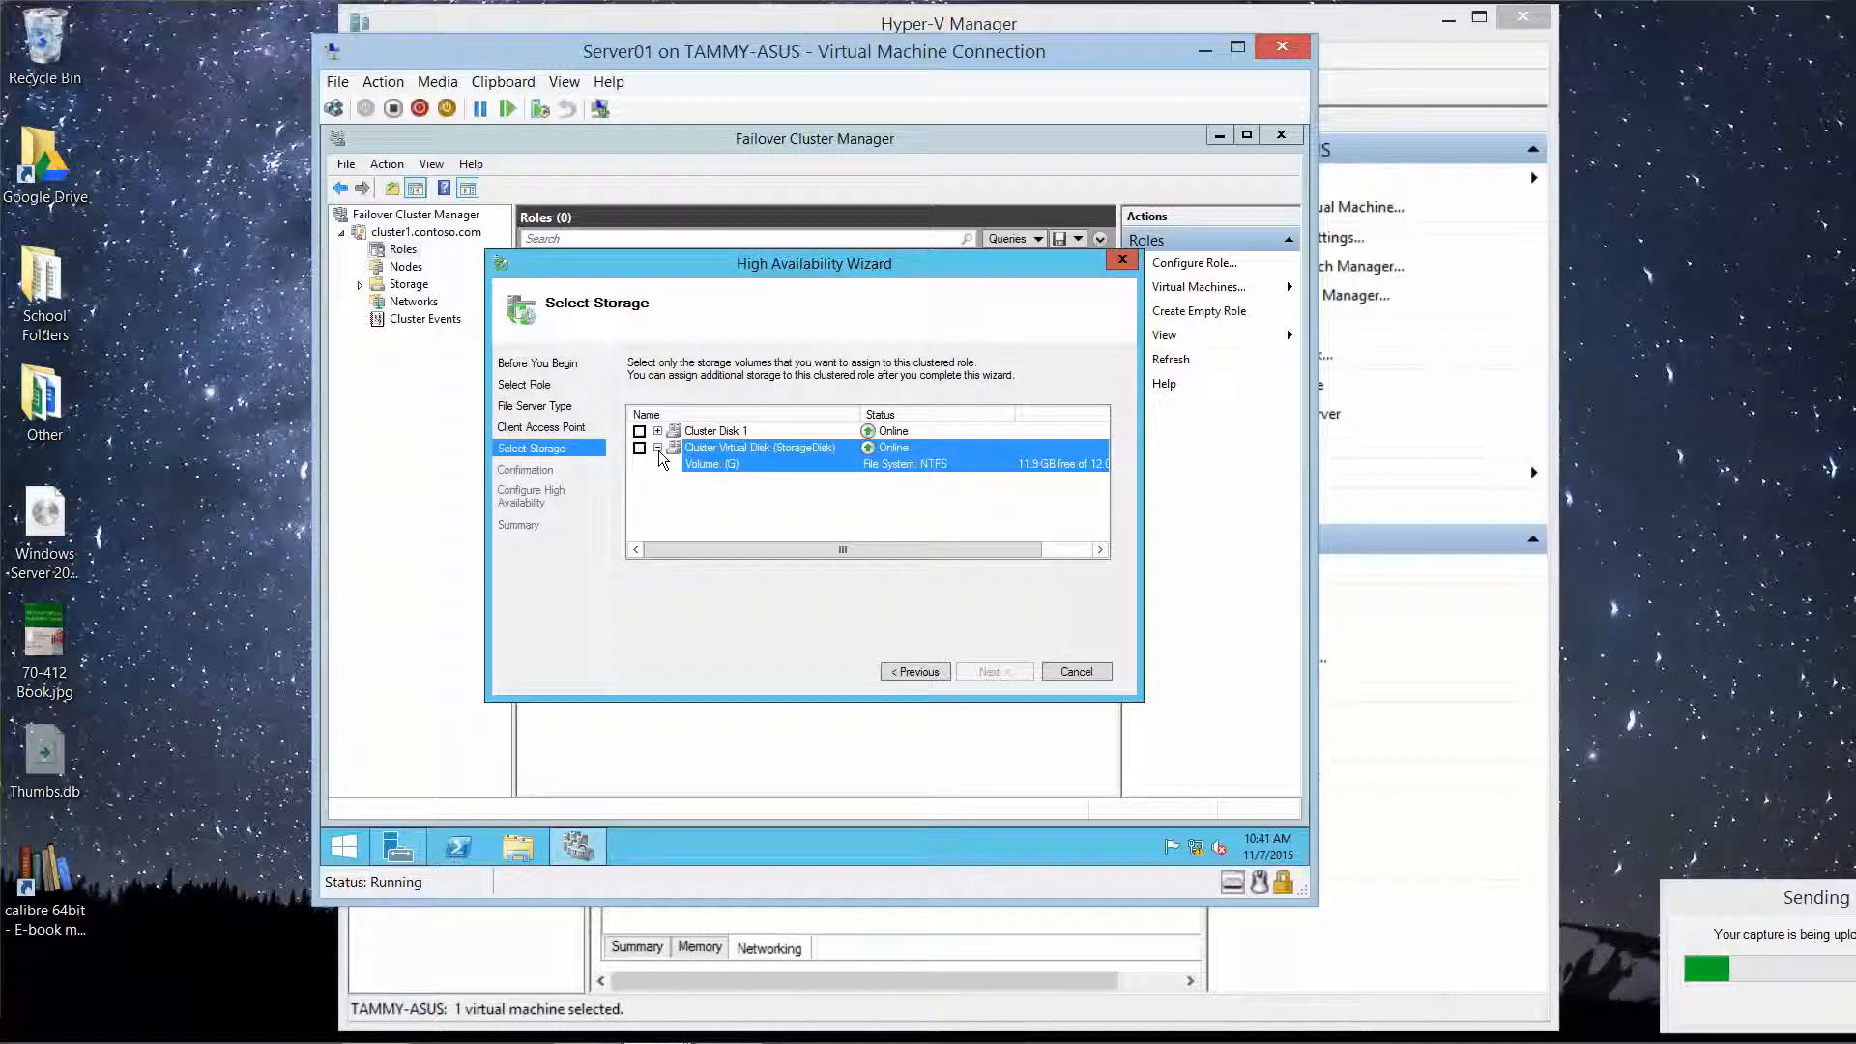
left_click(658, 448)
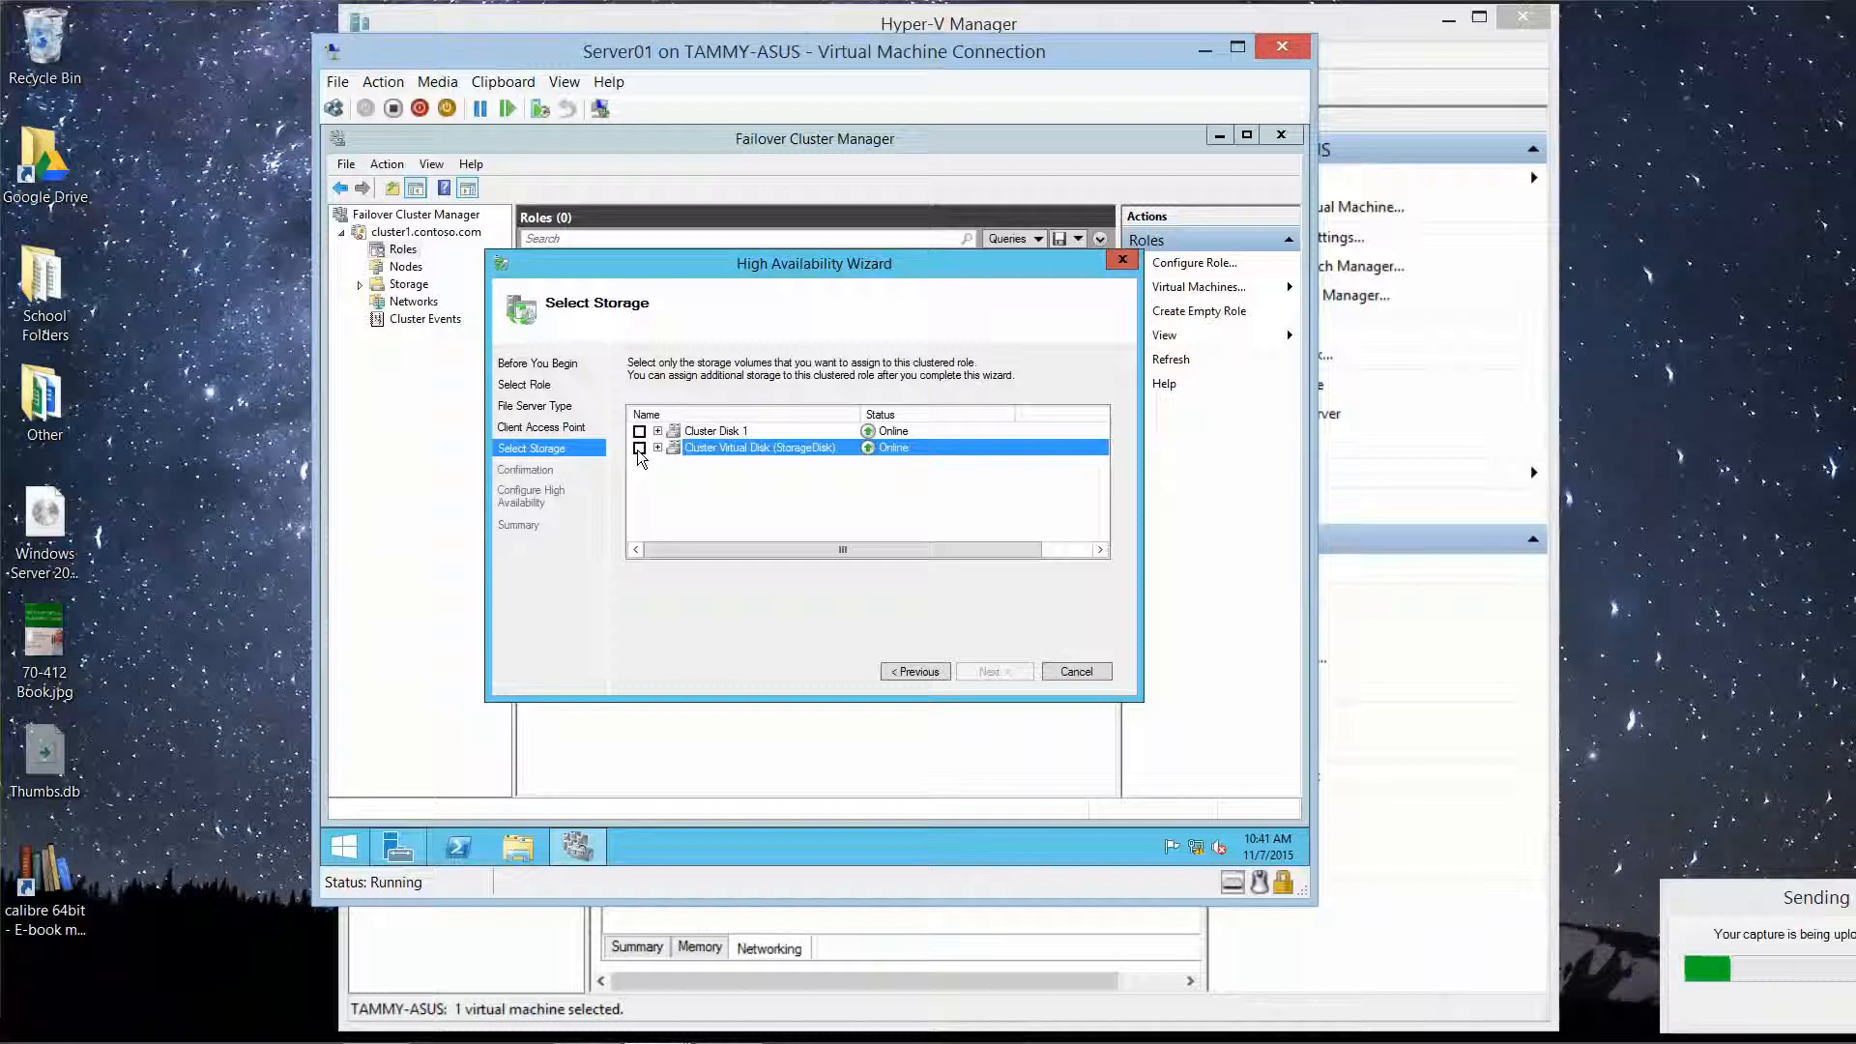
left_click(639, 449)
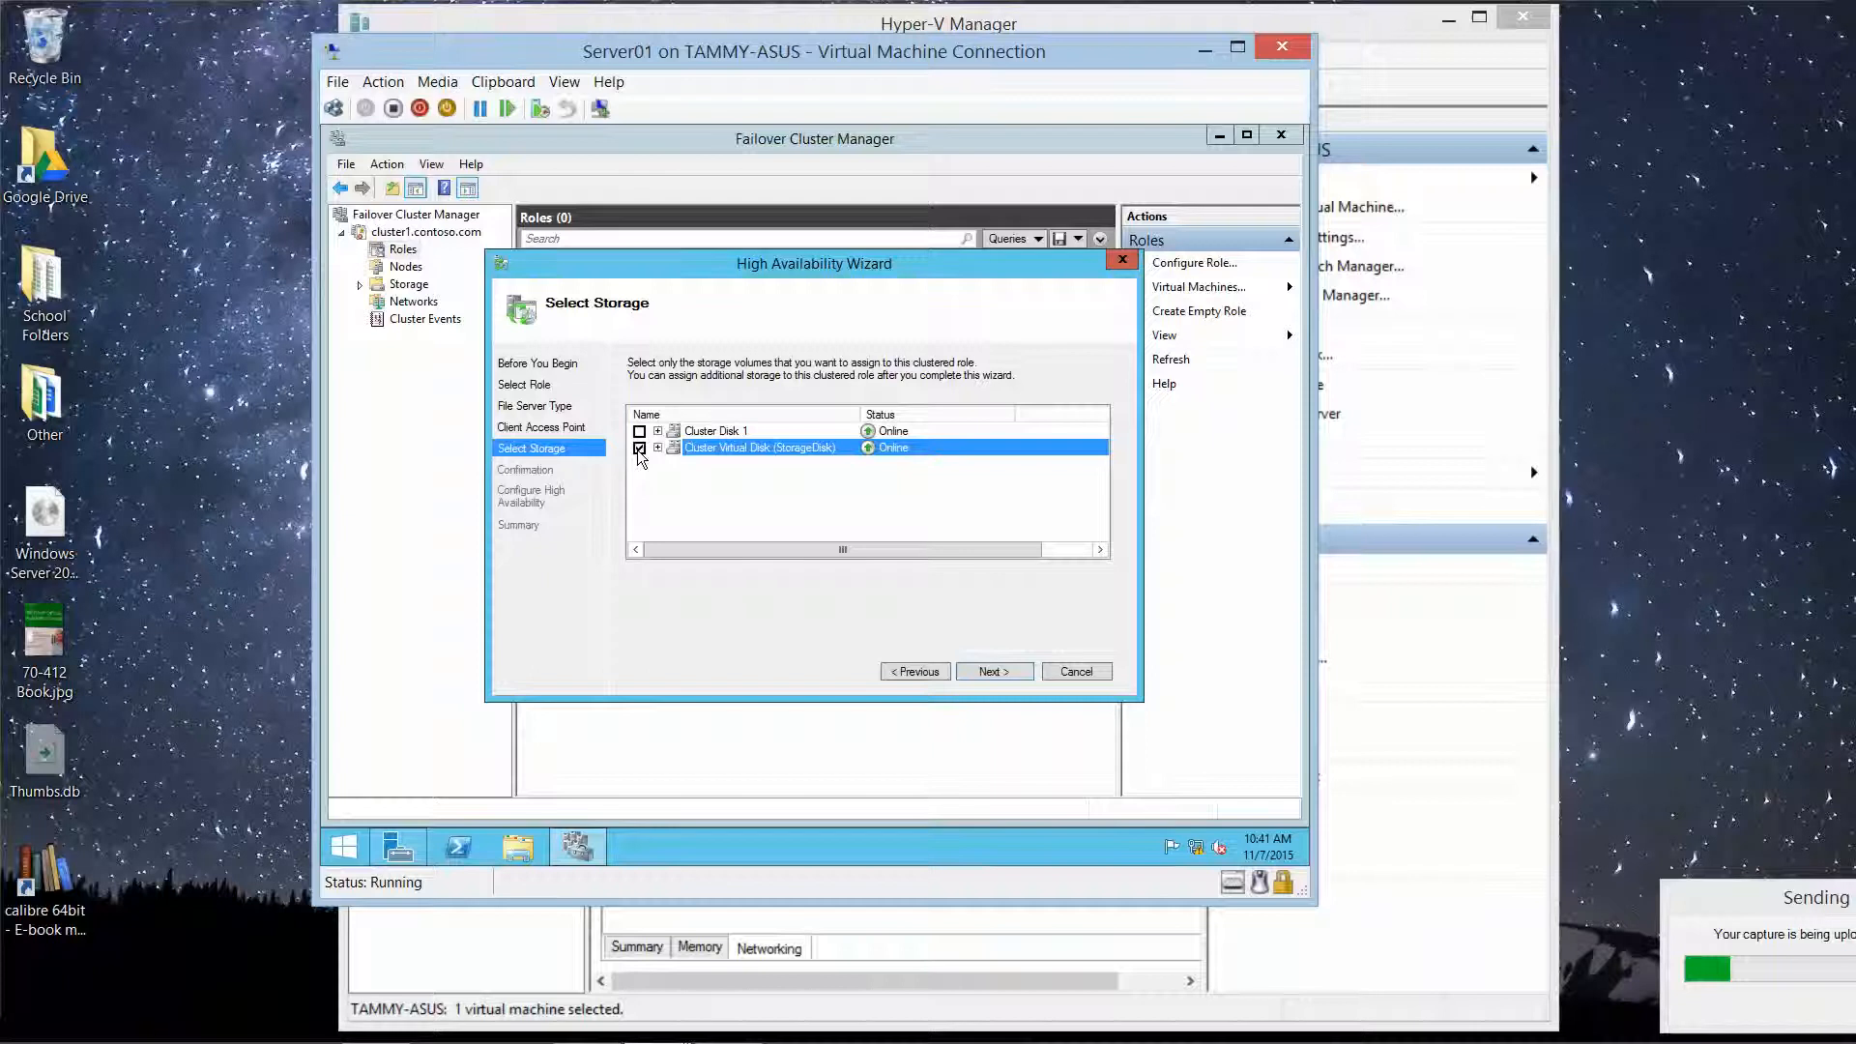
left_click(994, 671)
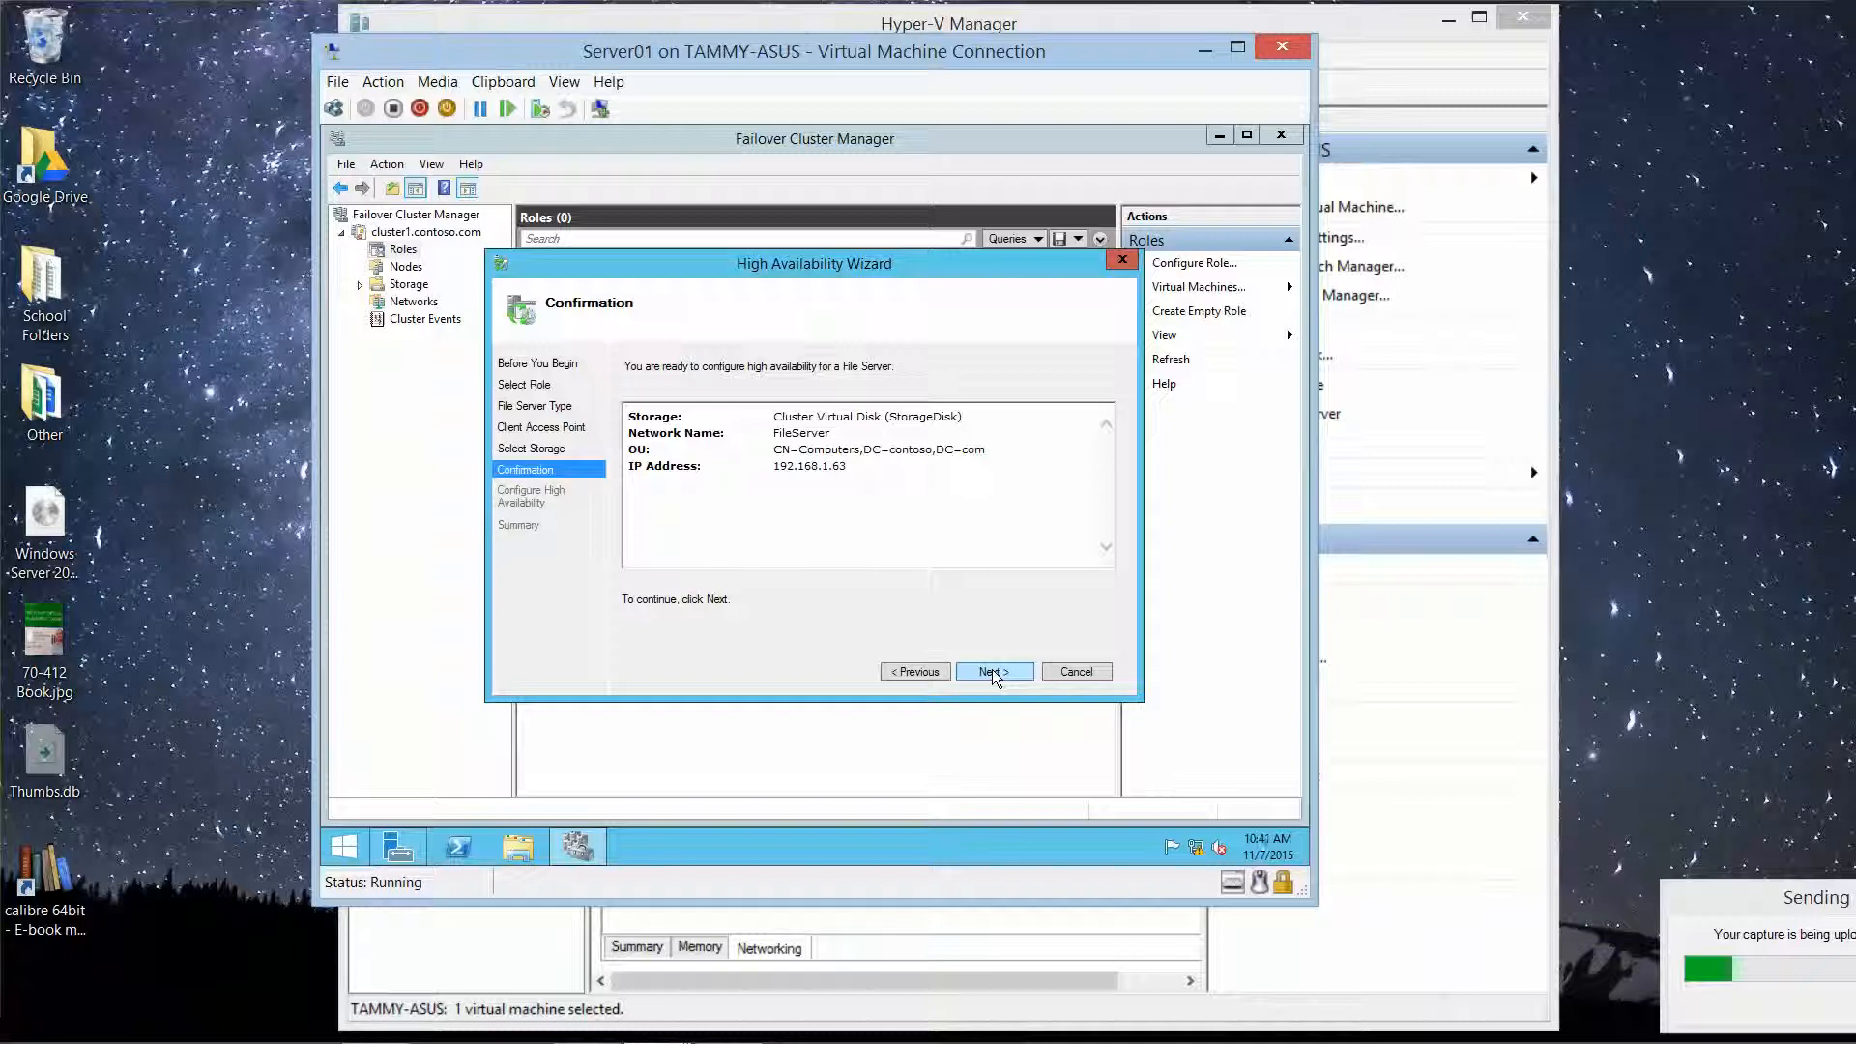
left_click(992, 669)
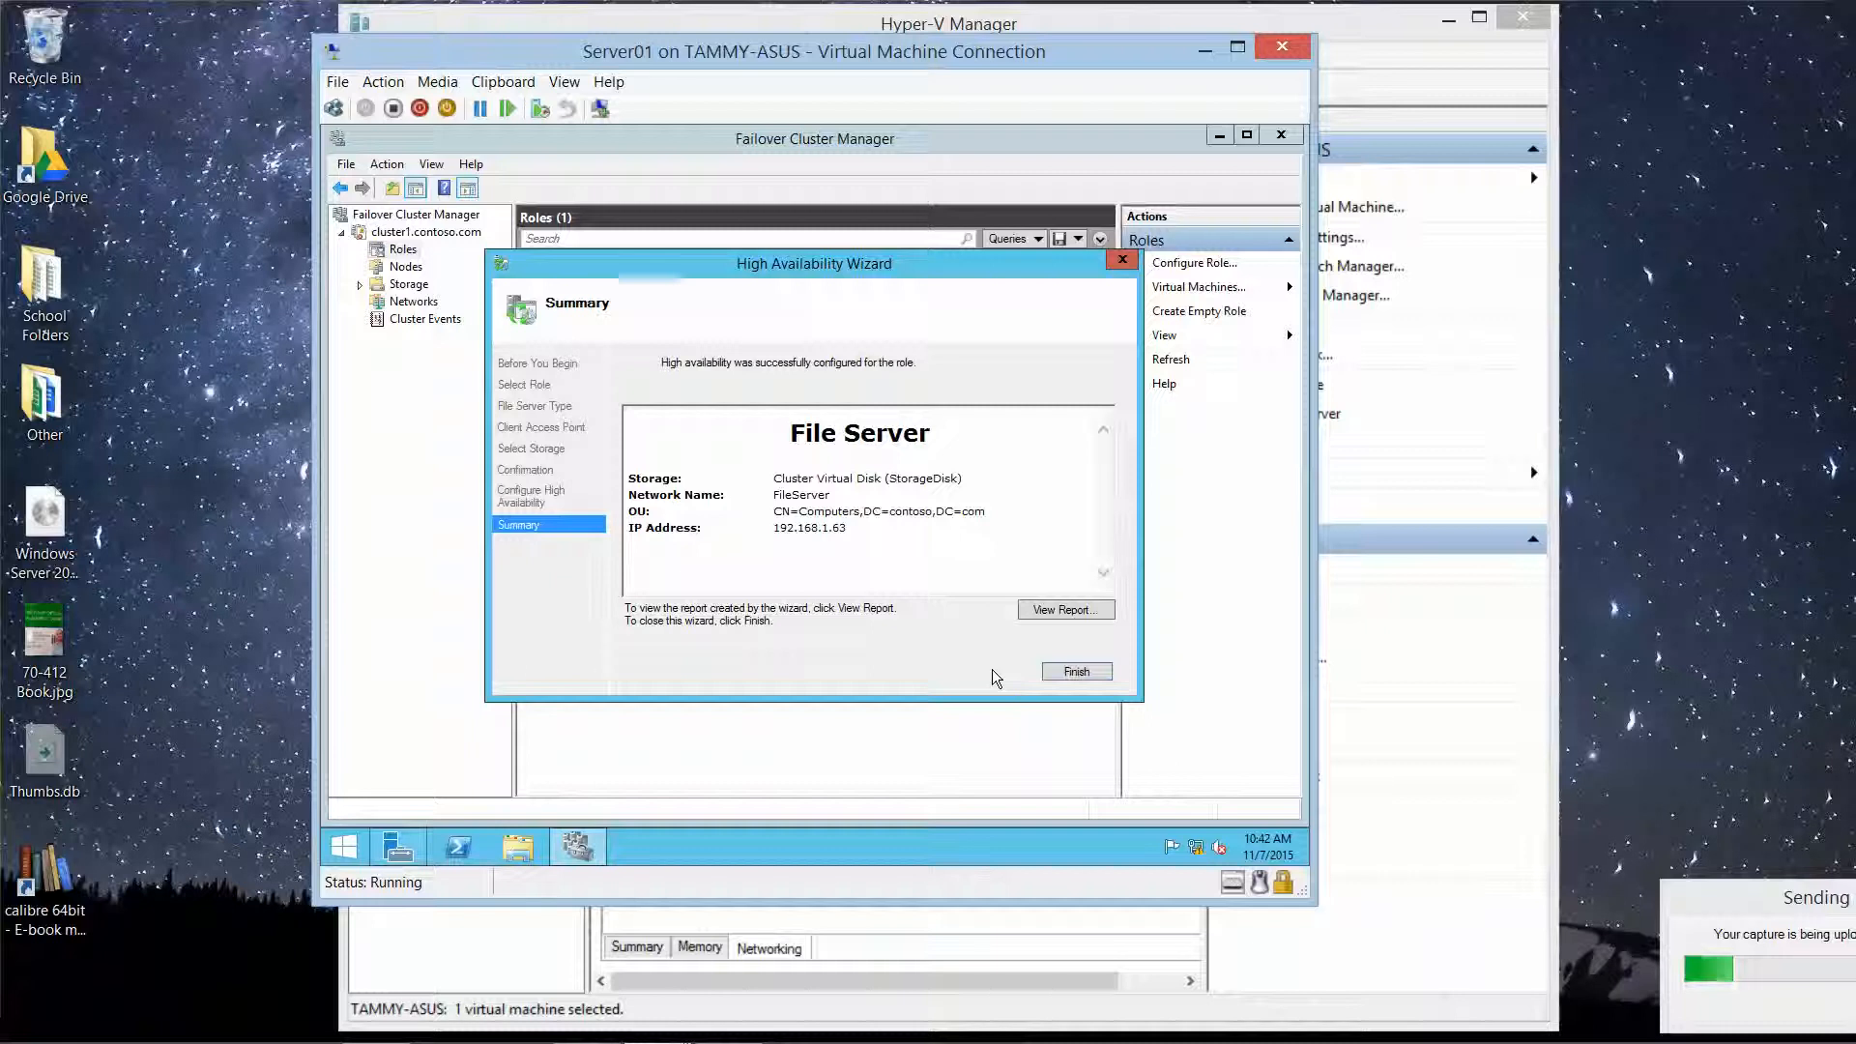
Step: Finish the wizard, confirm FileServer is Running, and view cluster1.contoso.com's summary
left_click(1077, 671)
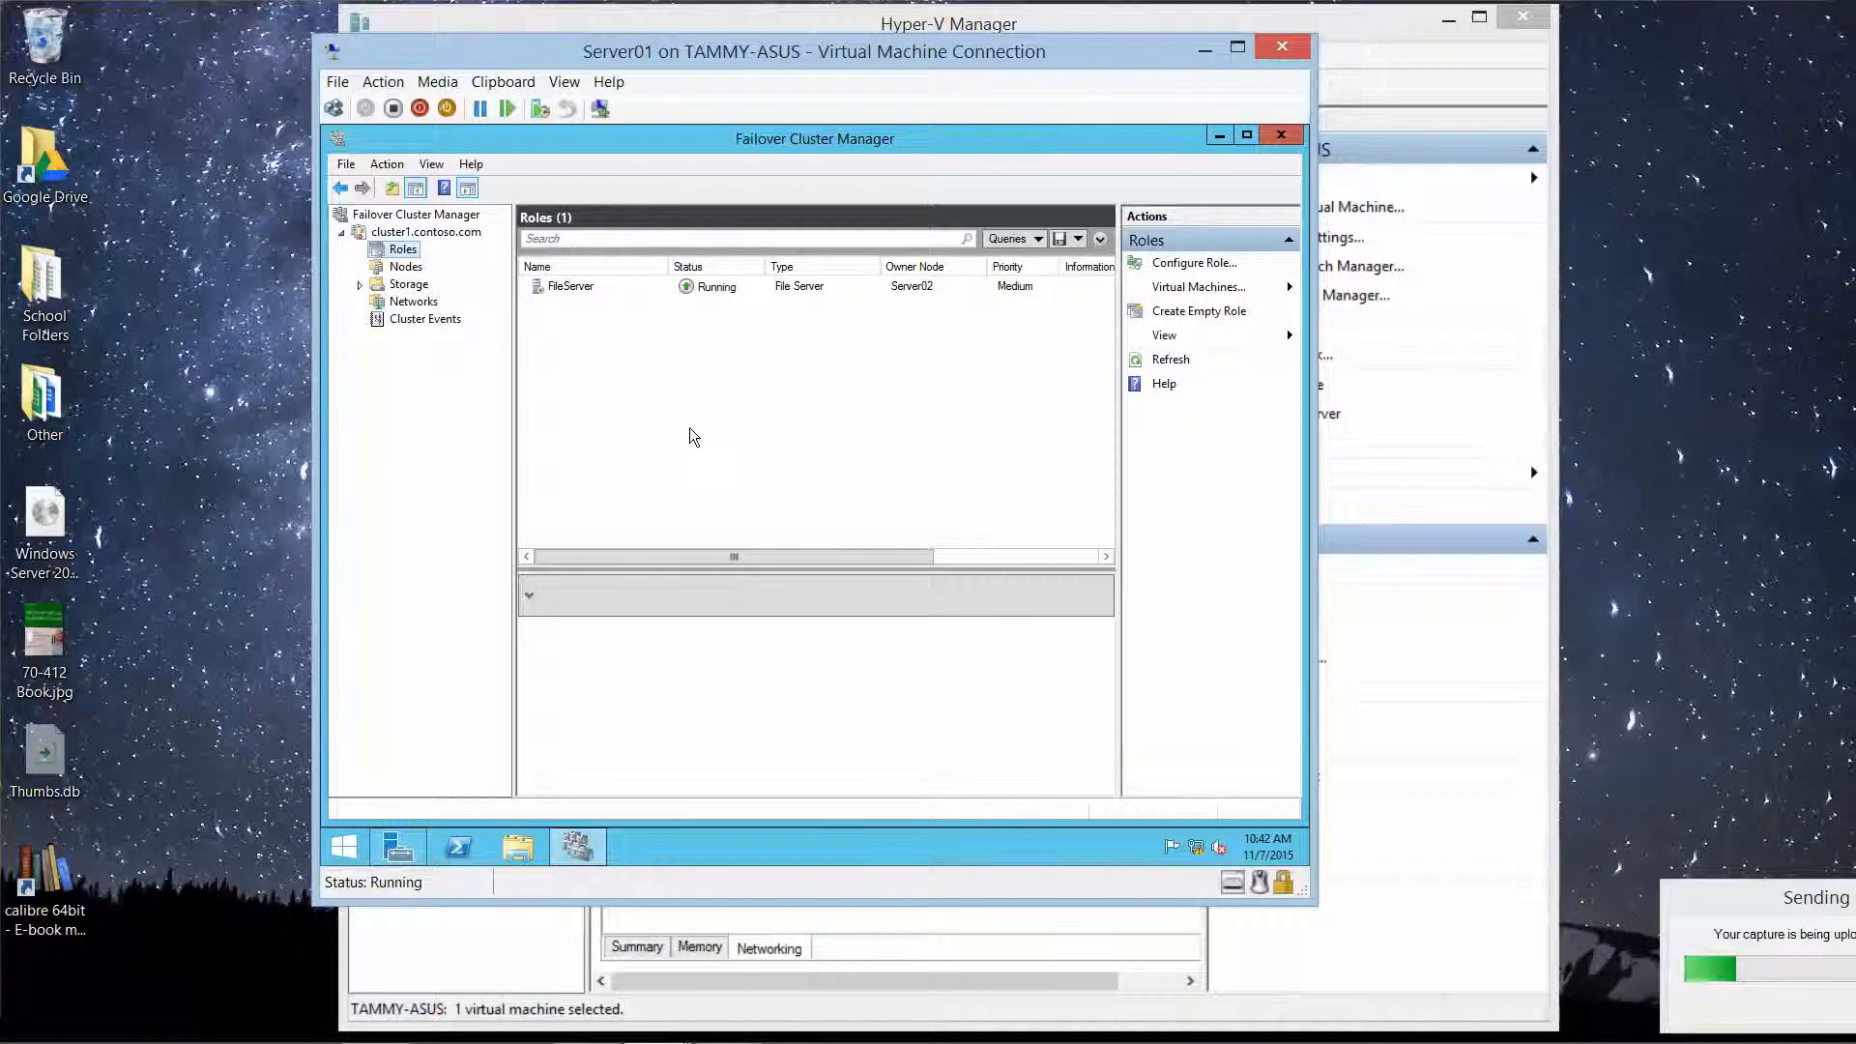
left_click(441, 234)
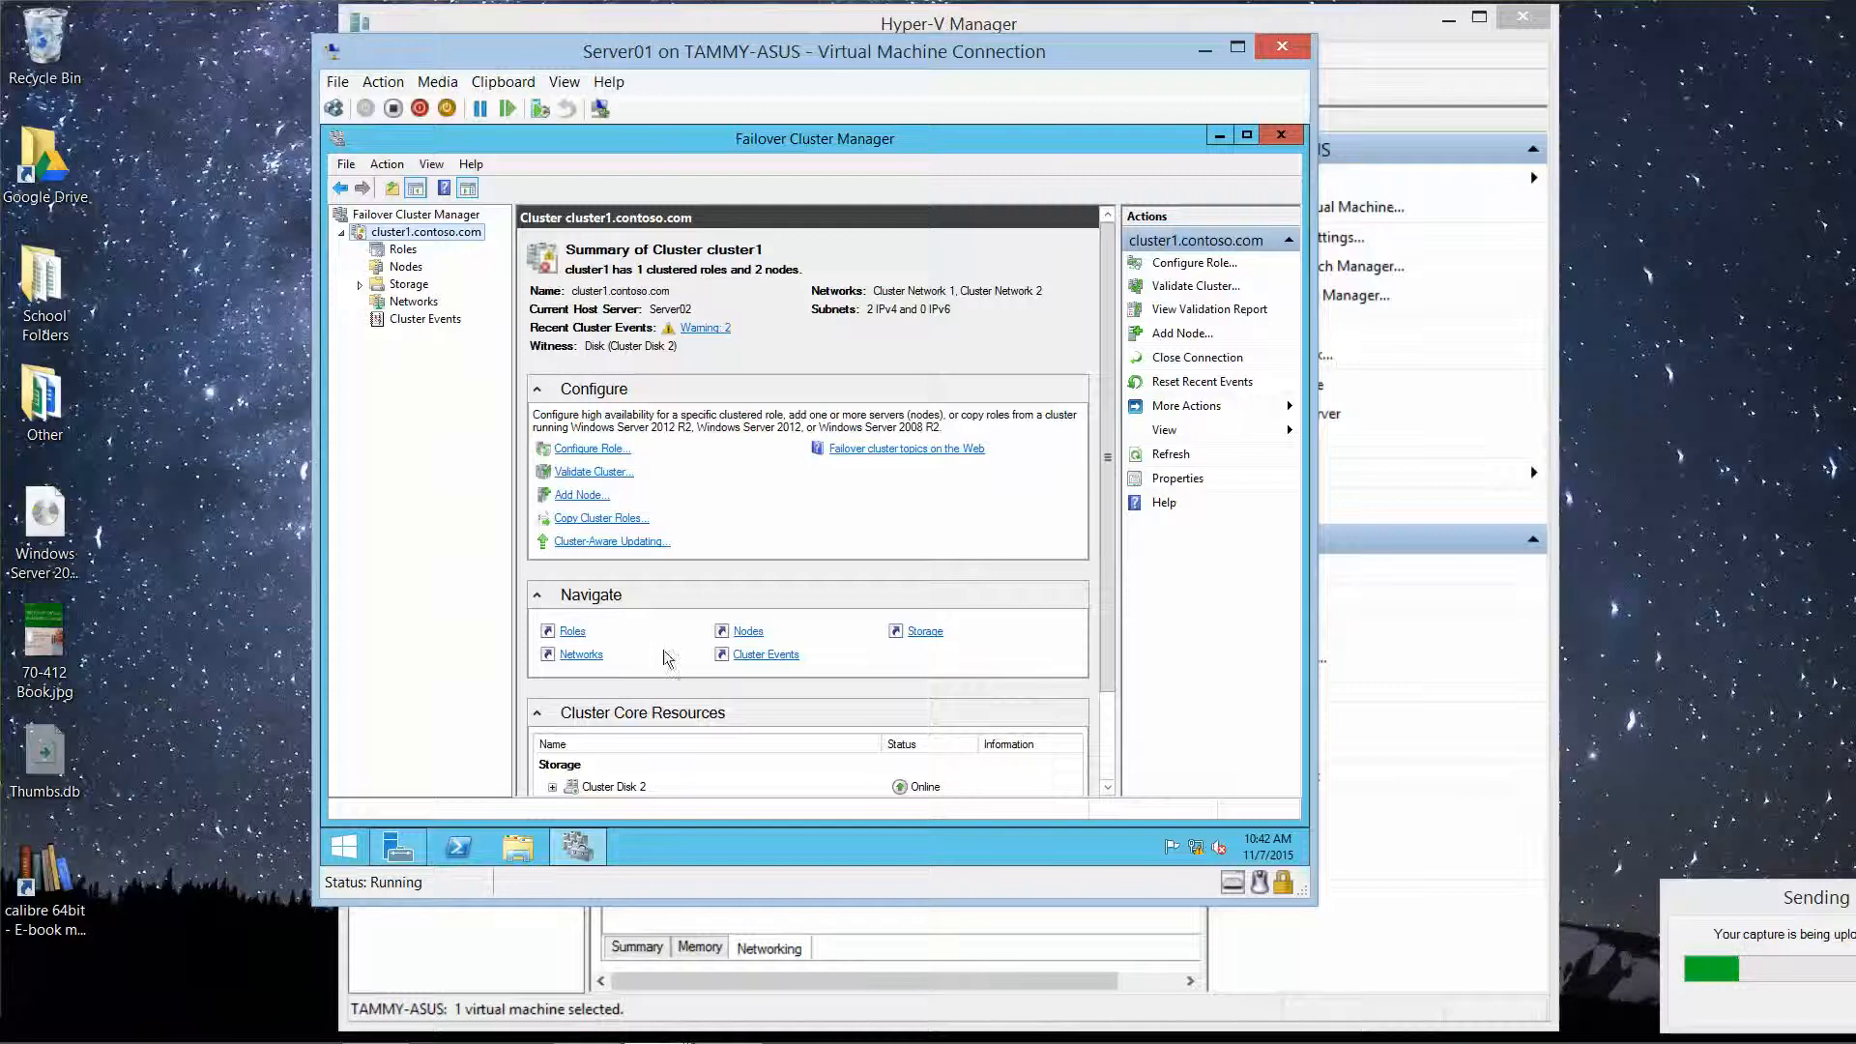
Step: Move cluster1's core cluster resources to node Server01
mouse_move(769, 1028)
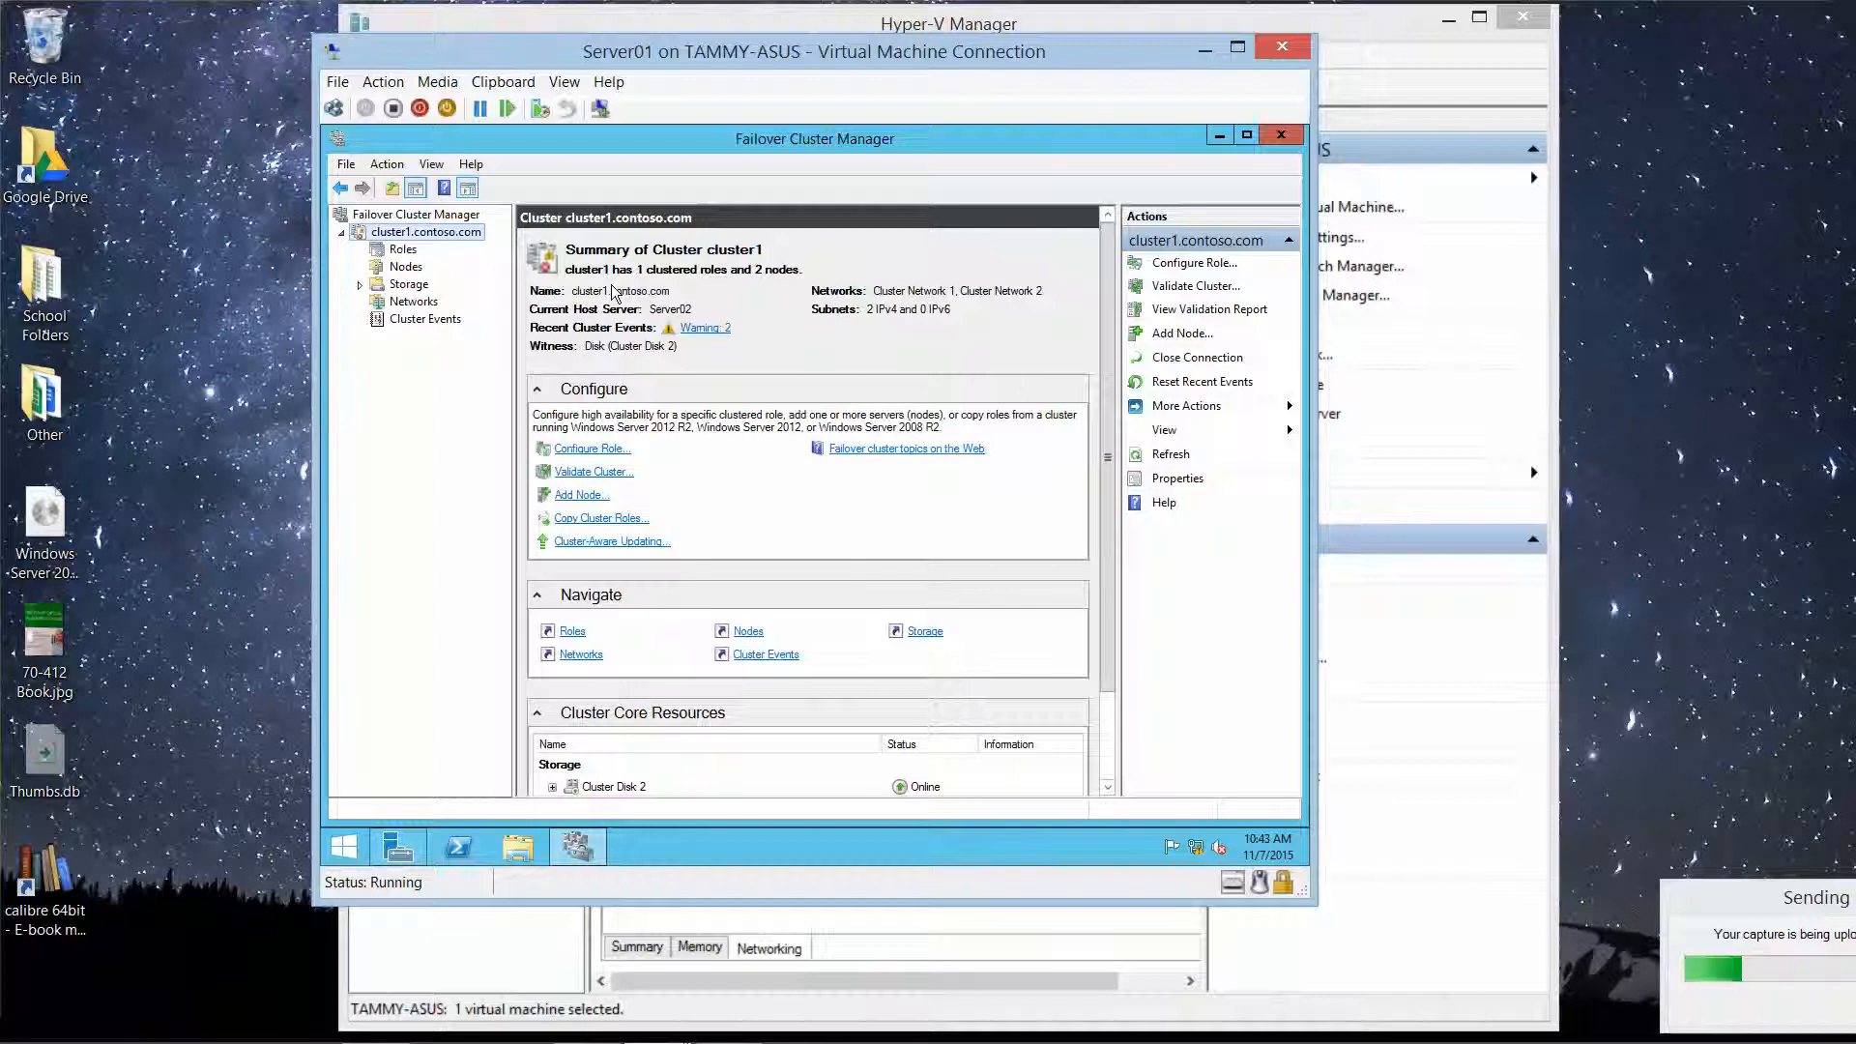
right_click(465, 238)
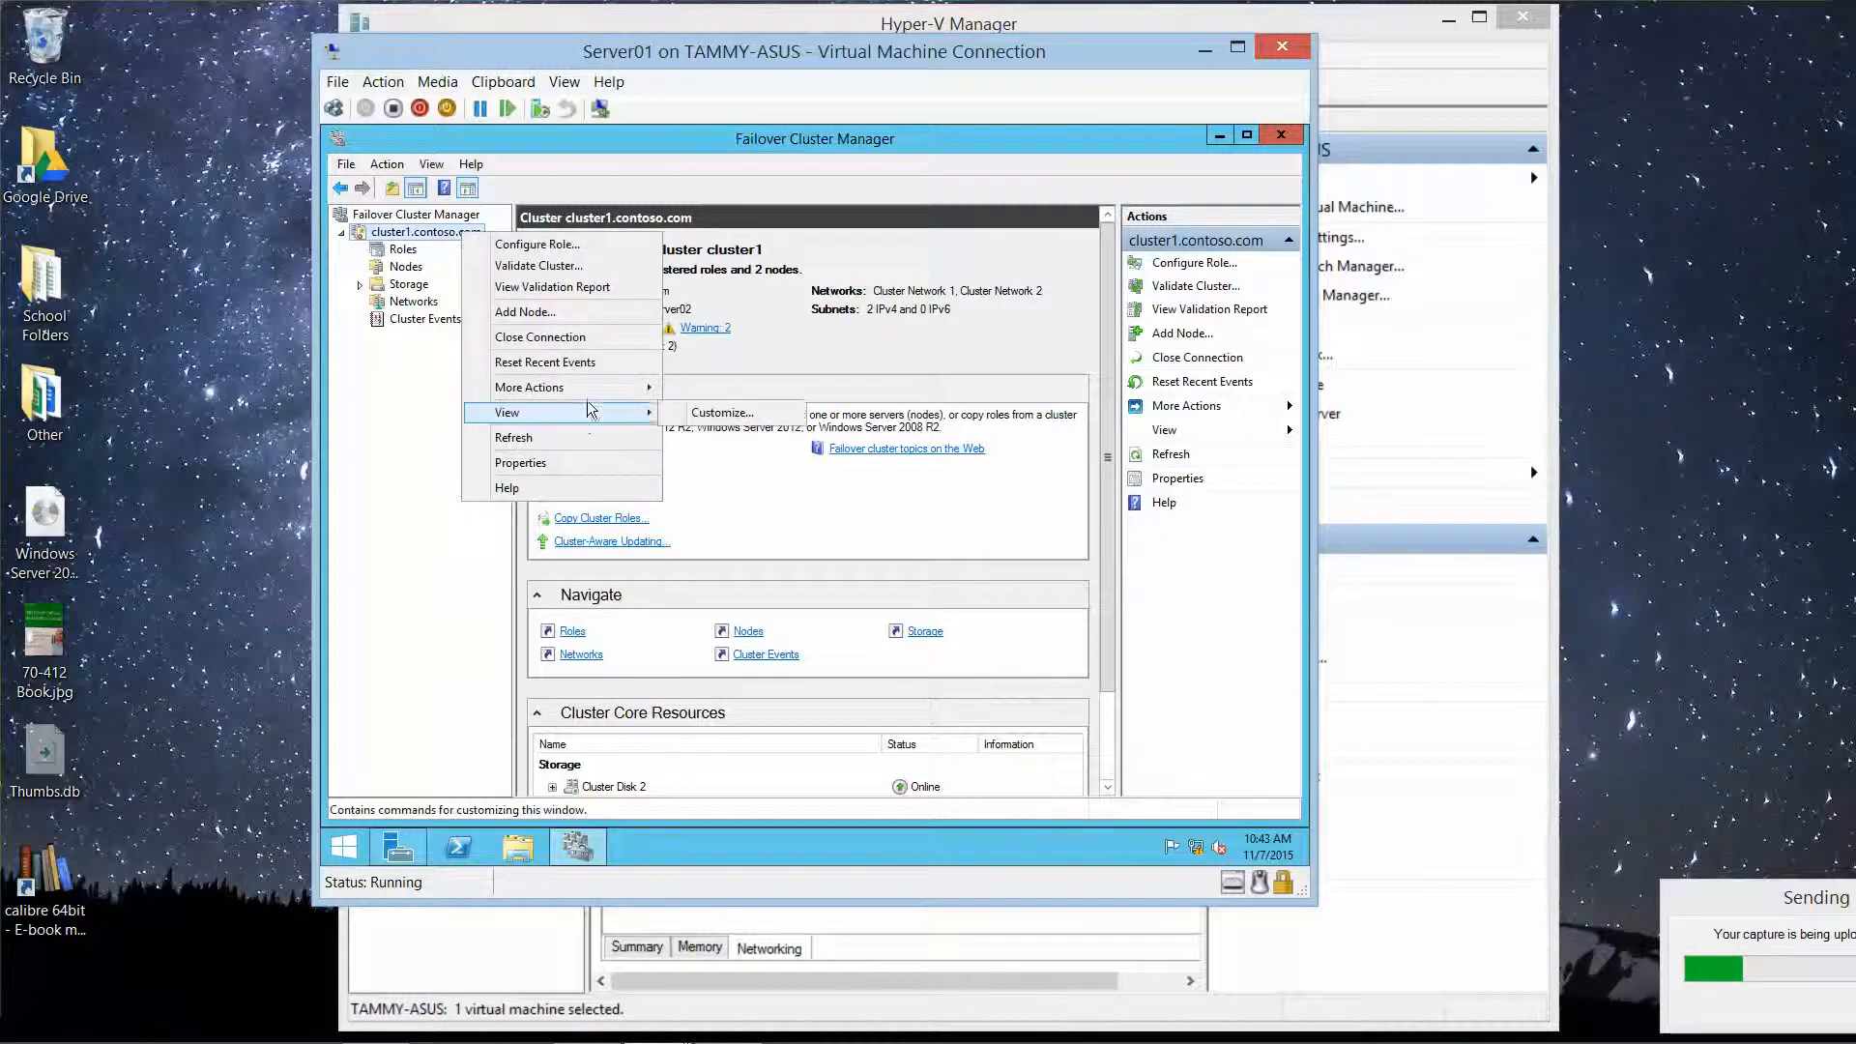
mouse_move(604, 395)
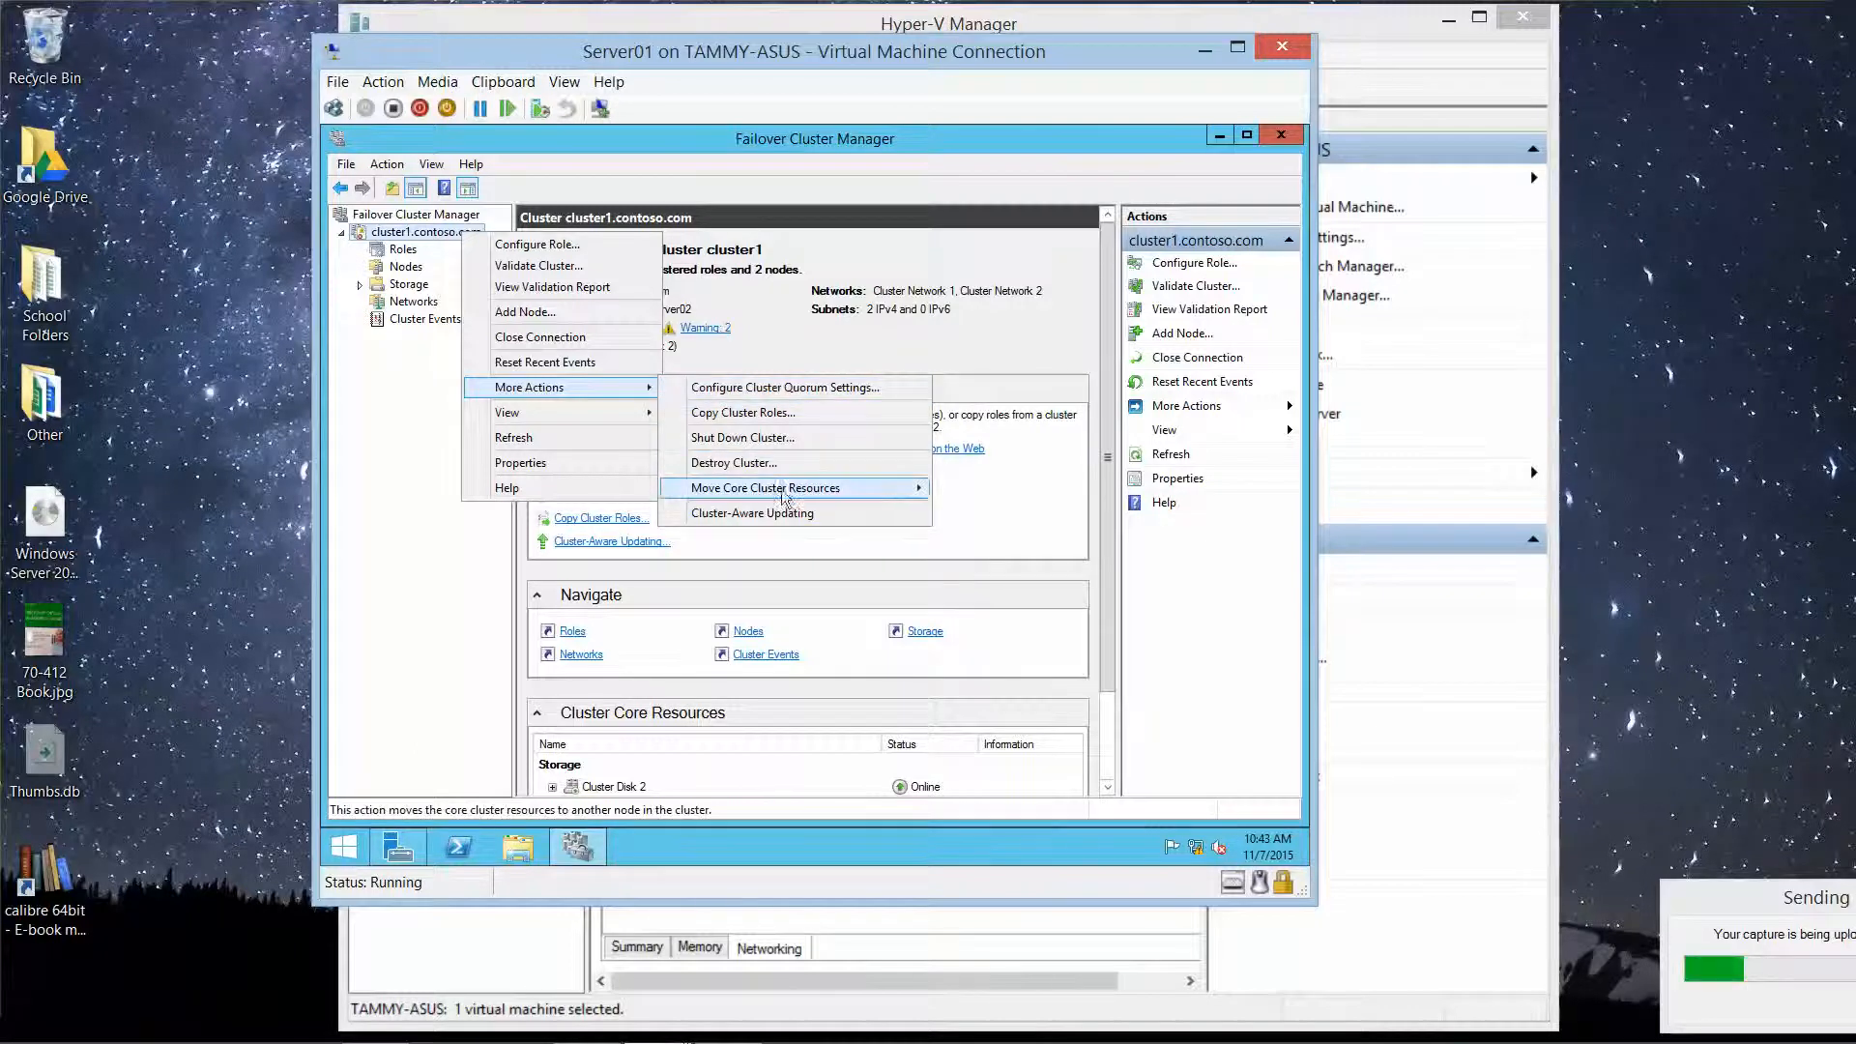
mouse_move(853, 493)
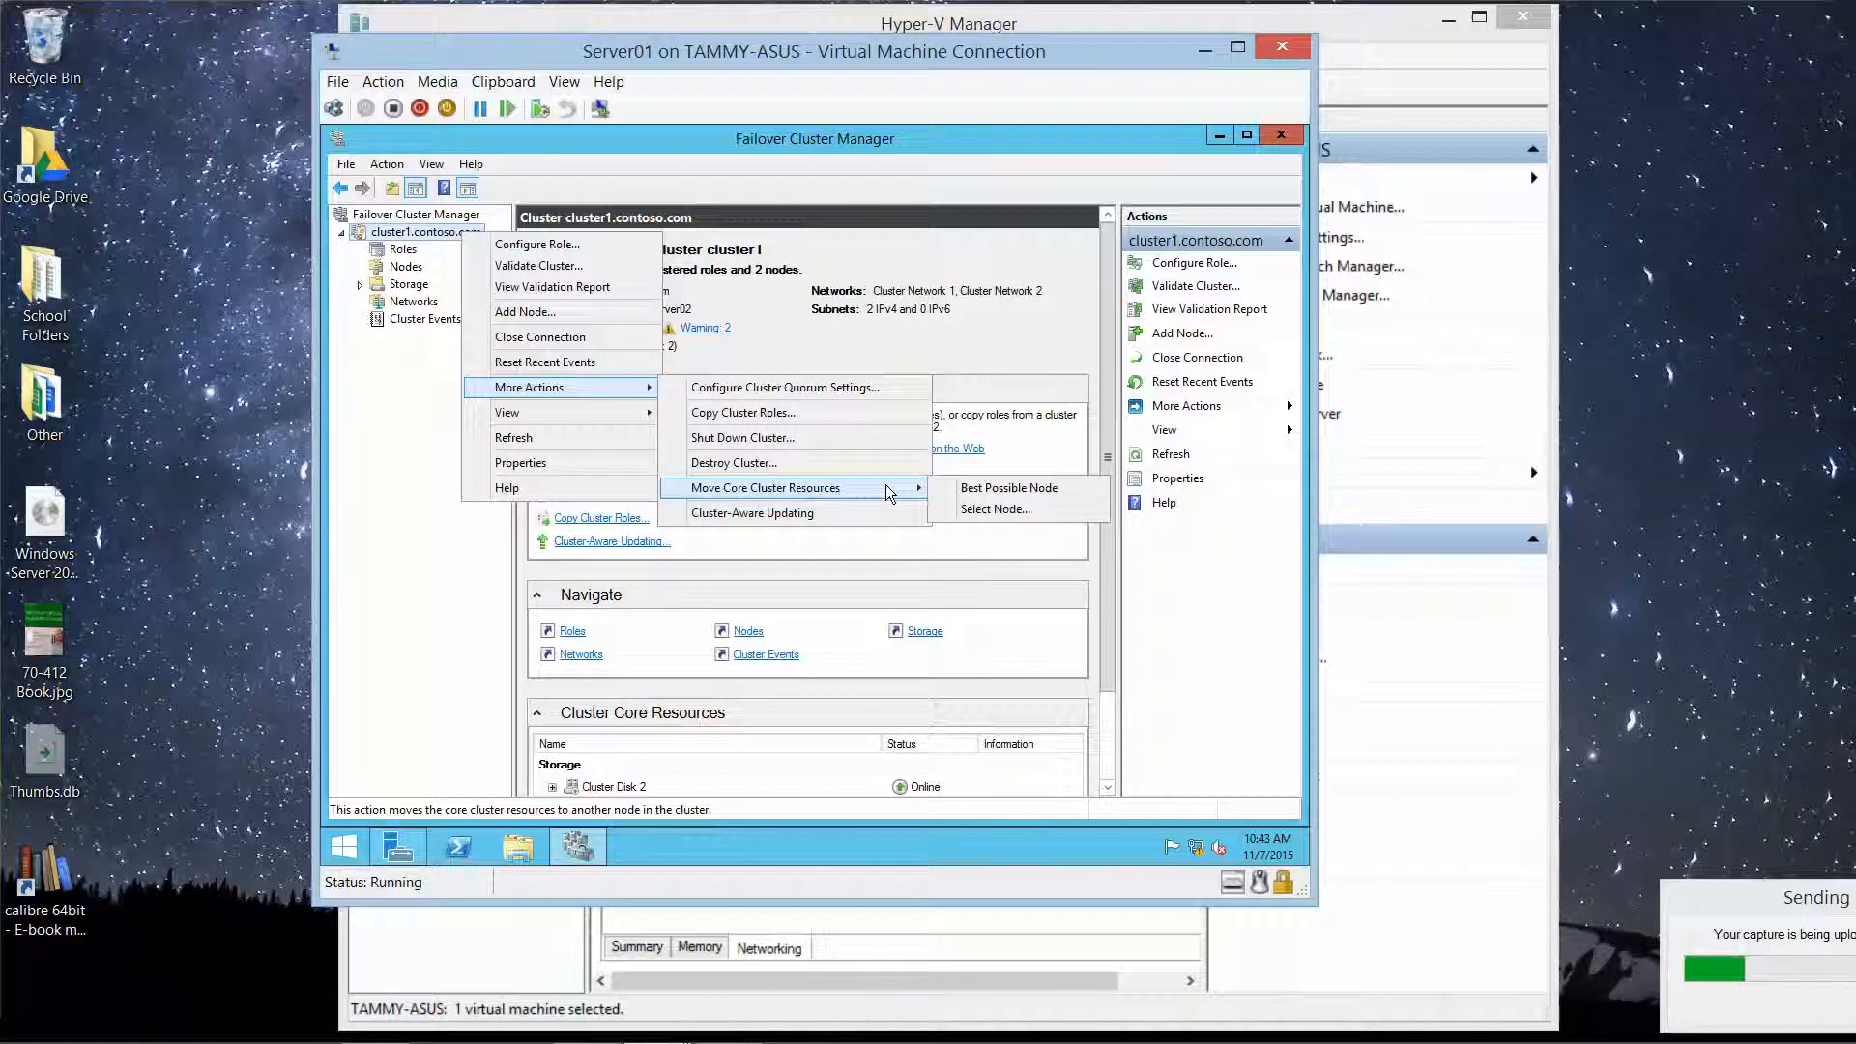
left_click(997, 509)
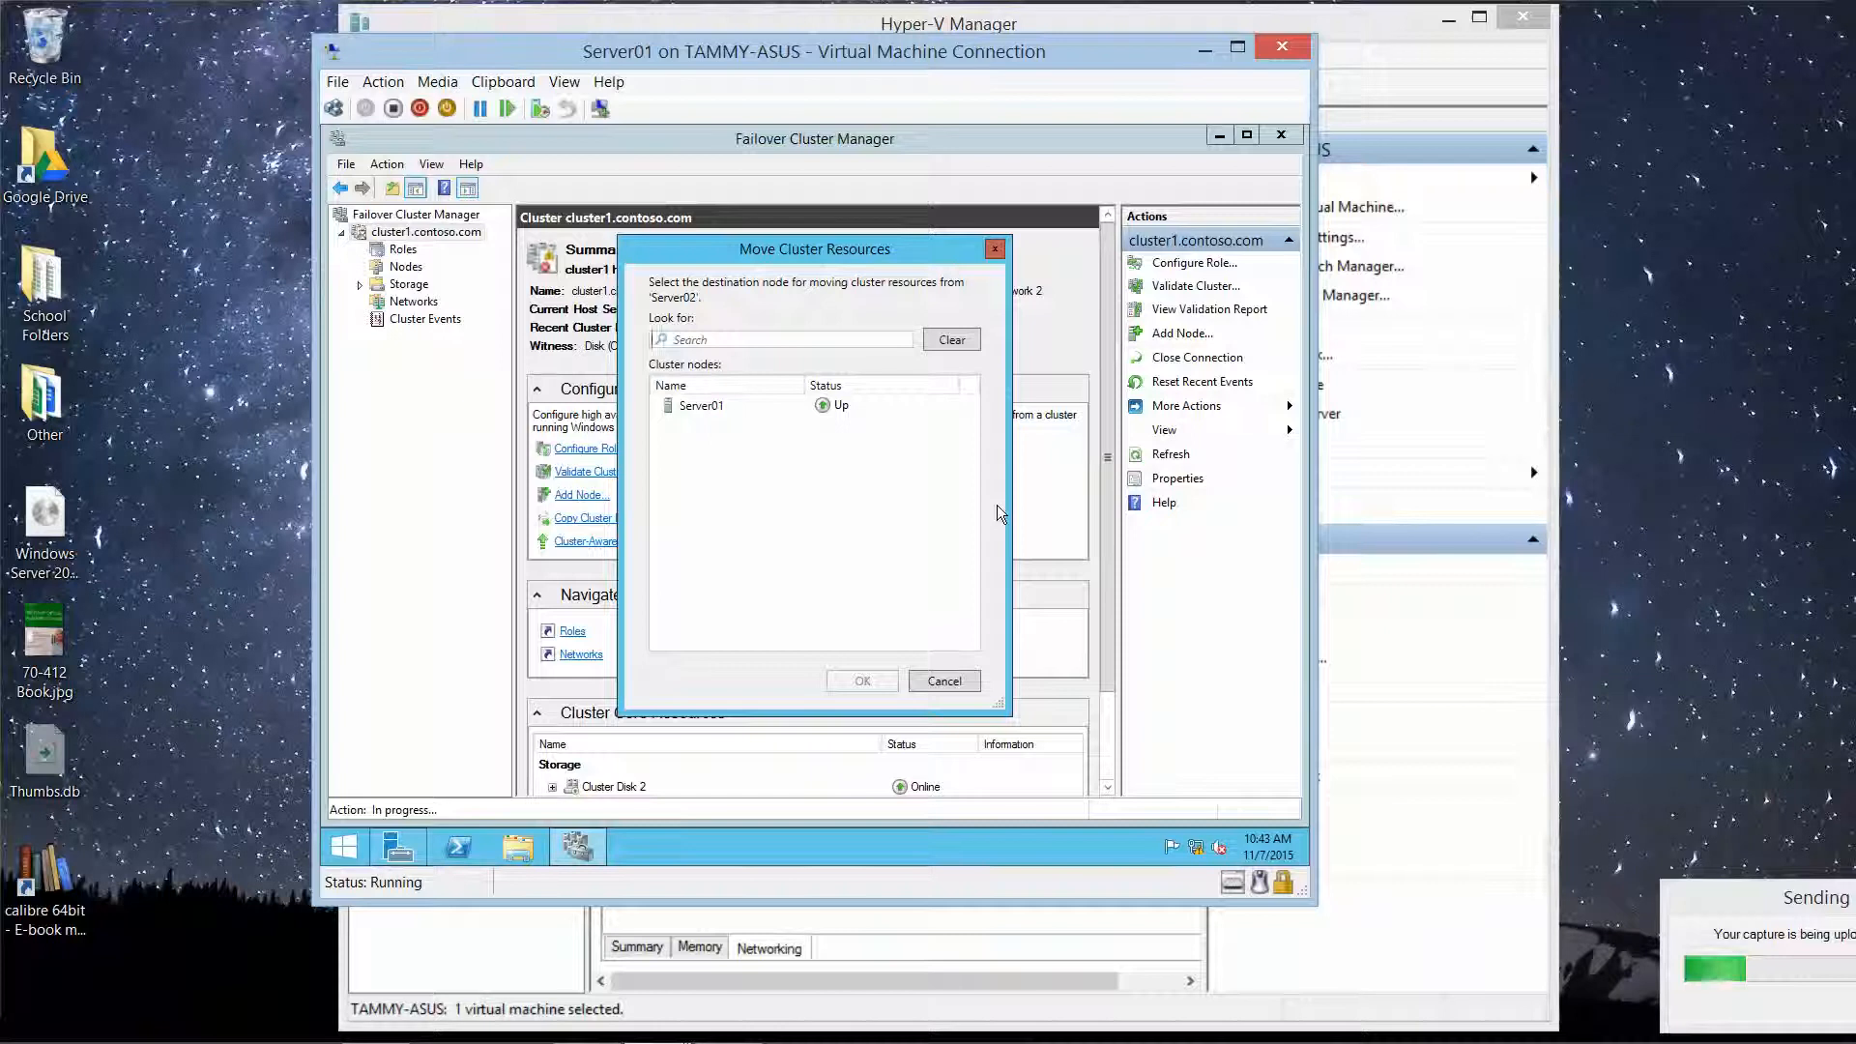
left_click(712, 411)
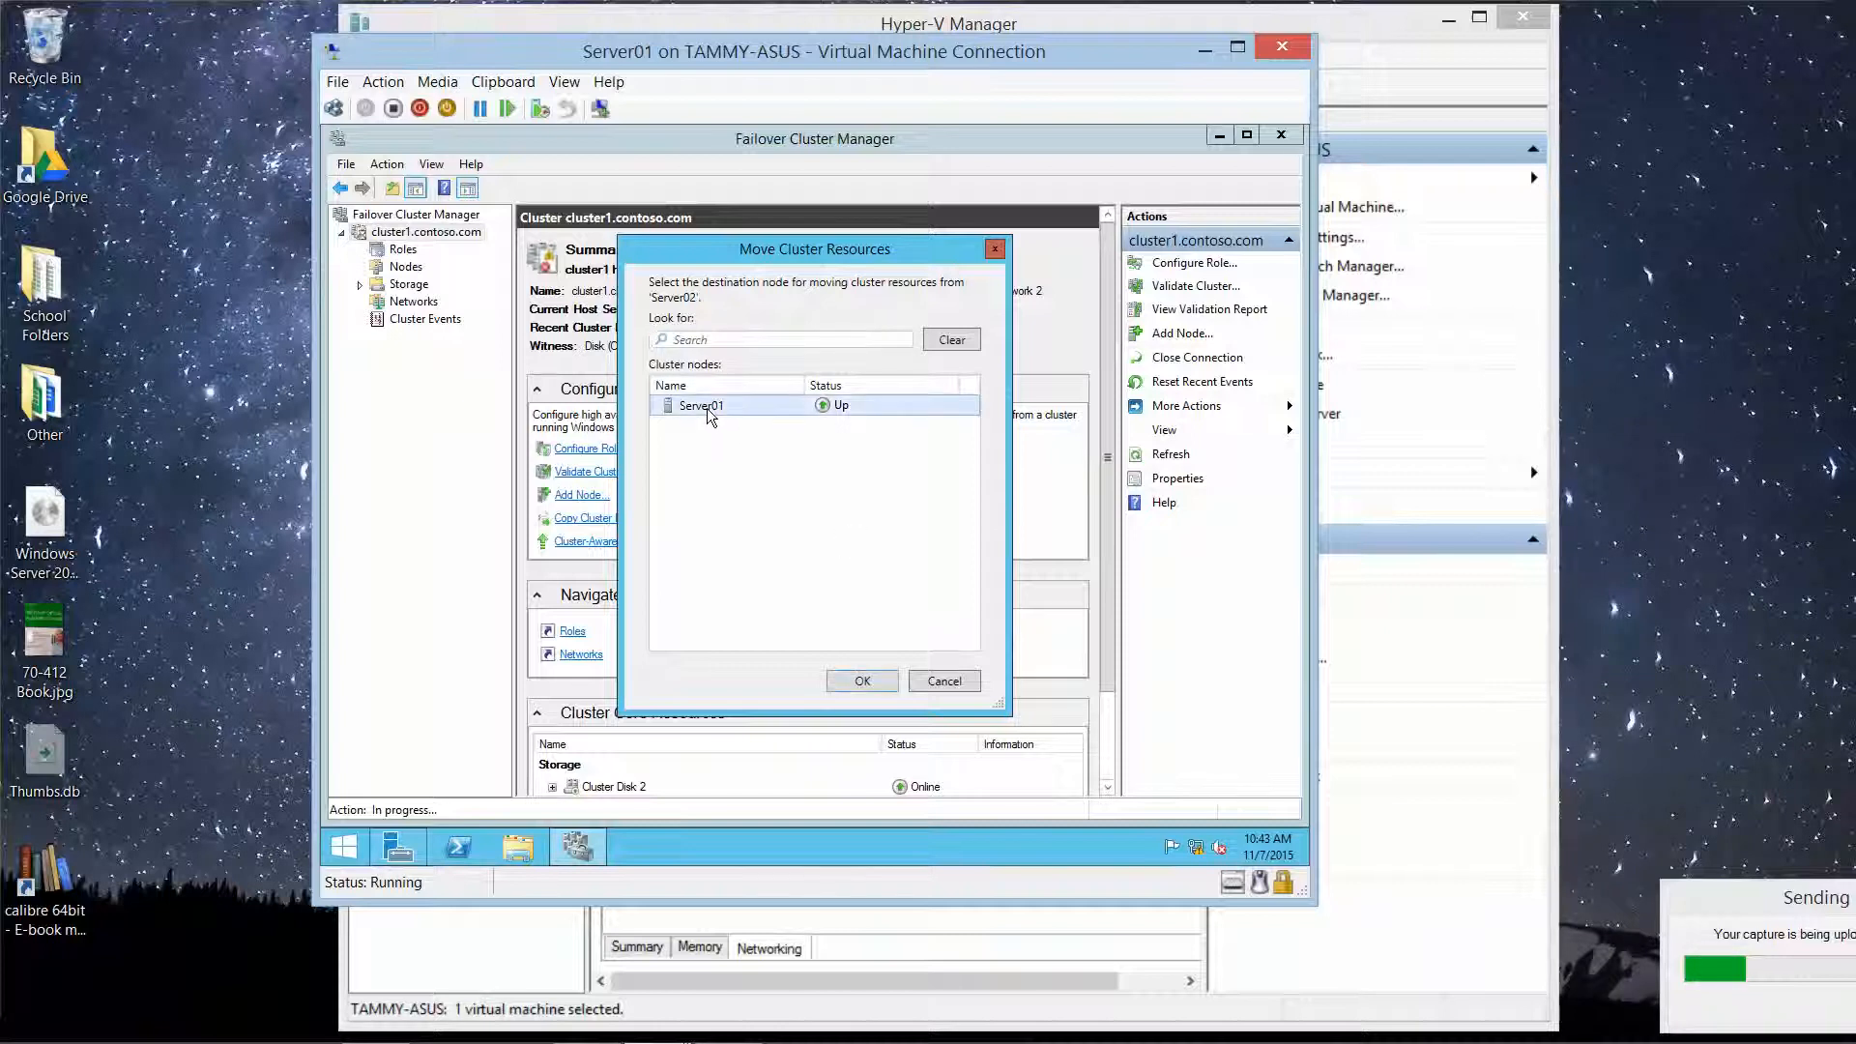
left_click(855, 681)
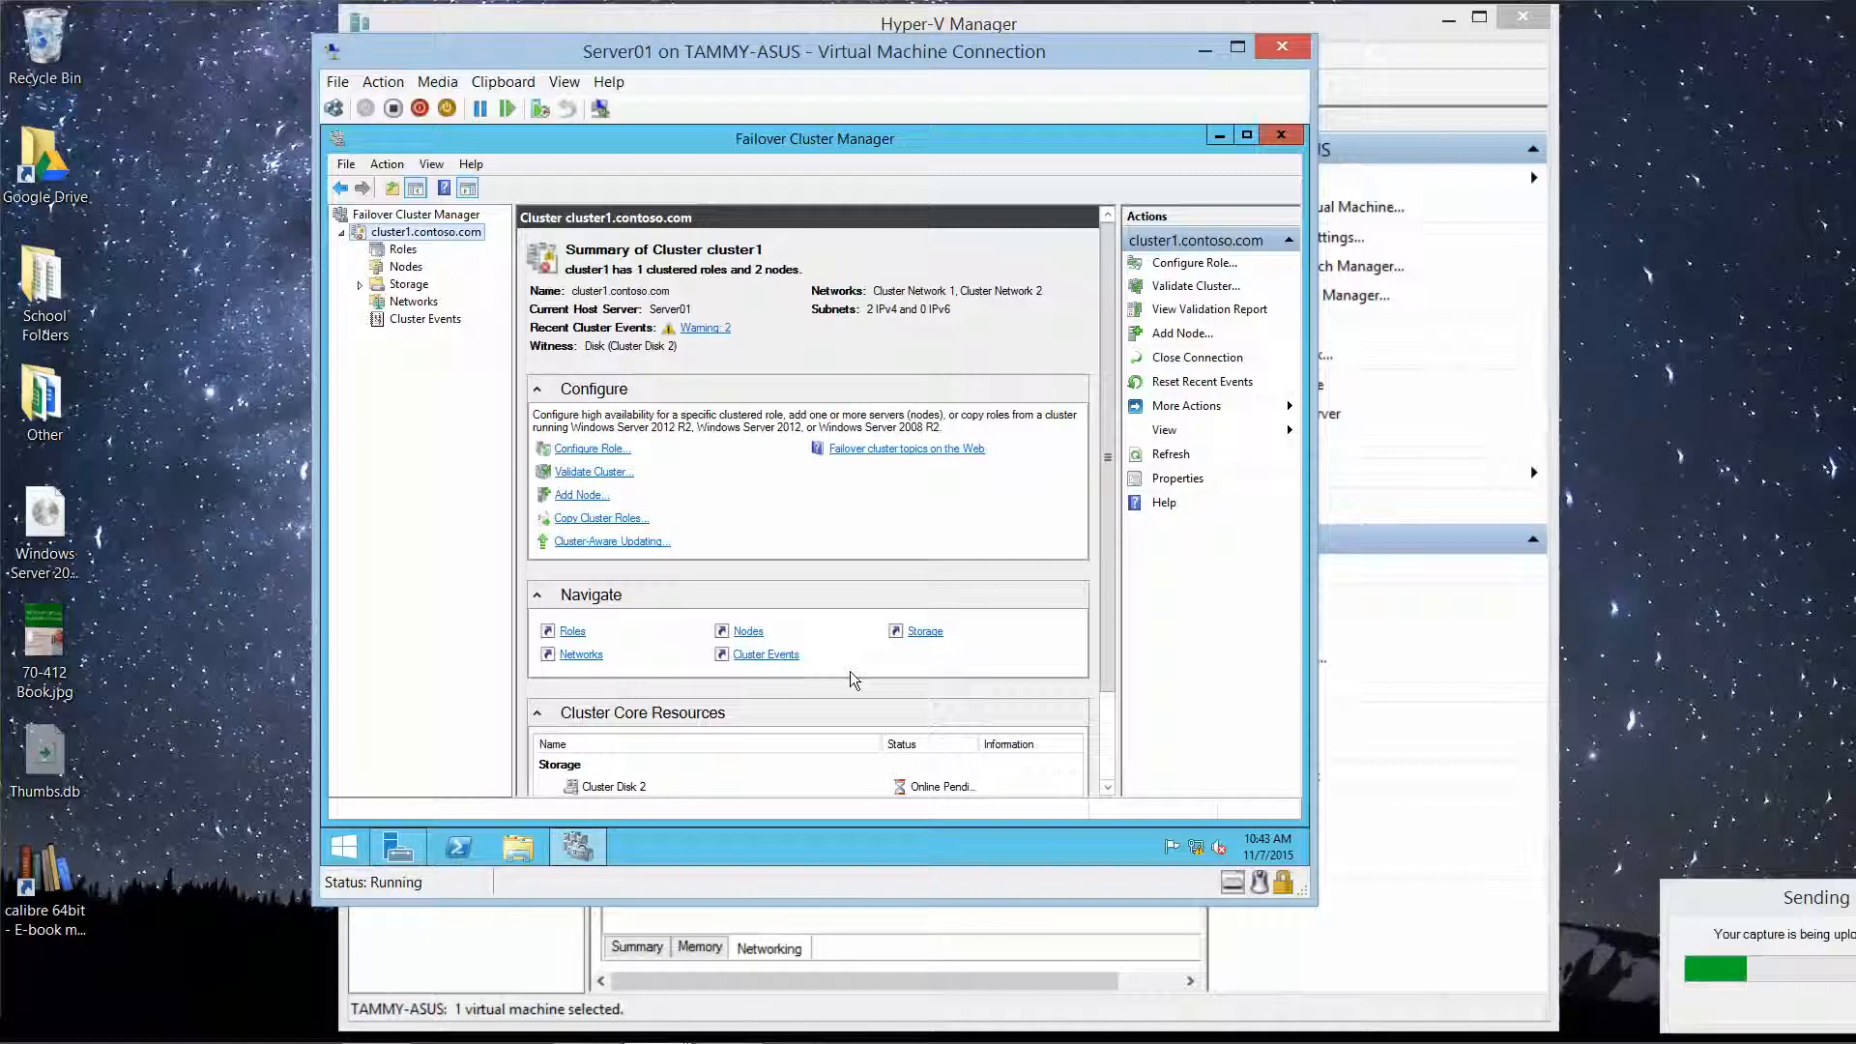
Step: Show cluster1's Roles list and bring up the FileServer role's actions
left_click(402, 250)
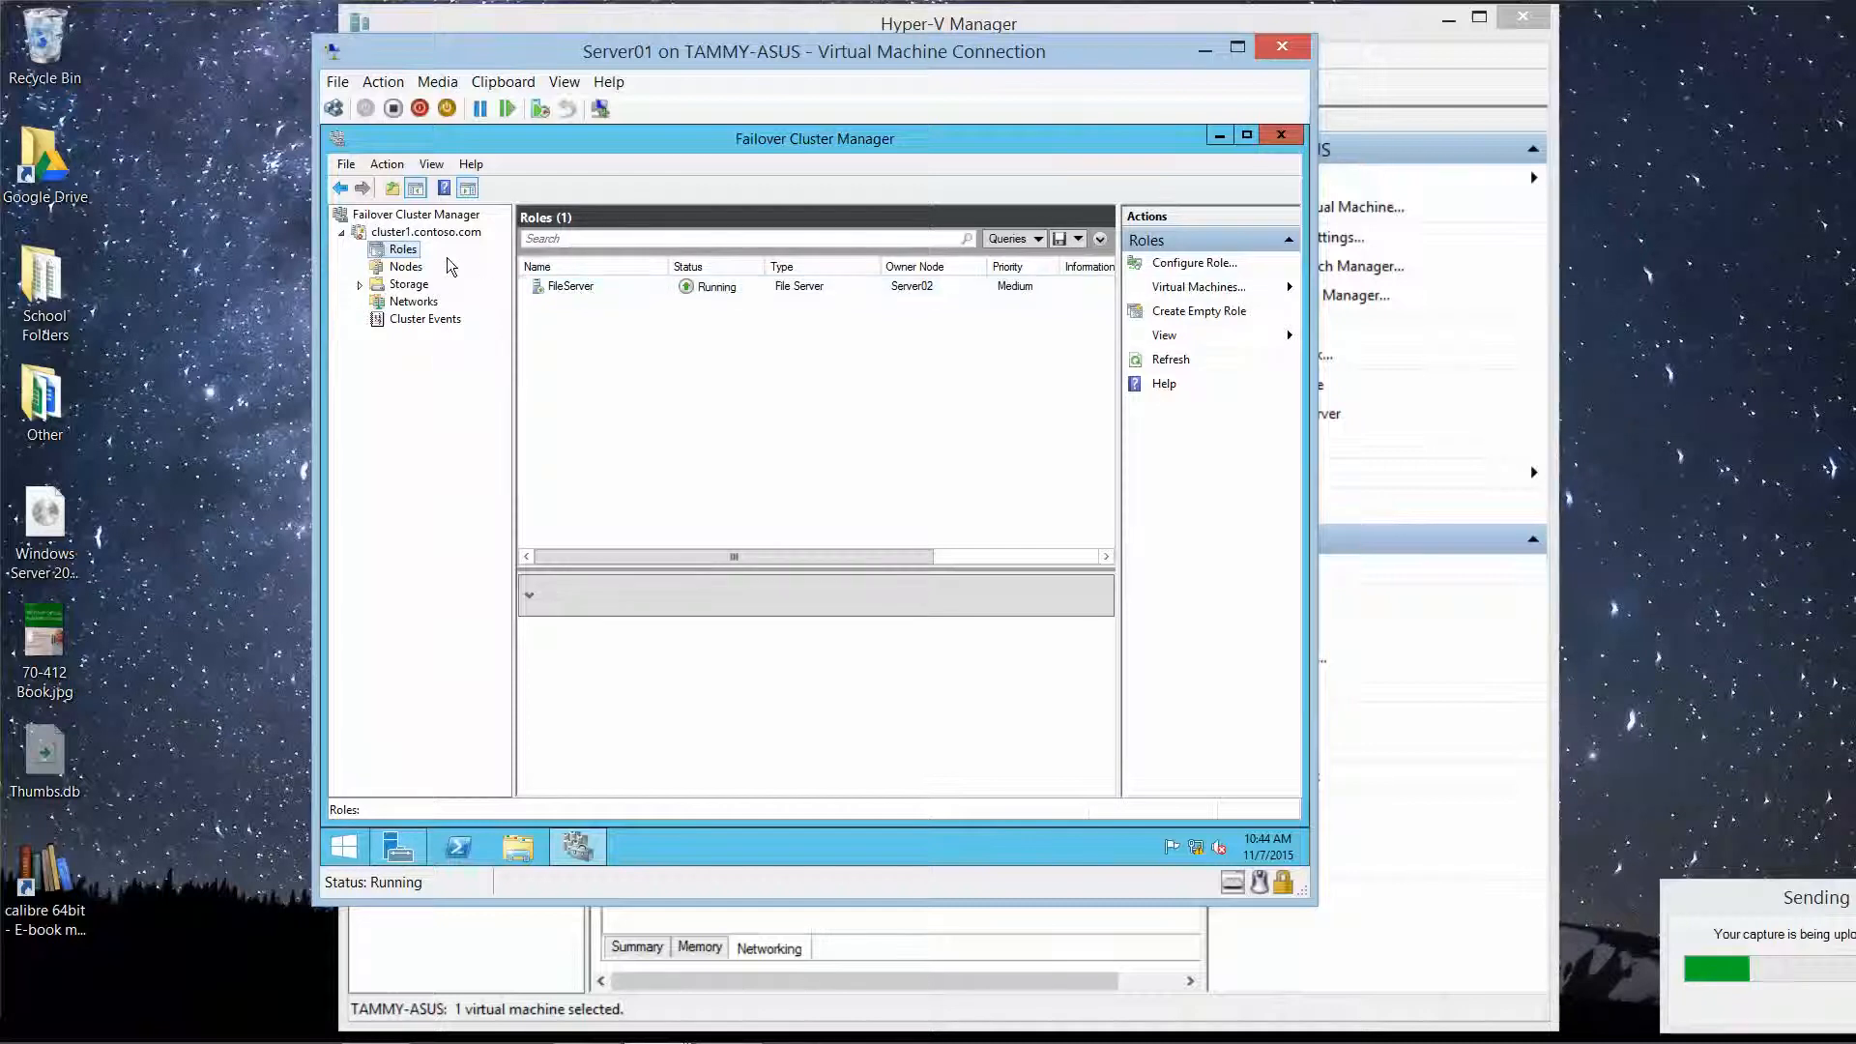
right_click(568, 290)
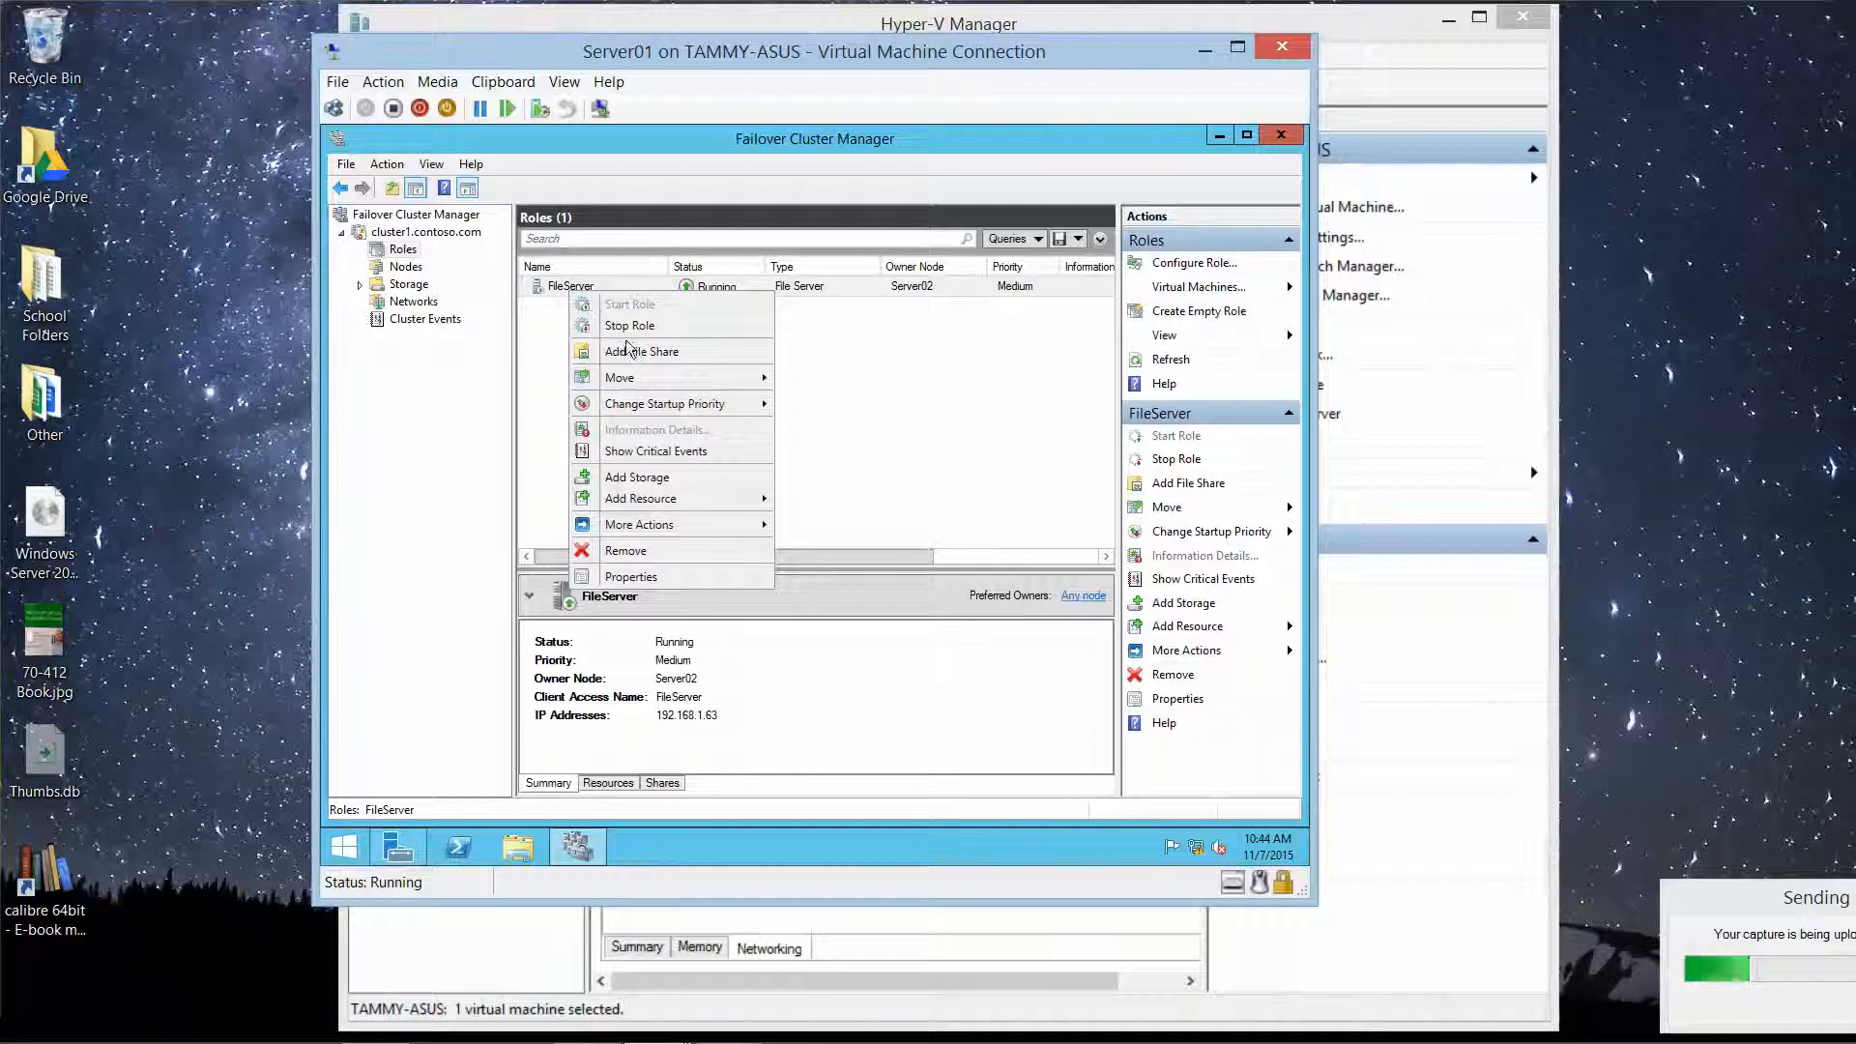
Step: Move the FileServer role to owner node Server01
mouse_move(686, 520)
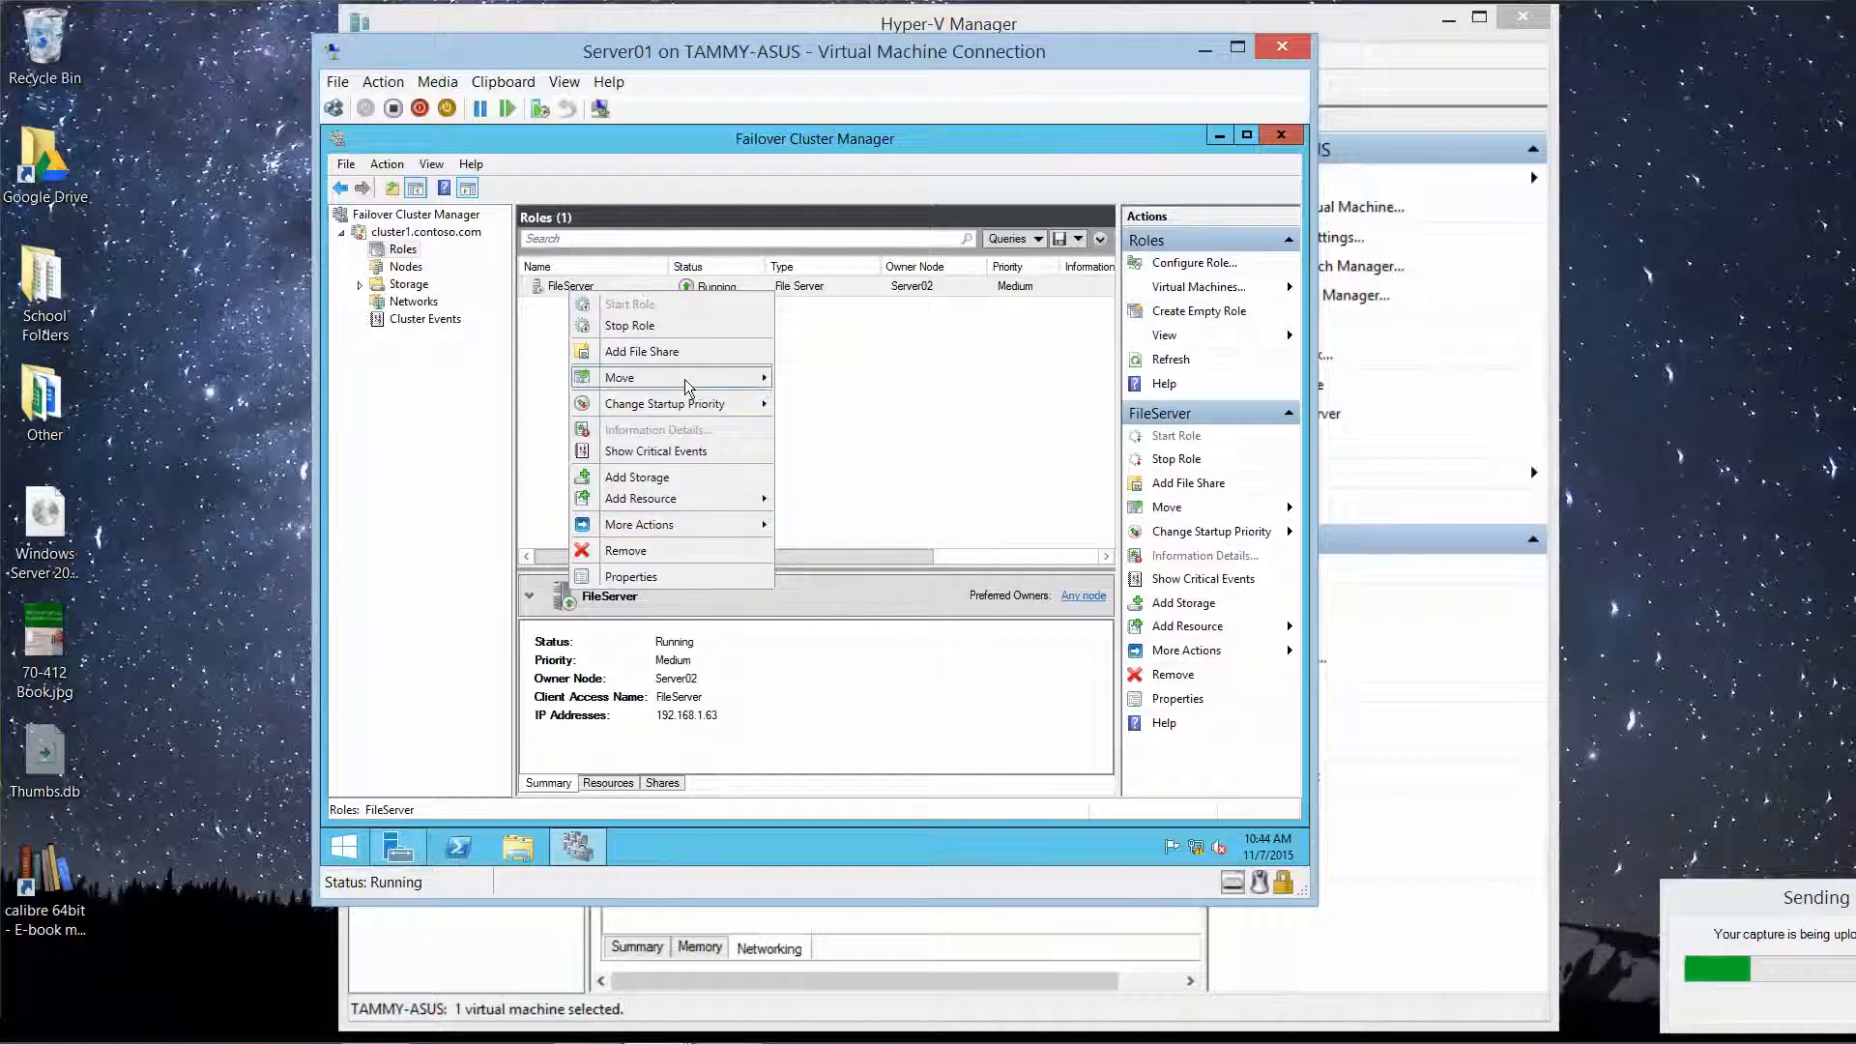
mouse_move(686, 385)
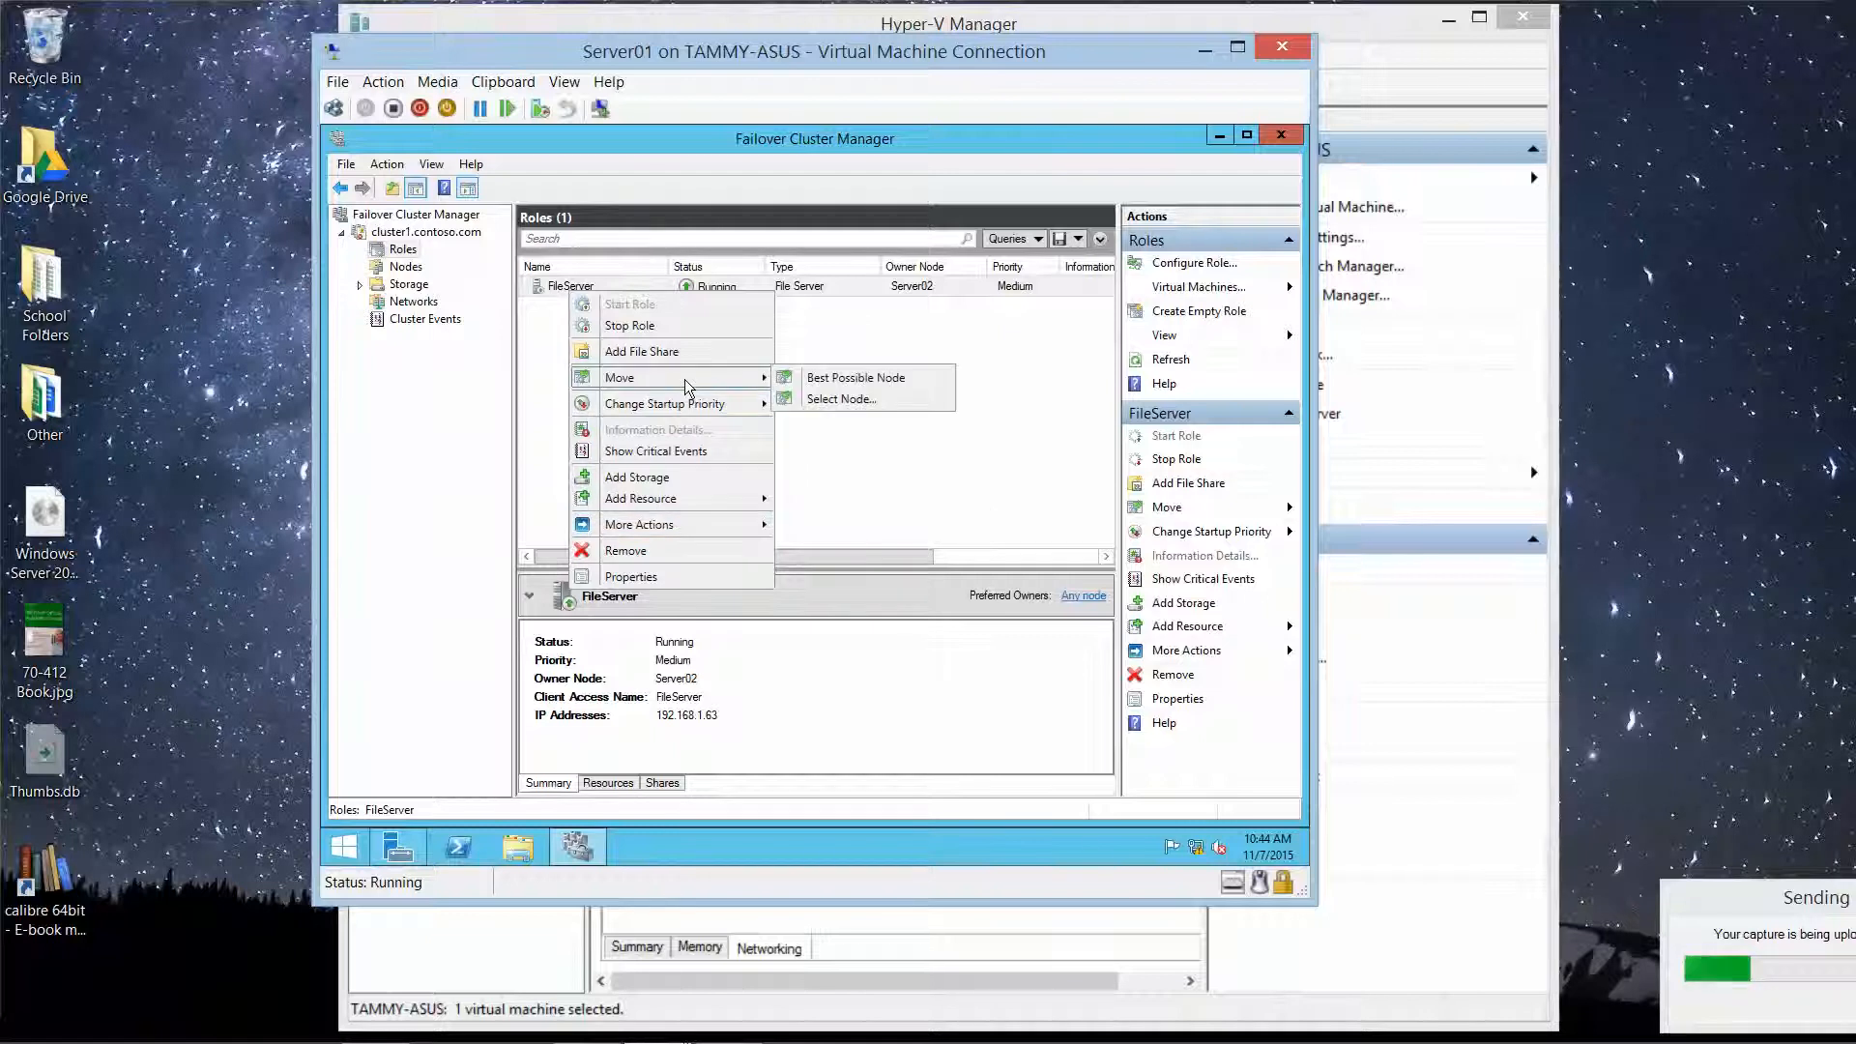
left_click(841, 399)
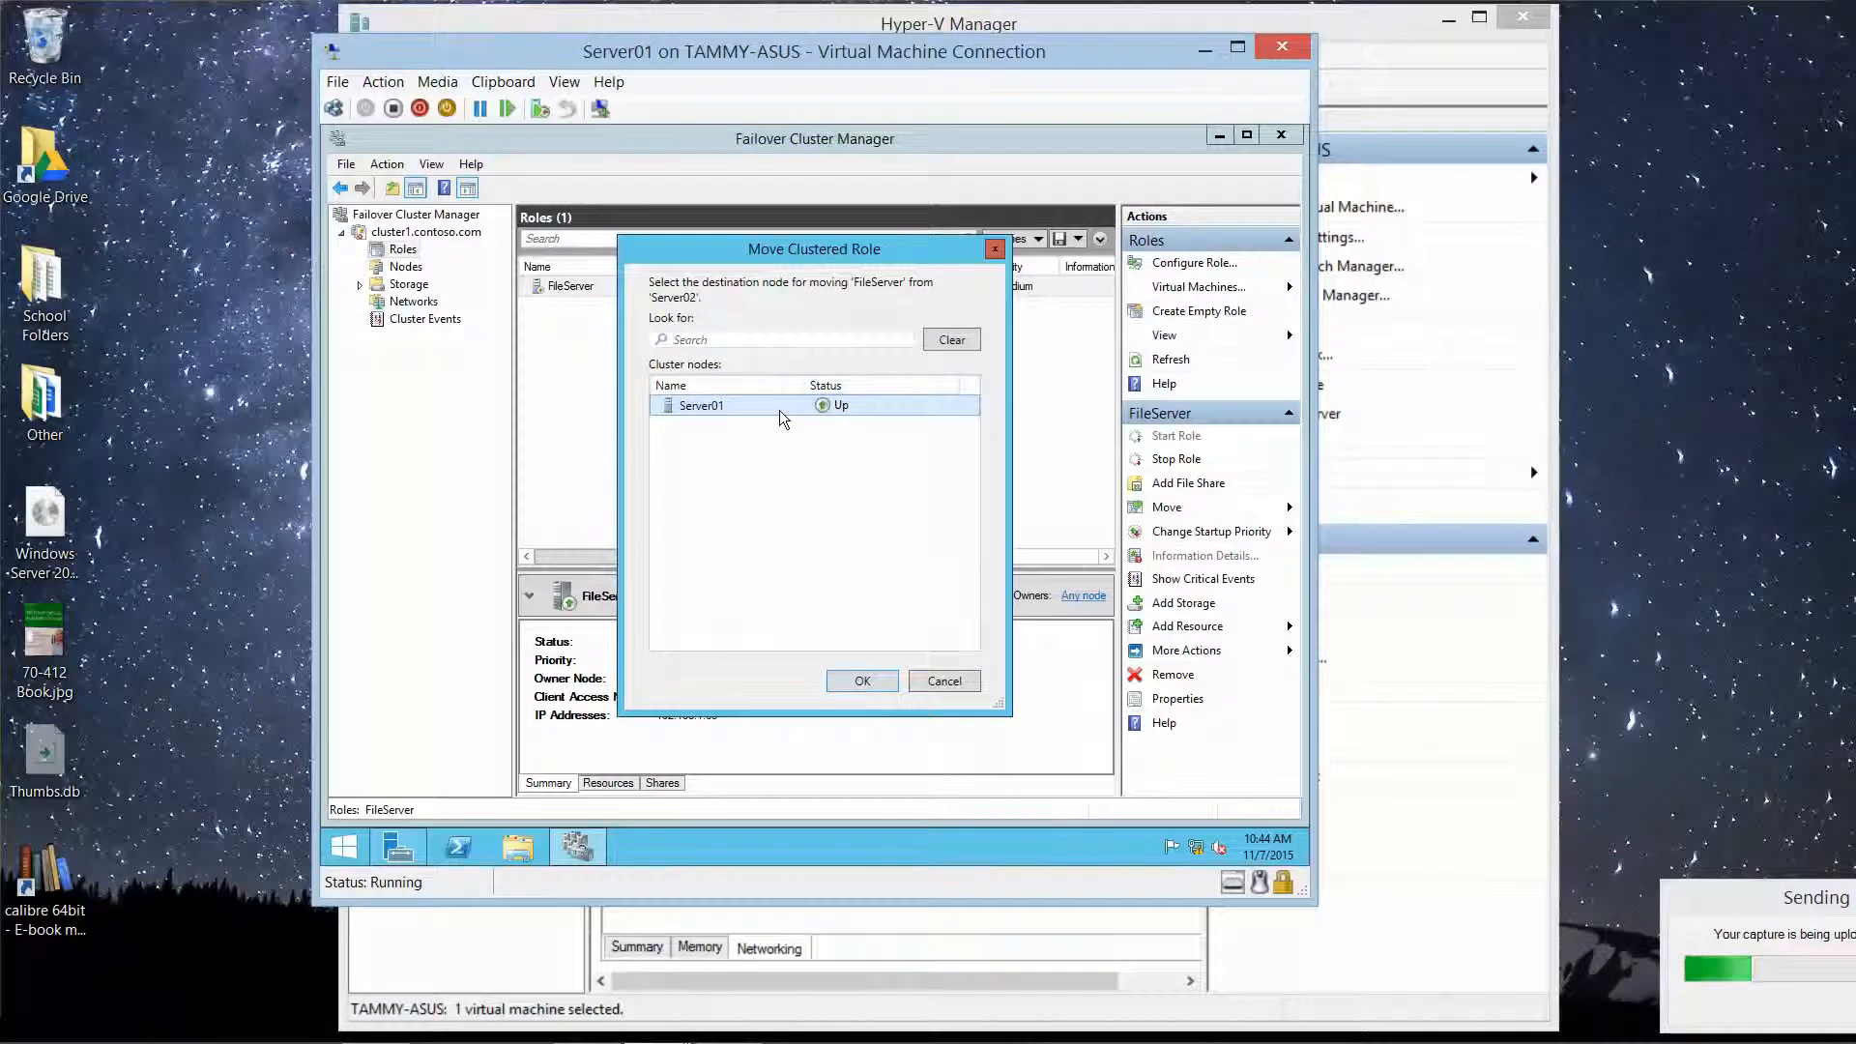
left_click(862, 681)
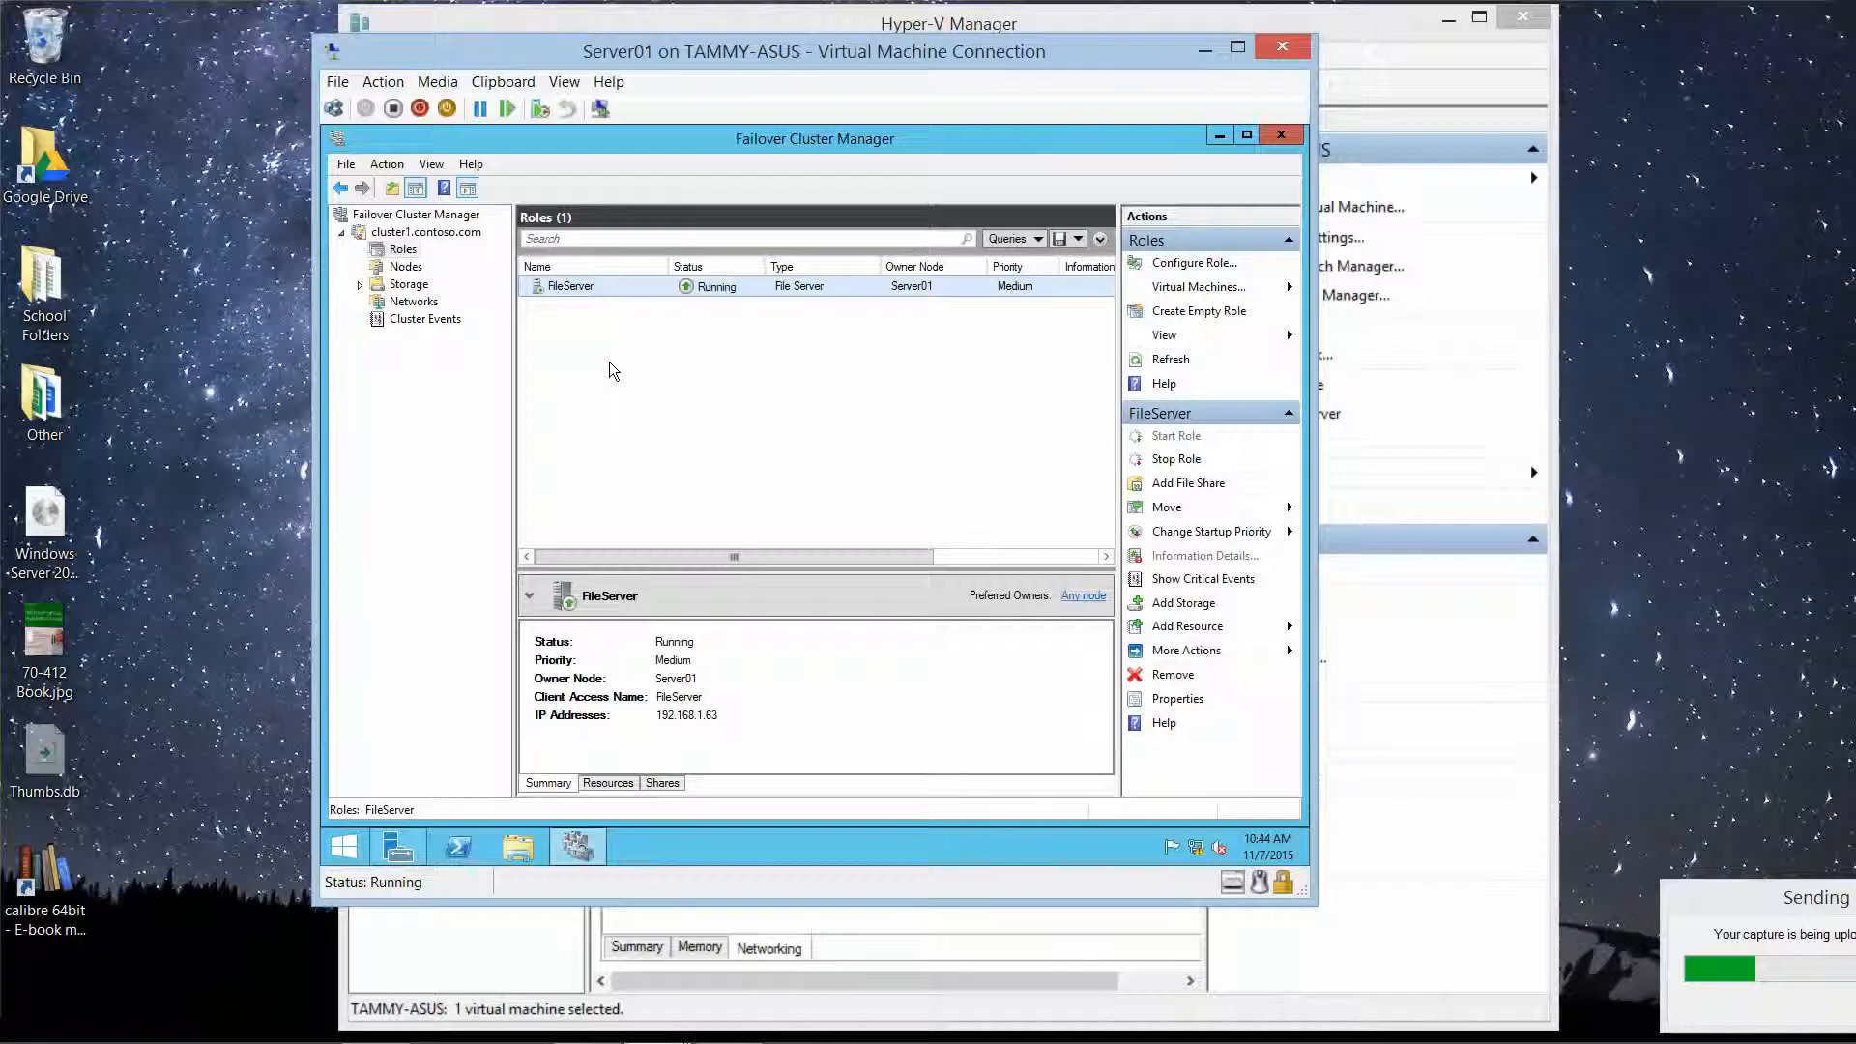
Step: Start adding a file share on the FileServer role using the SMB Share - Quick profile
right_click(577, 288)
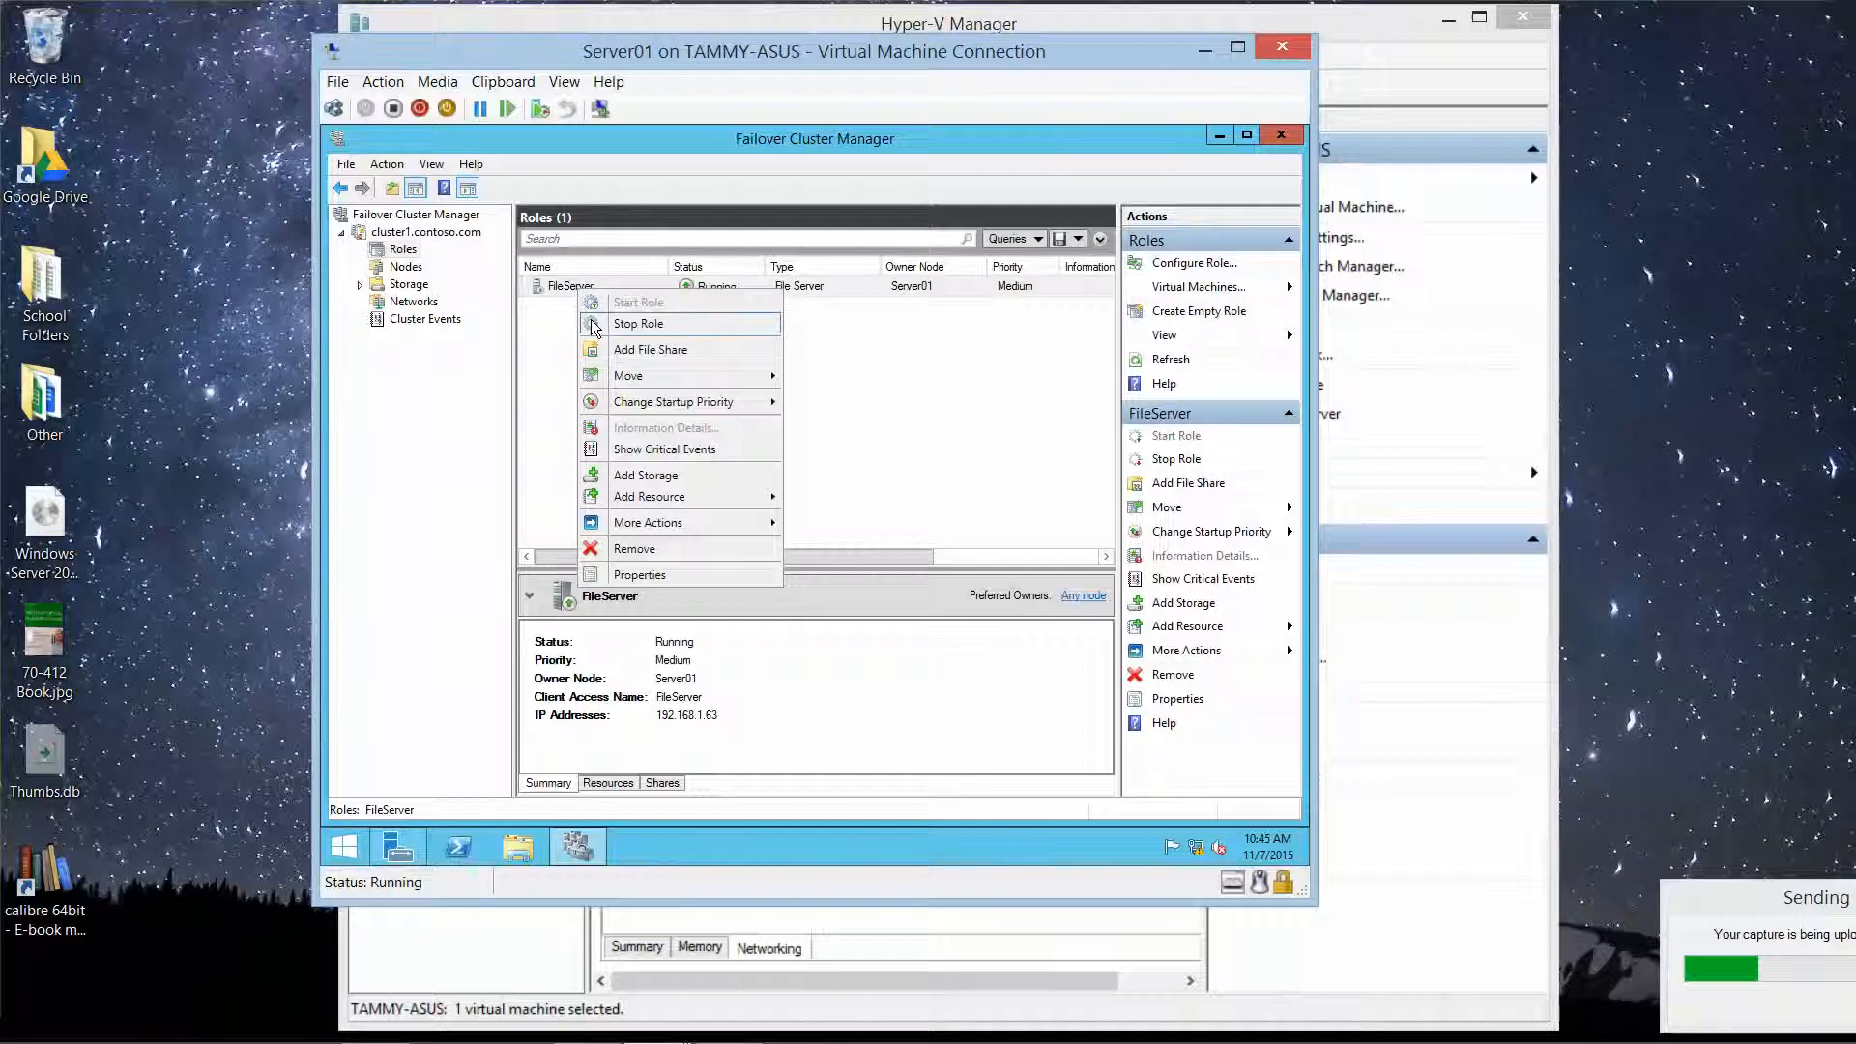
left_click(640, 350)
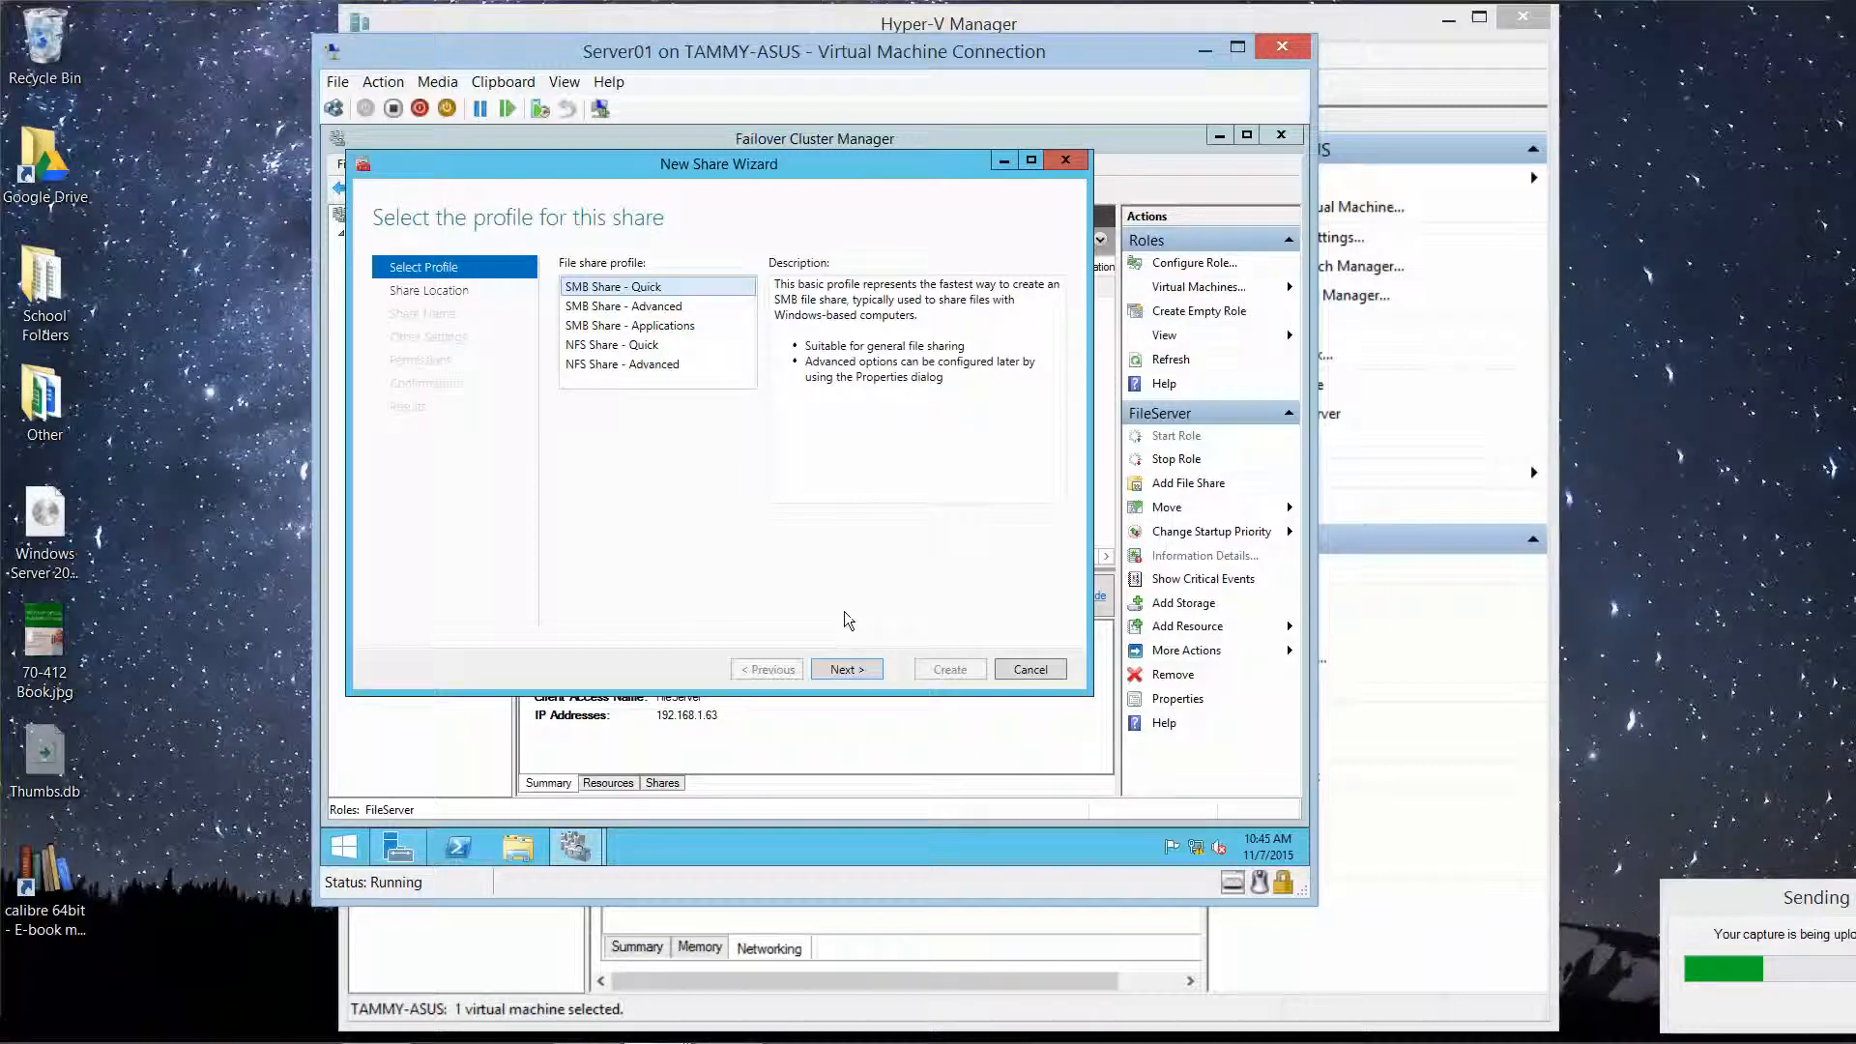
left_click(861, 667)
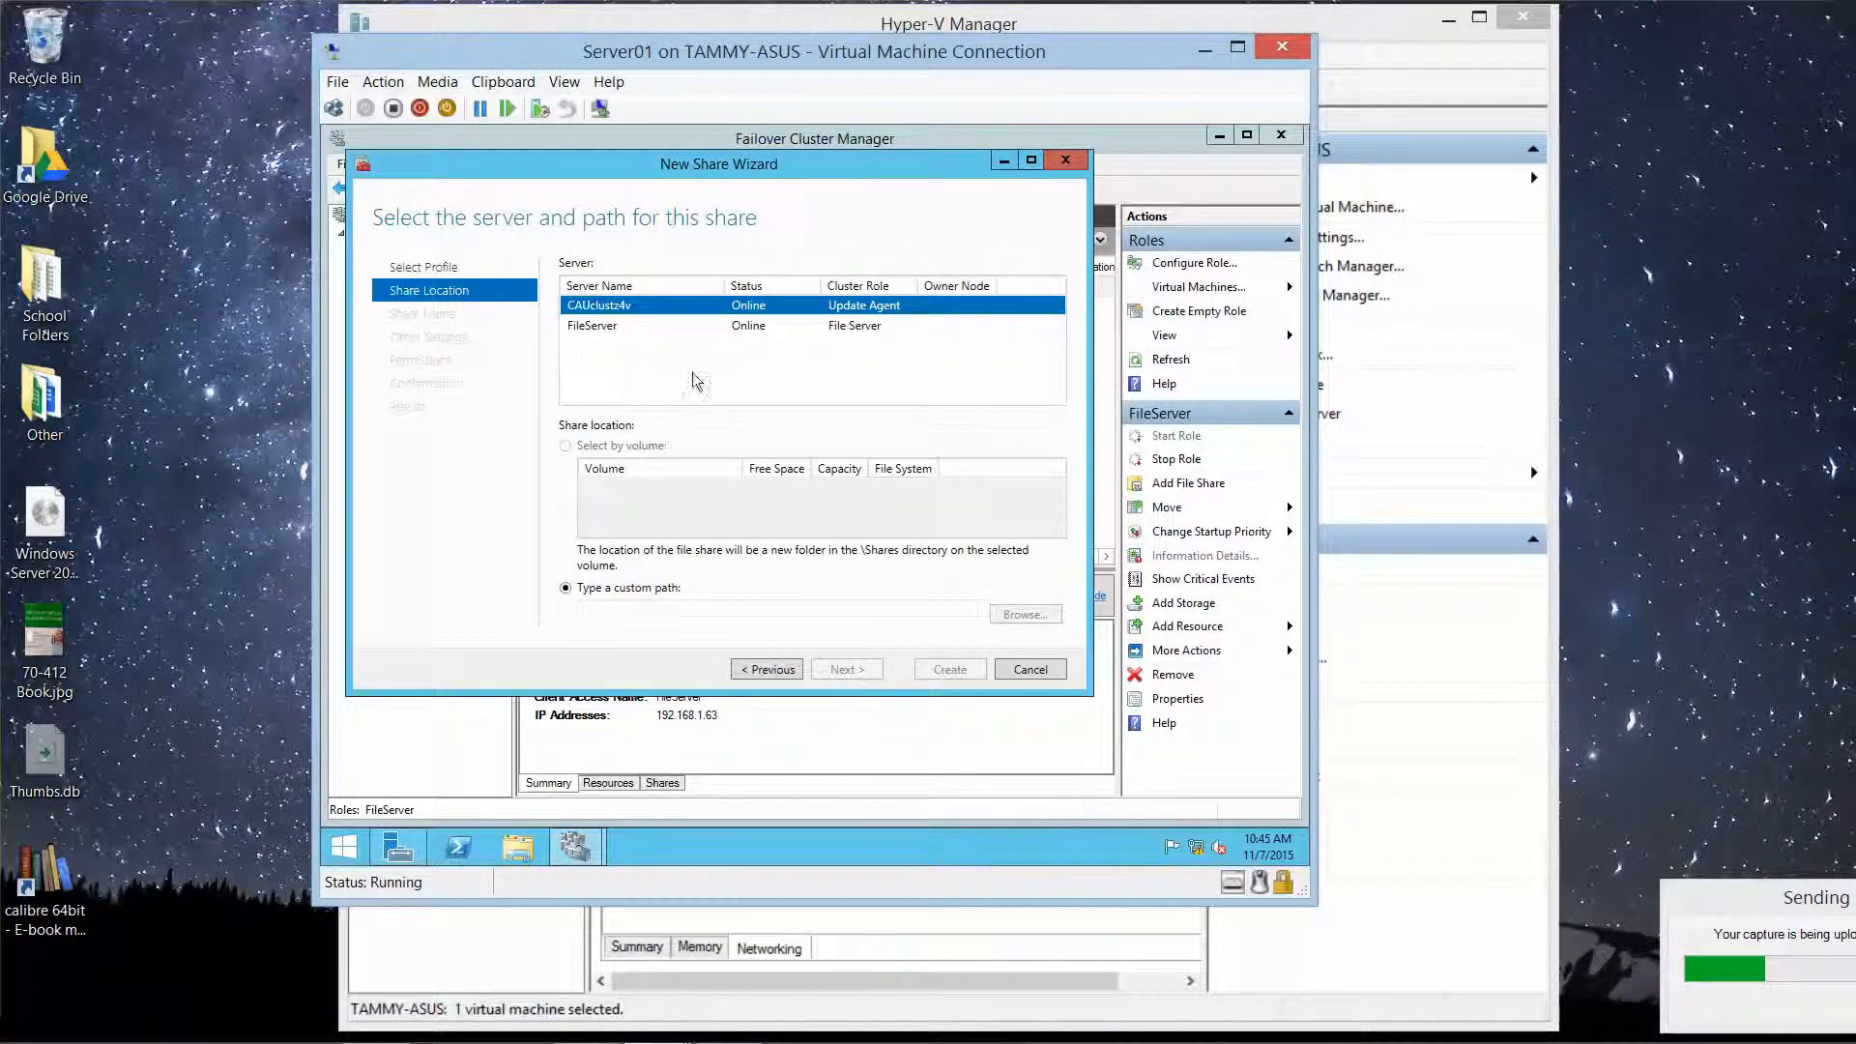
Step: Host the share on FileServer with custom path e:\data, which the wizard rejects as invalid
left_click(609, 327)
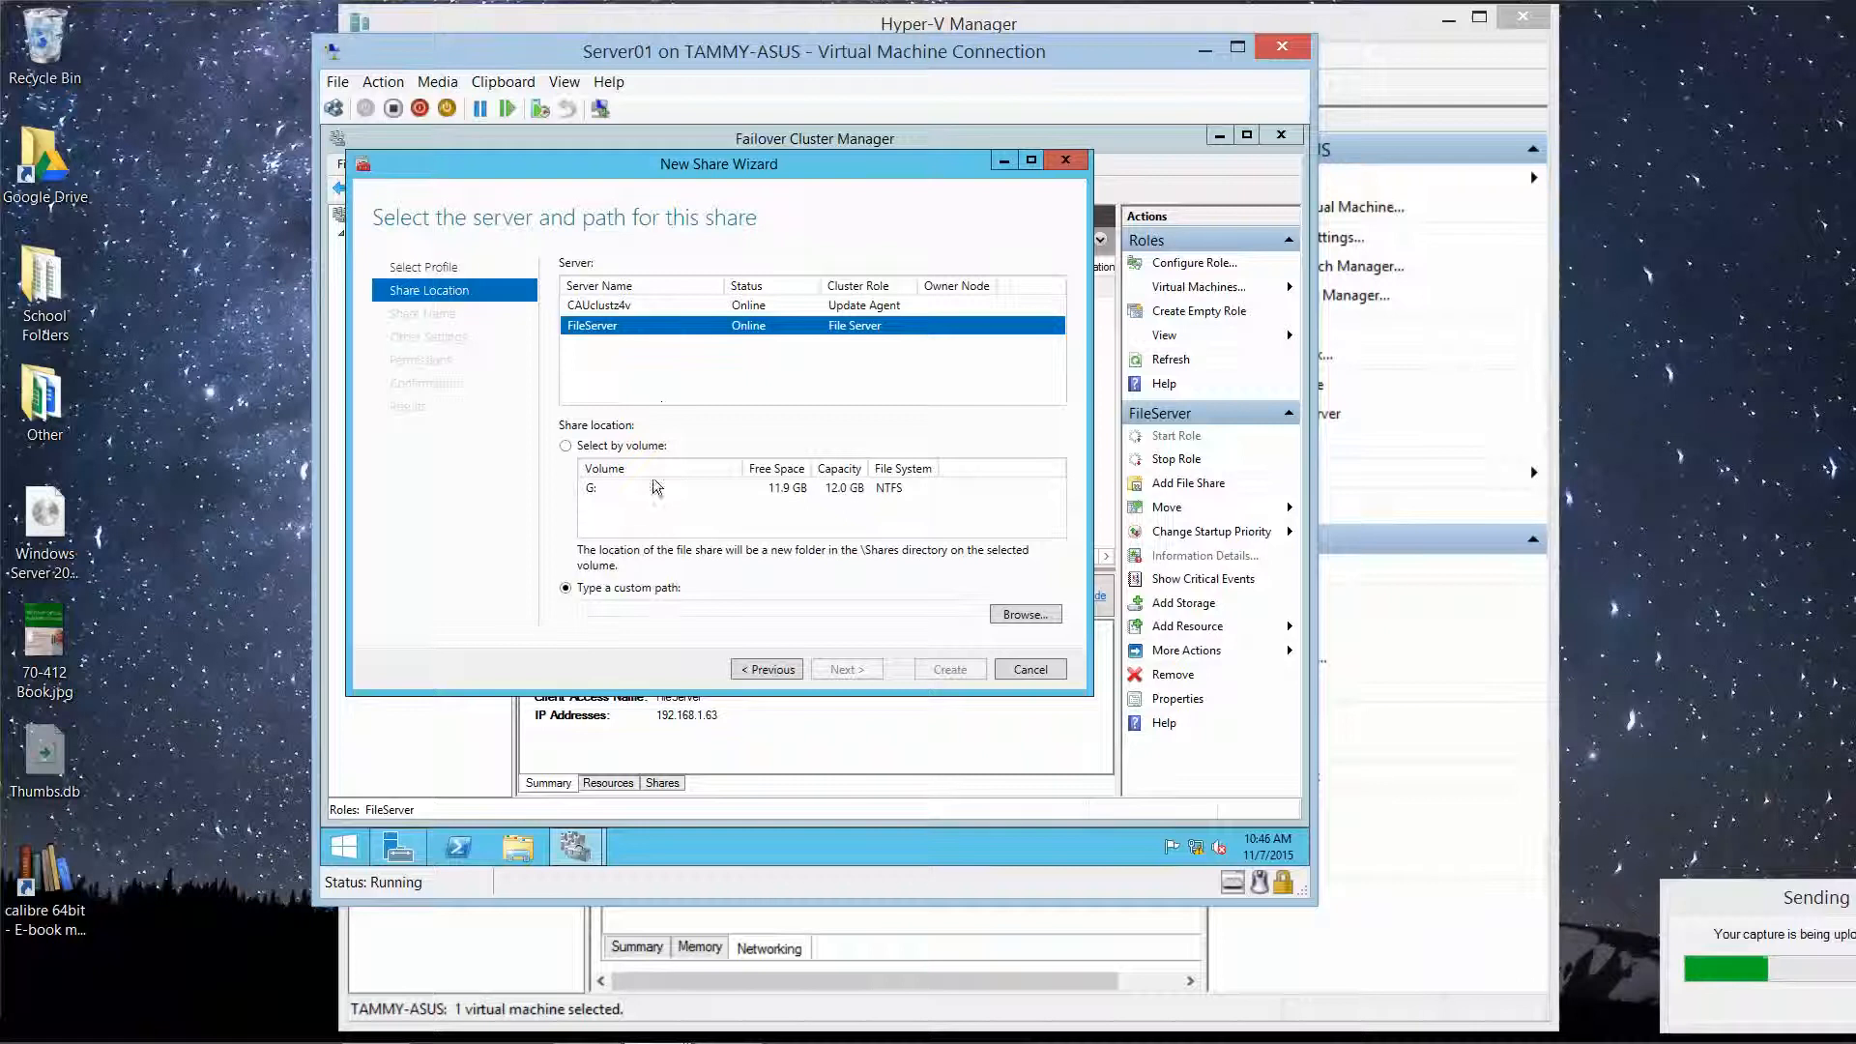
left_click(664, 612)
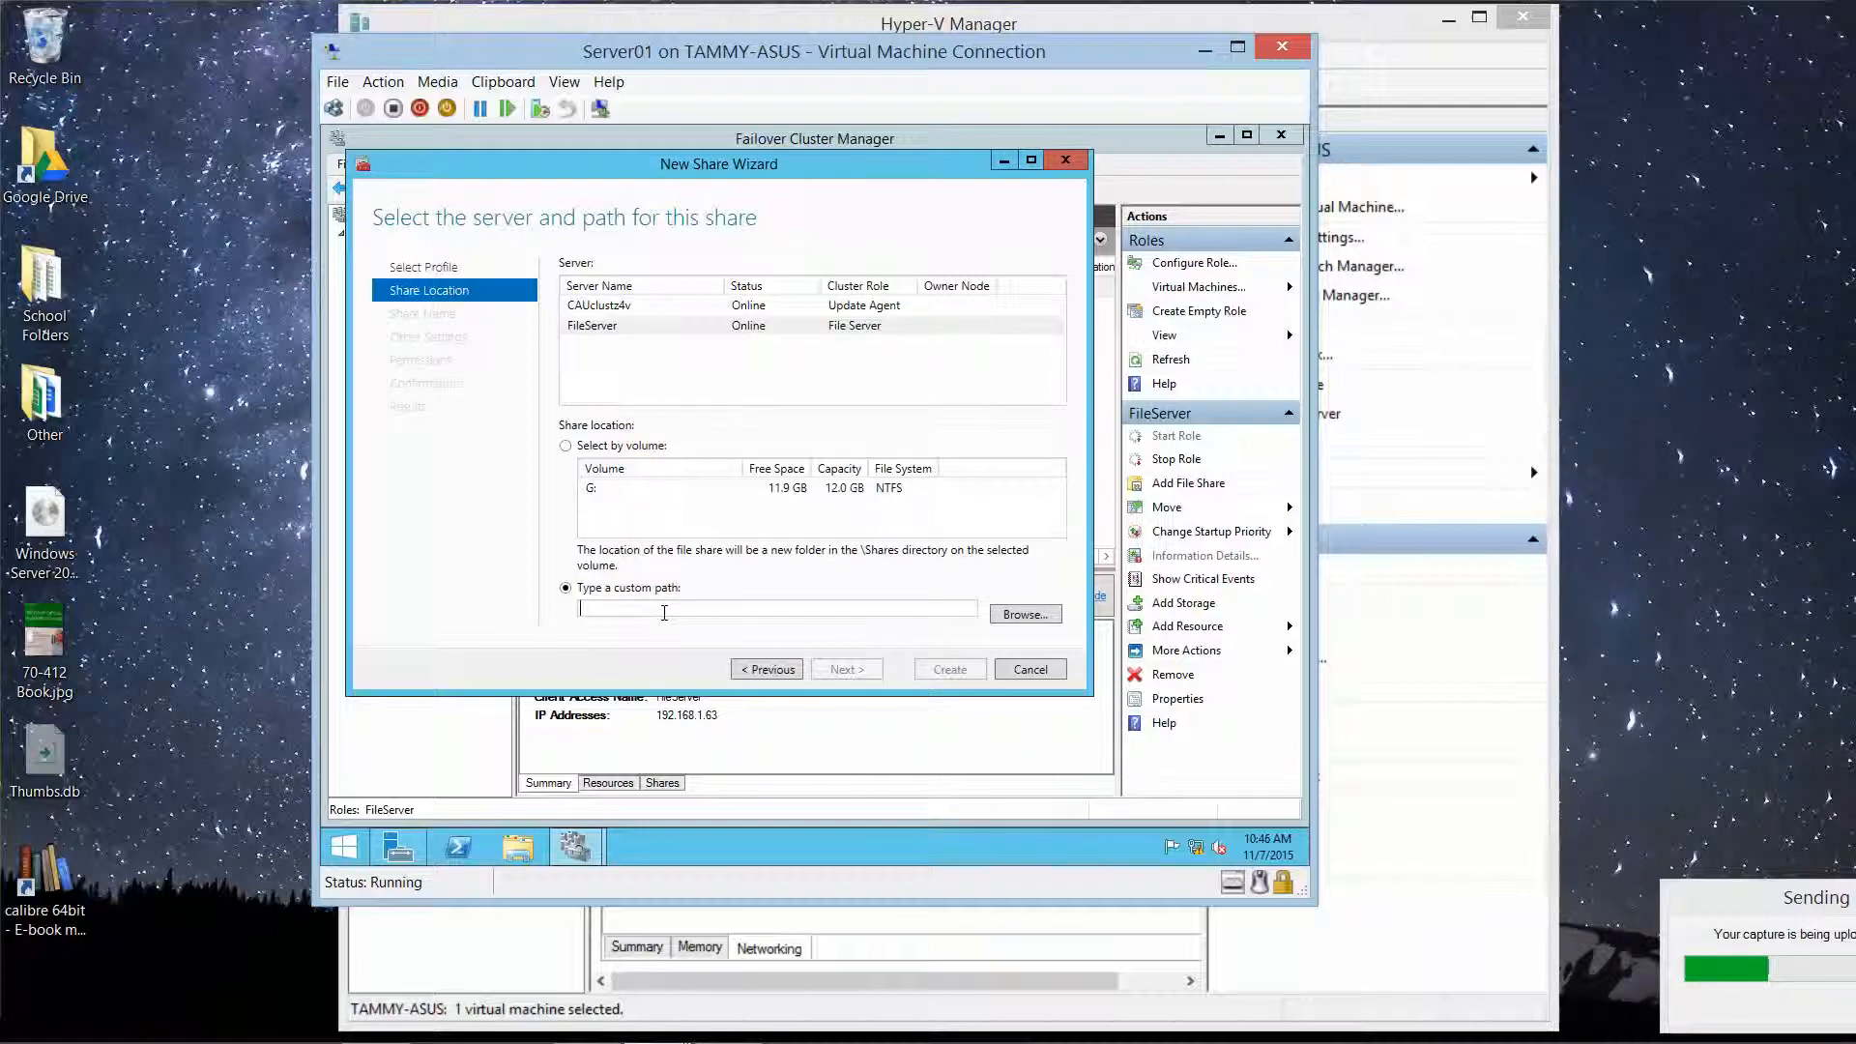
type("e")
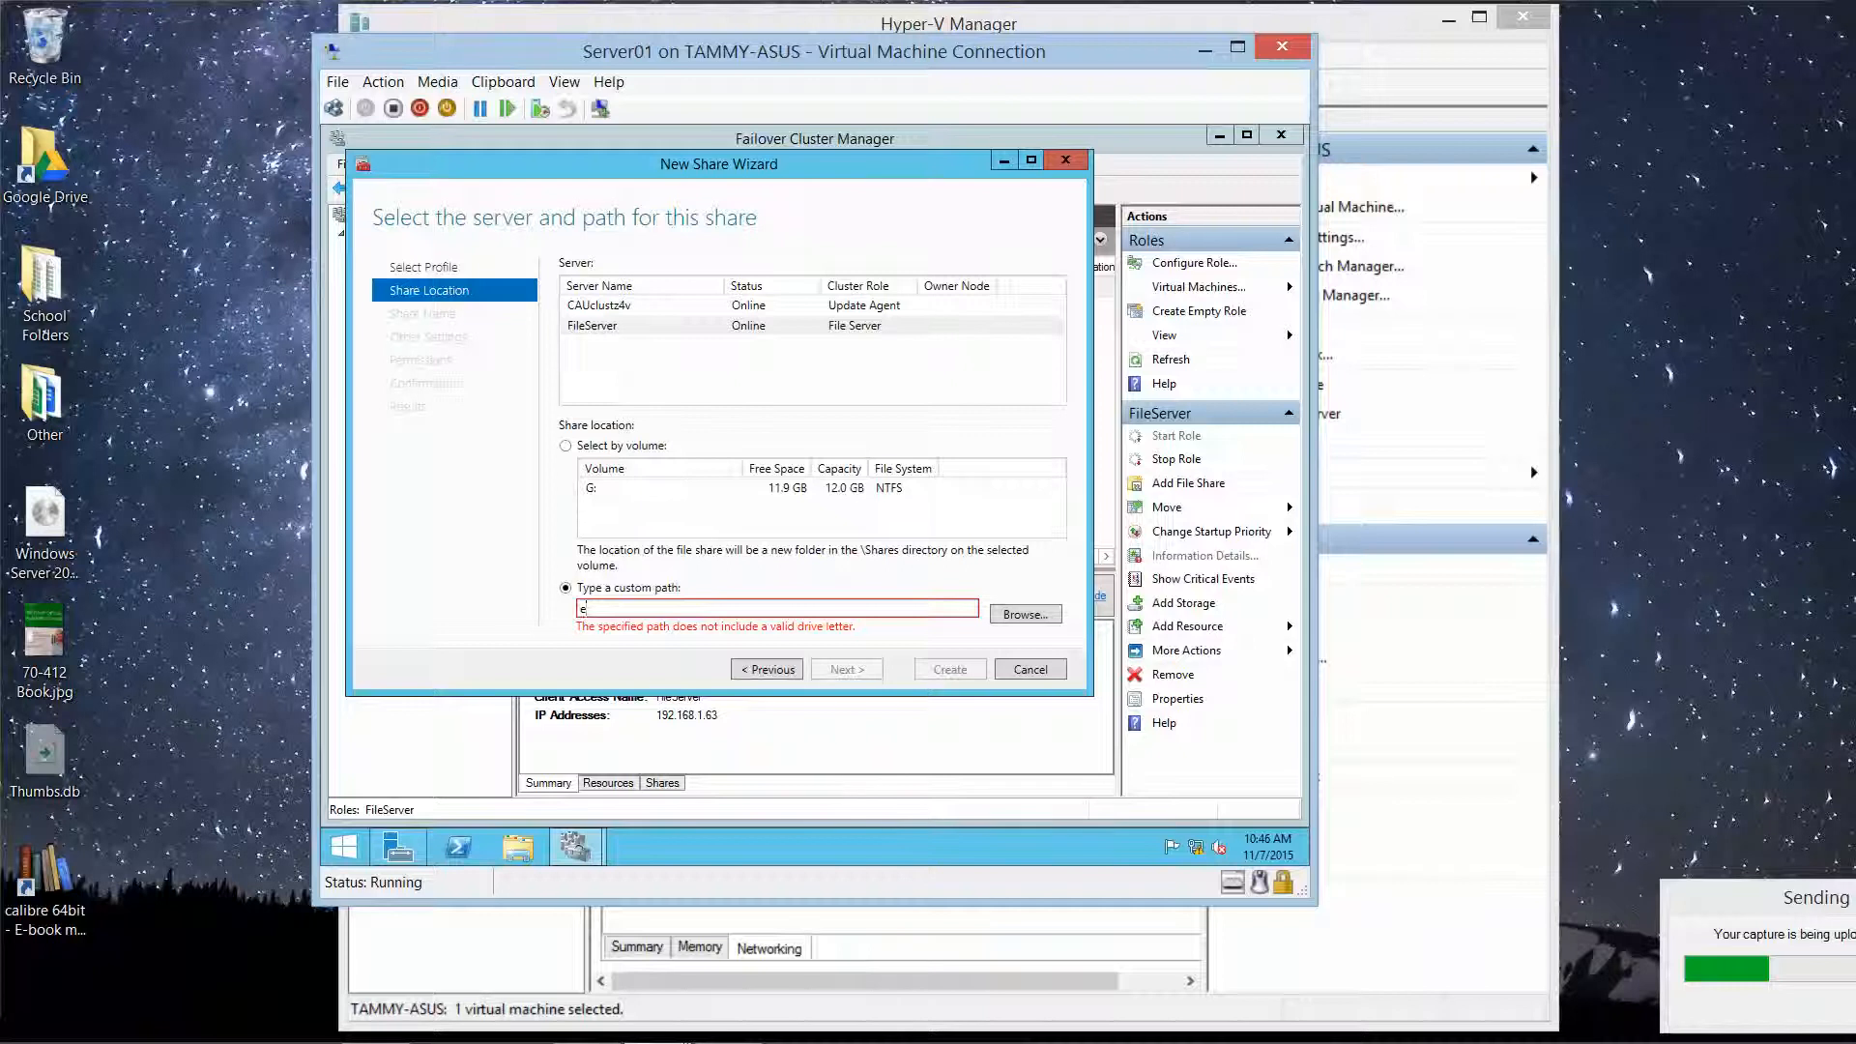
type(":")
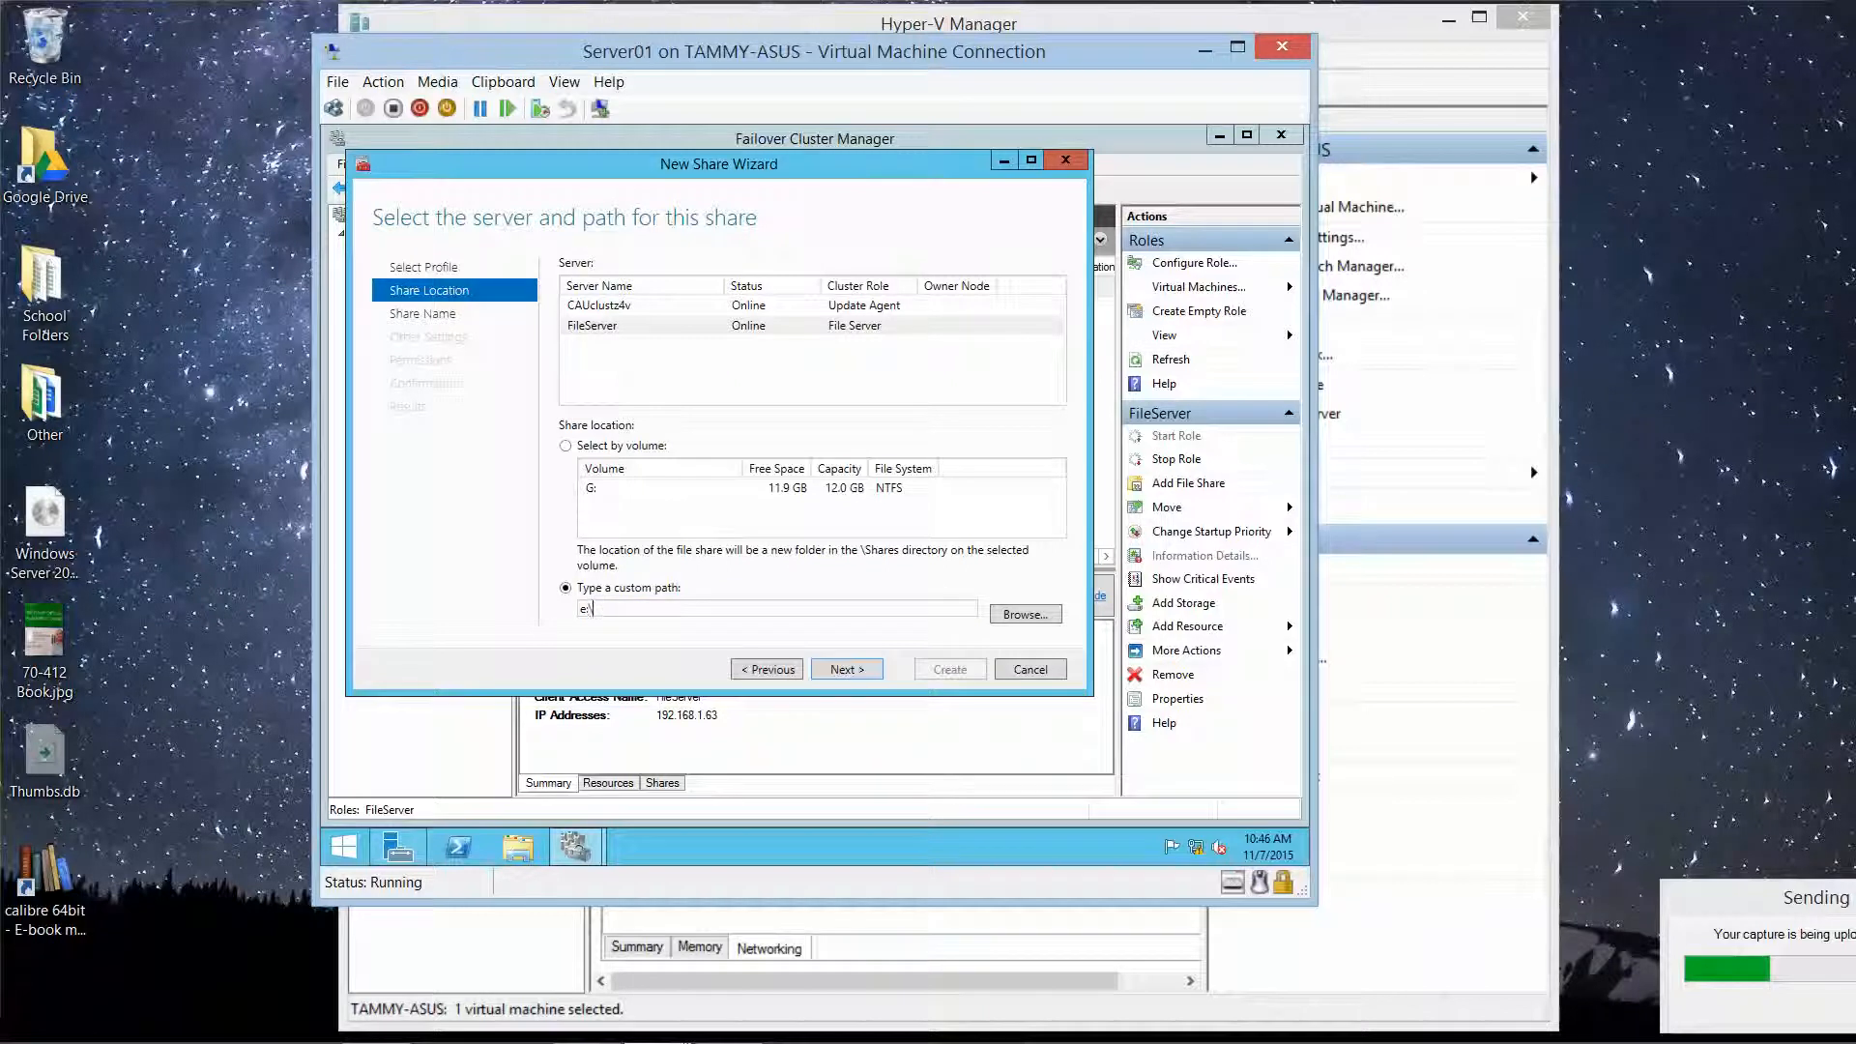
type("\\data")
left_click(860, 674)
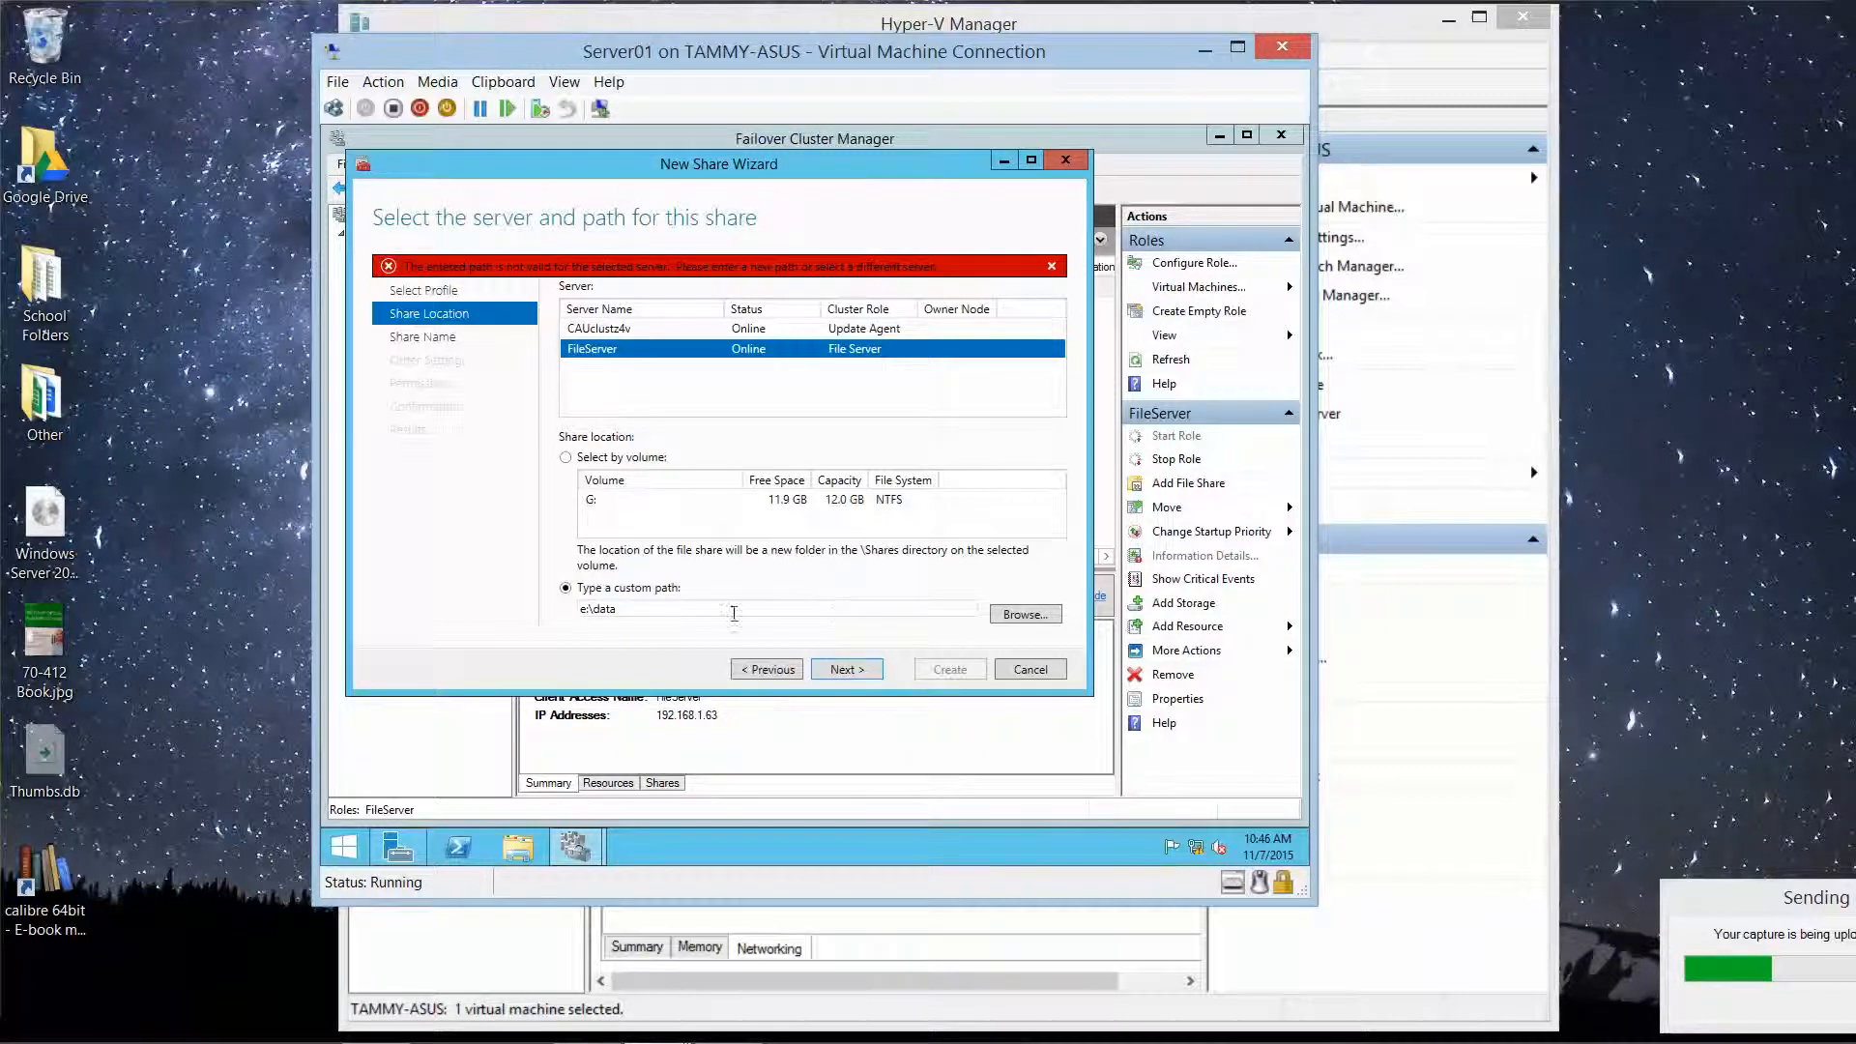
Step: Browse to the Storage (G:) volume and set the share path to G:\data
left_click(1027, 614)
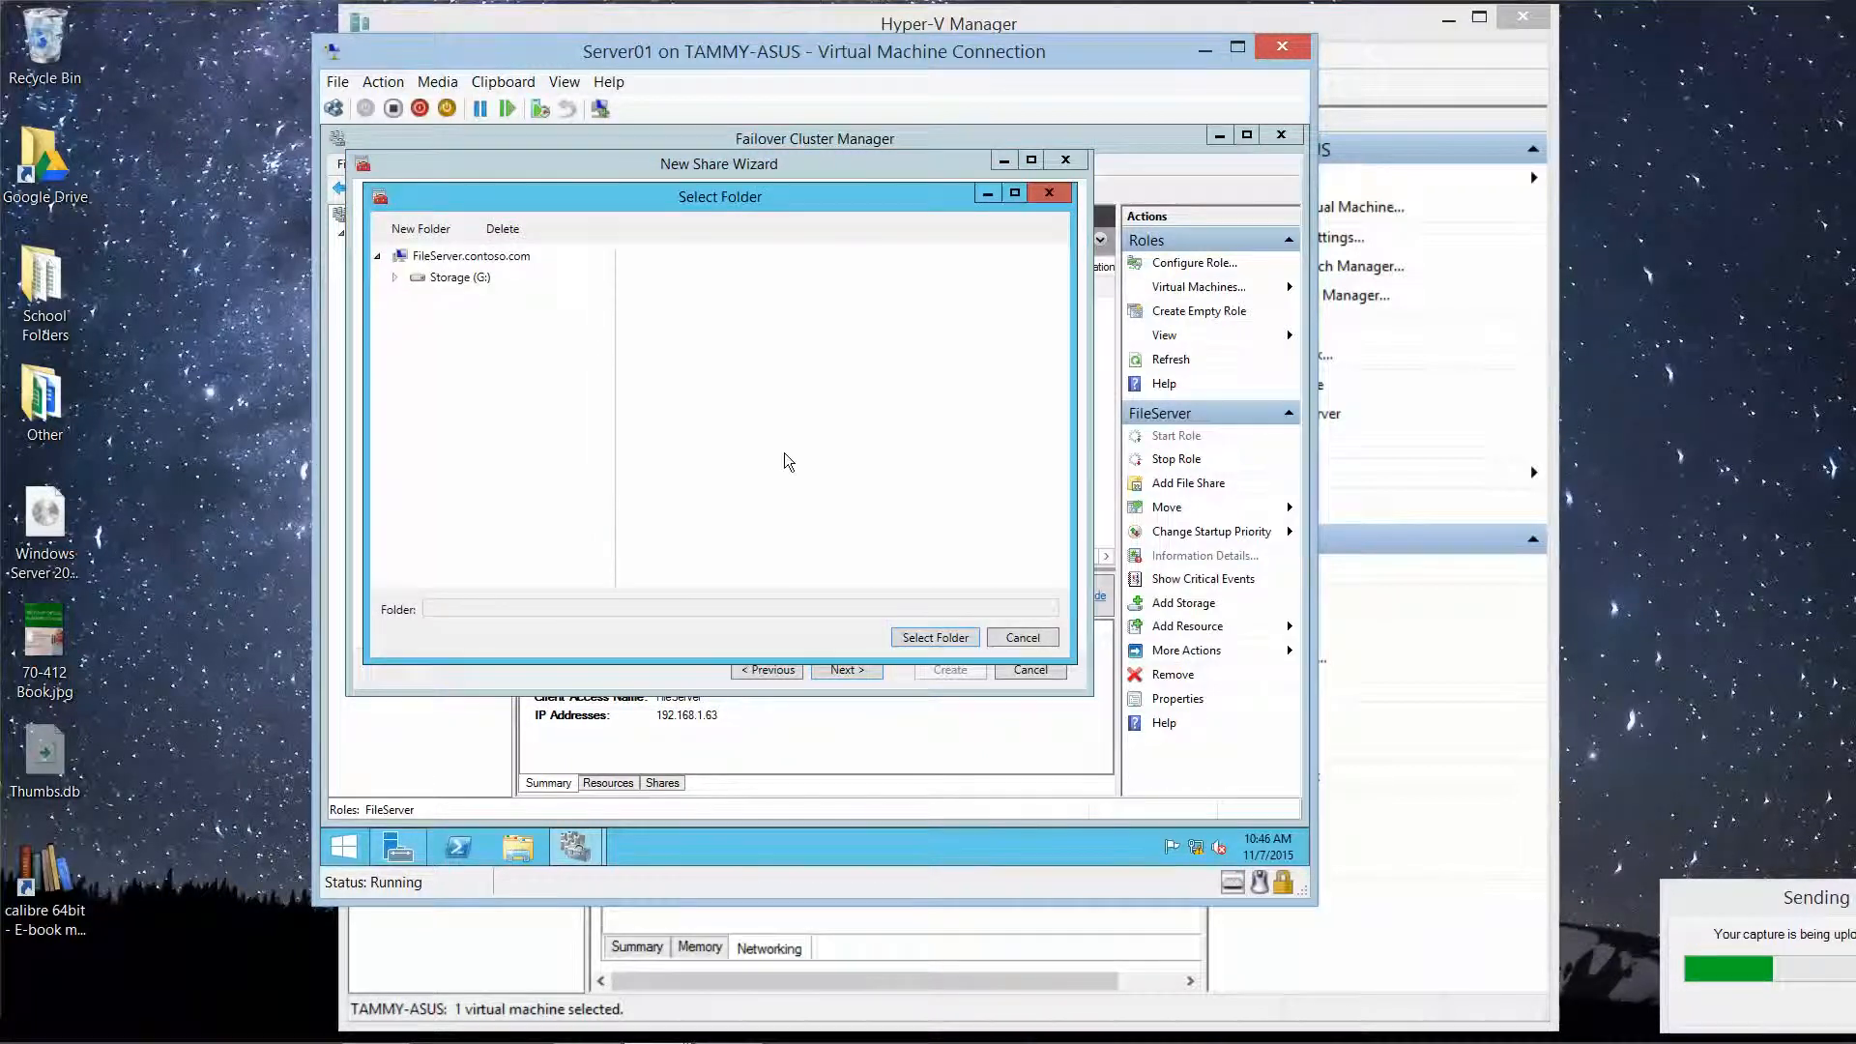
left_click(441, 280)
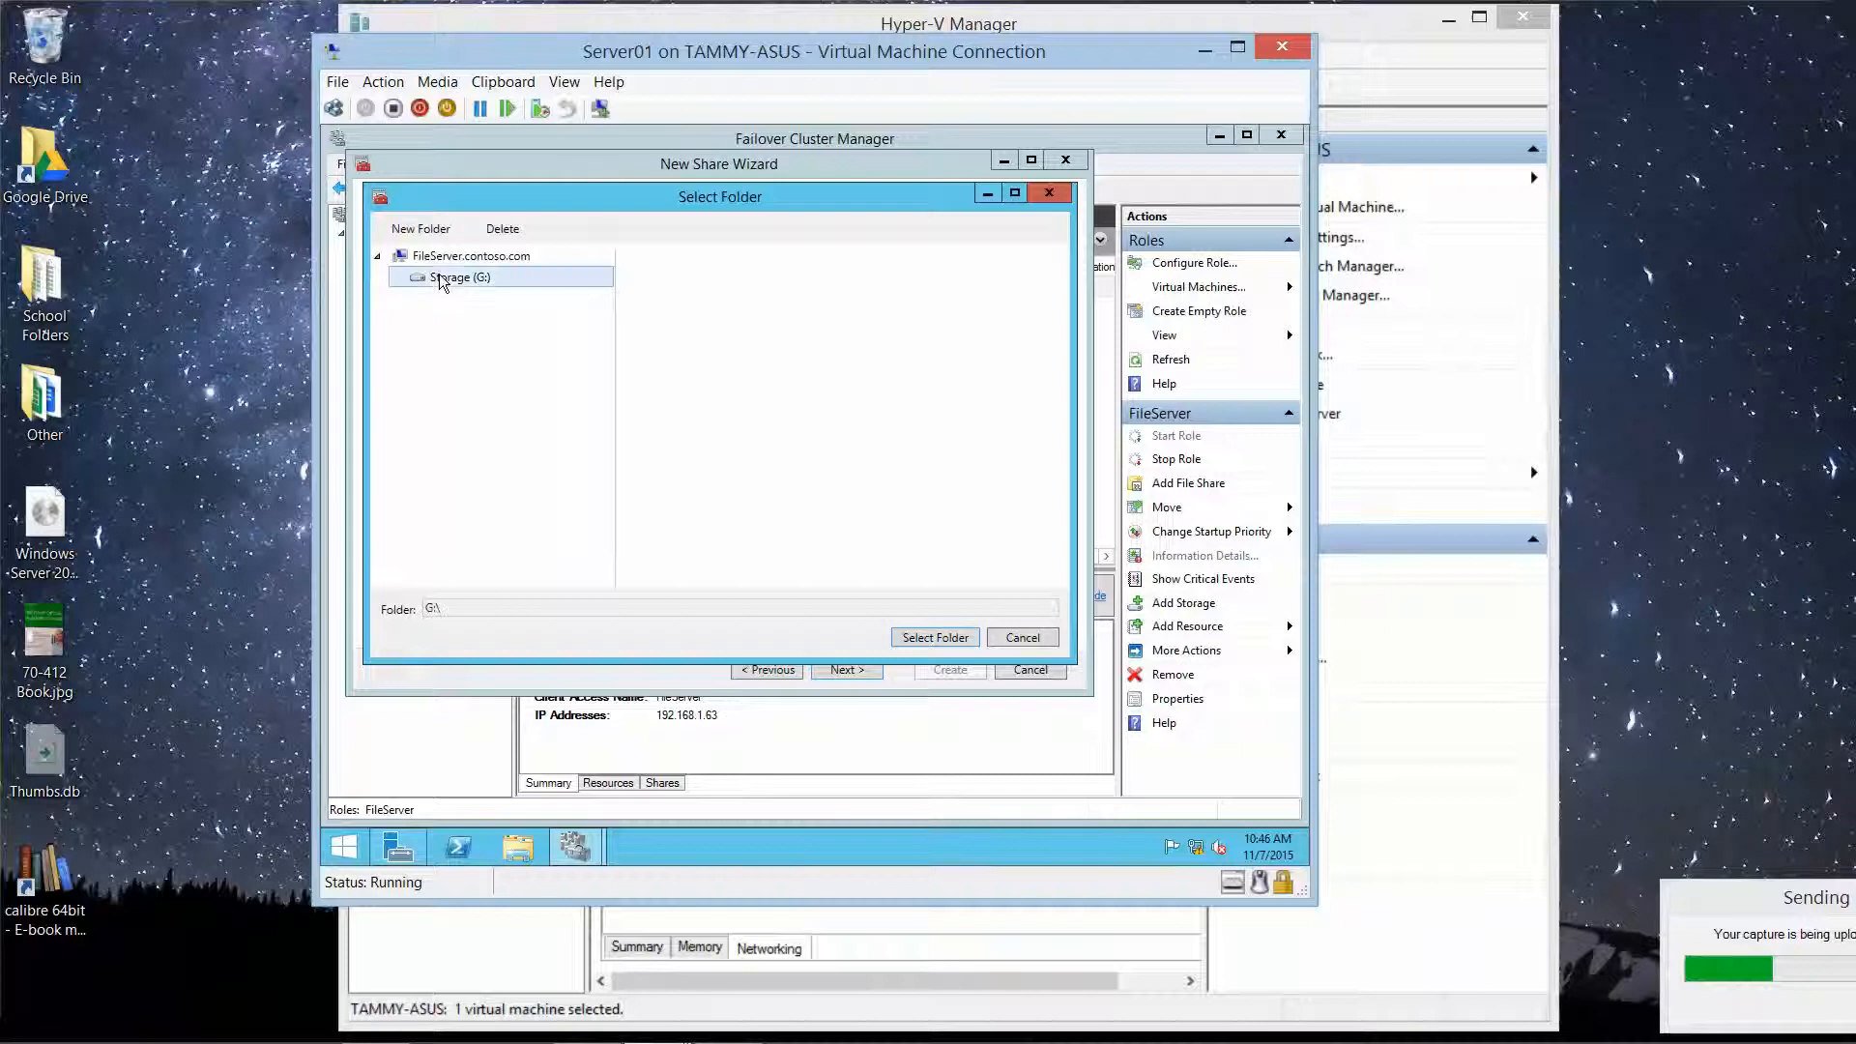
left_click(951, 643)
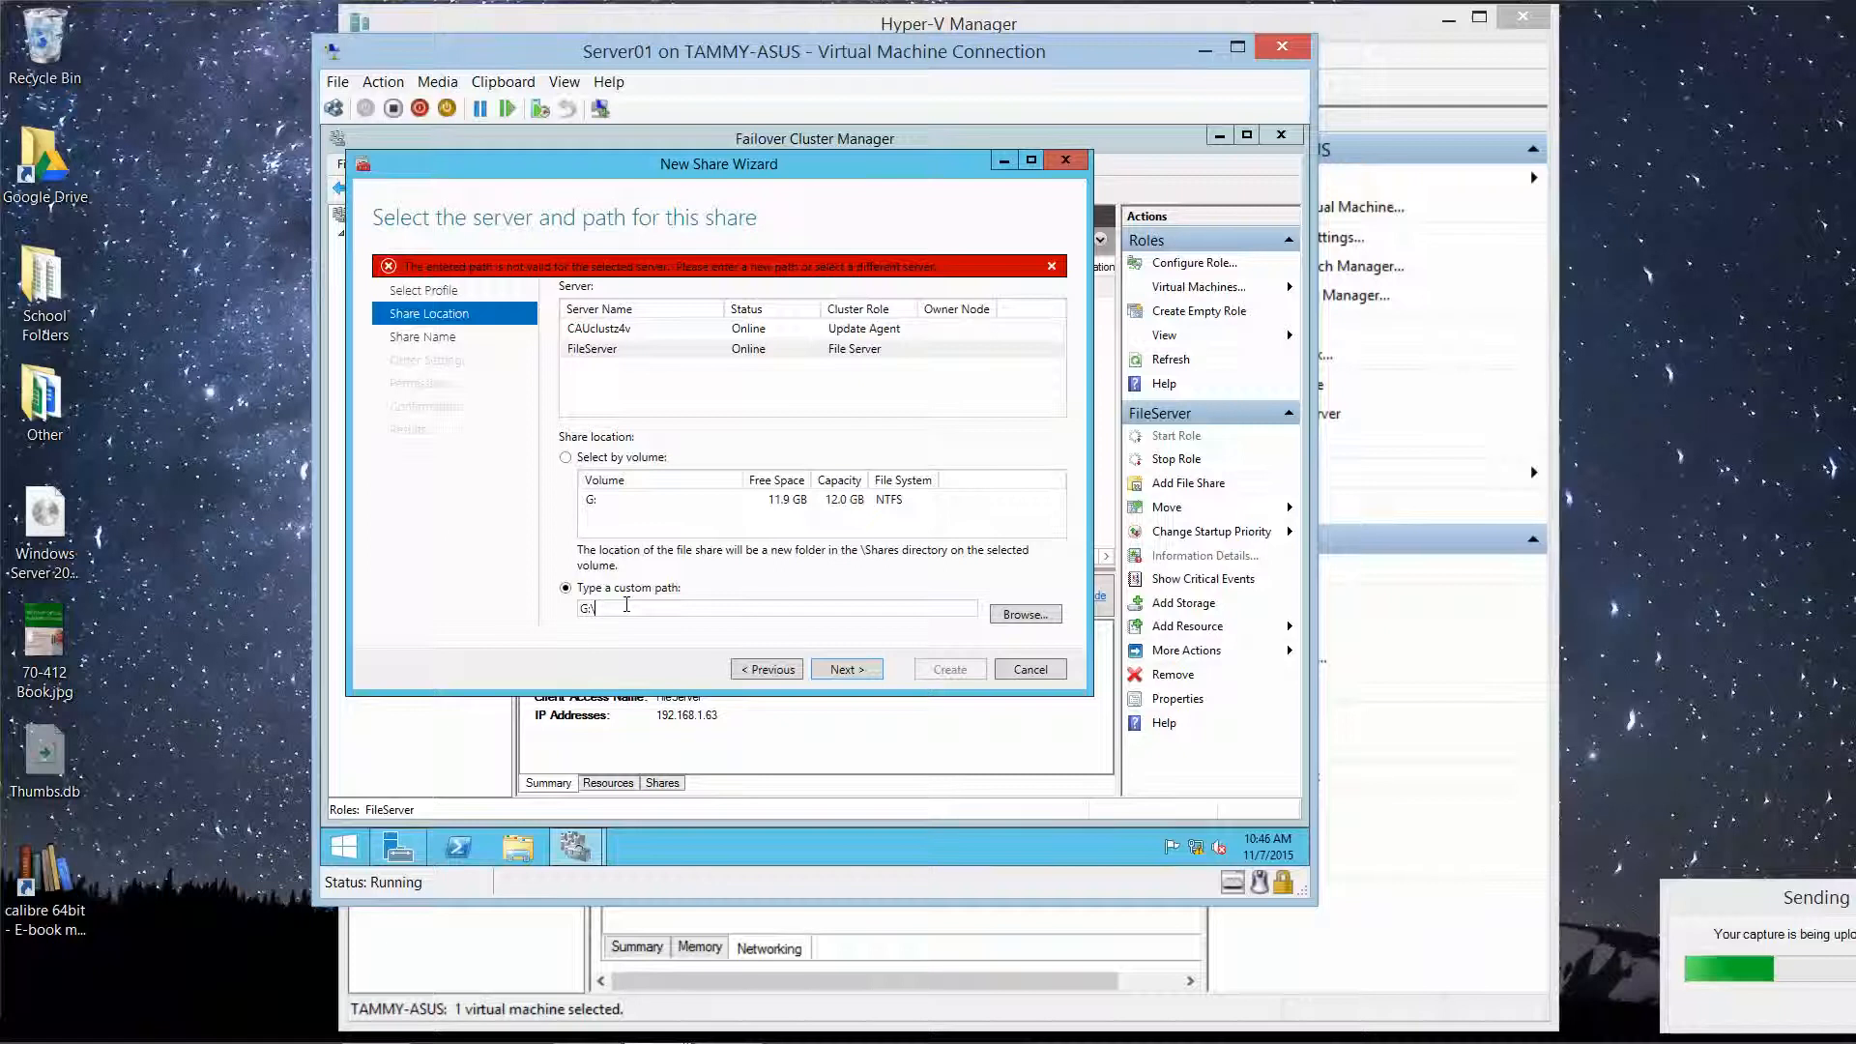
type("data")
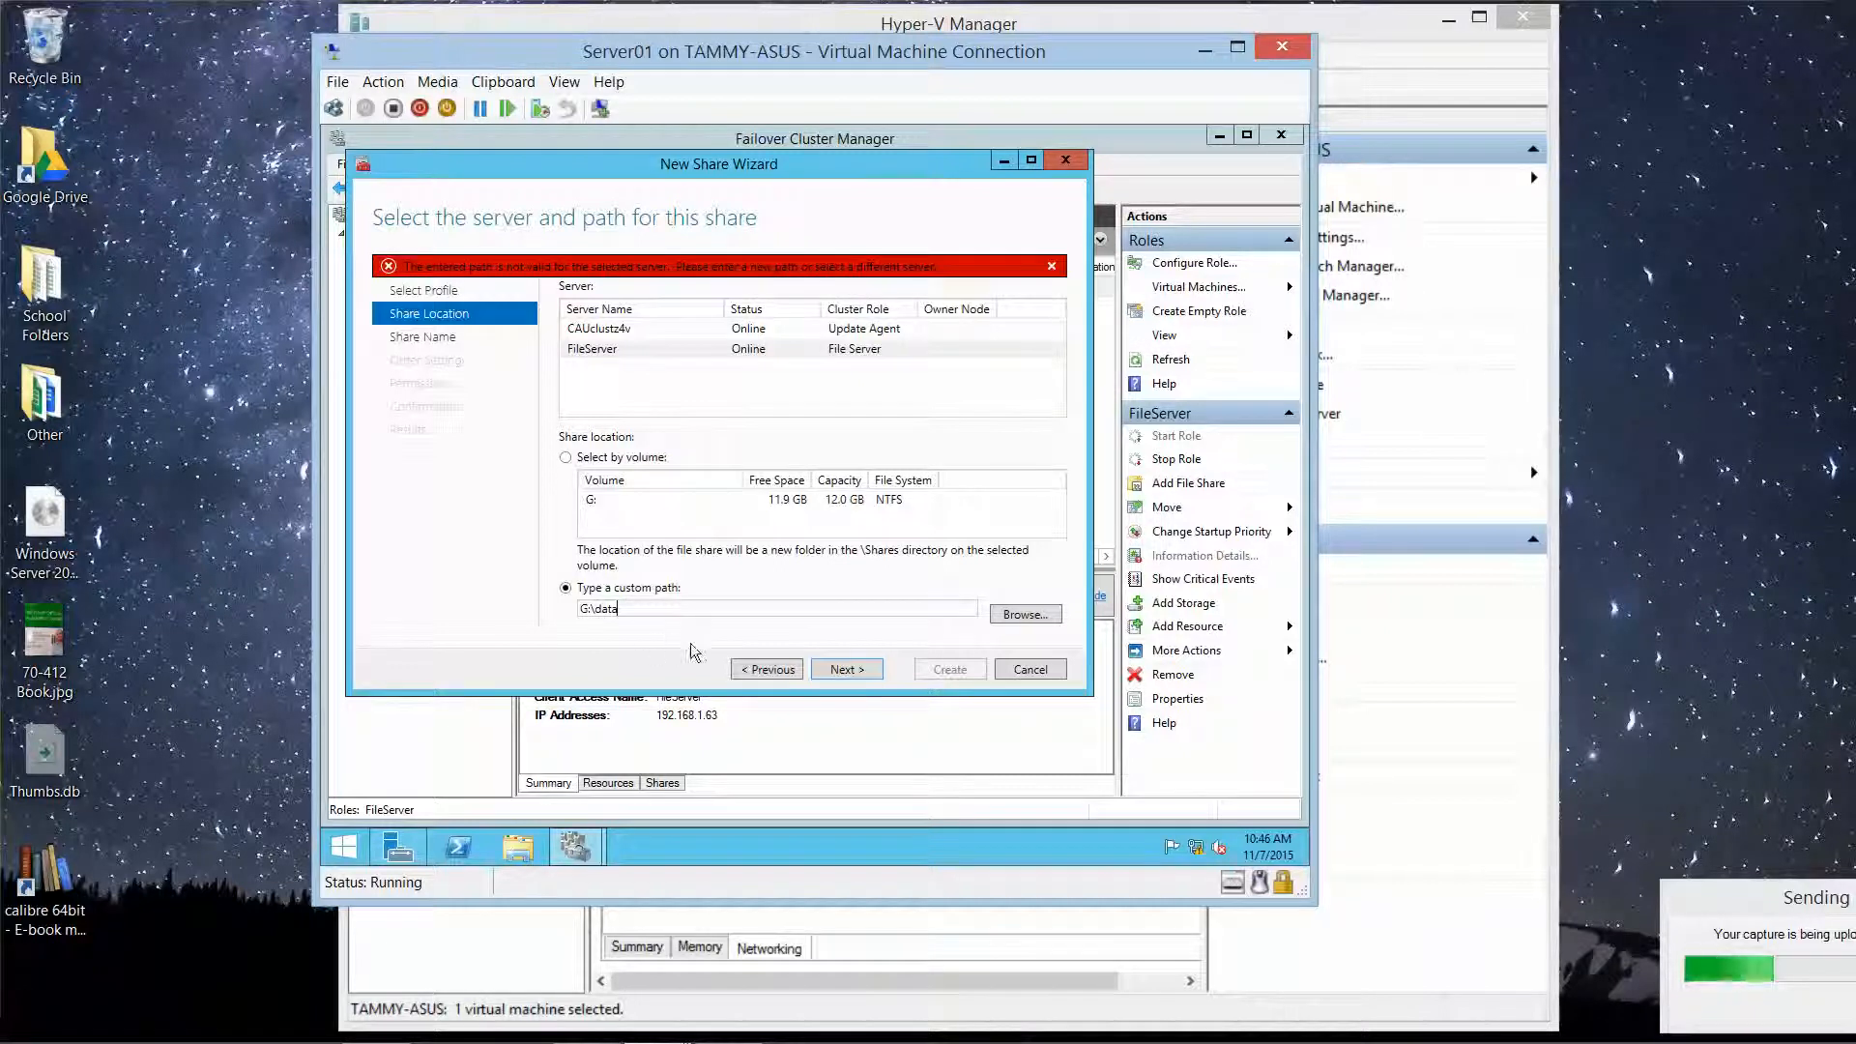
left_click(840, 670)
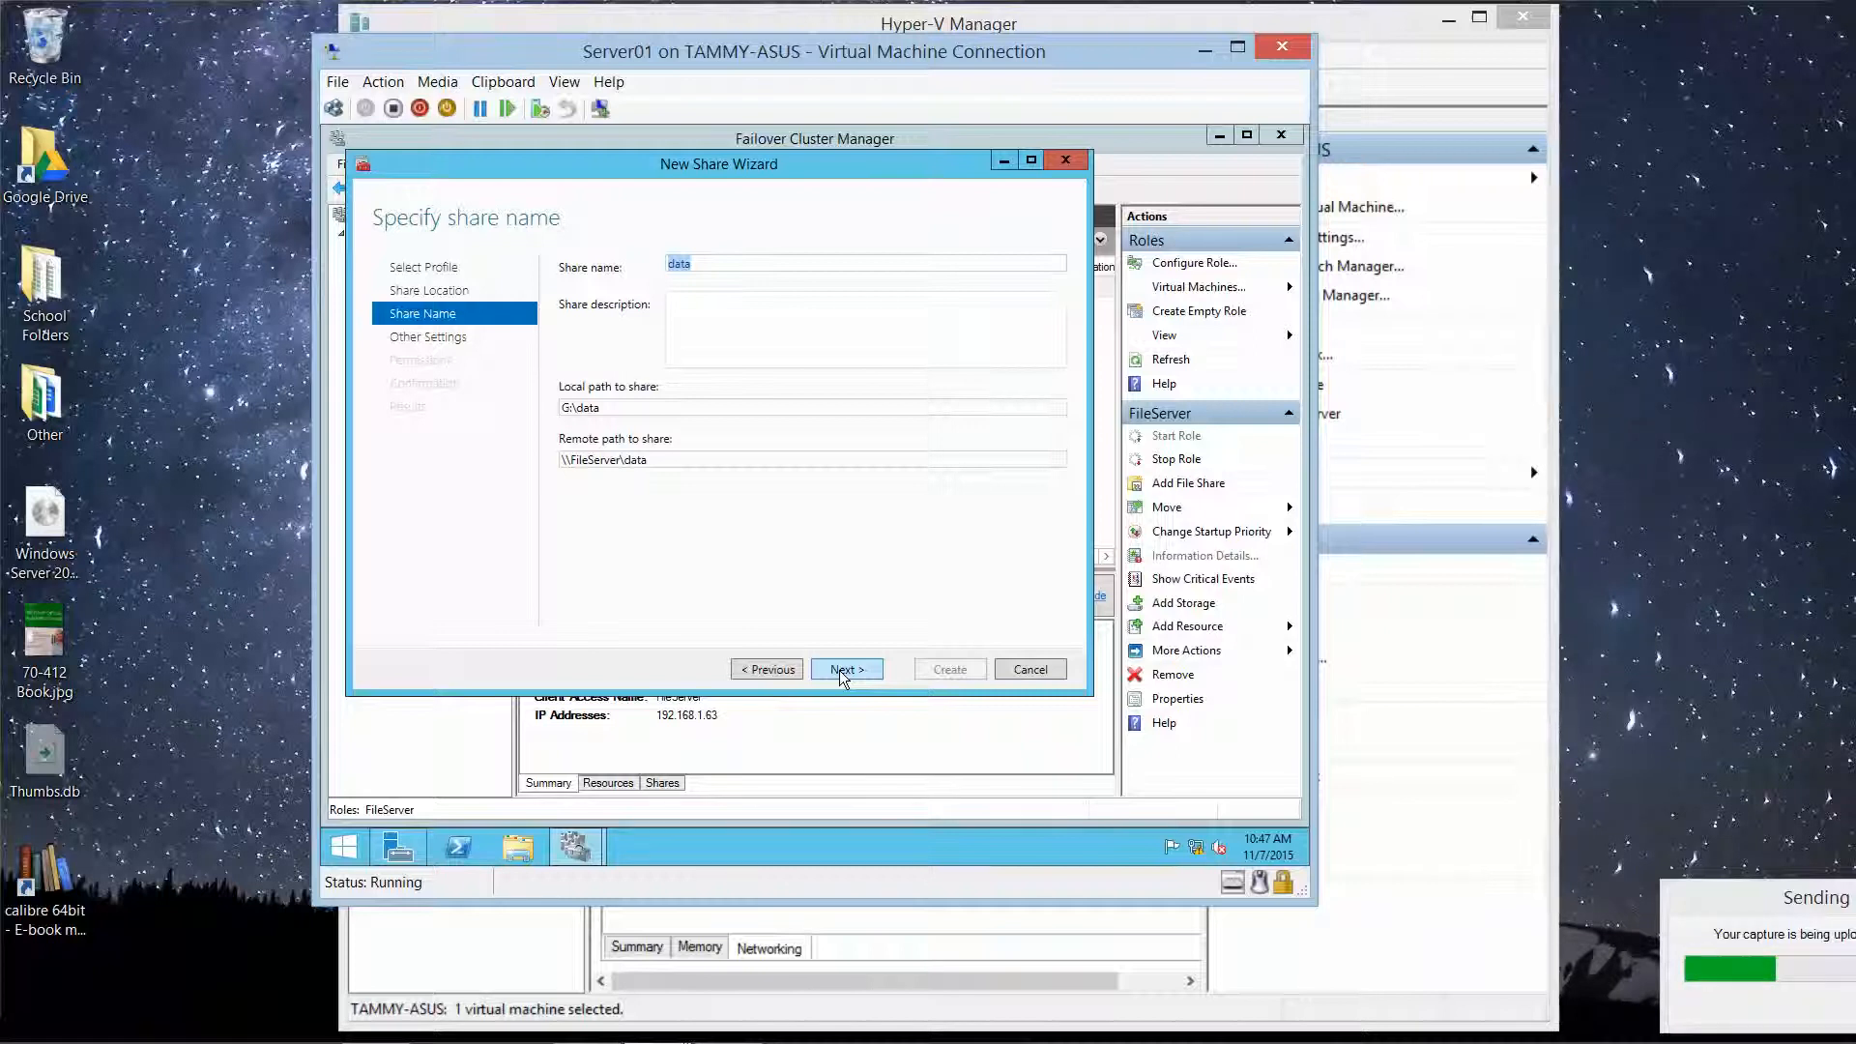
Step: Create the 'data' share, creating the missing G:\data folder and enabling access-based enumeration
left_click(841, 670)
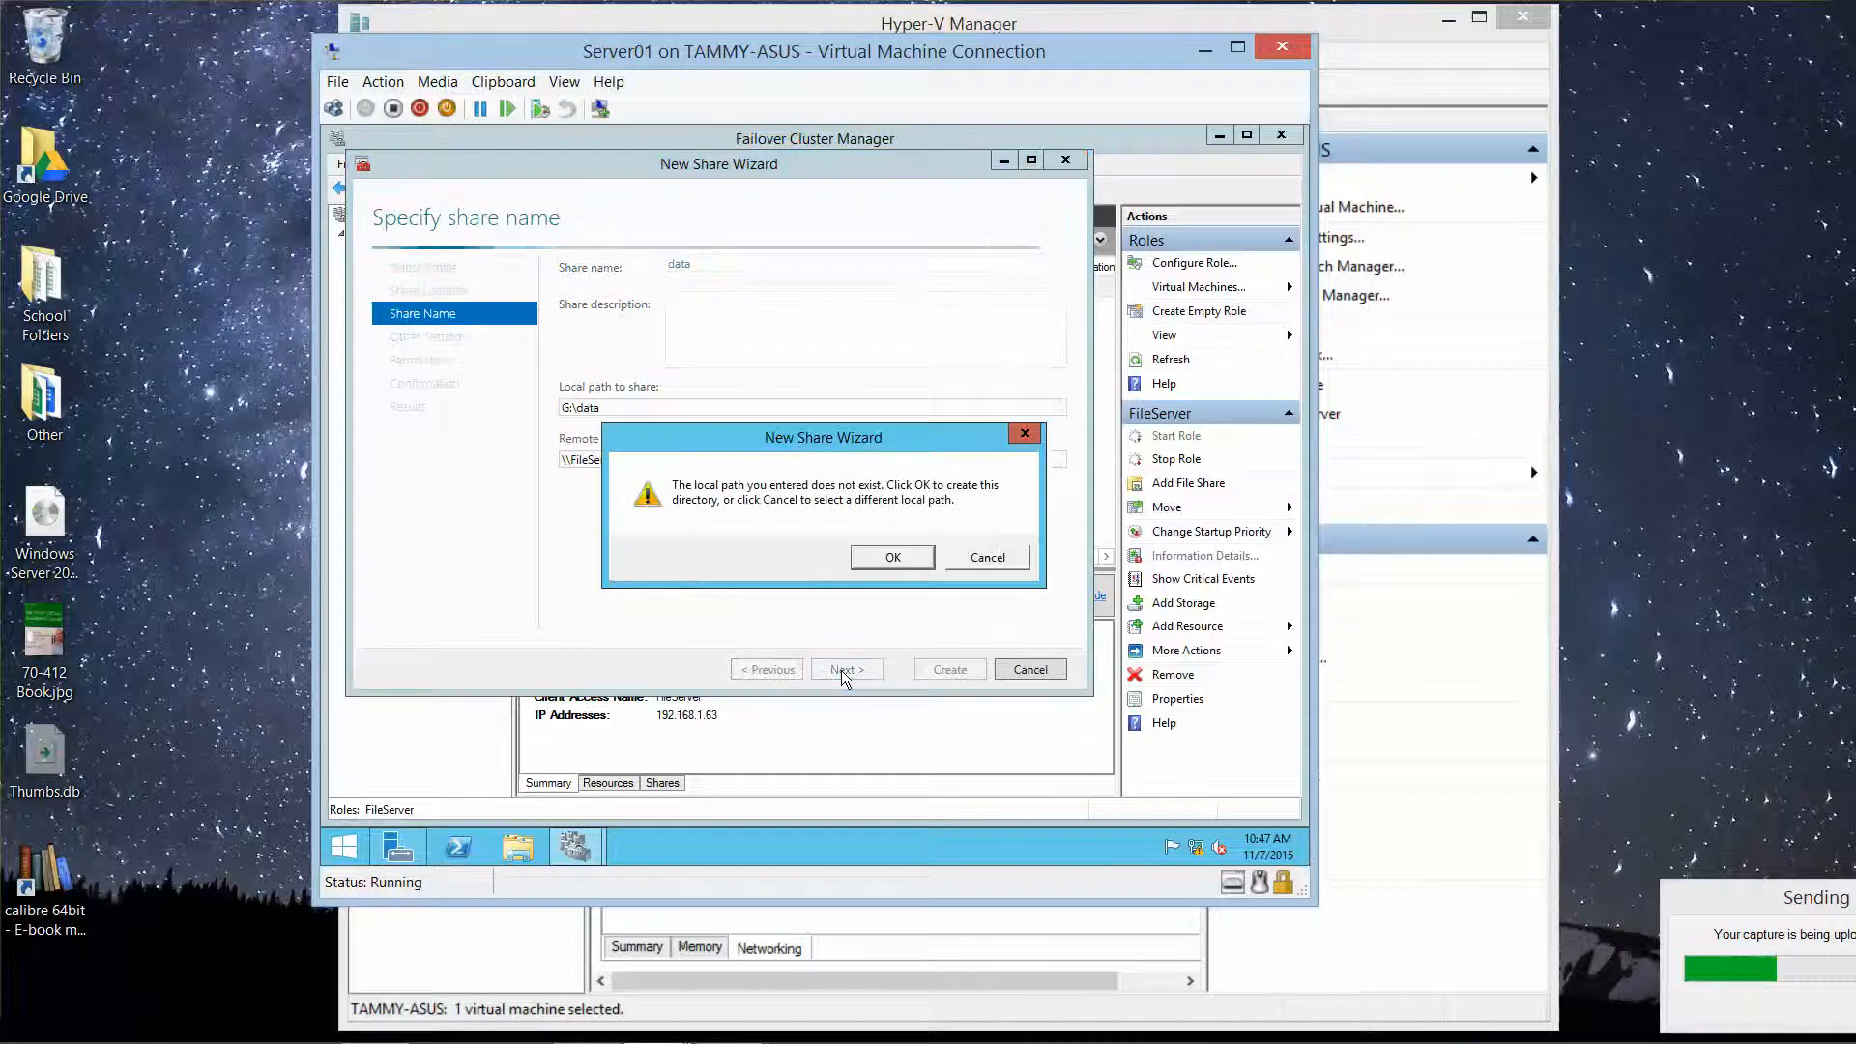
left_click(887, 557)
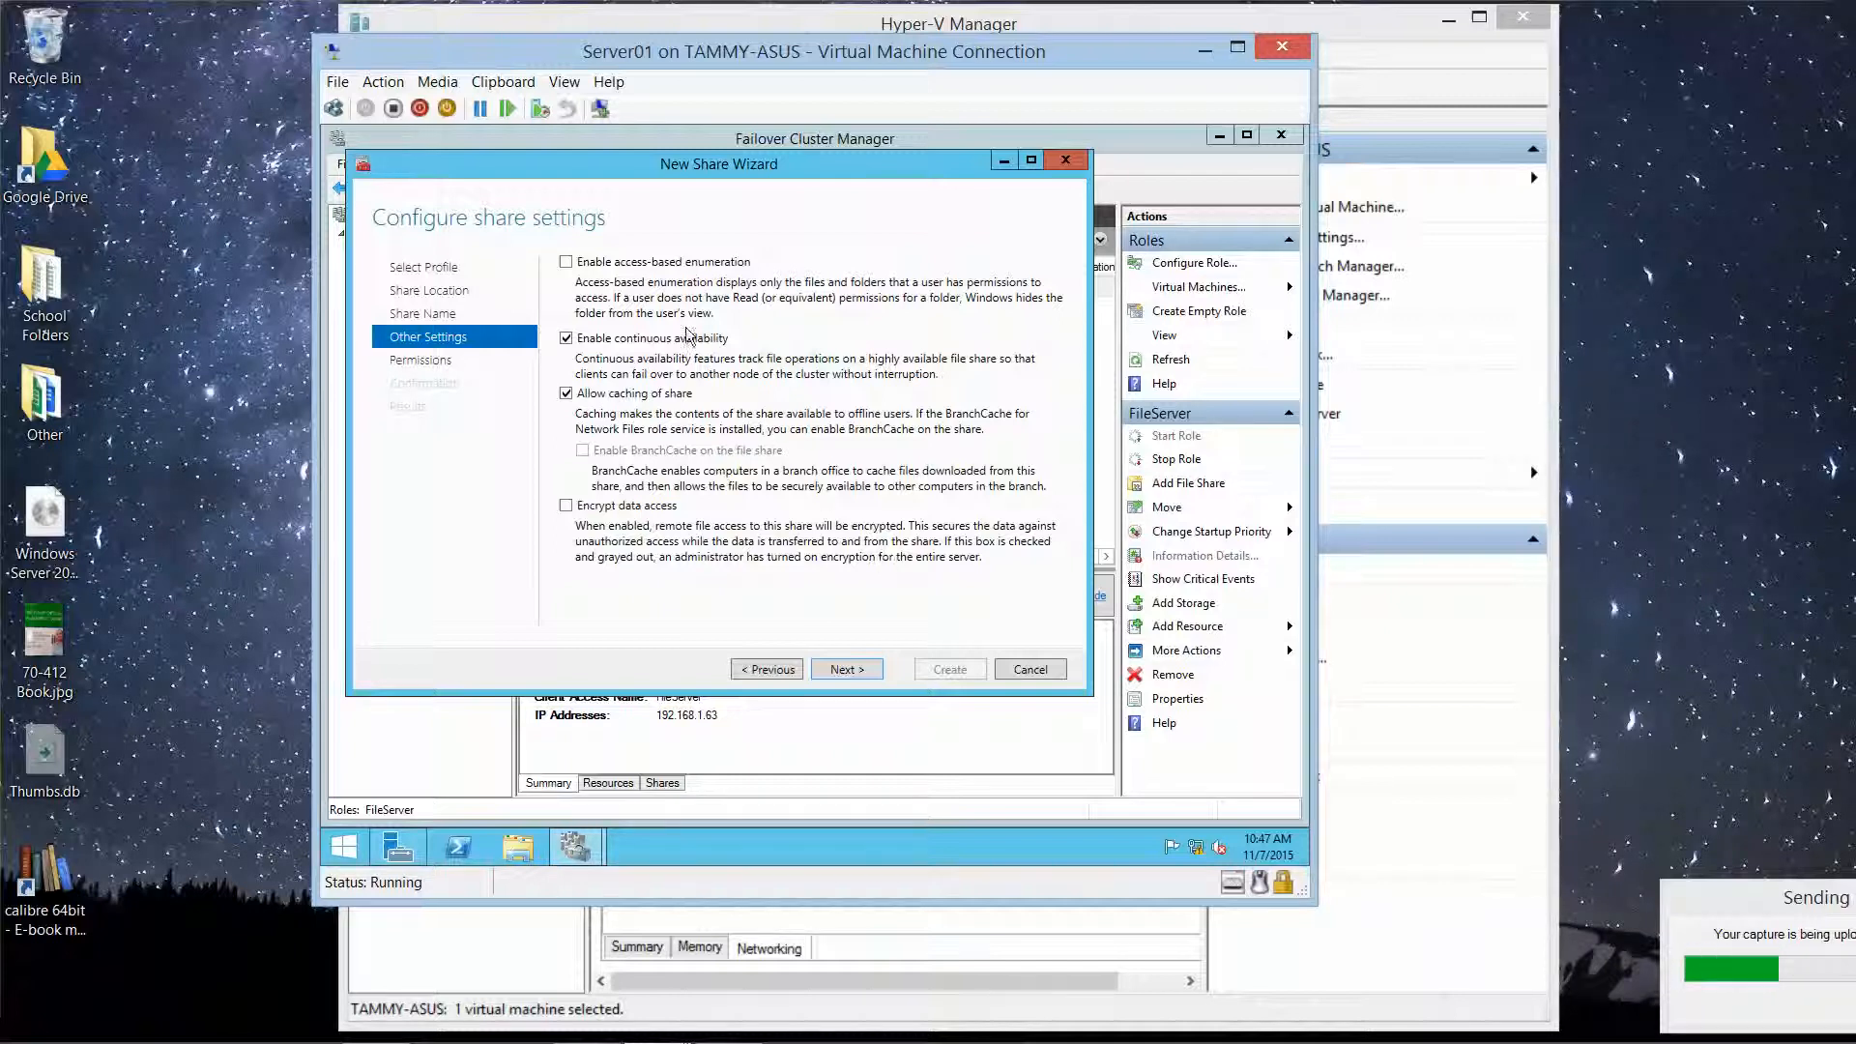
left_click(566, 262)
left_click(845, 669)
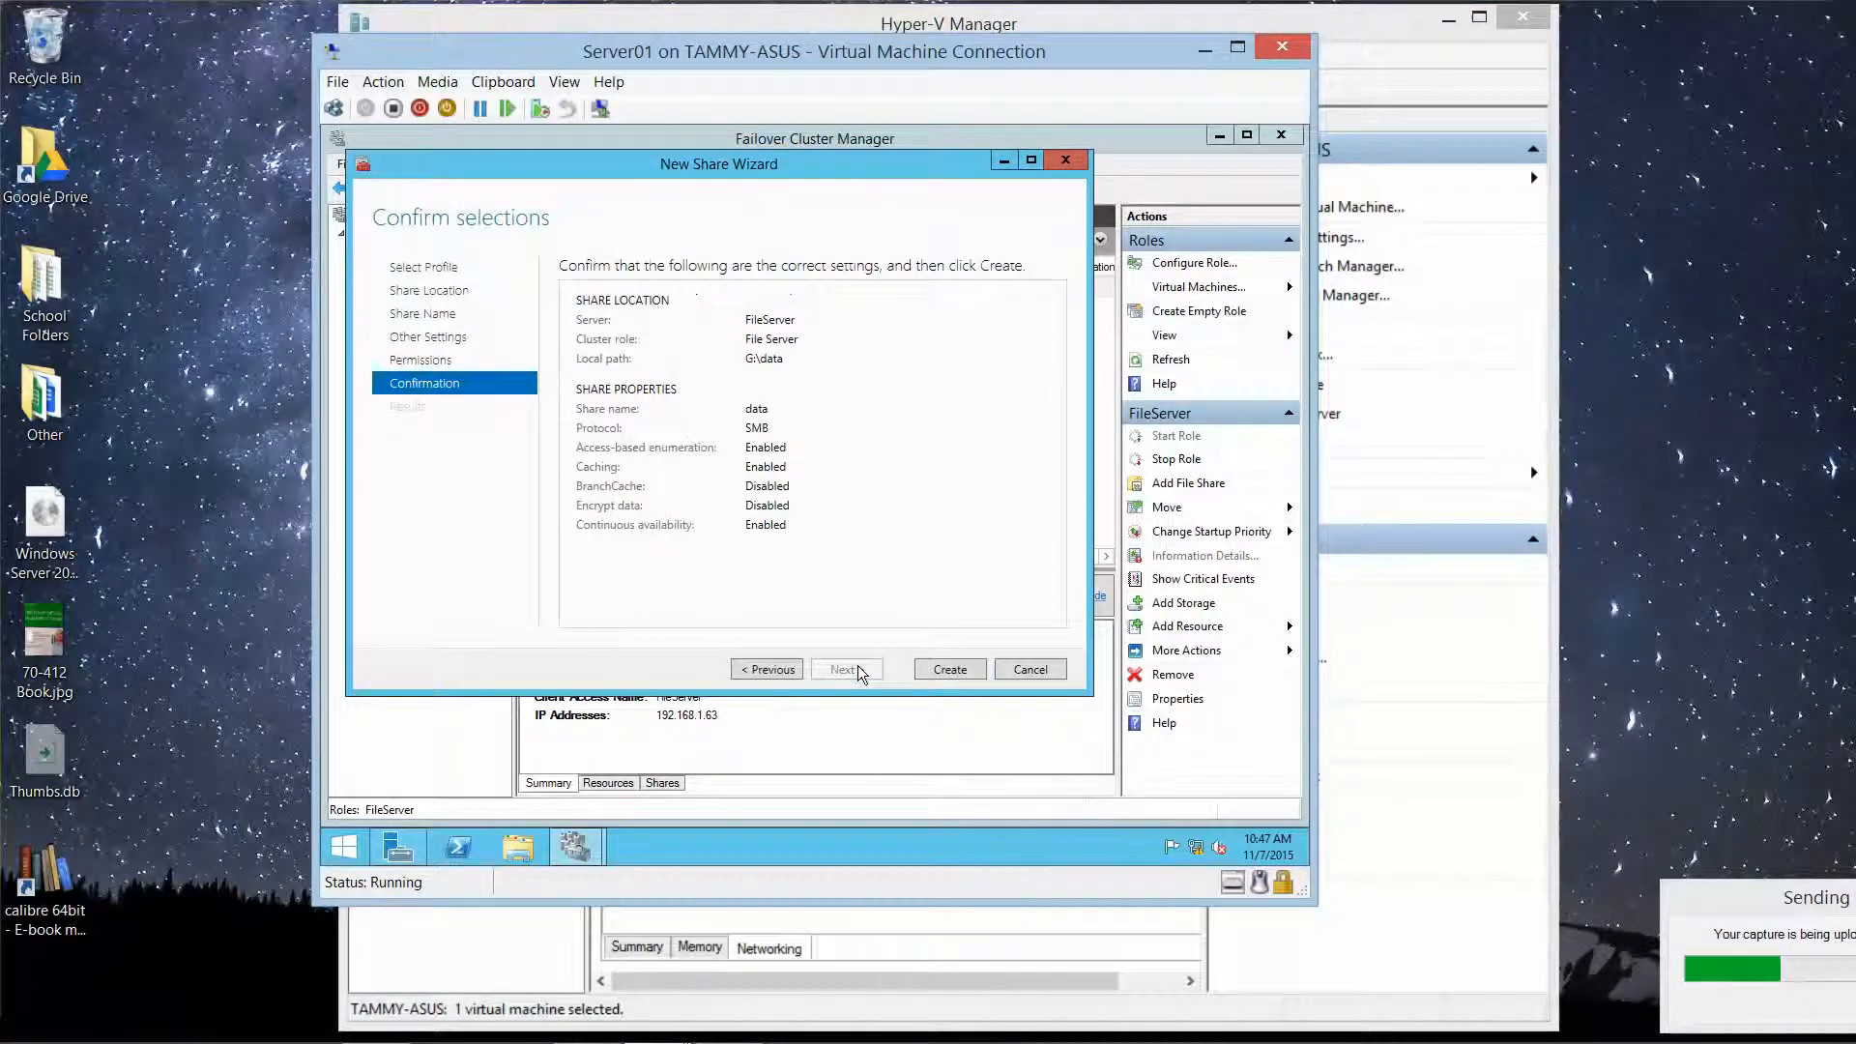
left_click(936, 667)
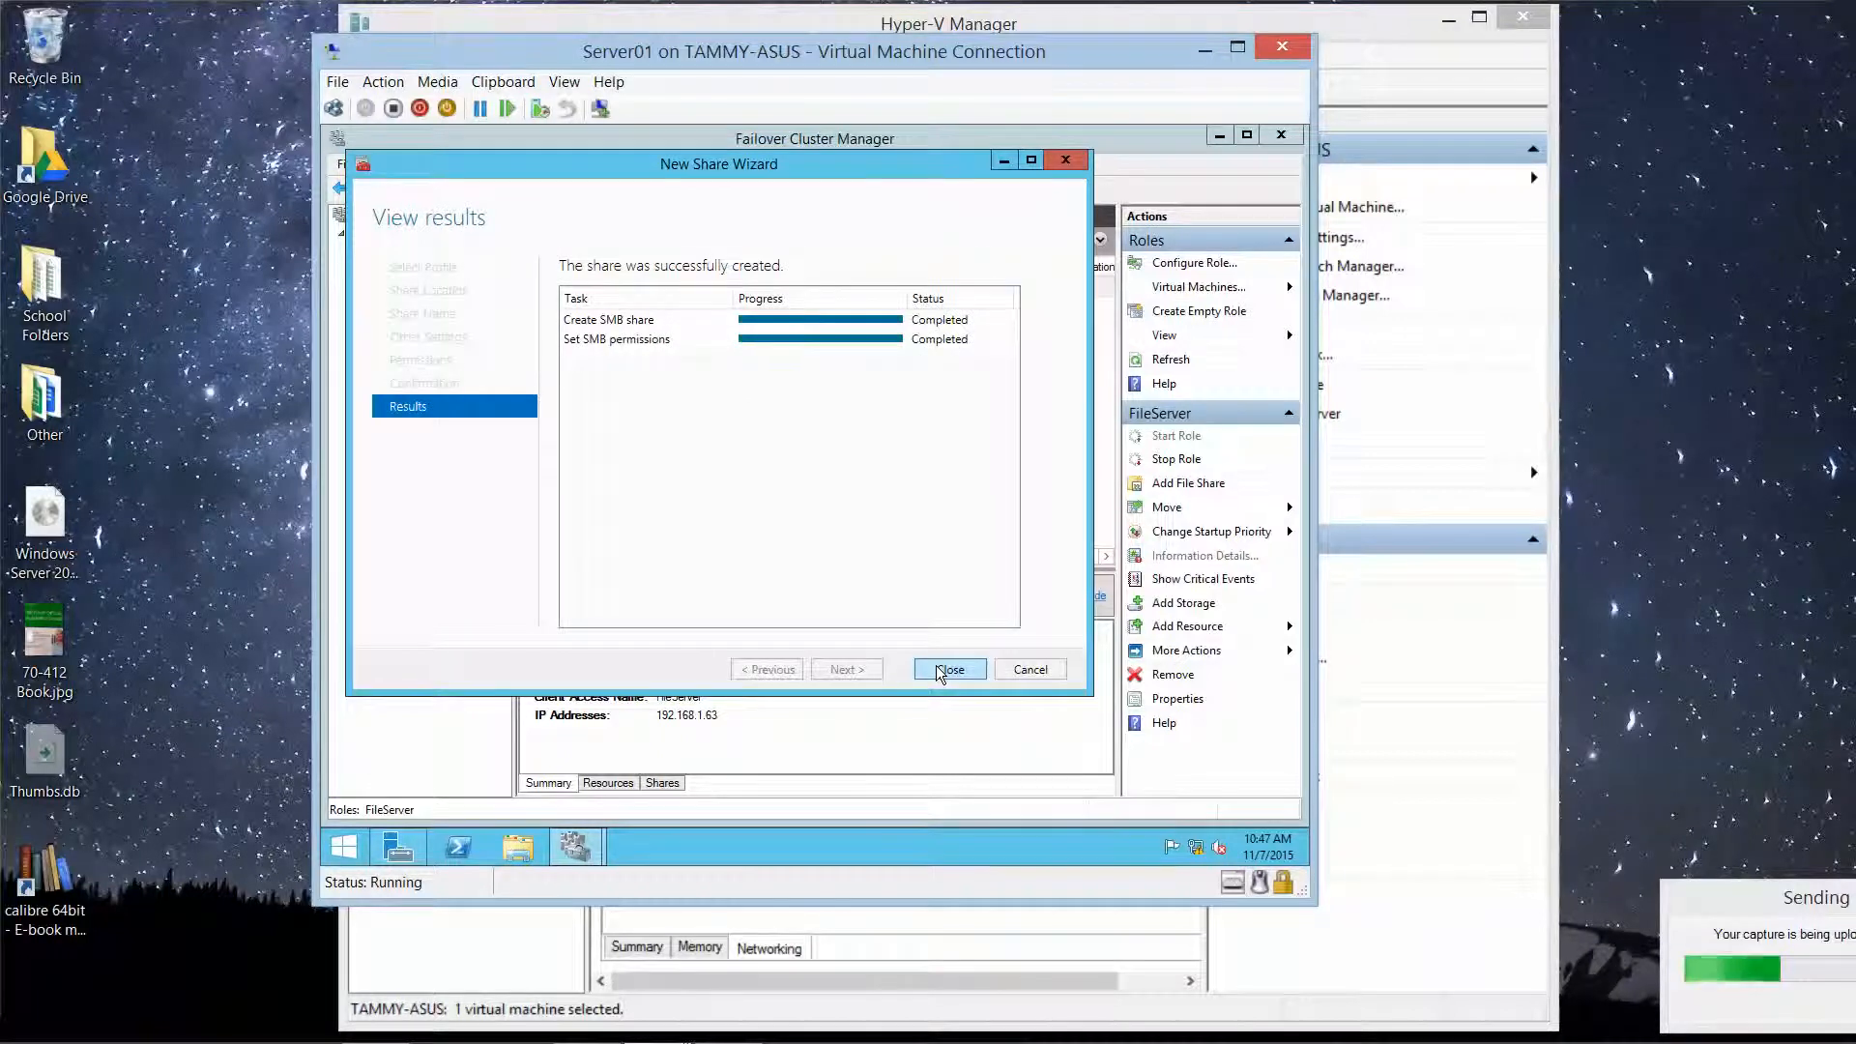
left_click(936, 667)
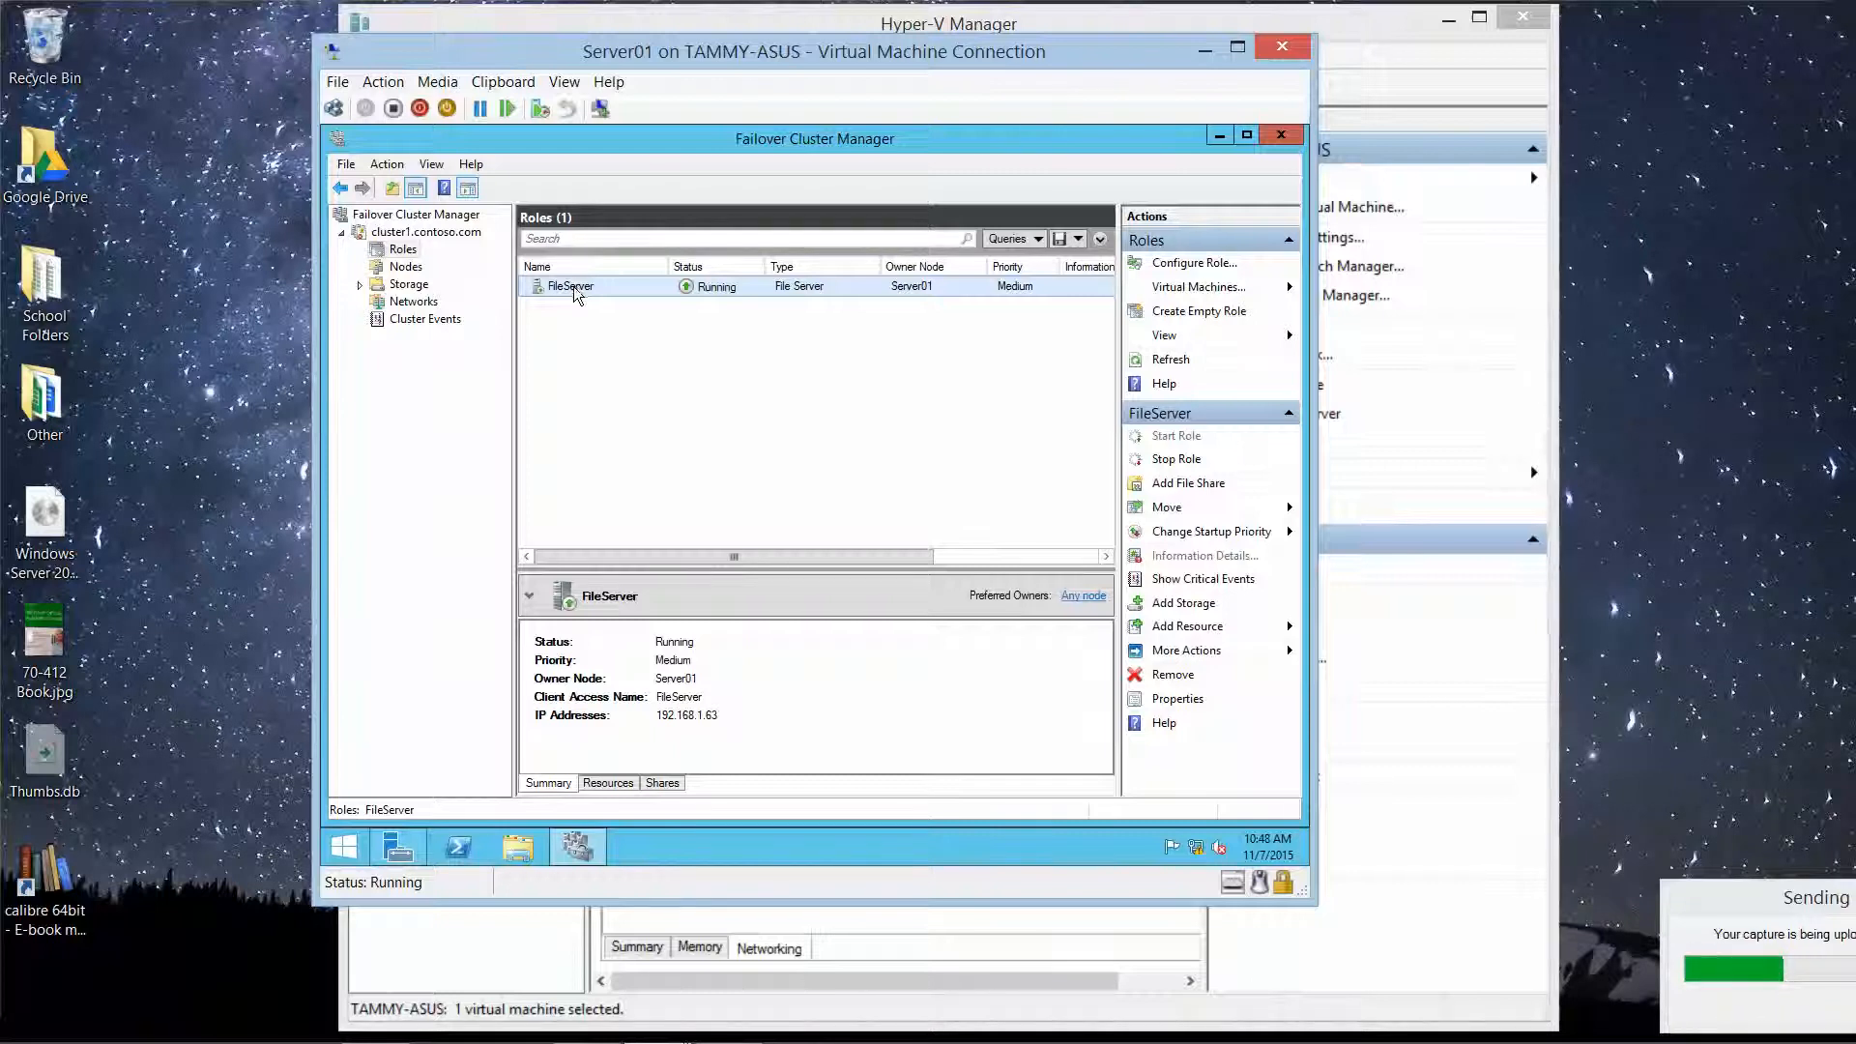
Step: Show FileServer's resources, then its shares: G$ at G:\ and continuously available data at G:\data
left_click(608, 783)
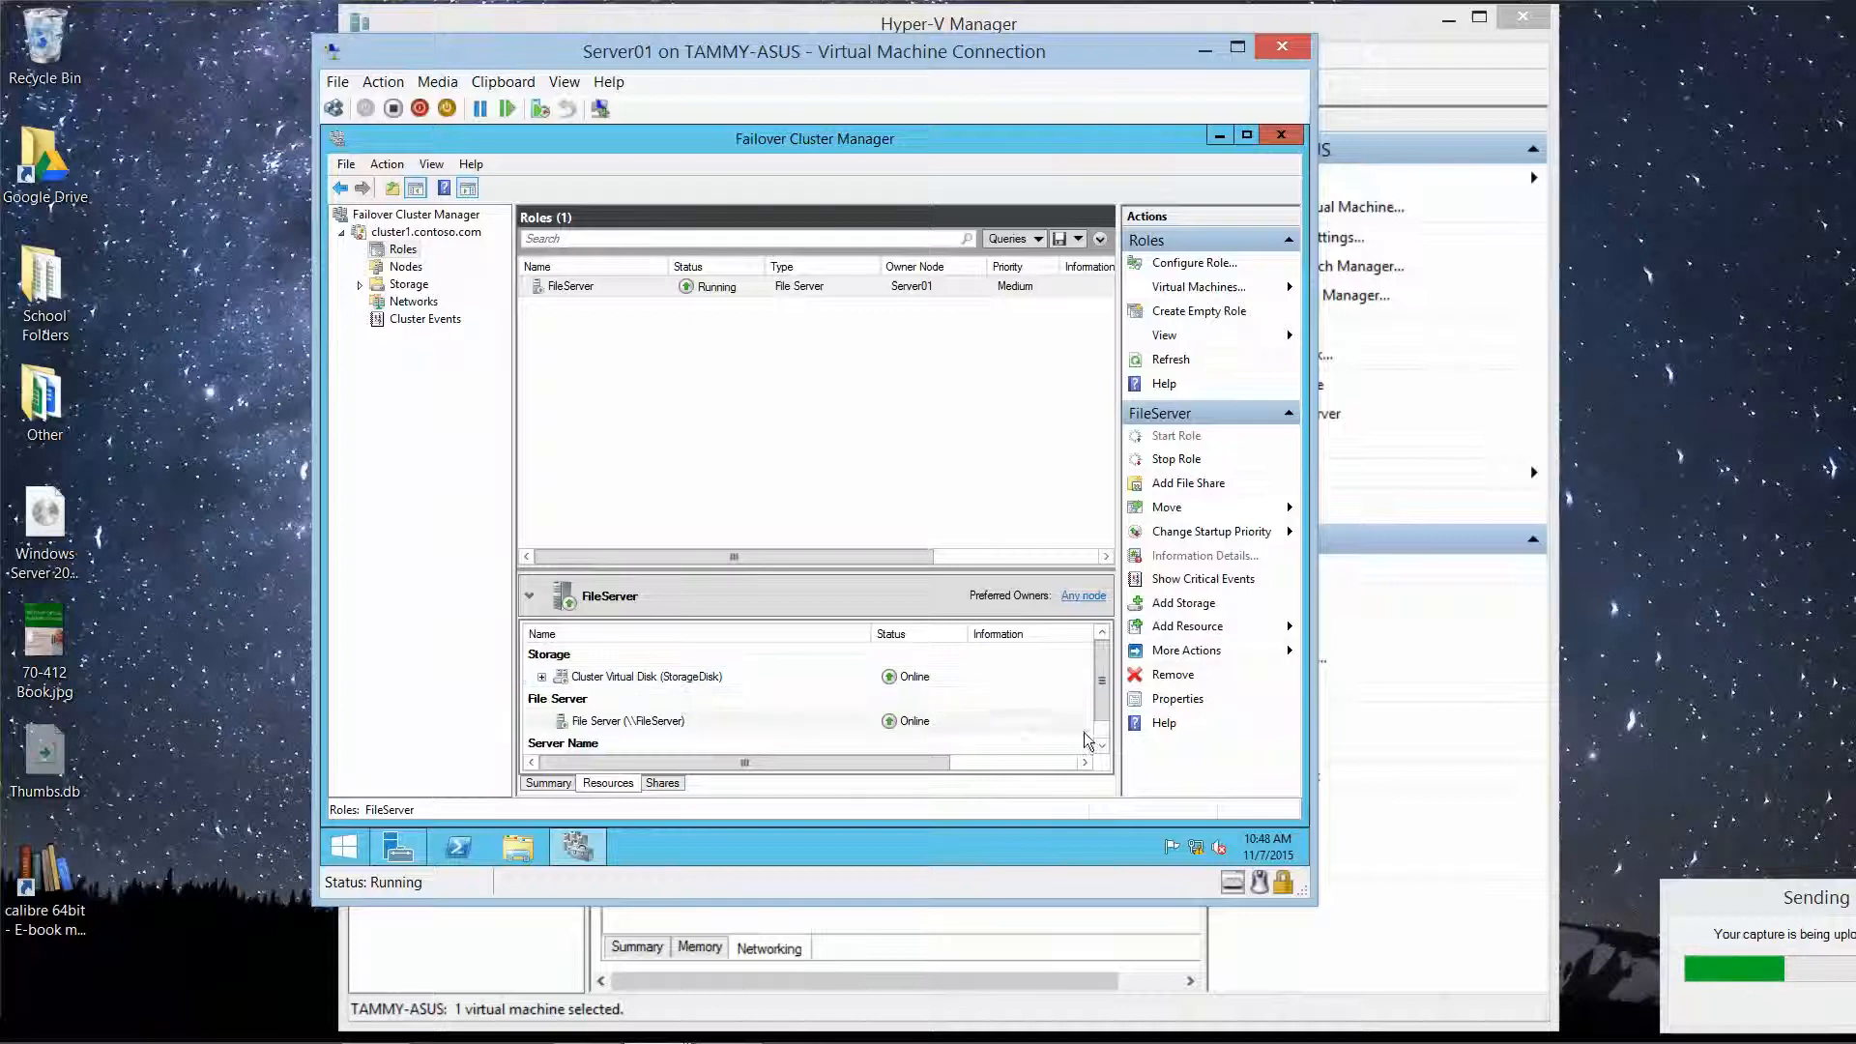
left_click(1102, 748)
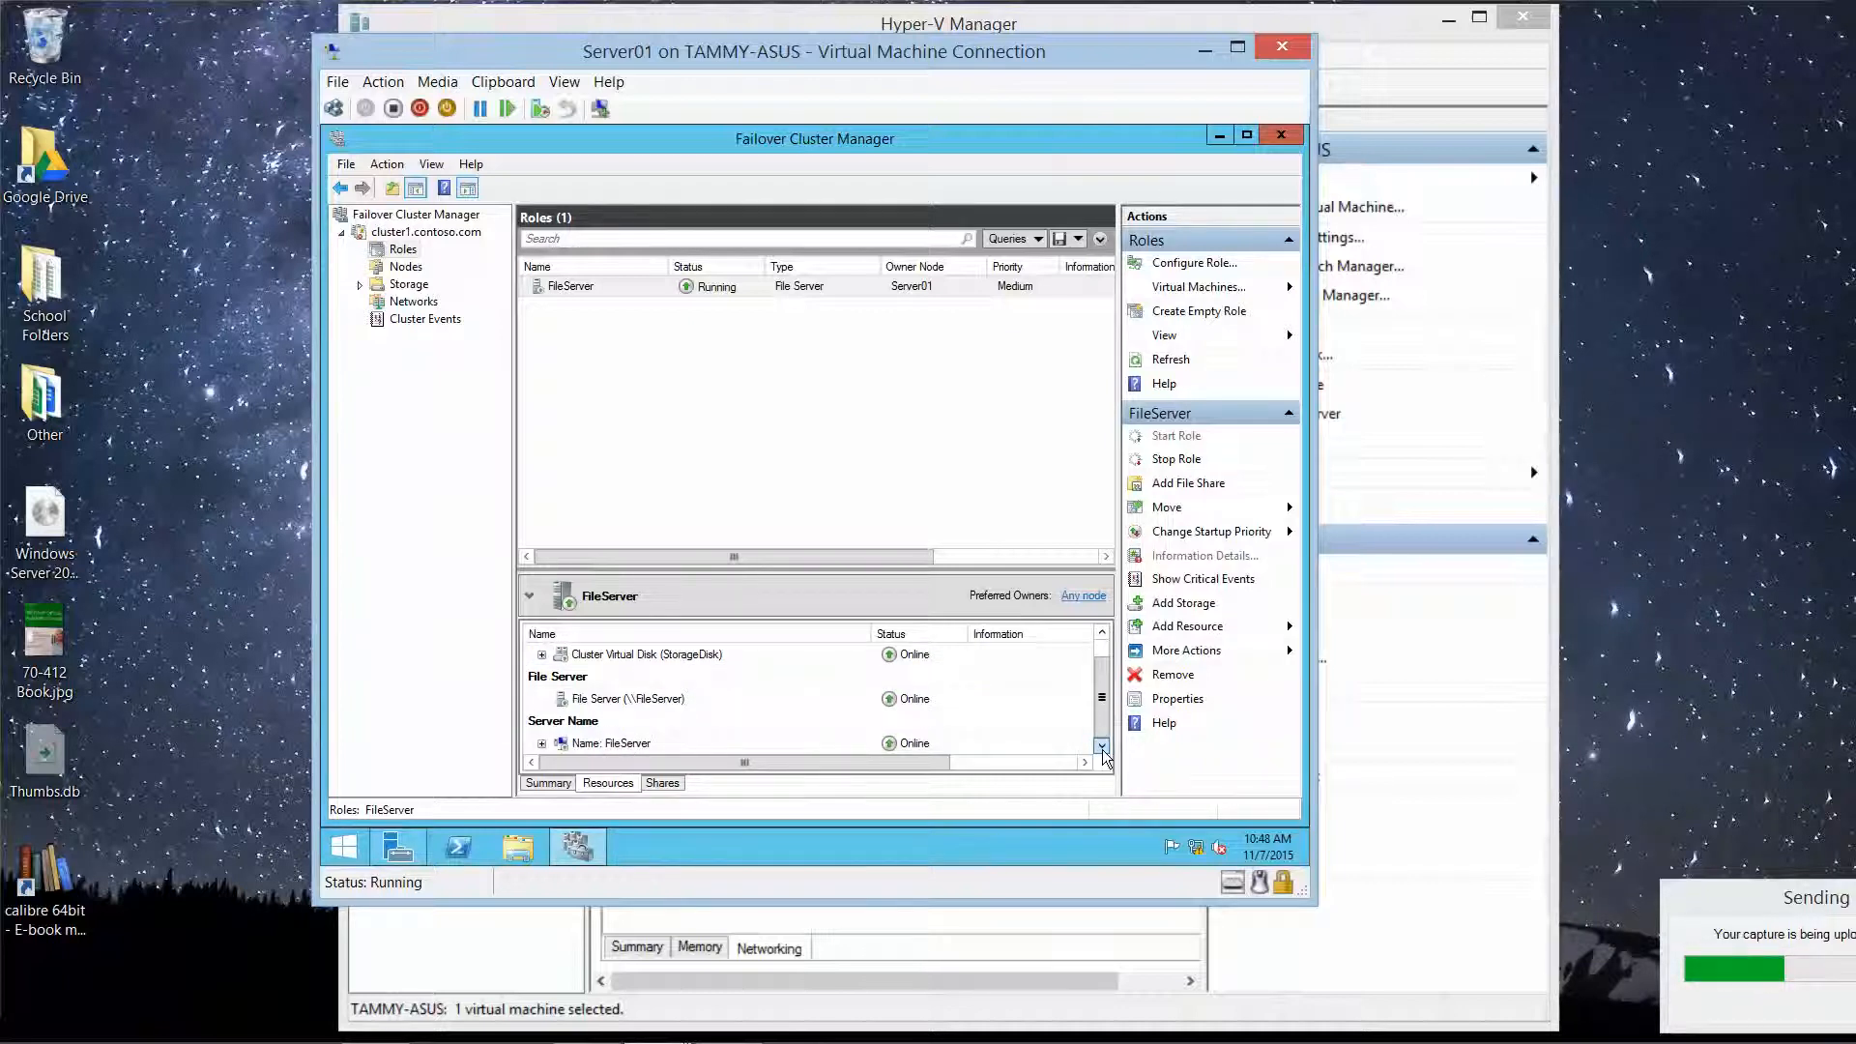
left_click(671, 785)
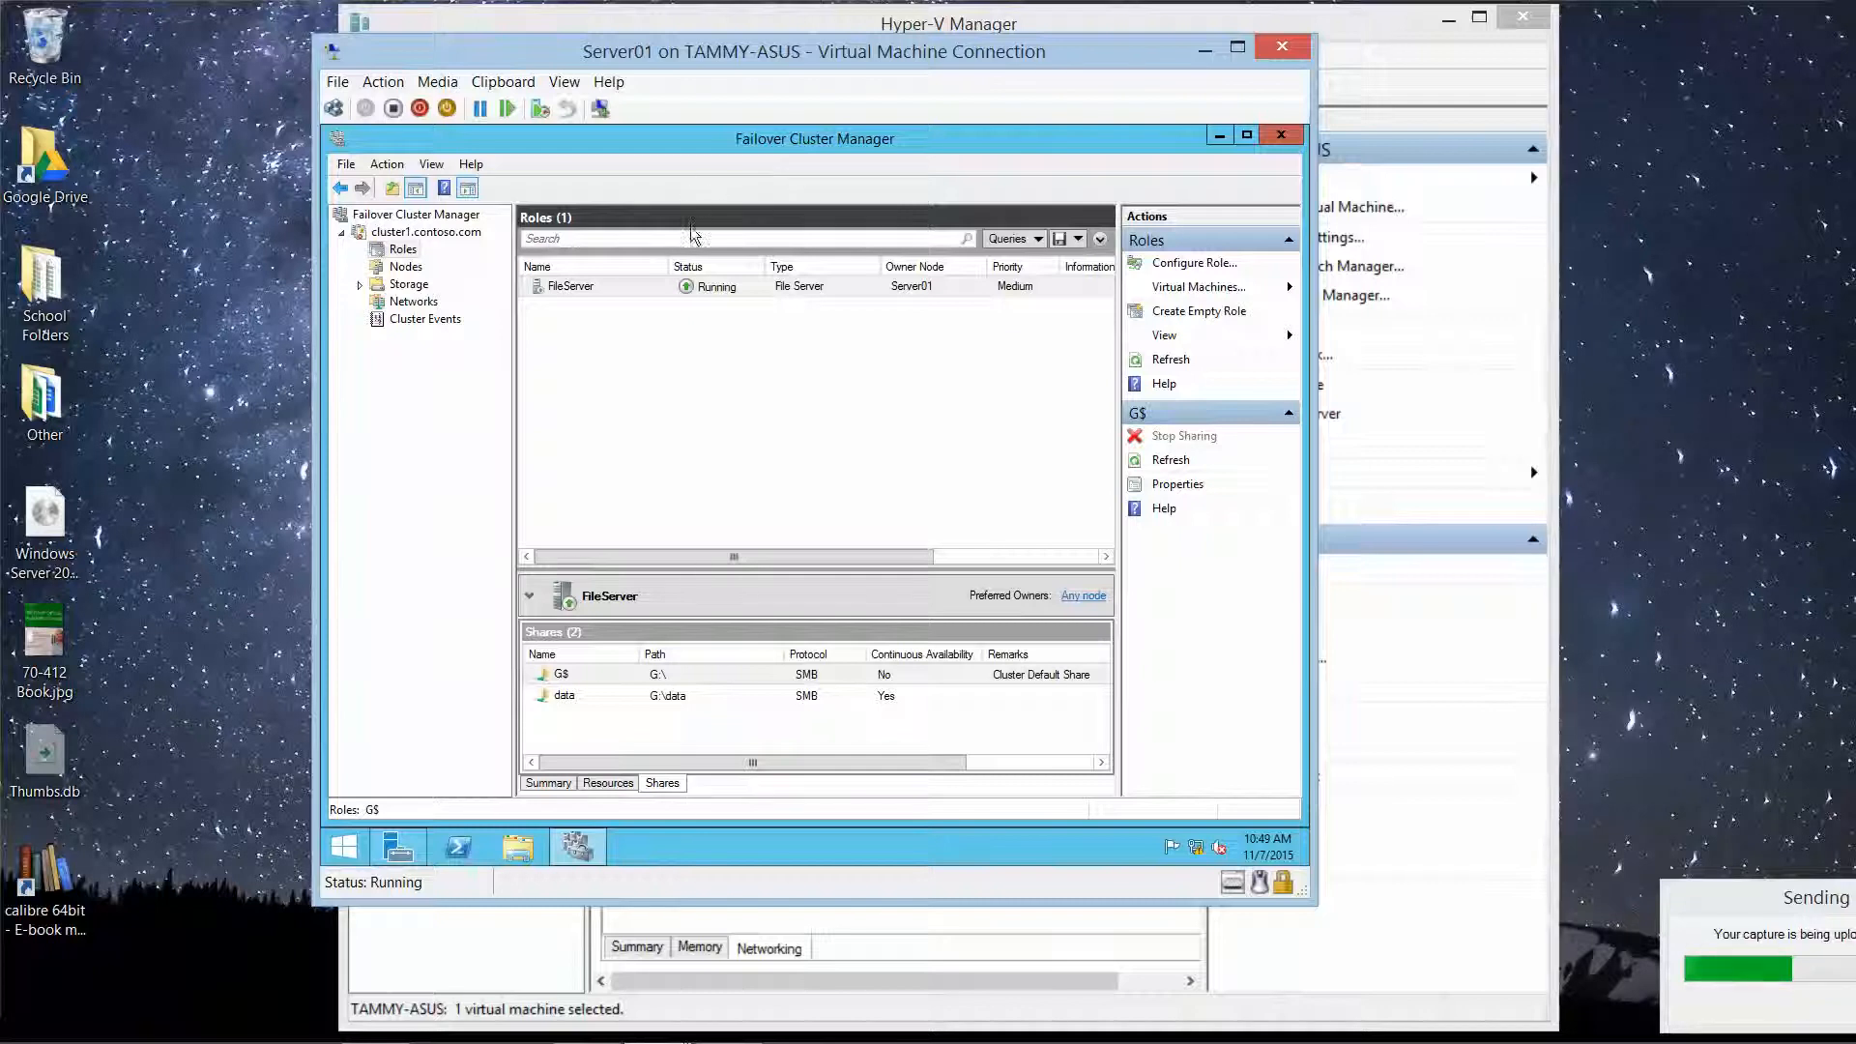
Step: Remove the FileServer role from cluster1 after confirming, leaving no roles
left_click(573, 288)
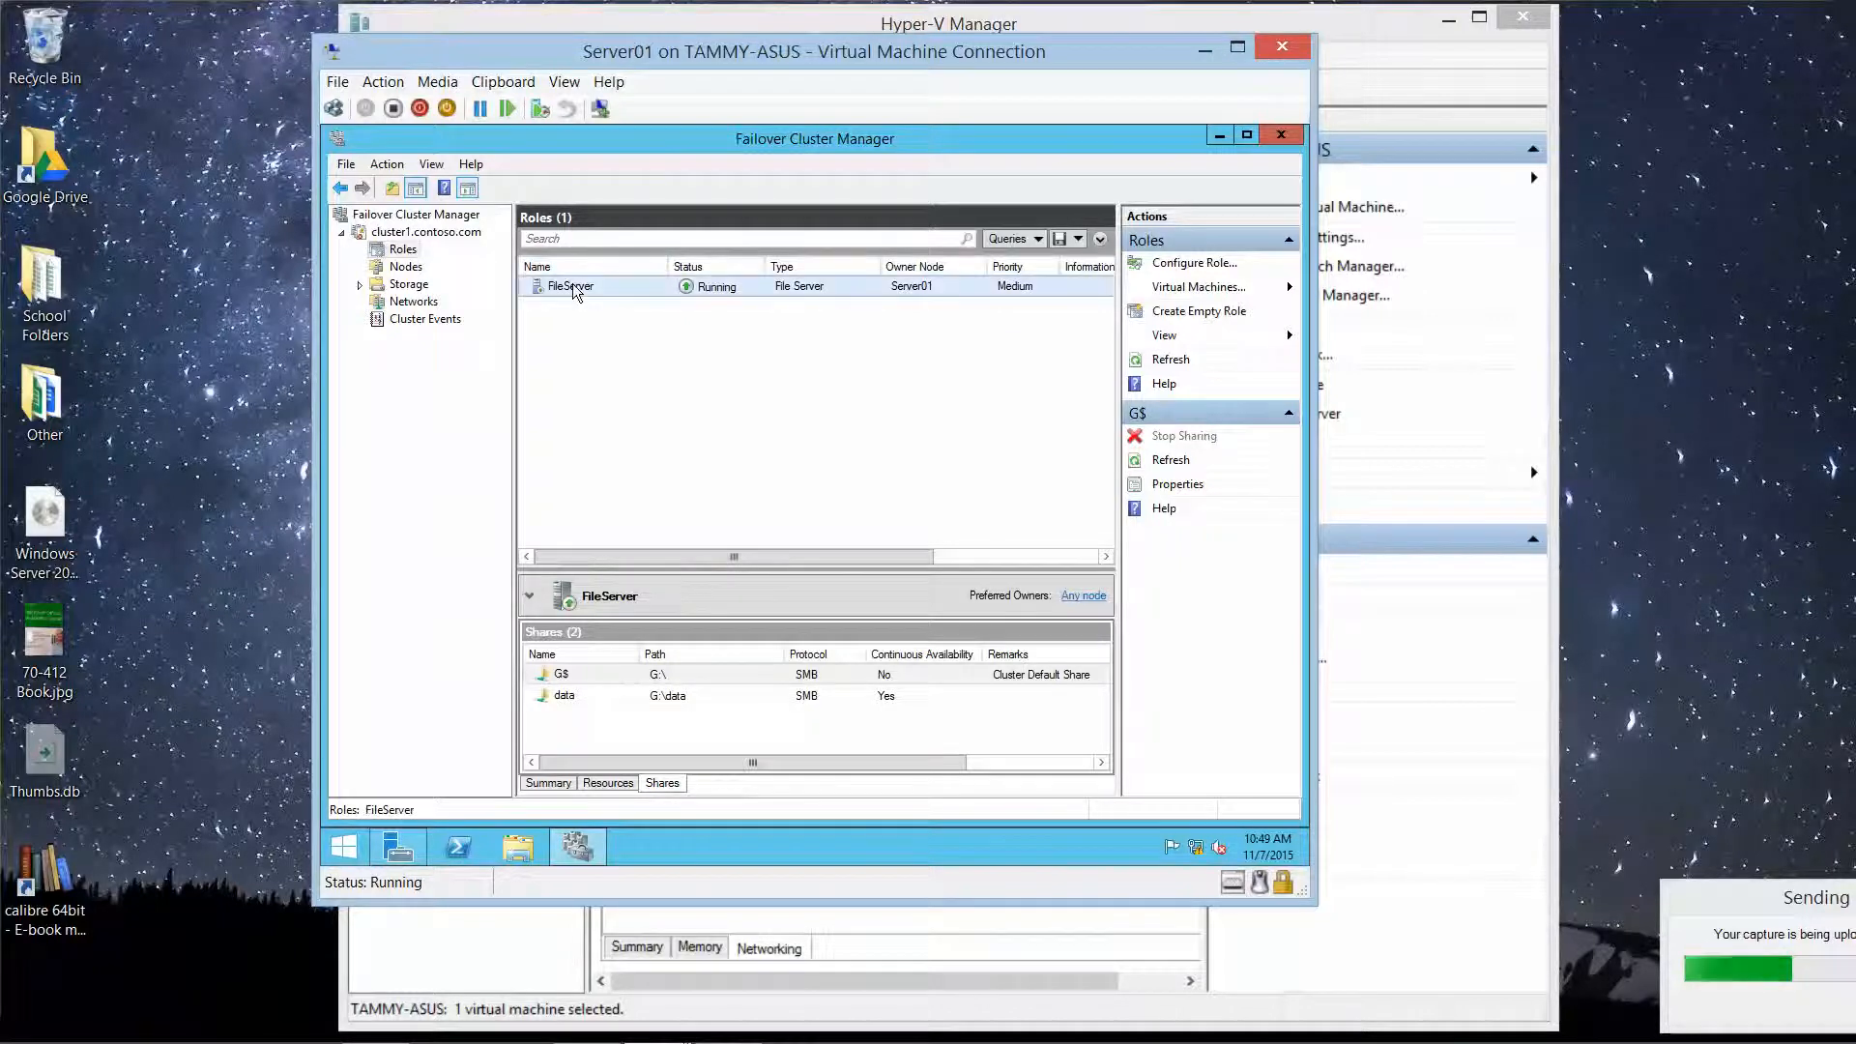
right_click(572, 288)
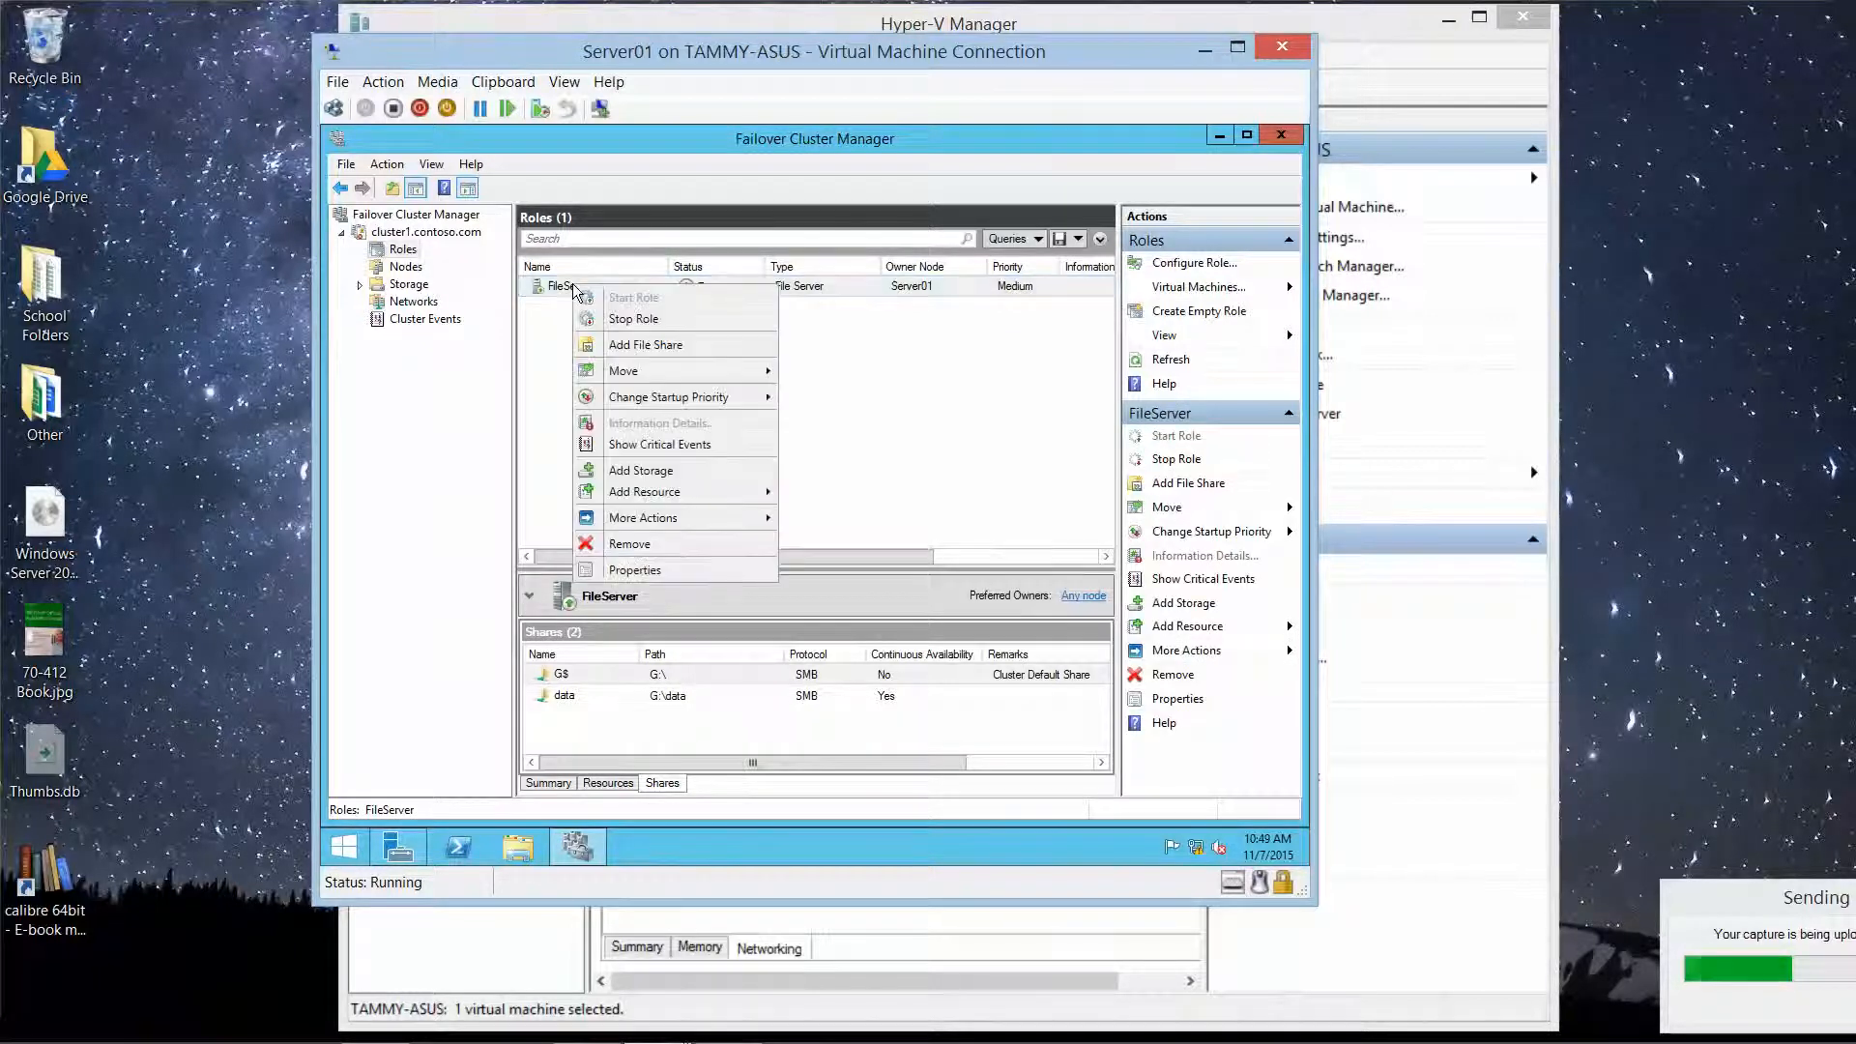
left_click(661, 545)
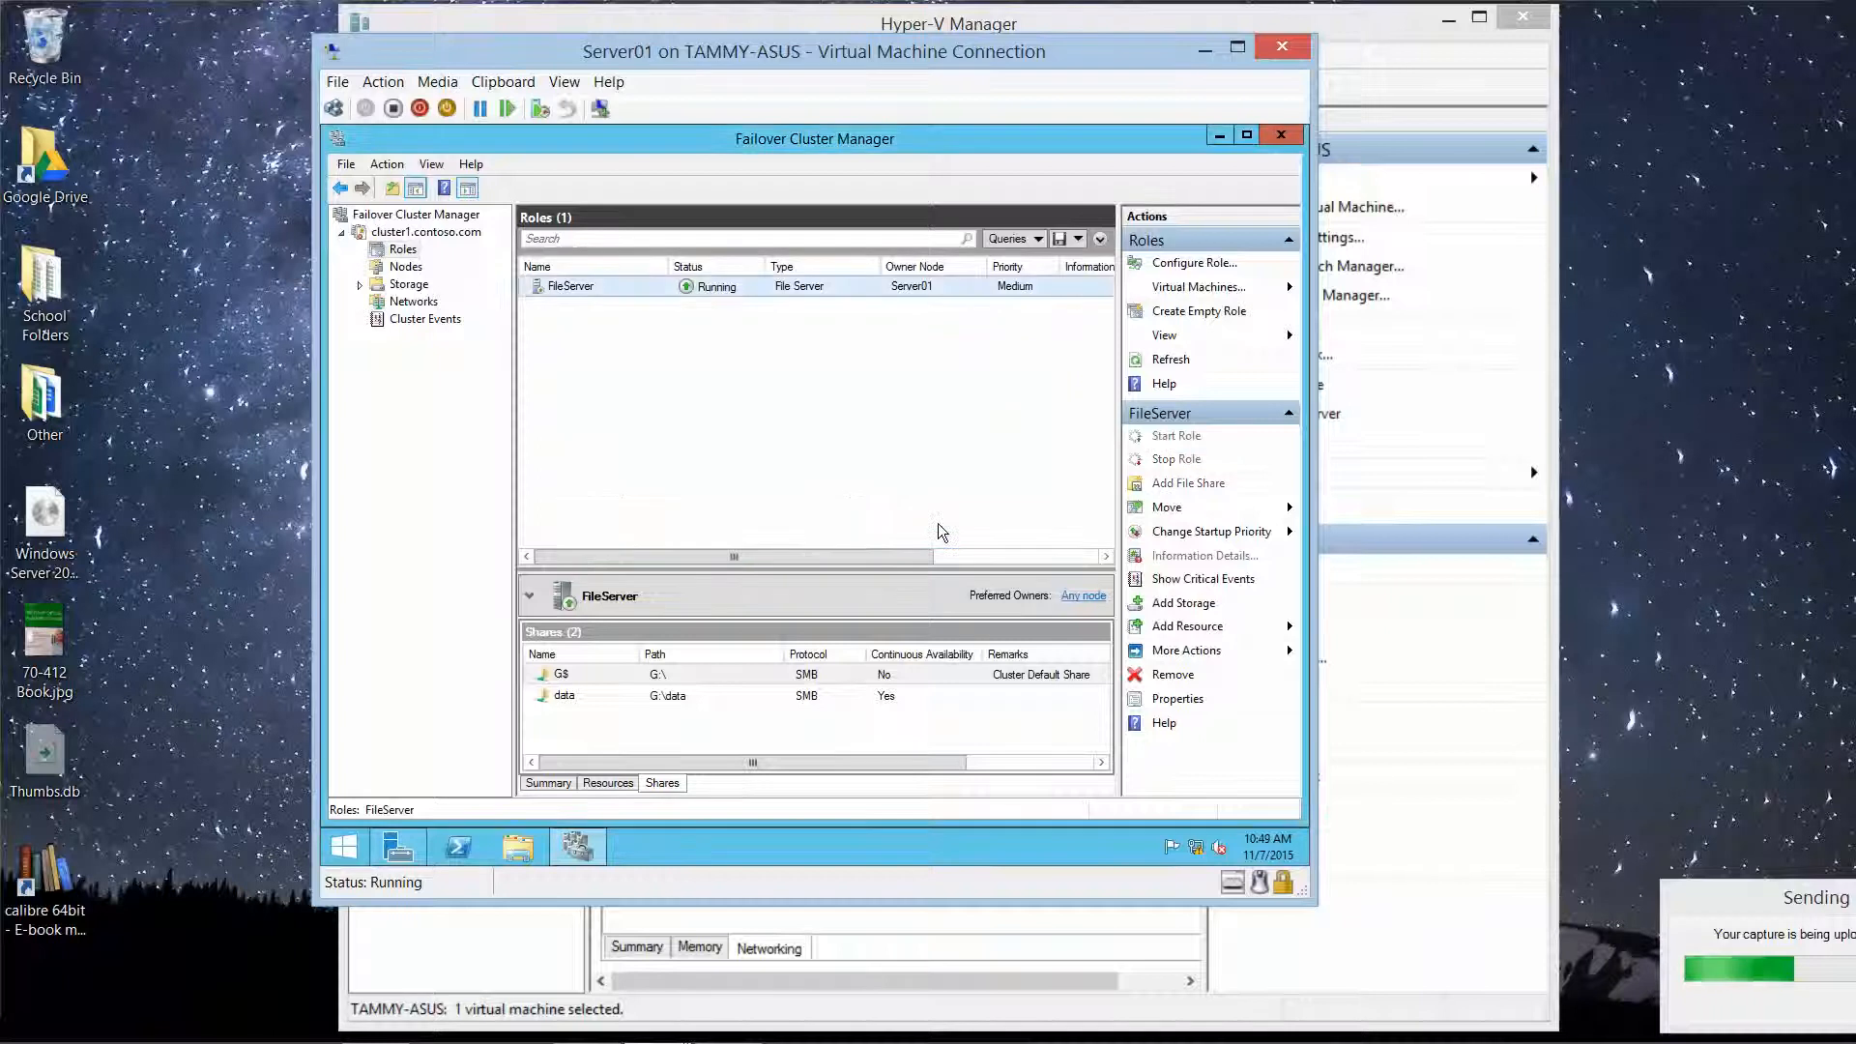
left_click(934, 523)
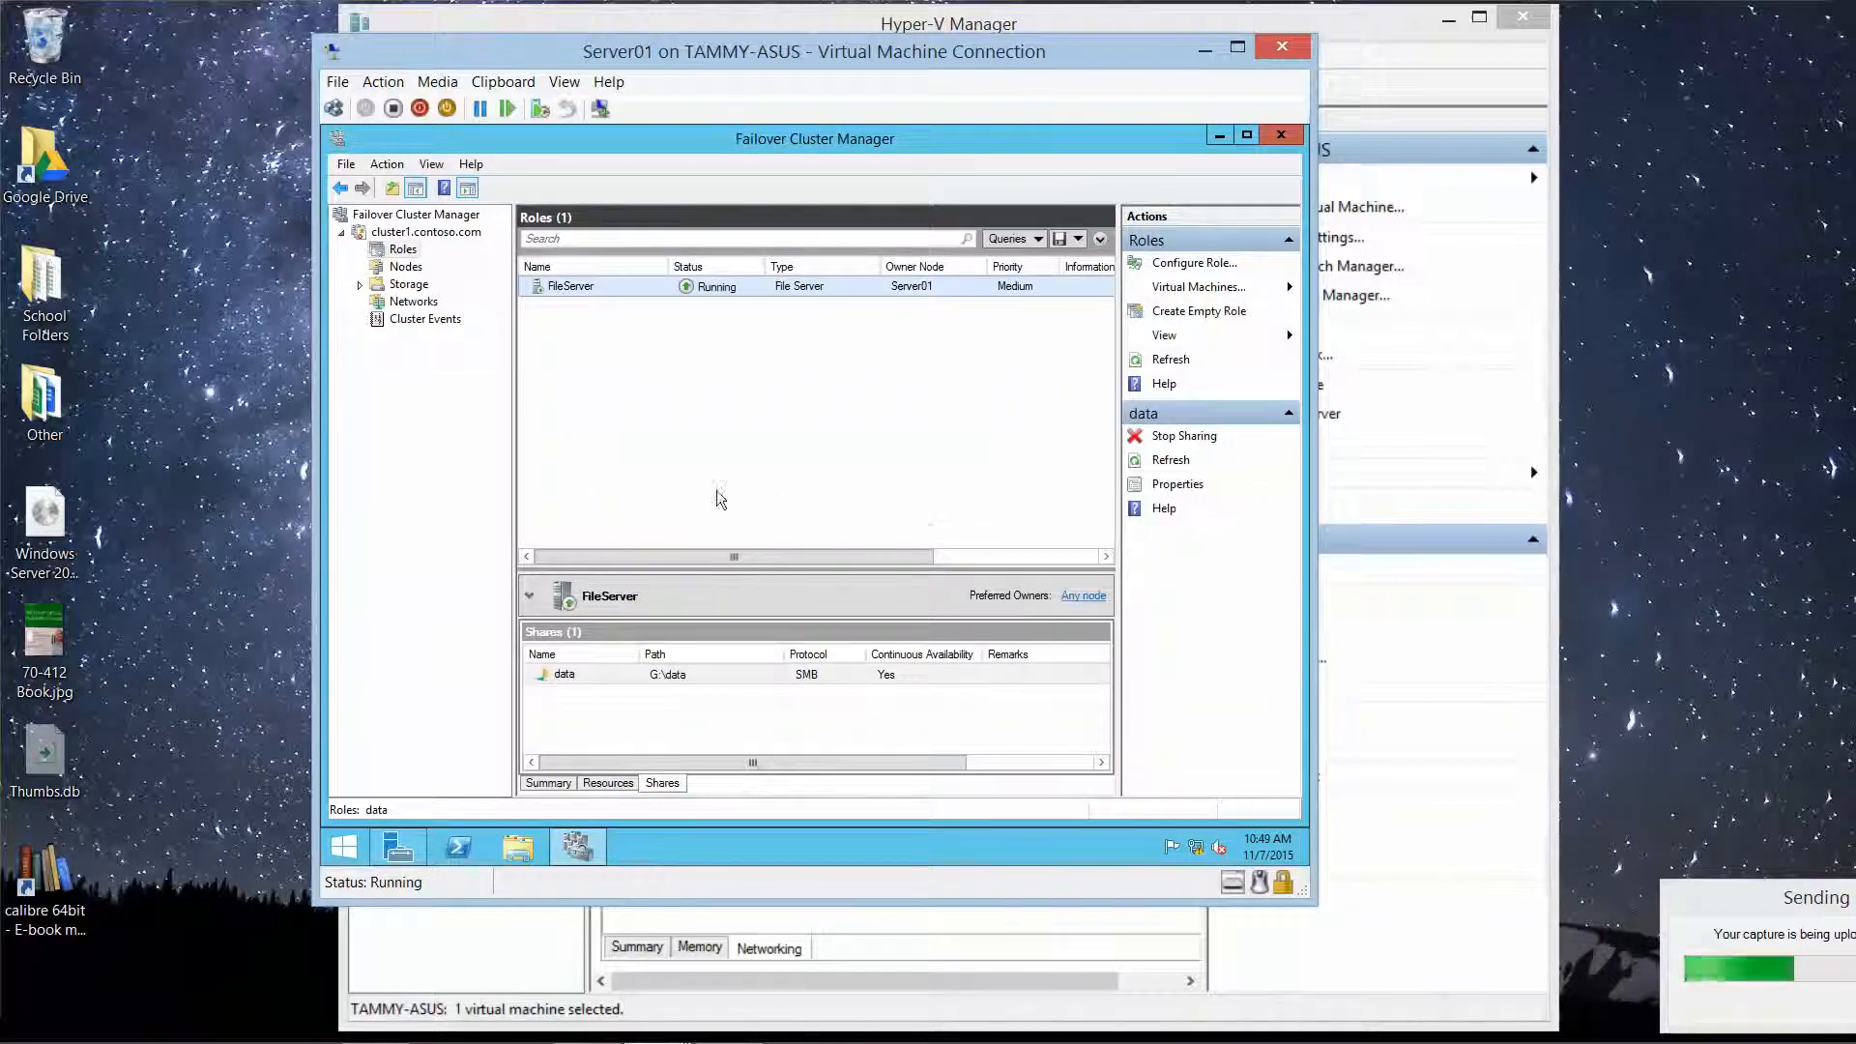
left_click(361, 287)
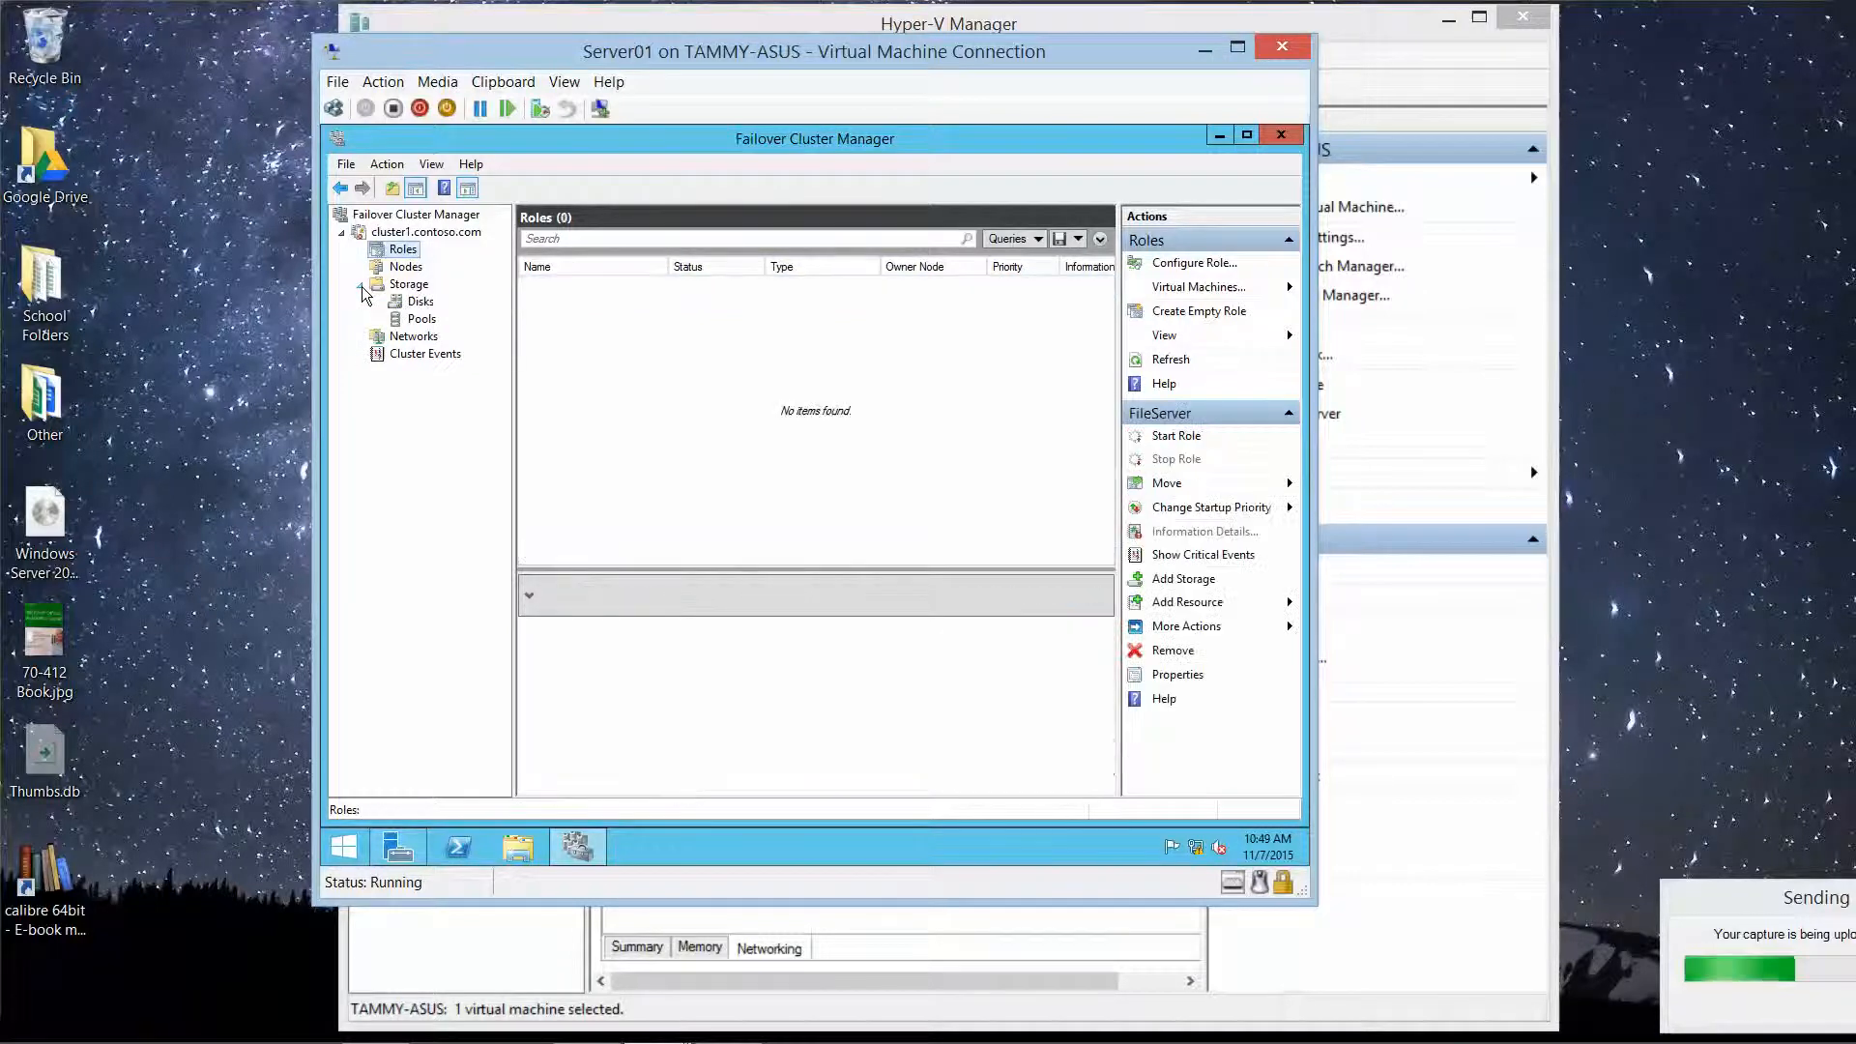
Step: List the cluster's disks, check Cluster Disk 2's actions, and select Cluster Virtual Disk (StorageDisk)
left_click(423, 308)
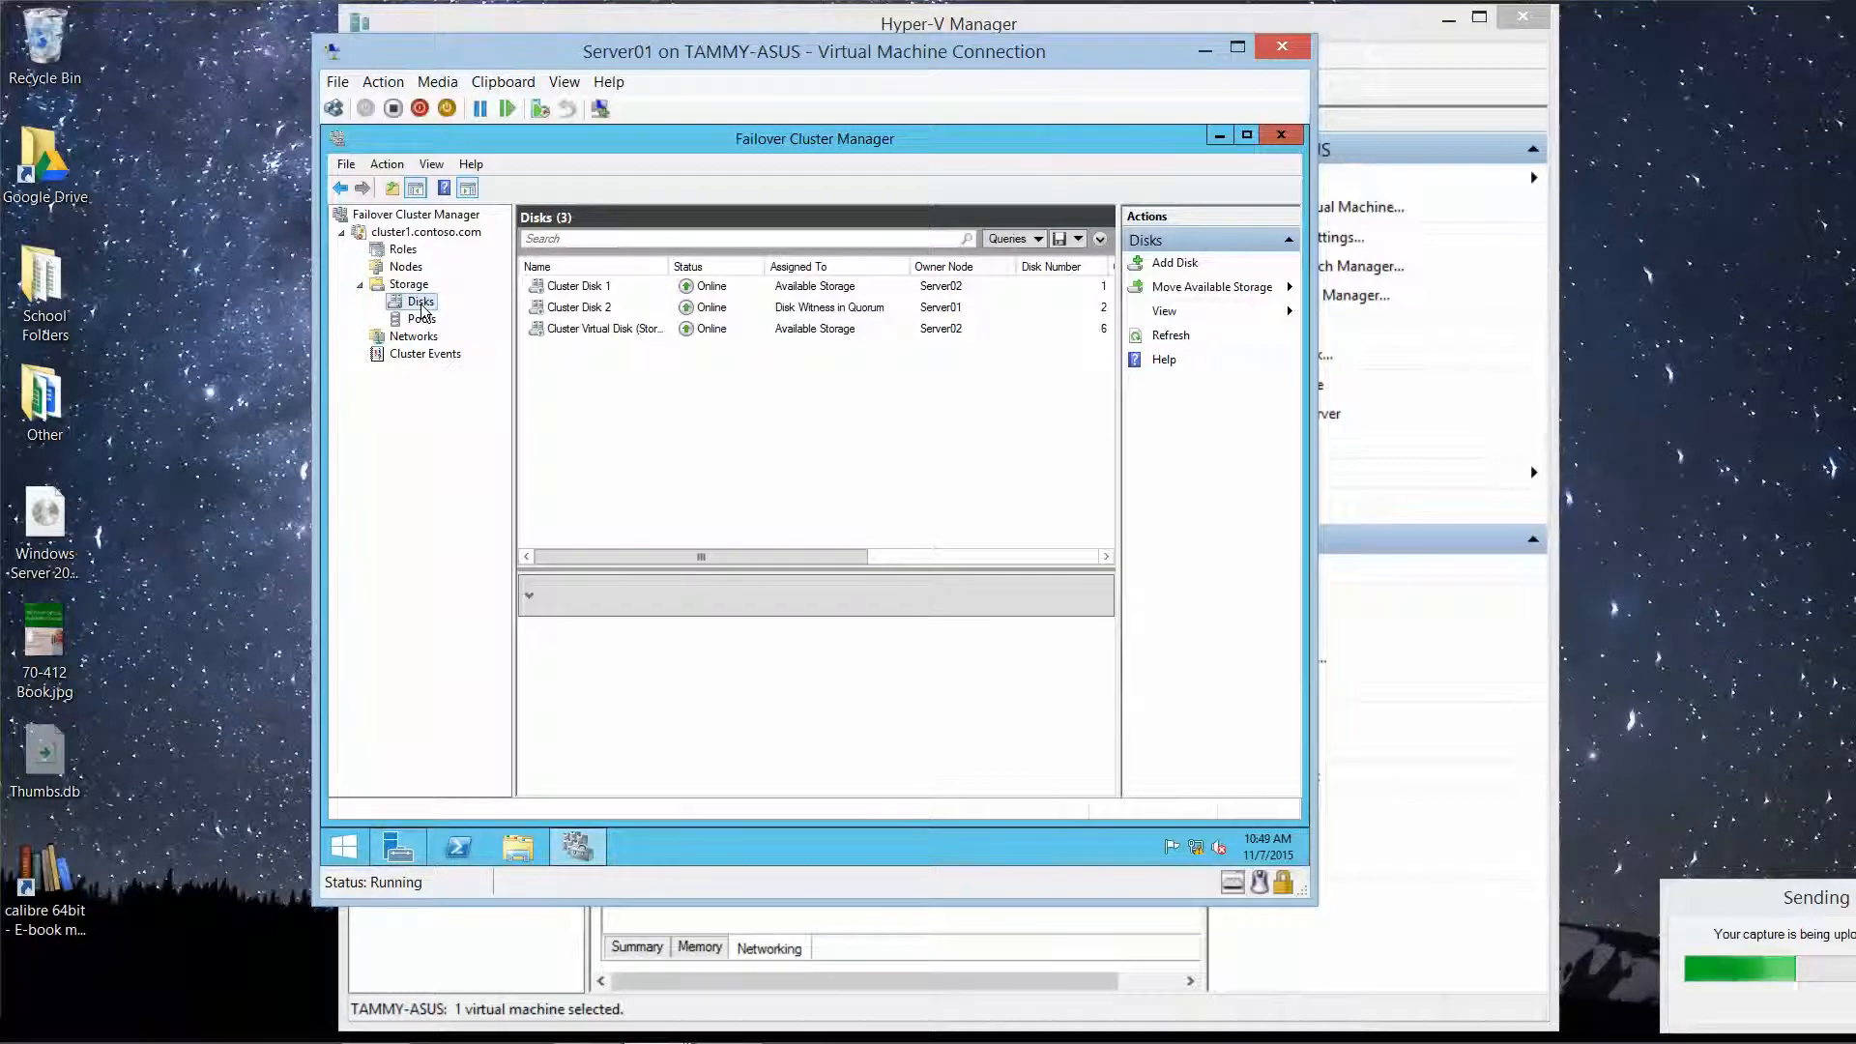
right_click(583, 308)
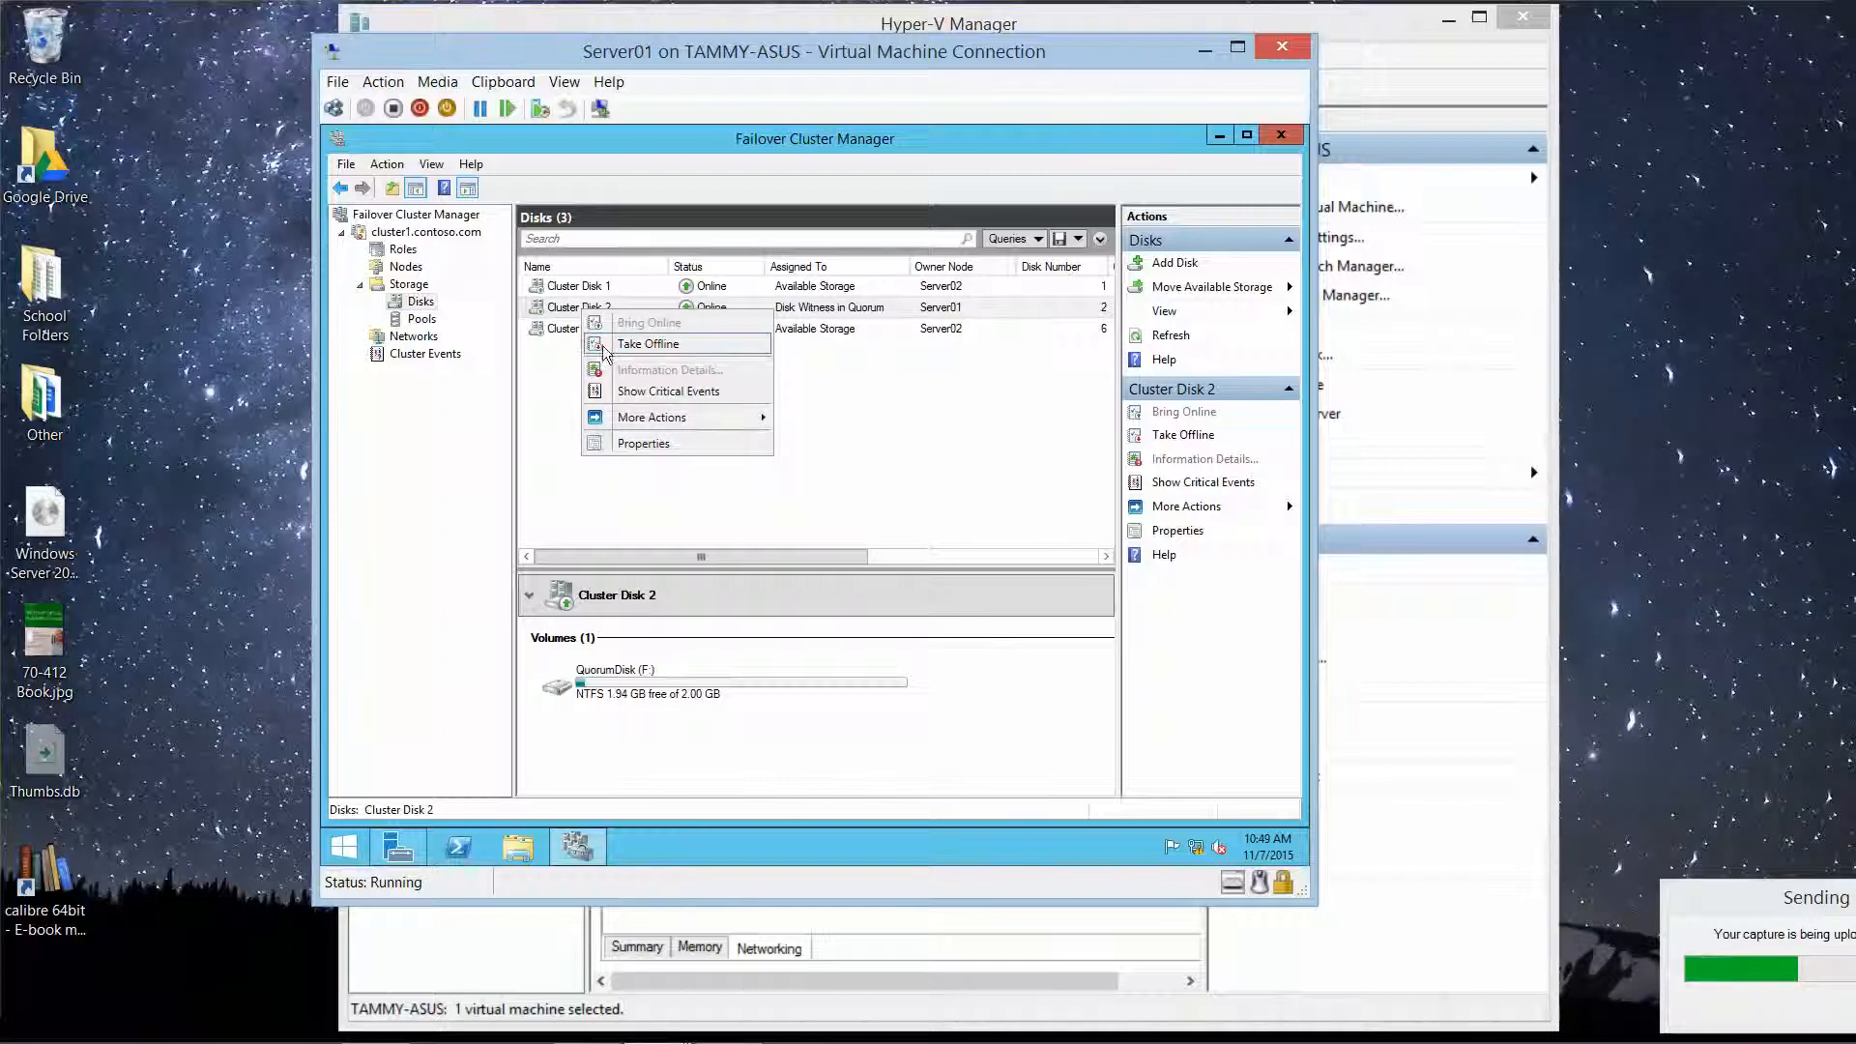
mouse_move(646, 416)
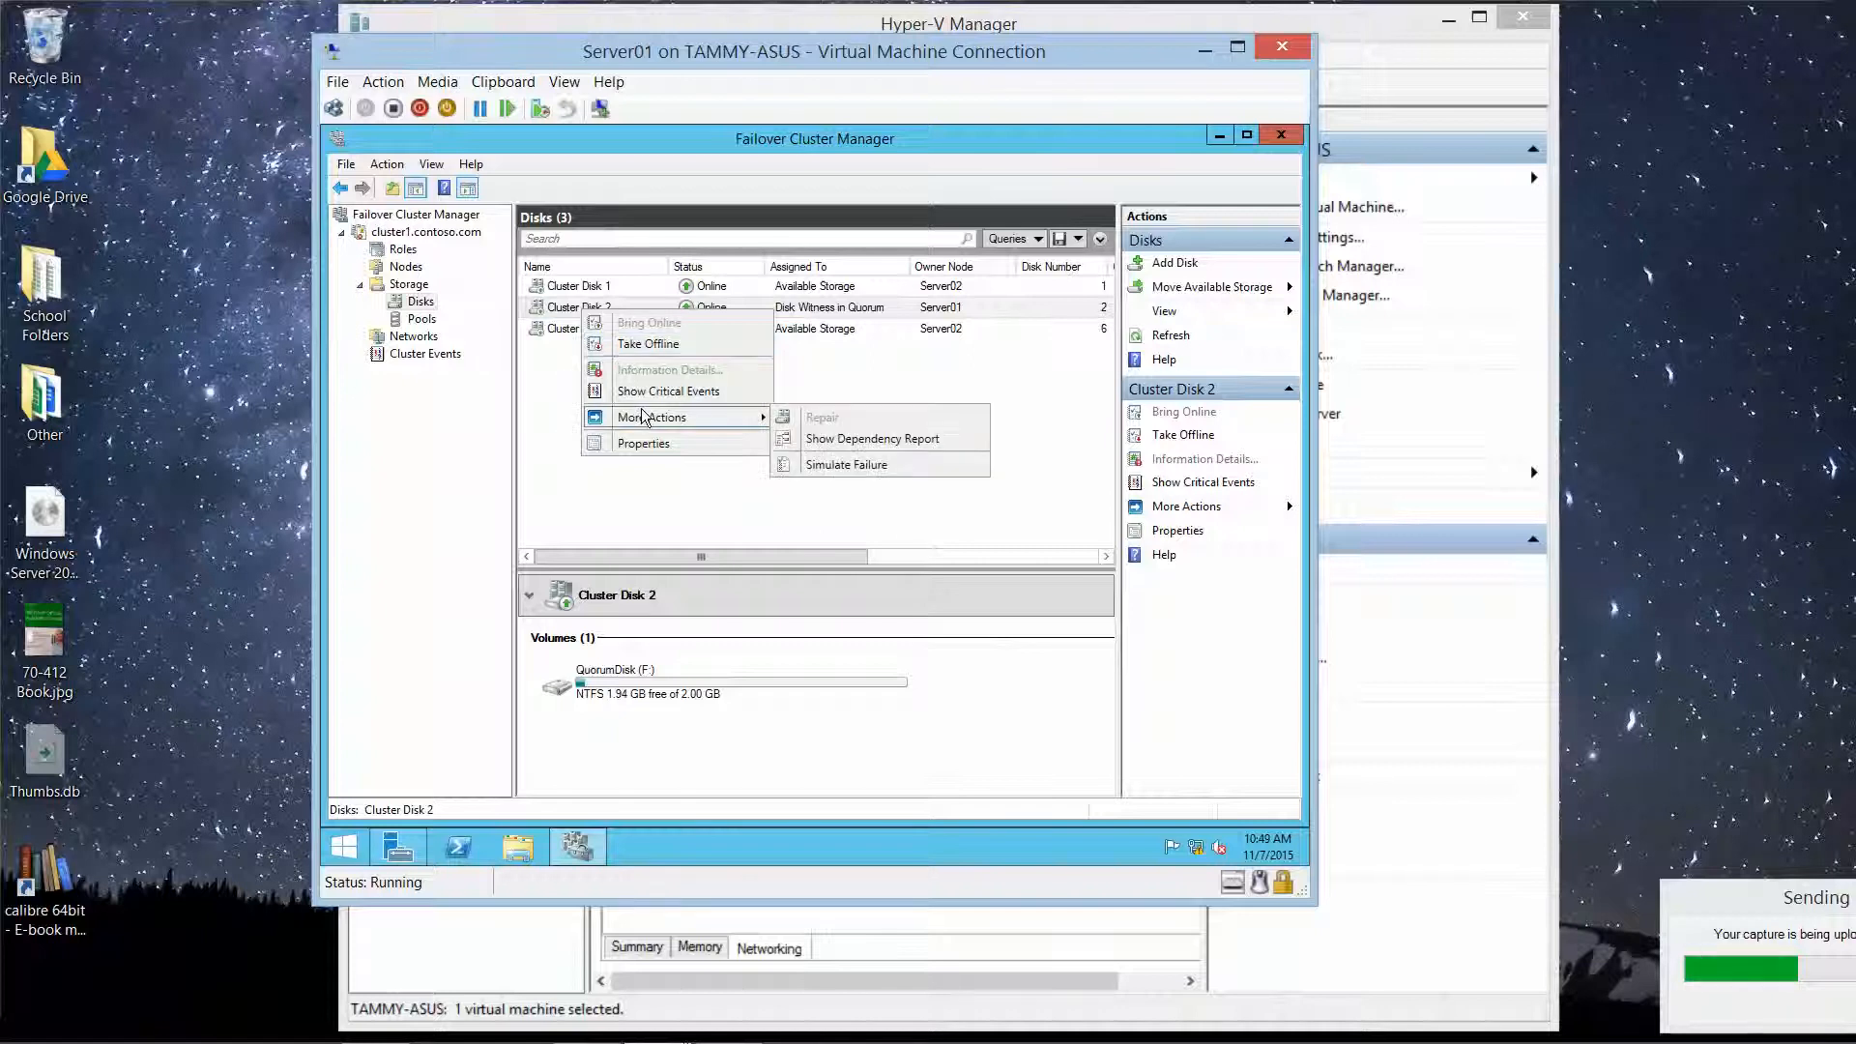
left_click(555, 316)
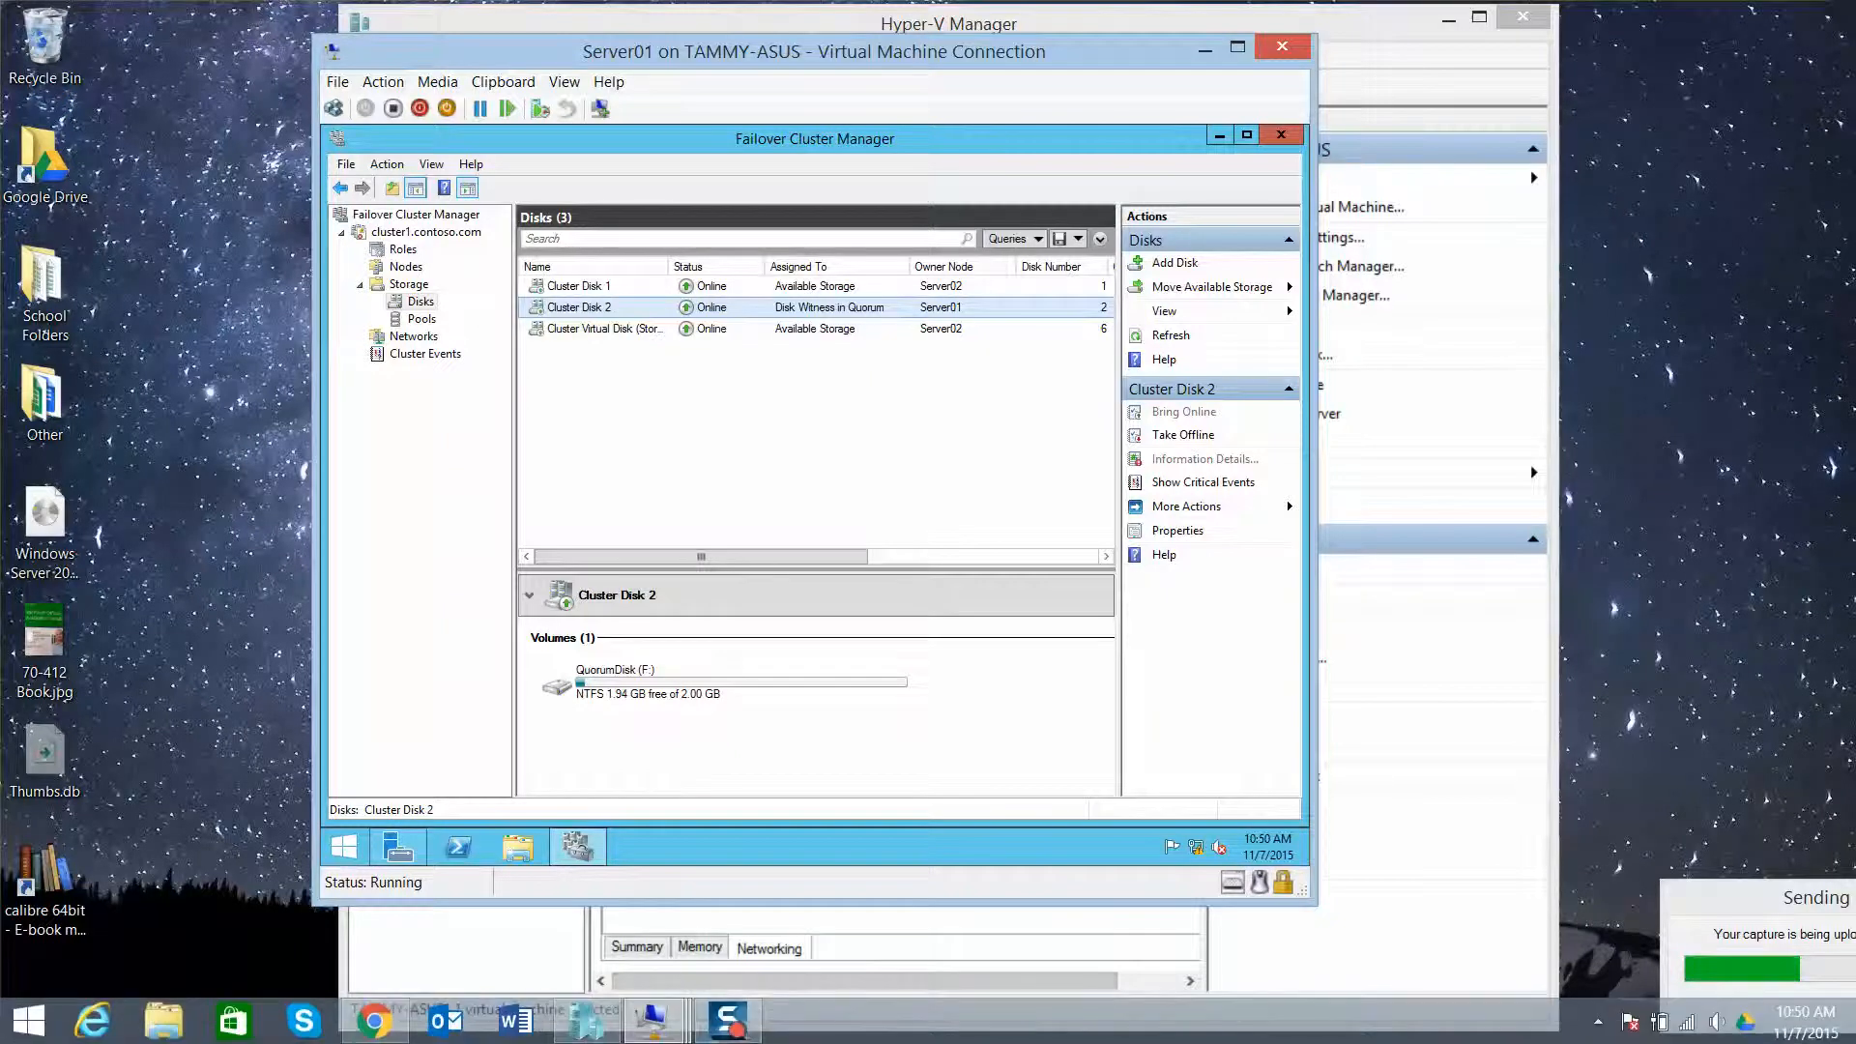
left_click(744, 1035)
left_click(599, 328)
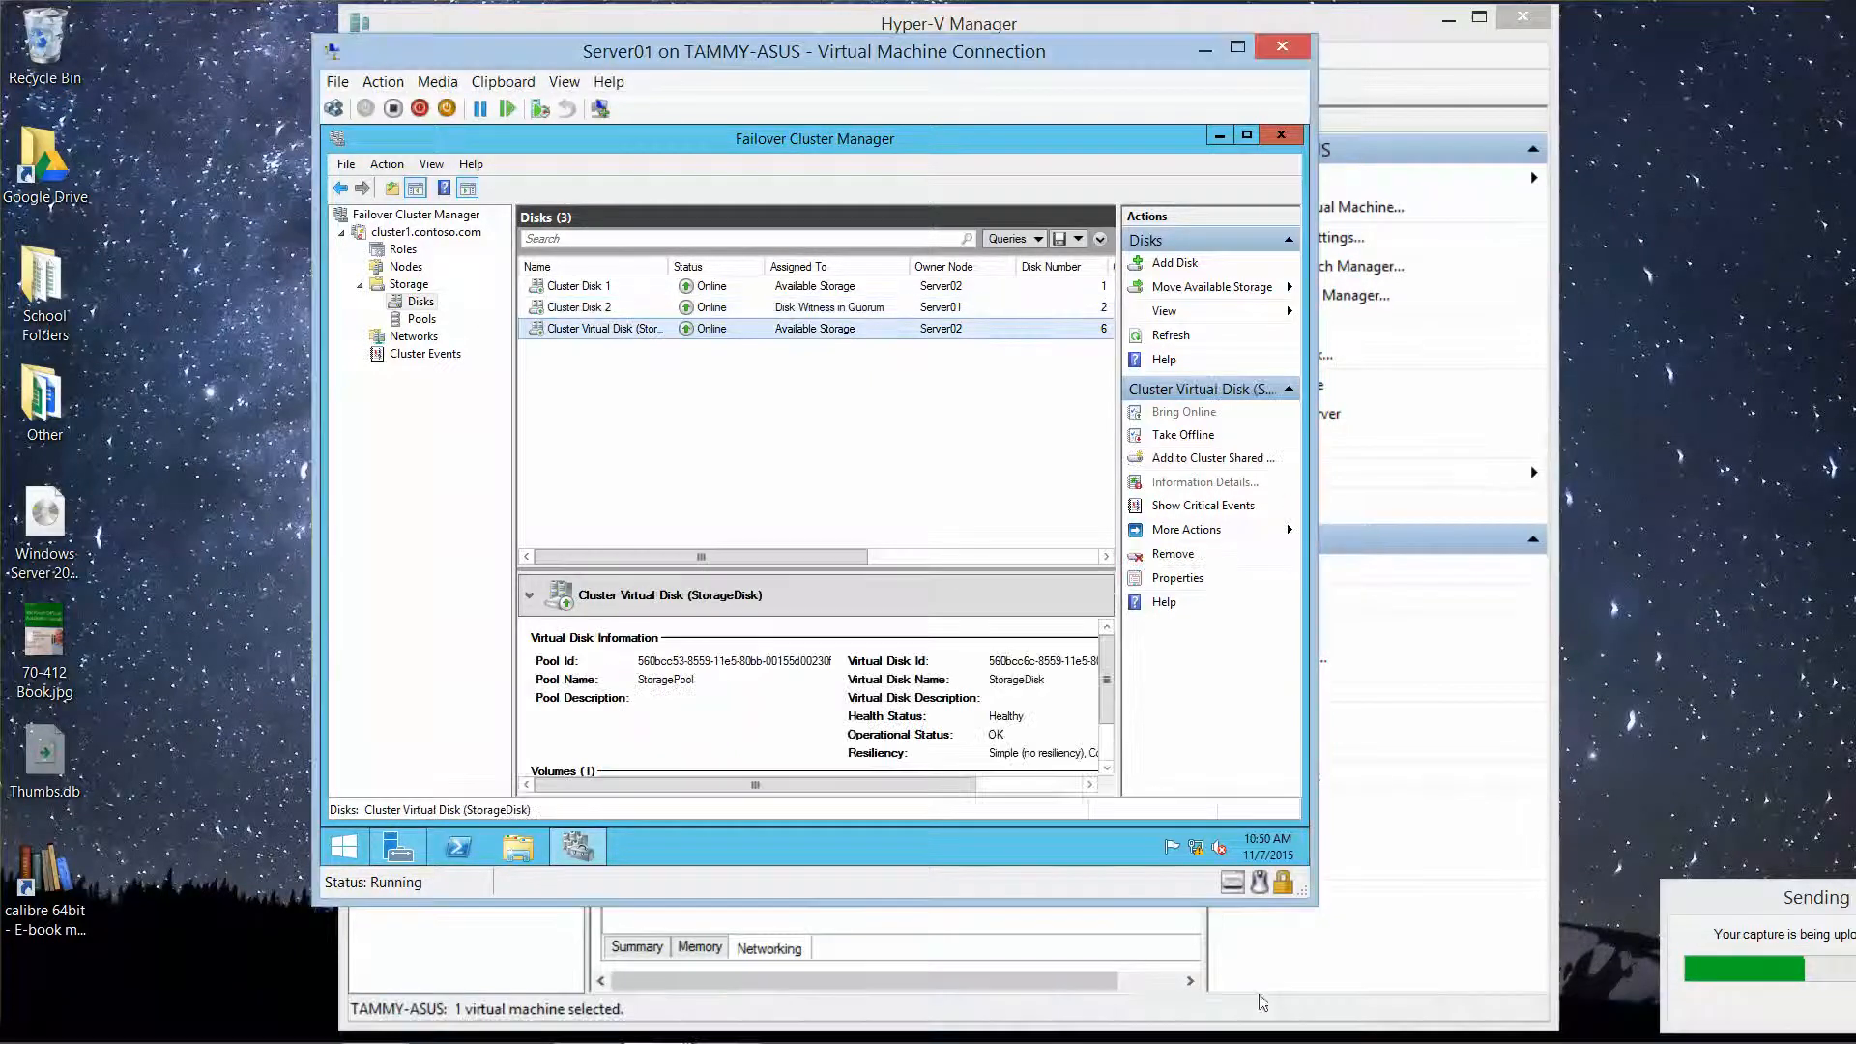
Step: Add Cluster Virtual Disk (StorageDisk) to Cluster Shared Volumes
right_click(634, 333)
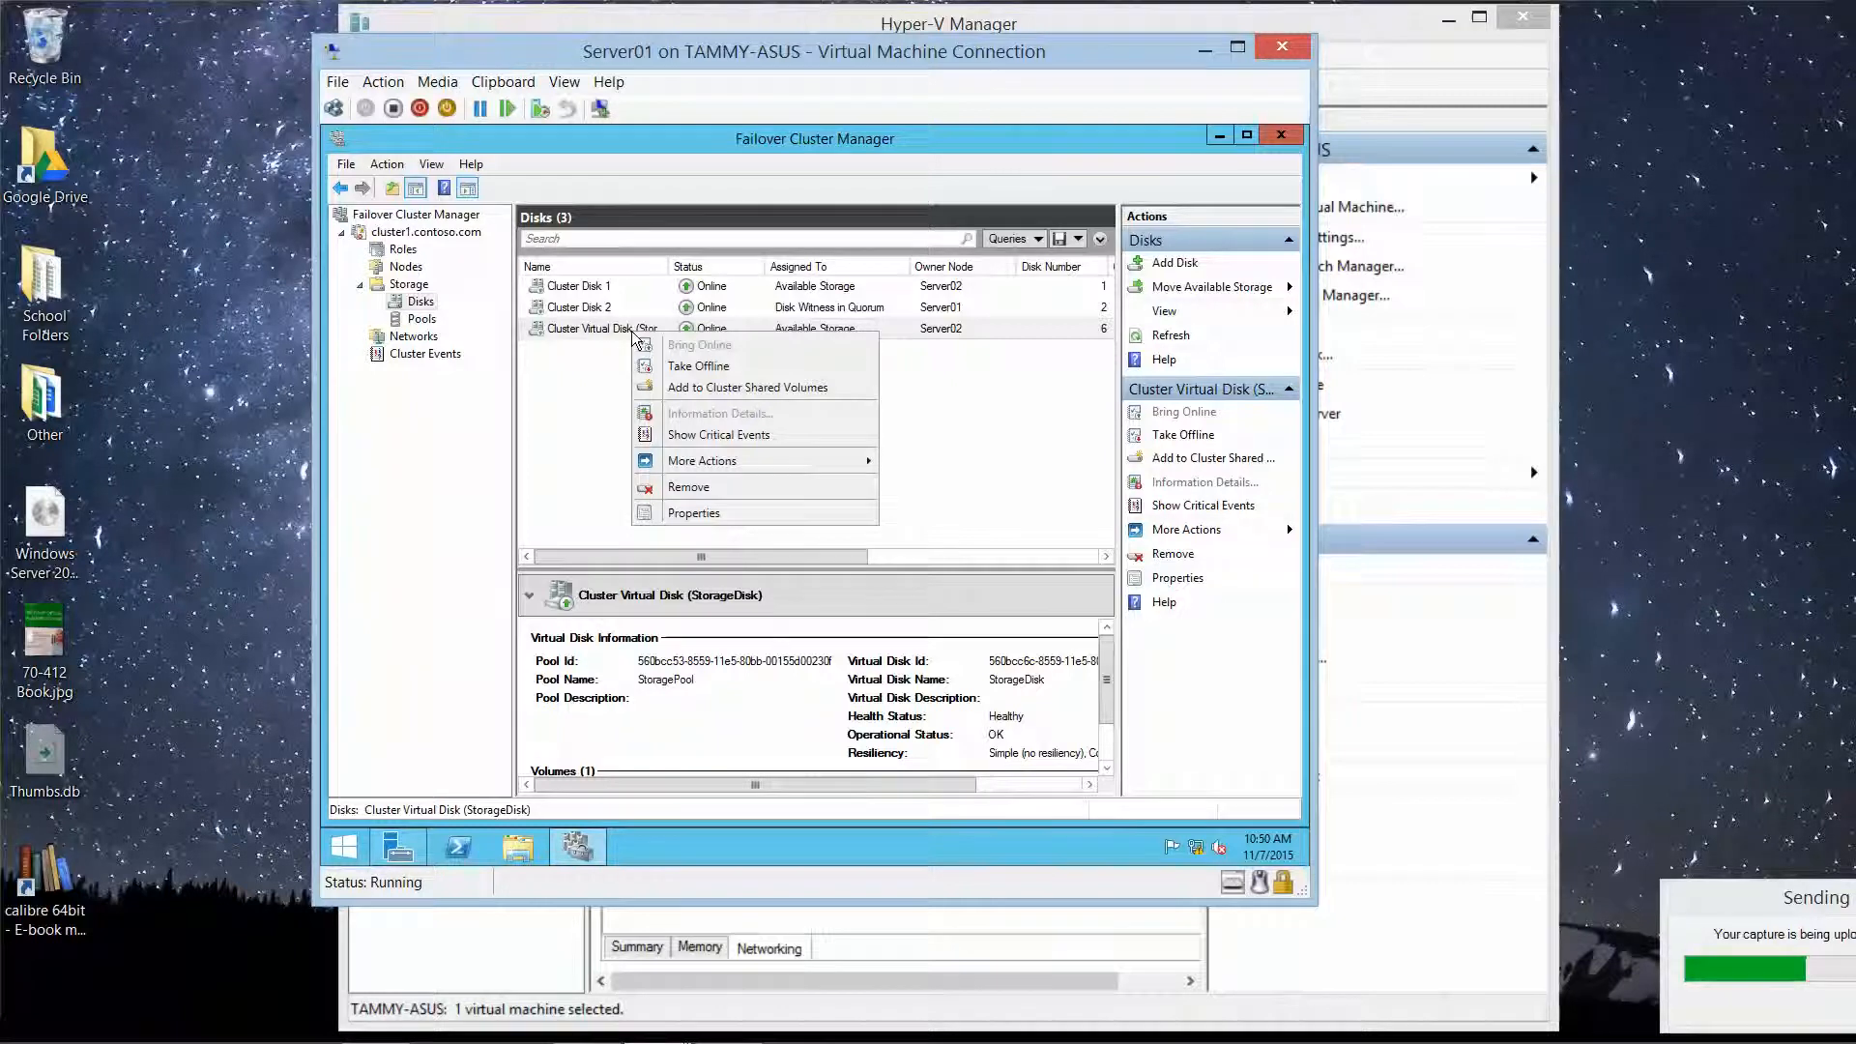
left_click(690, 388)
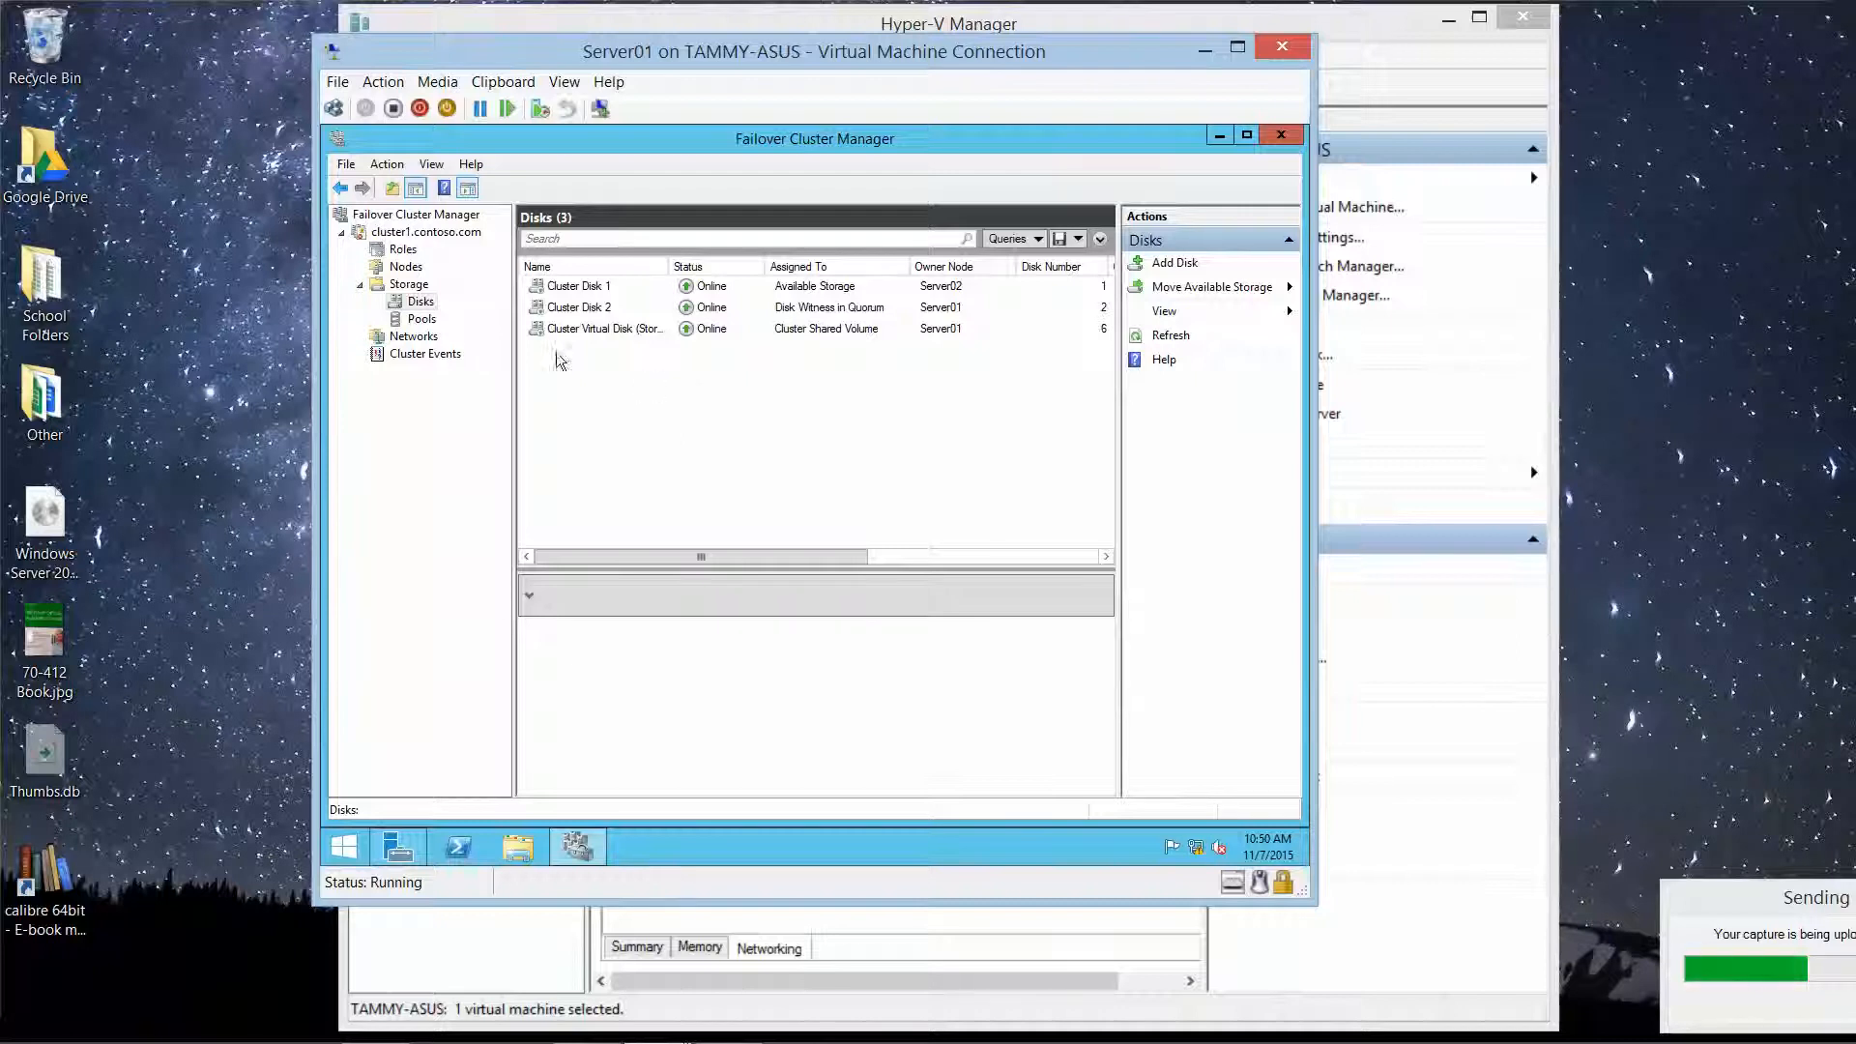
left_click(402, 251)
Step: Configure a new File Server role of type Scale-Out File Server for application data
right_click(403, 257)
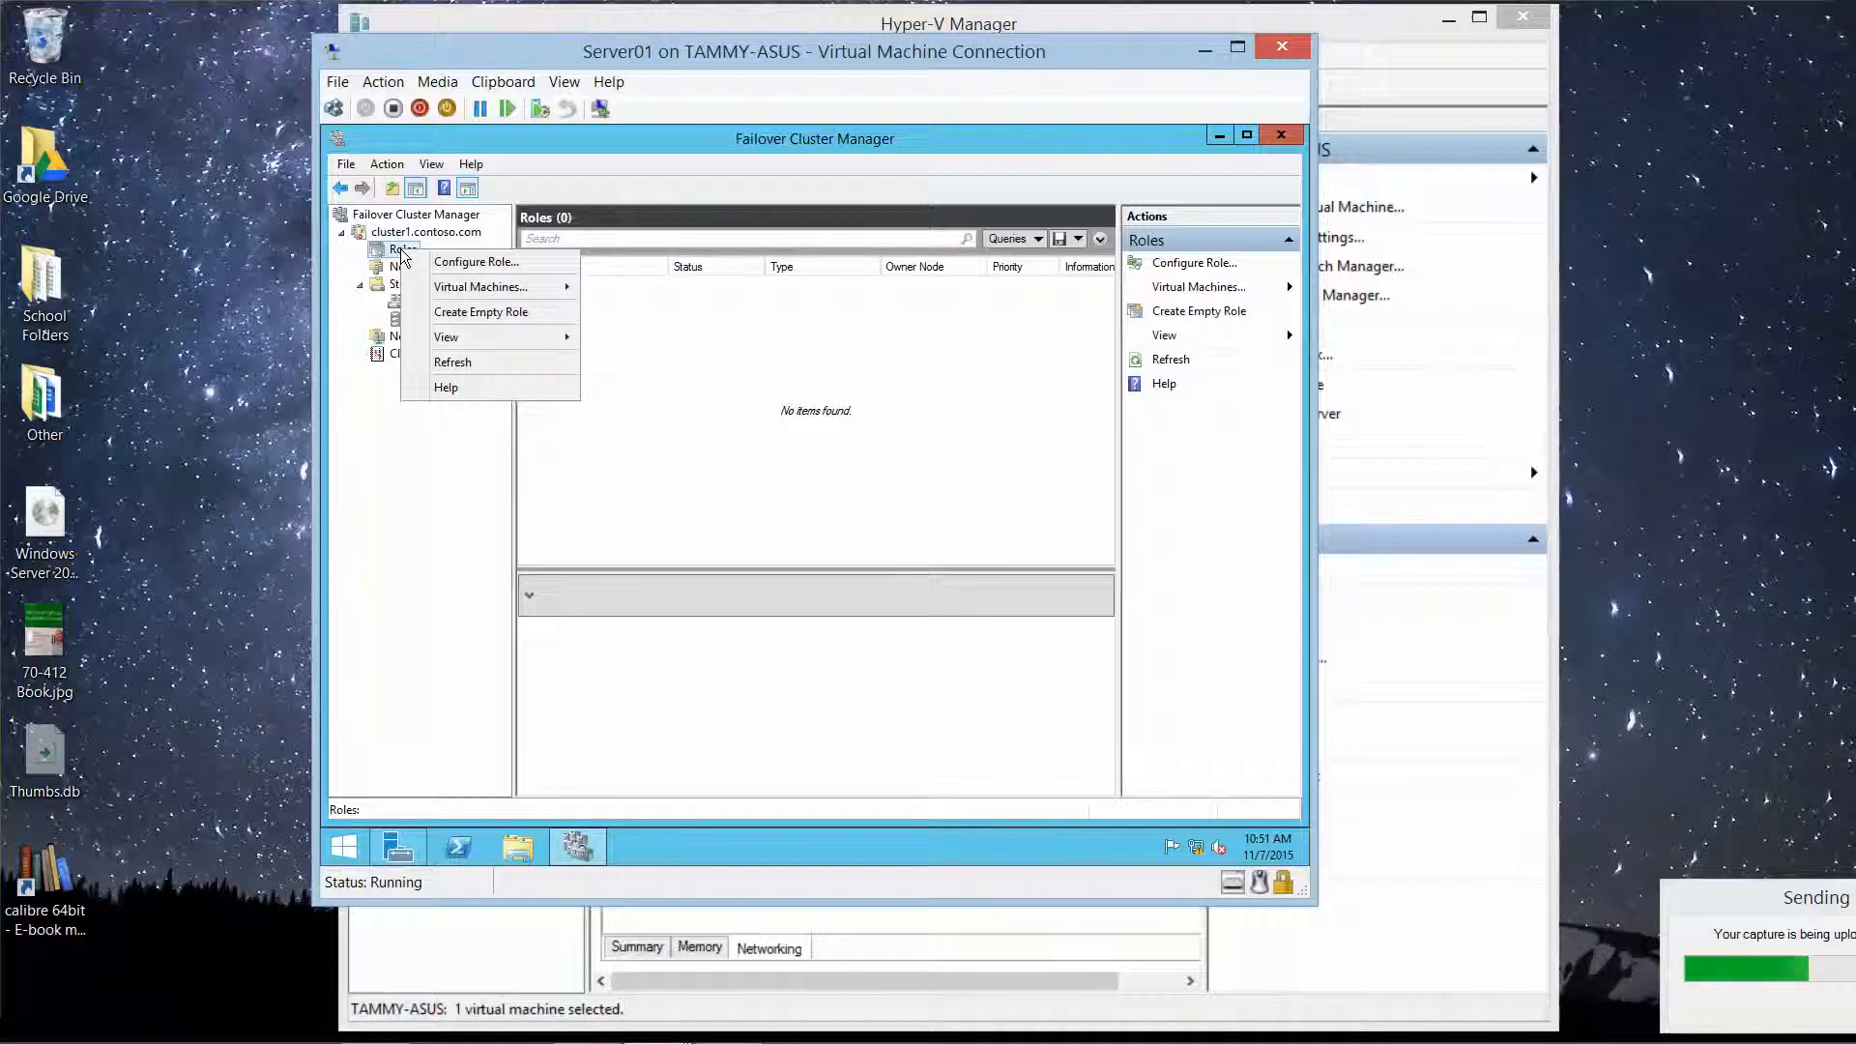
left_click(472, 262)
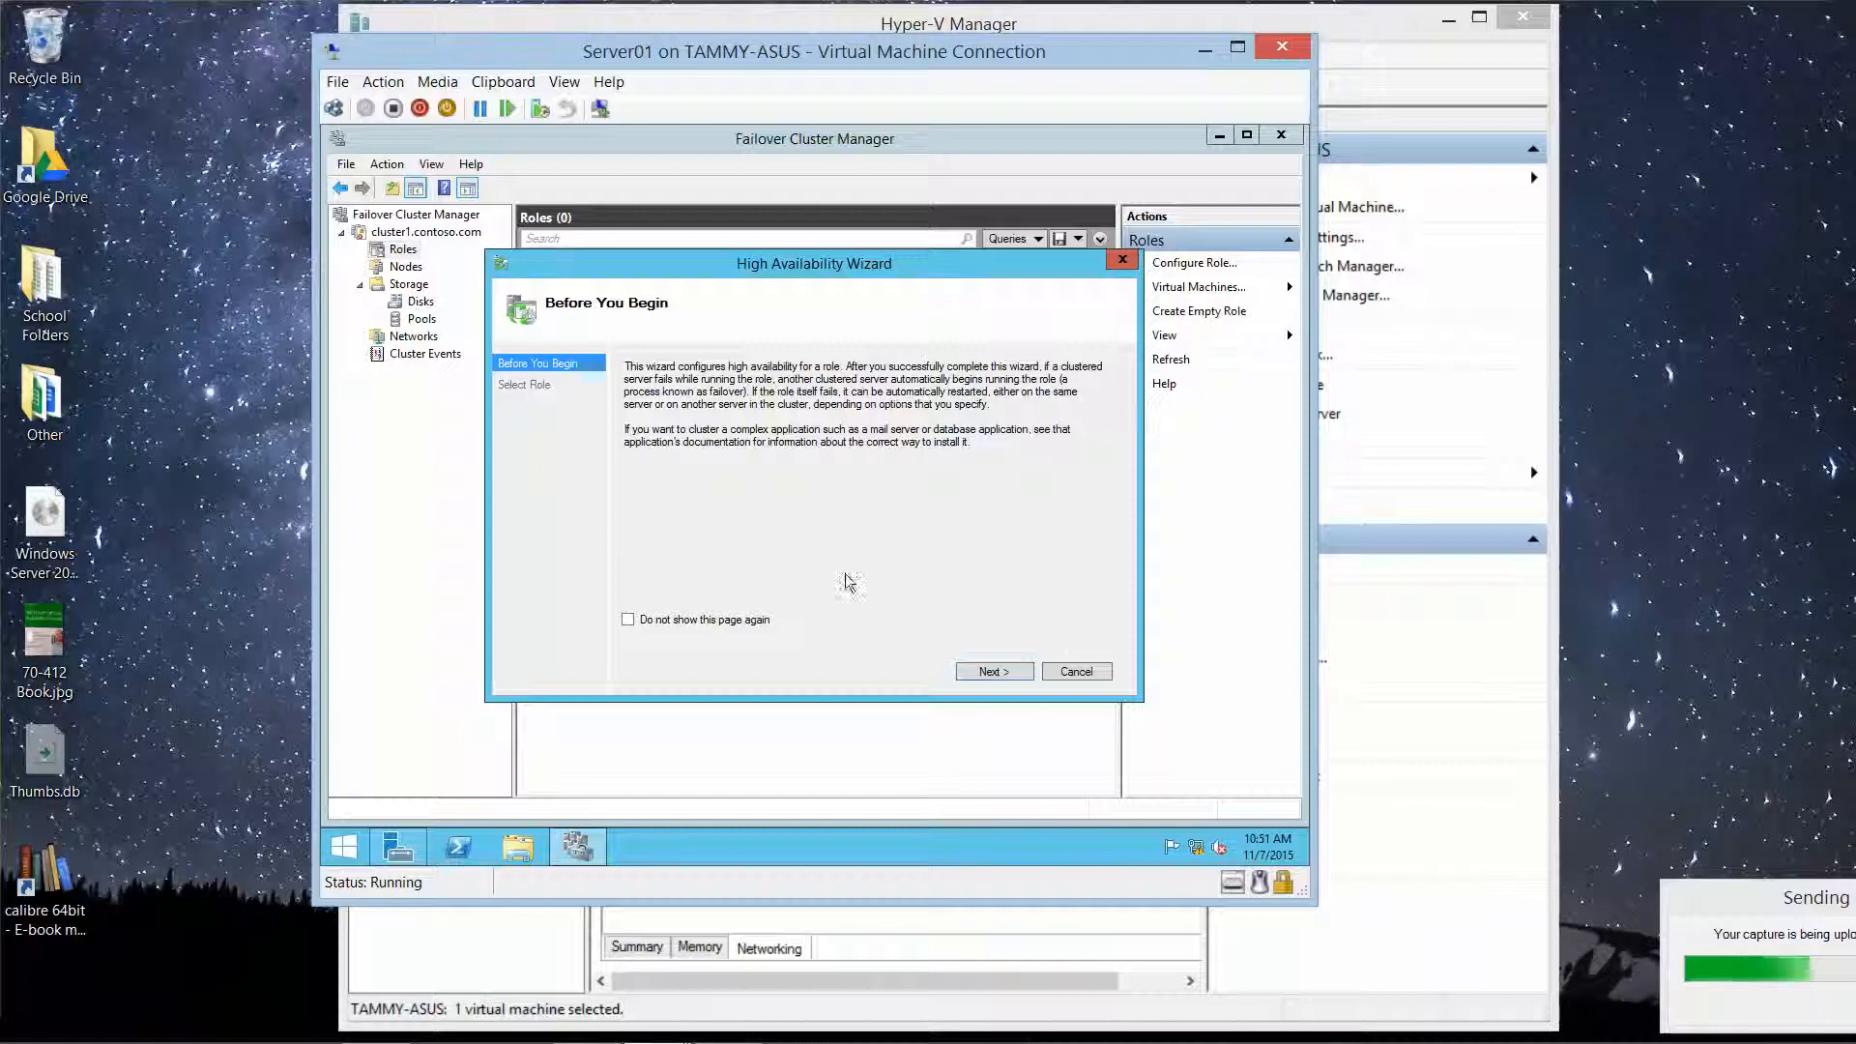
left_click(981, 670)
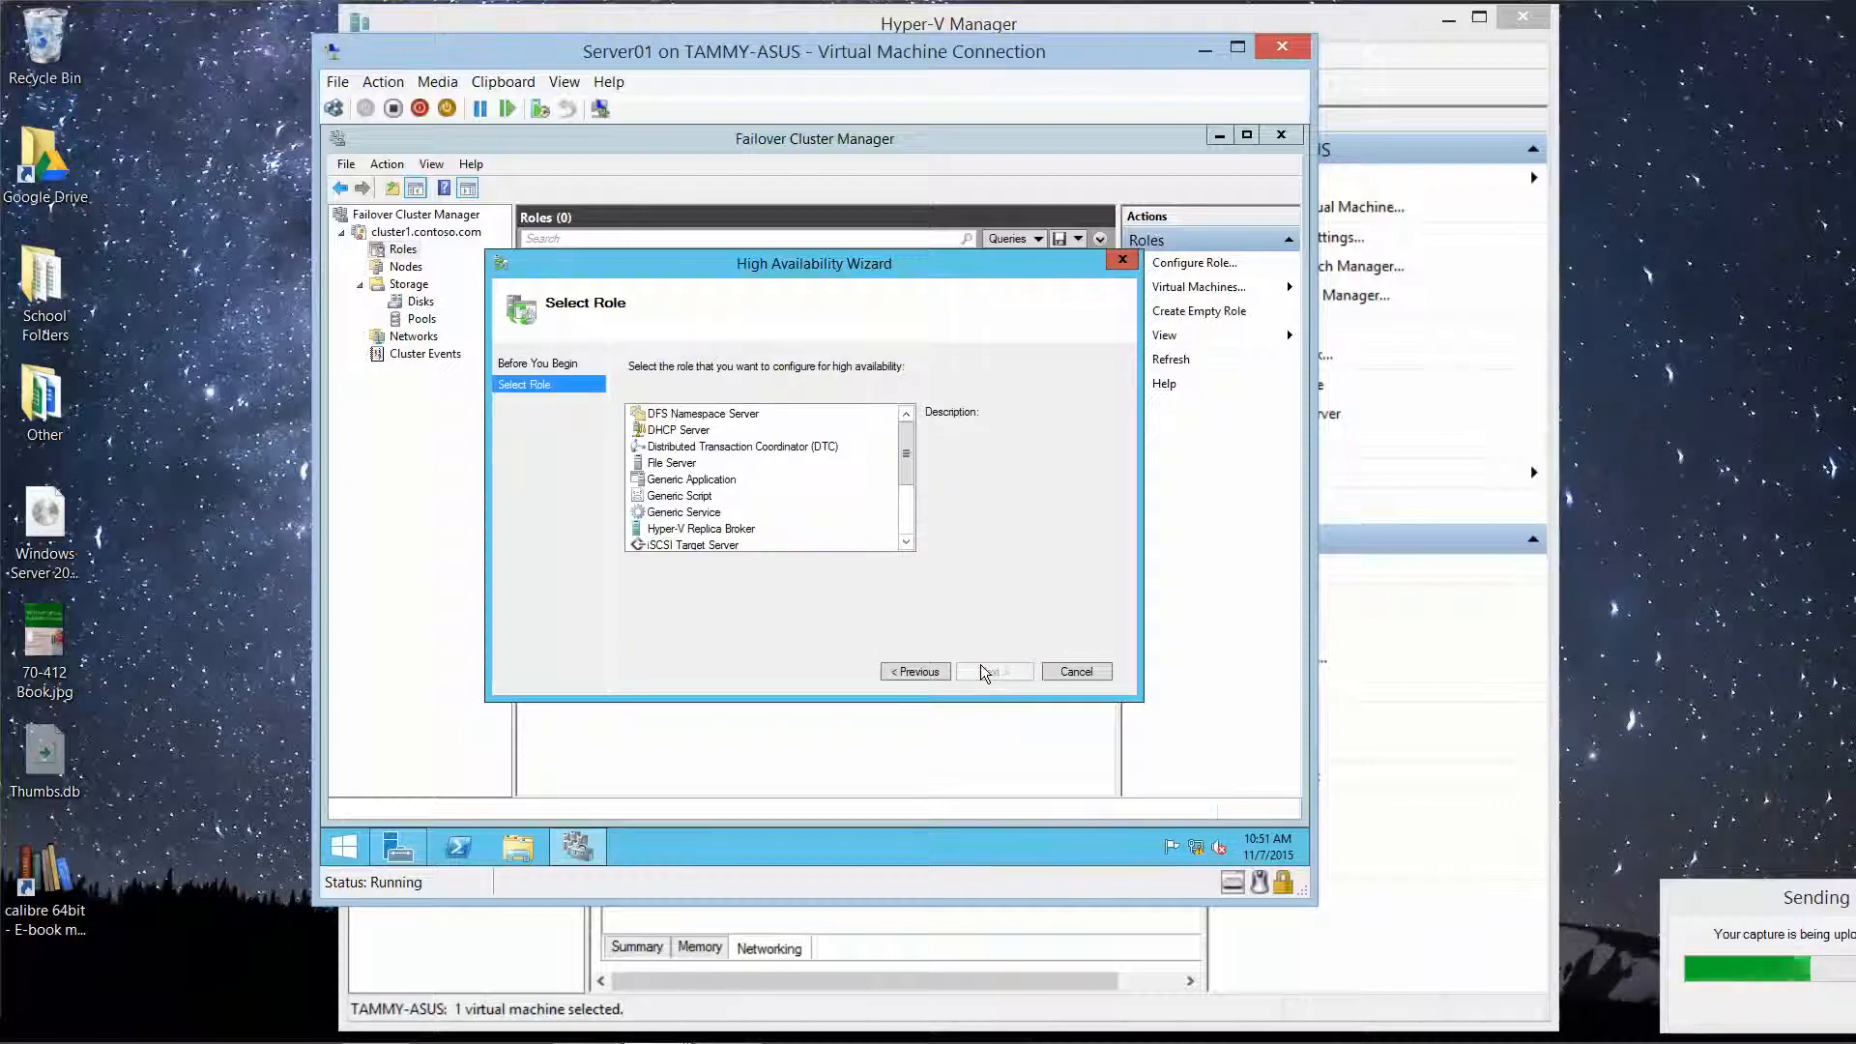
left_click(670, 467)
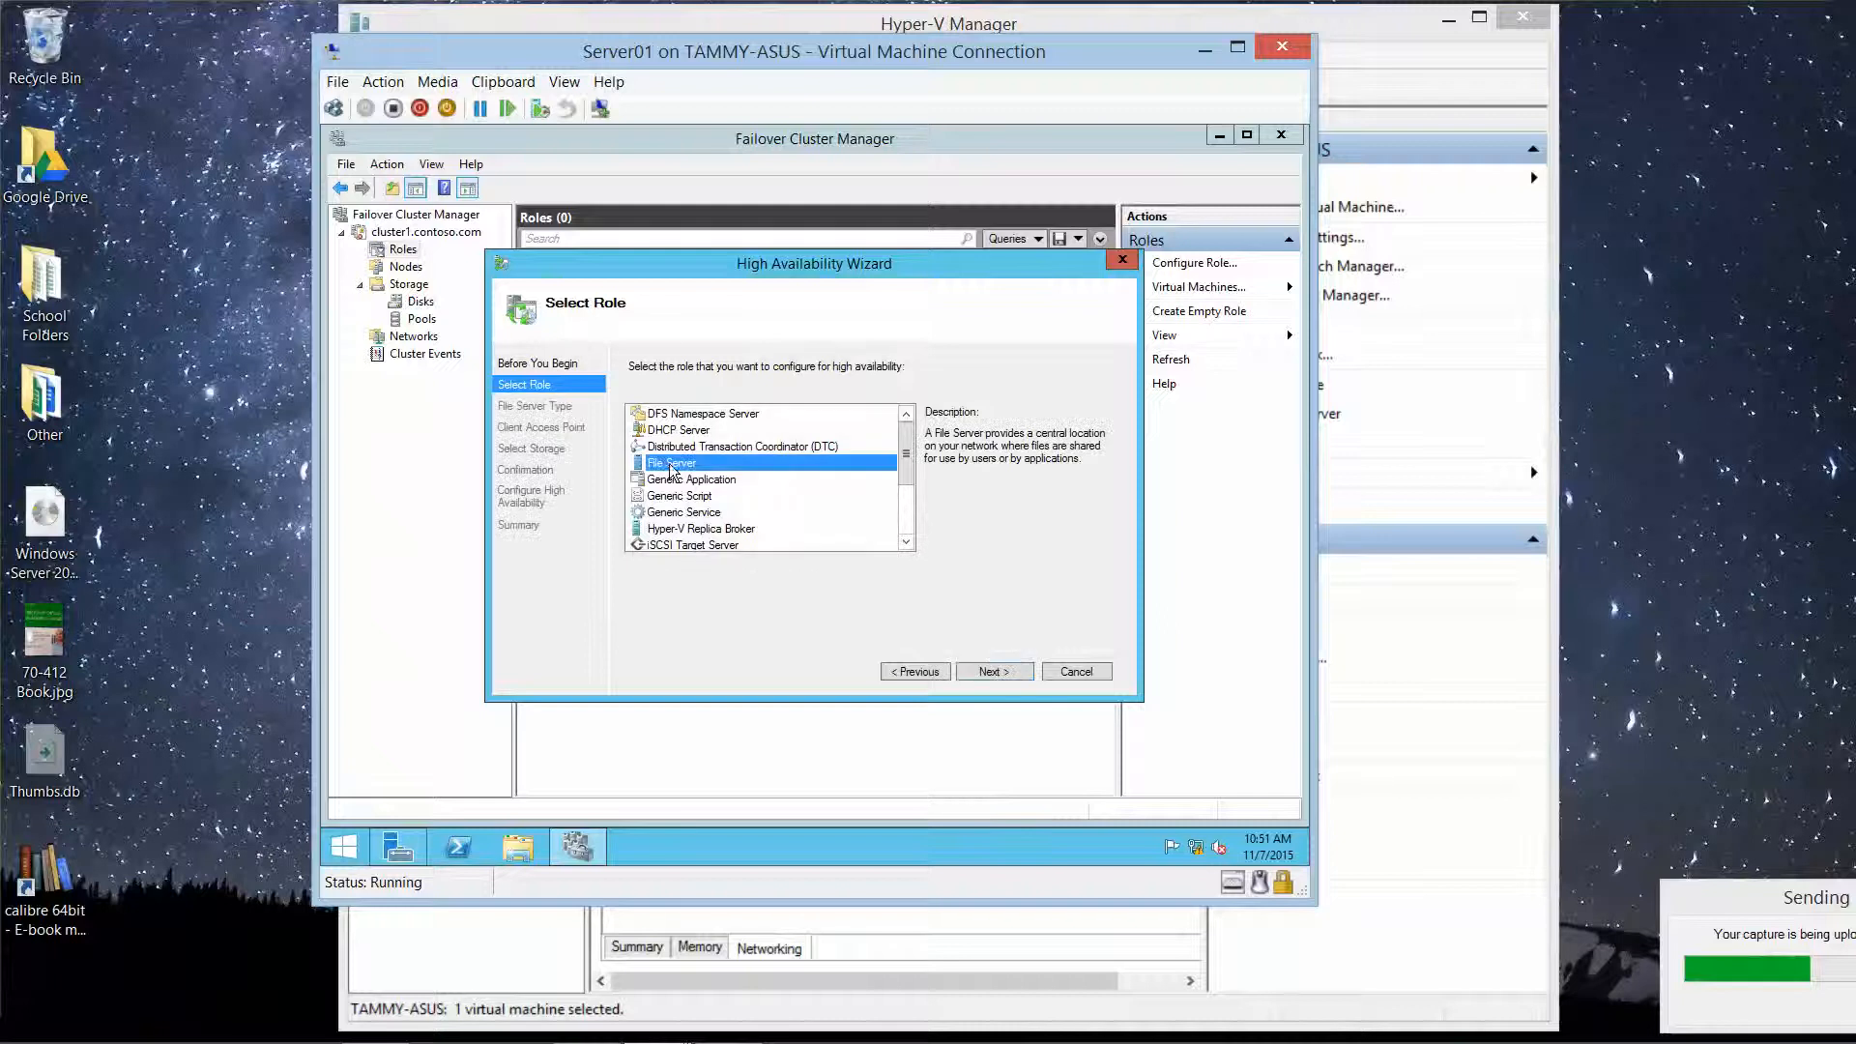
left_click(994, 671)
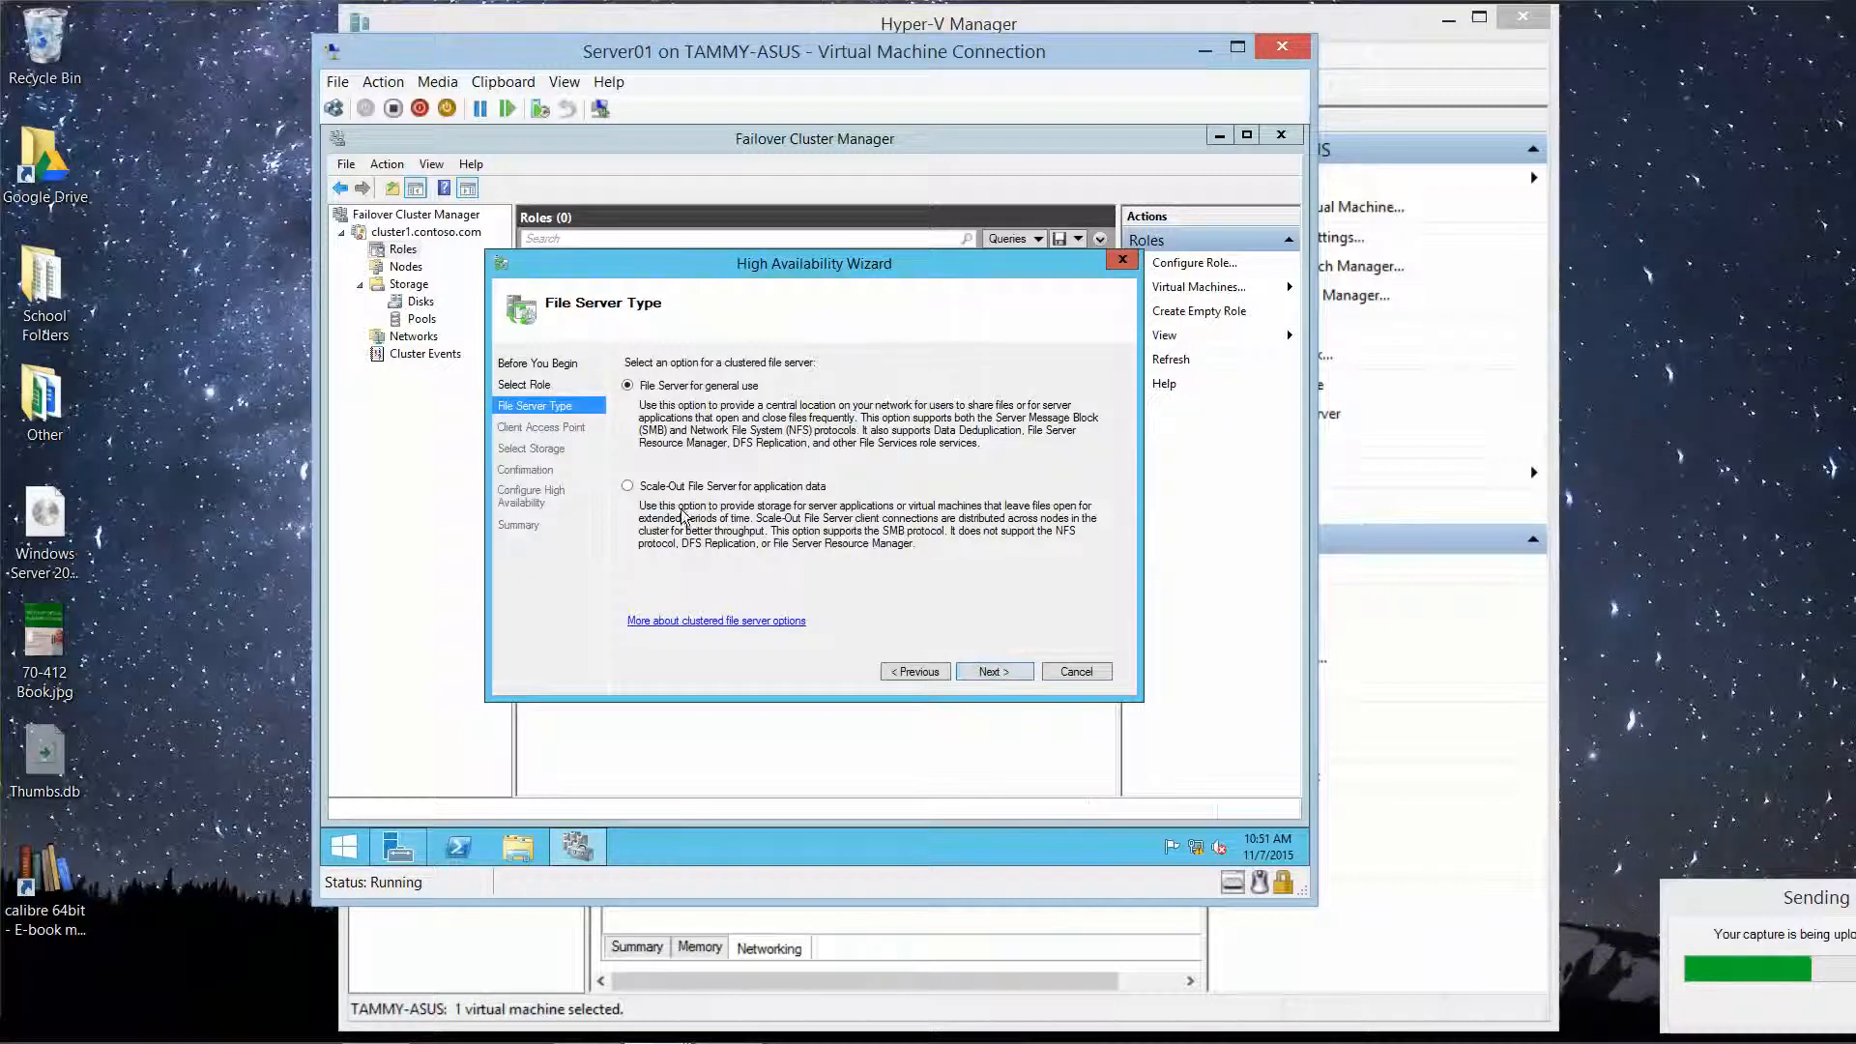
left_click(630, 487)
left_click(1015, 669)
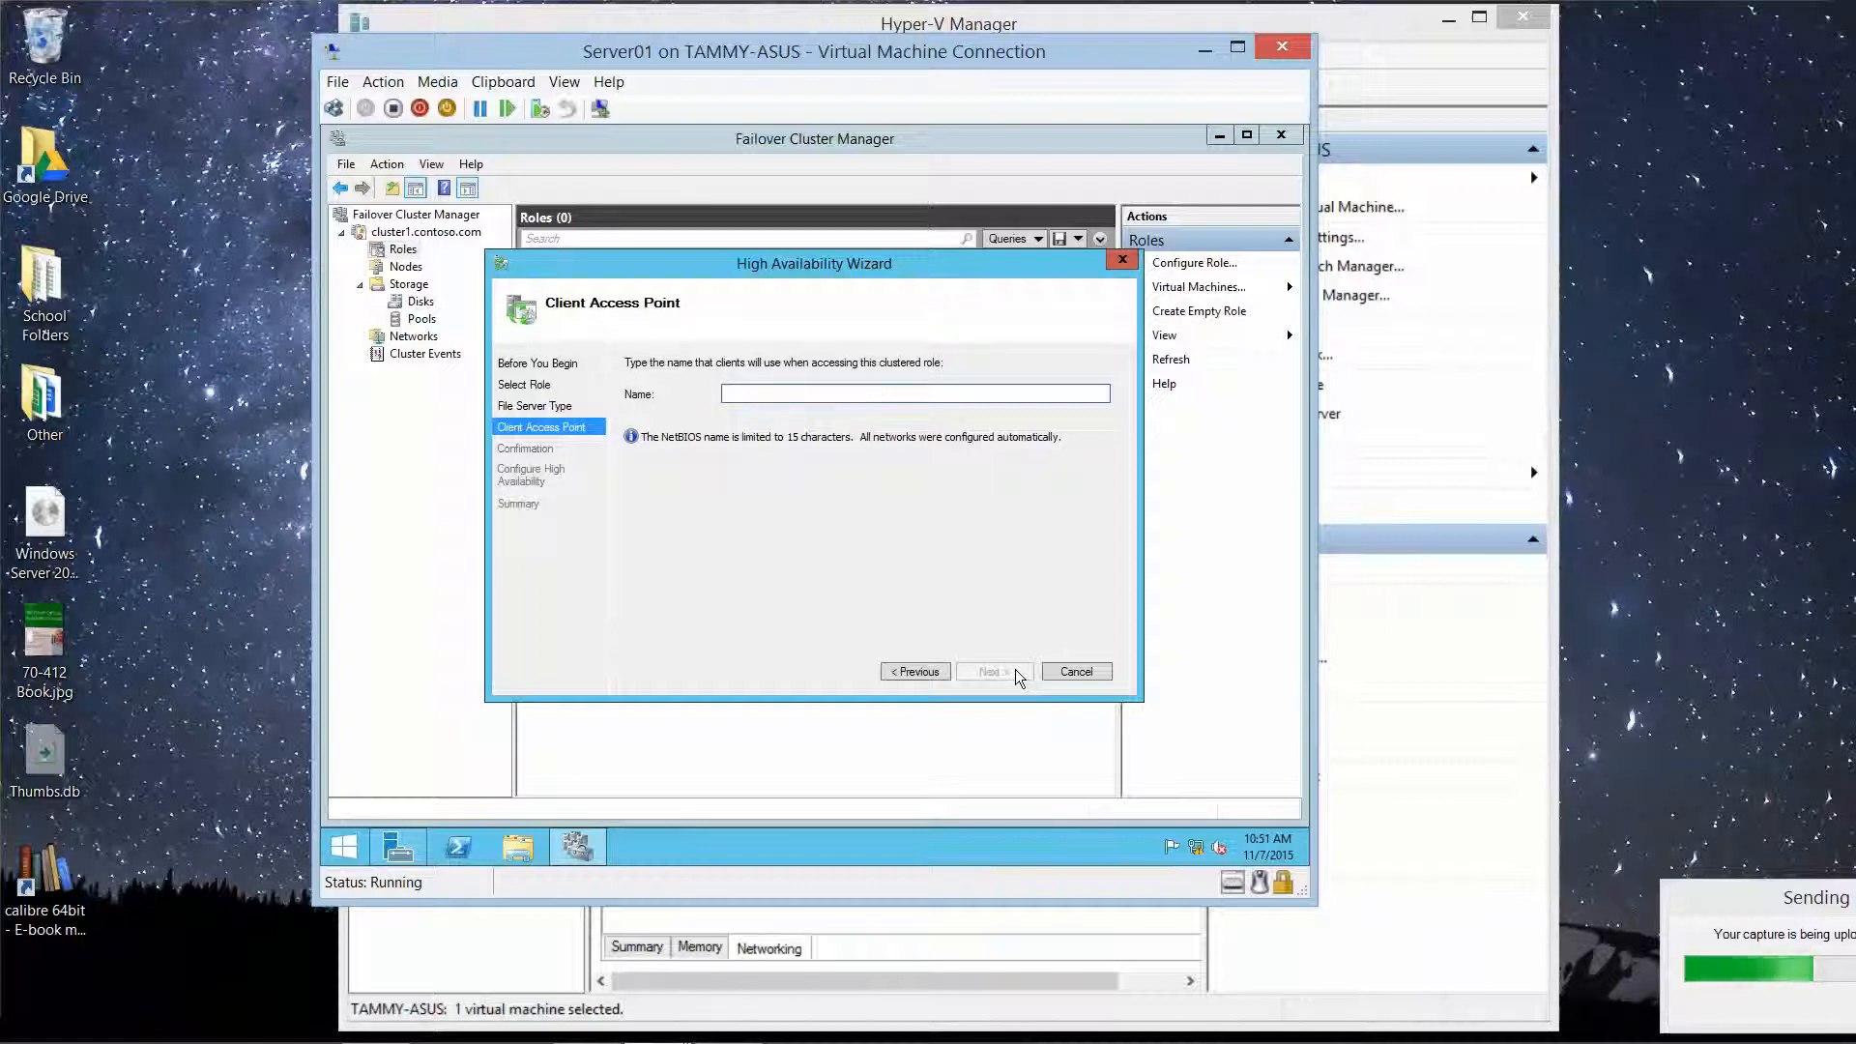
Step: Name the client access point FileServer and finish creating the highly available role
type("FileServer")
left_click(1007, 671)
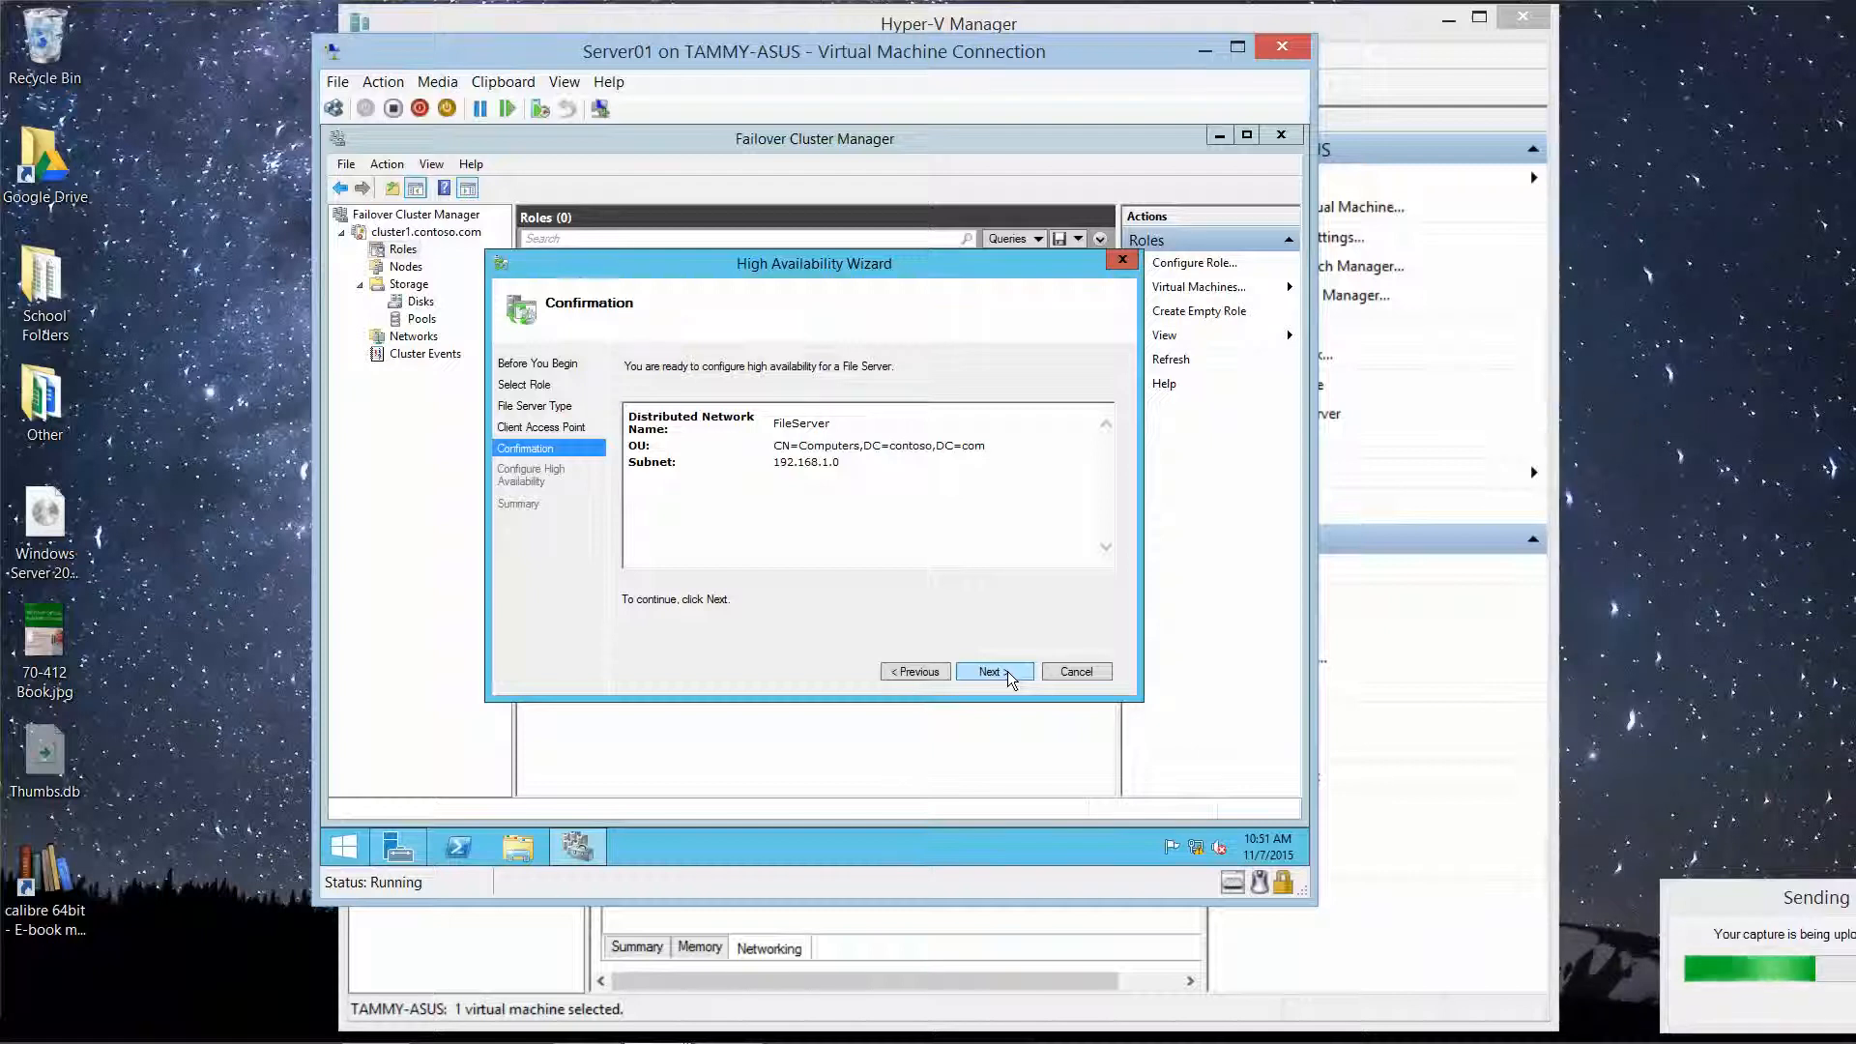
left_click(1008, 671)
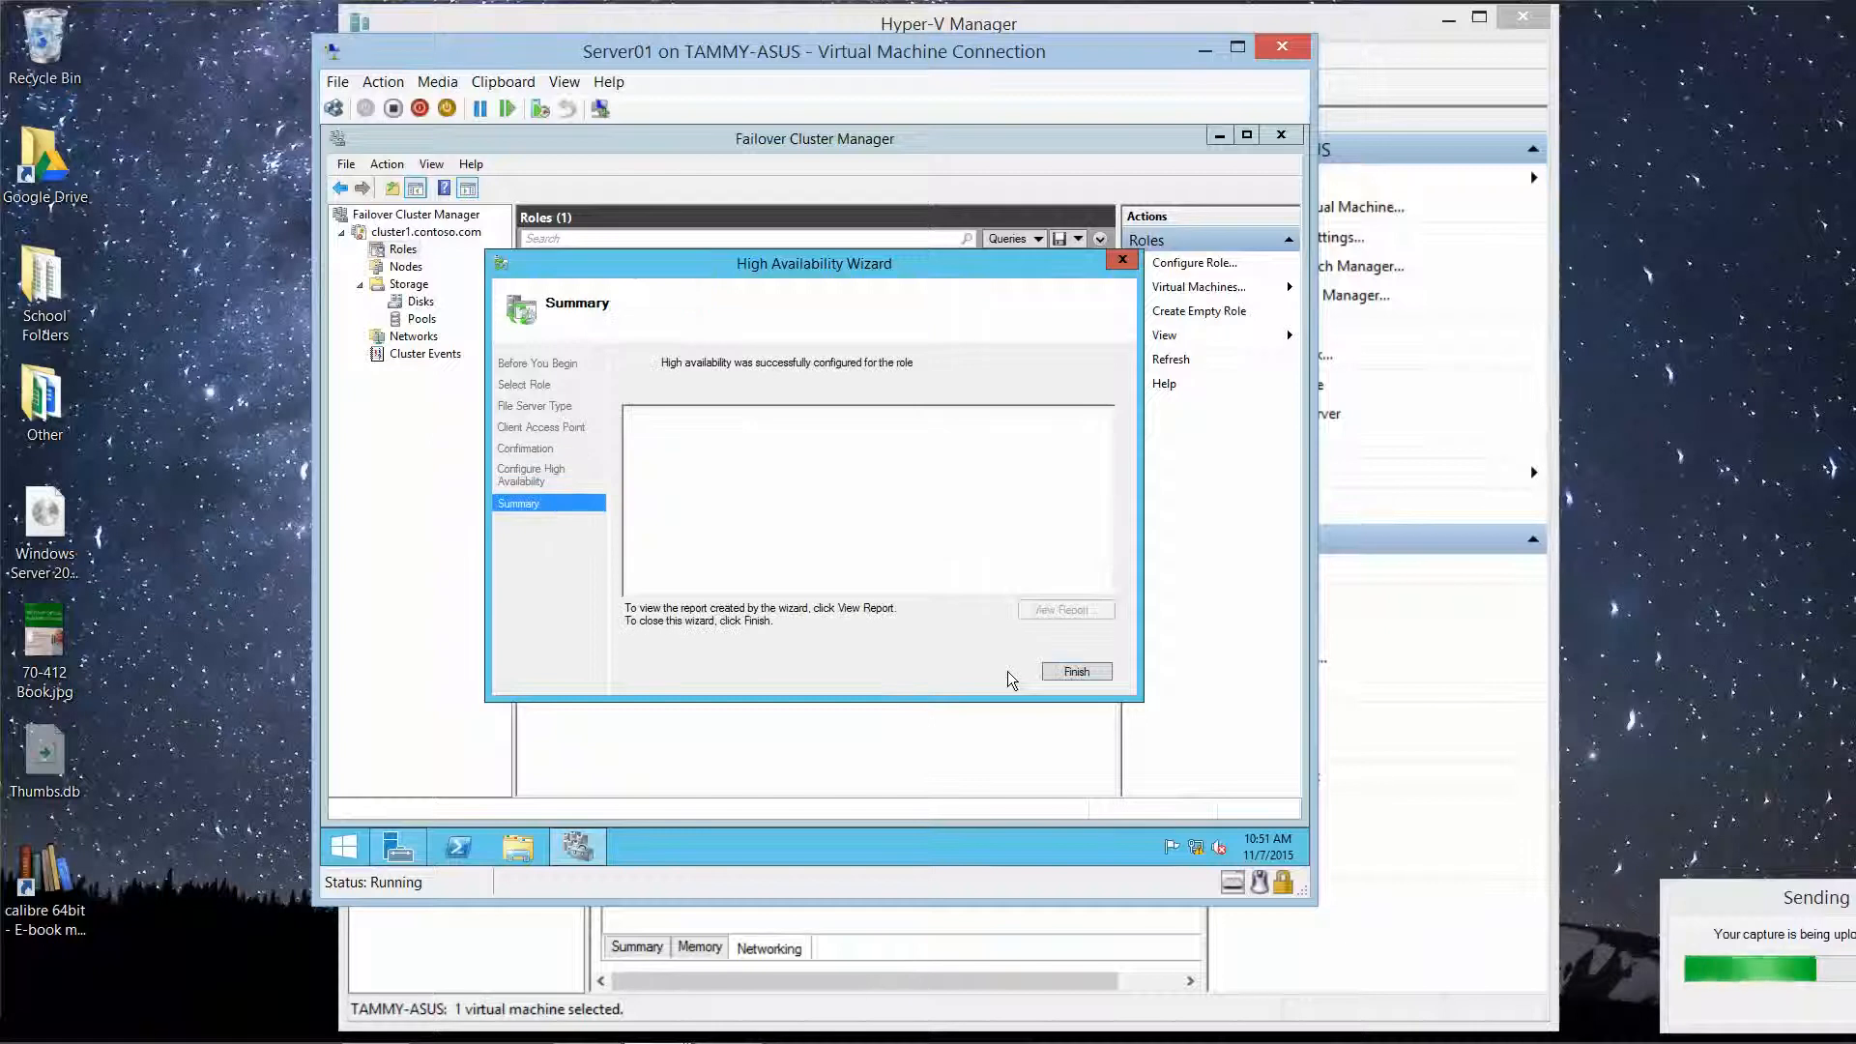
left_click(1087, 671)
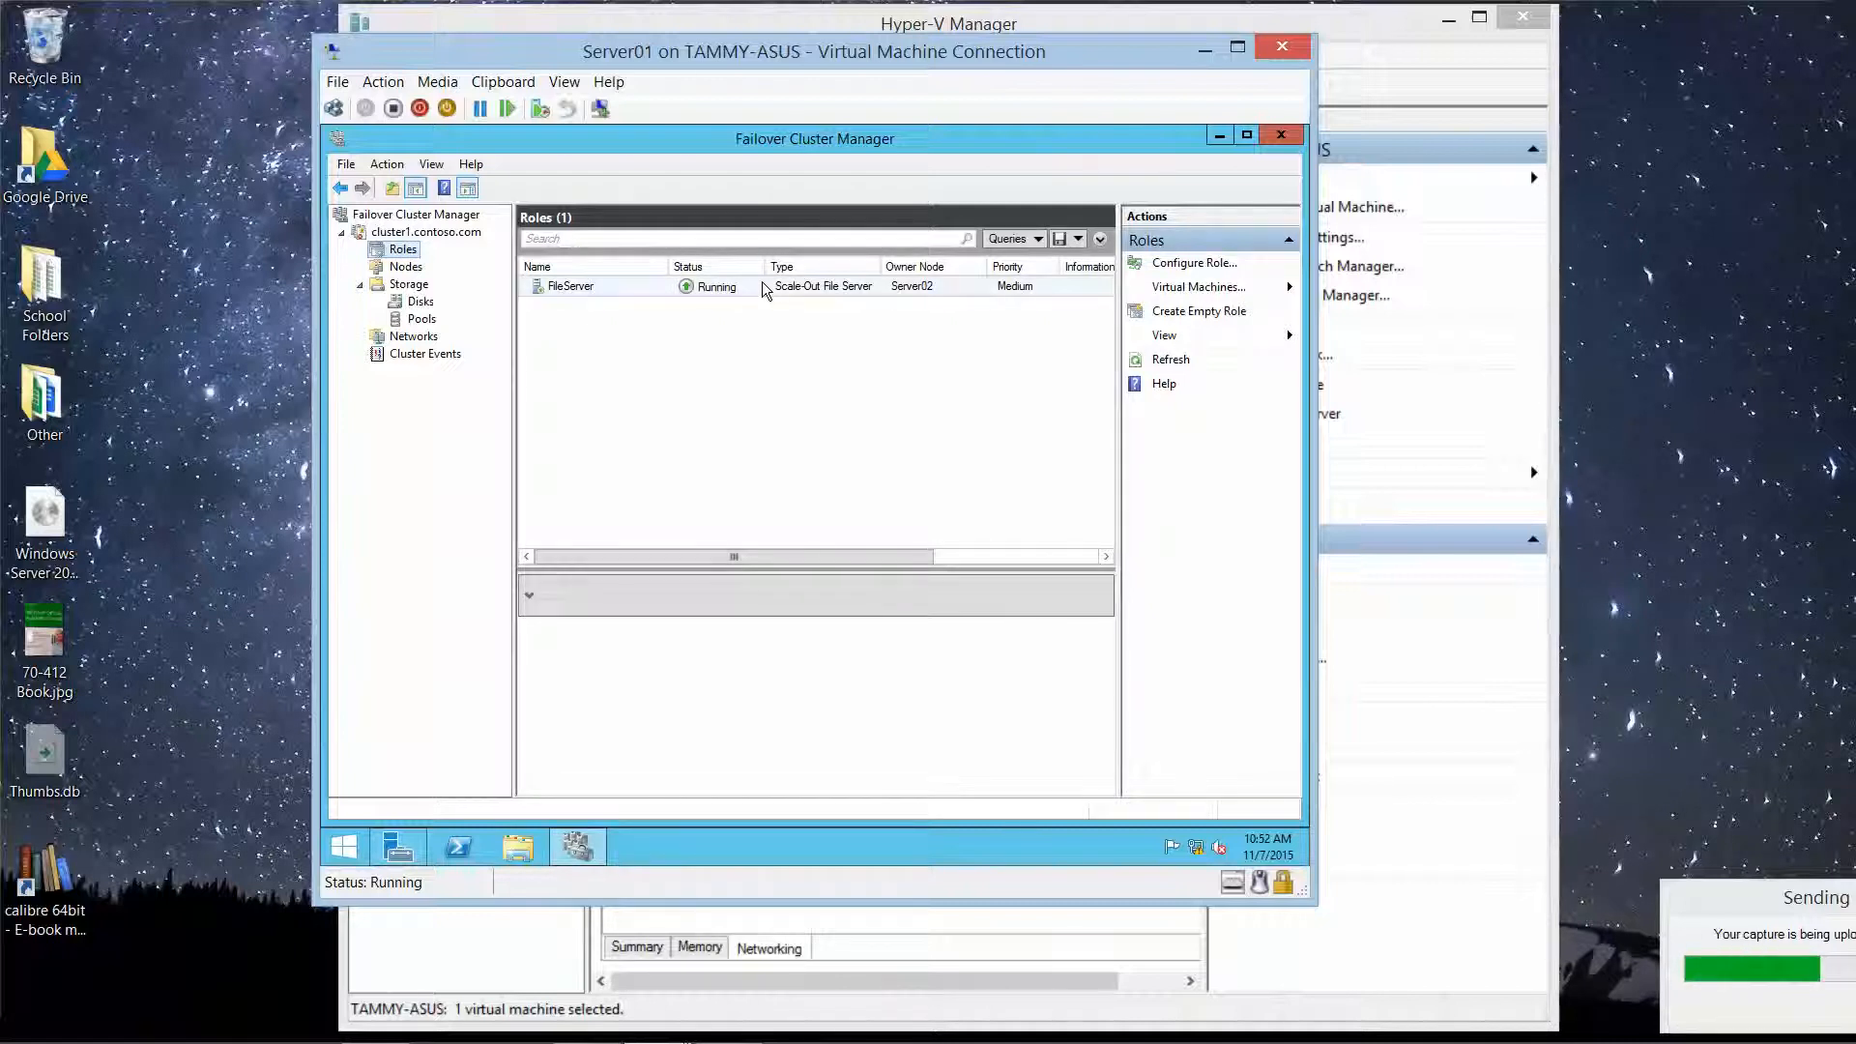
Step: Move the FileServer role to node Server01
right_click(595, 286)
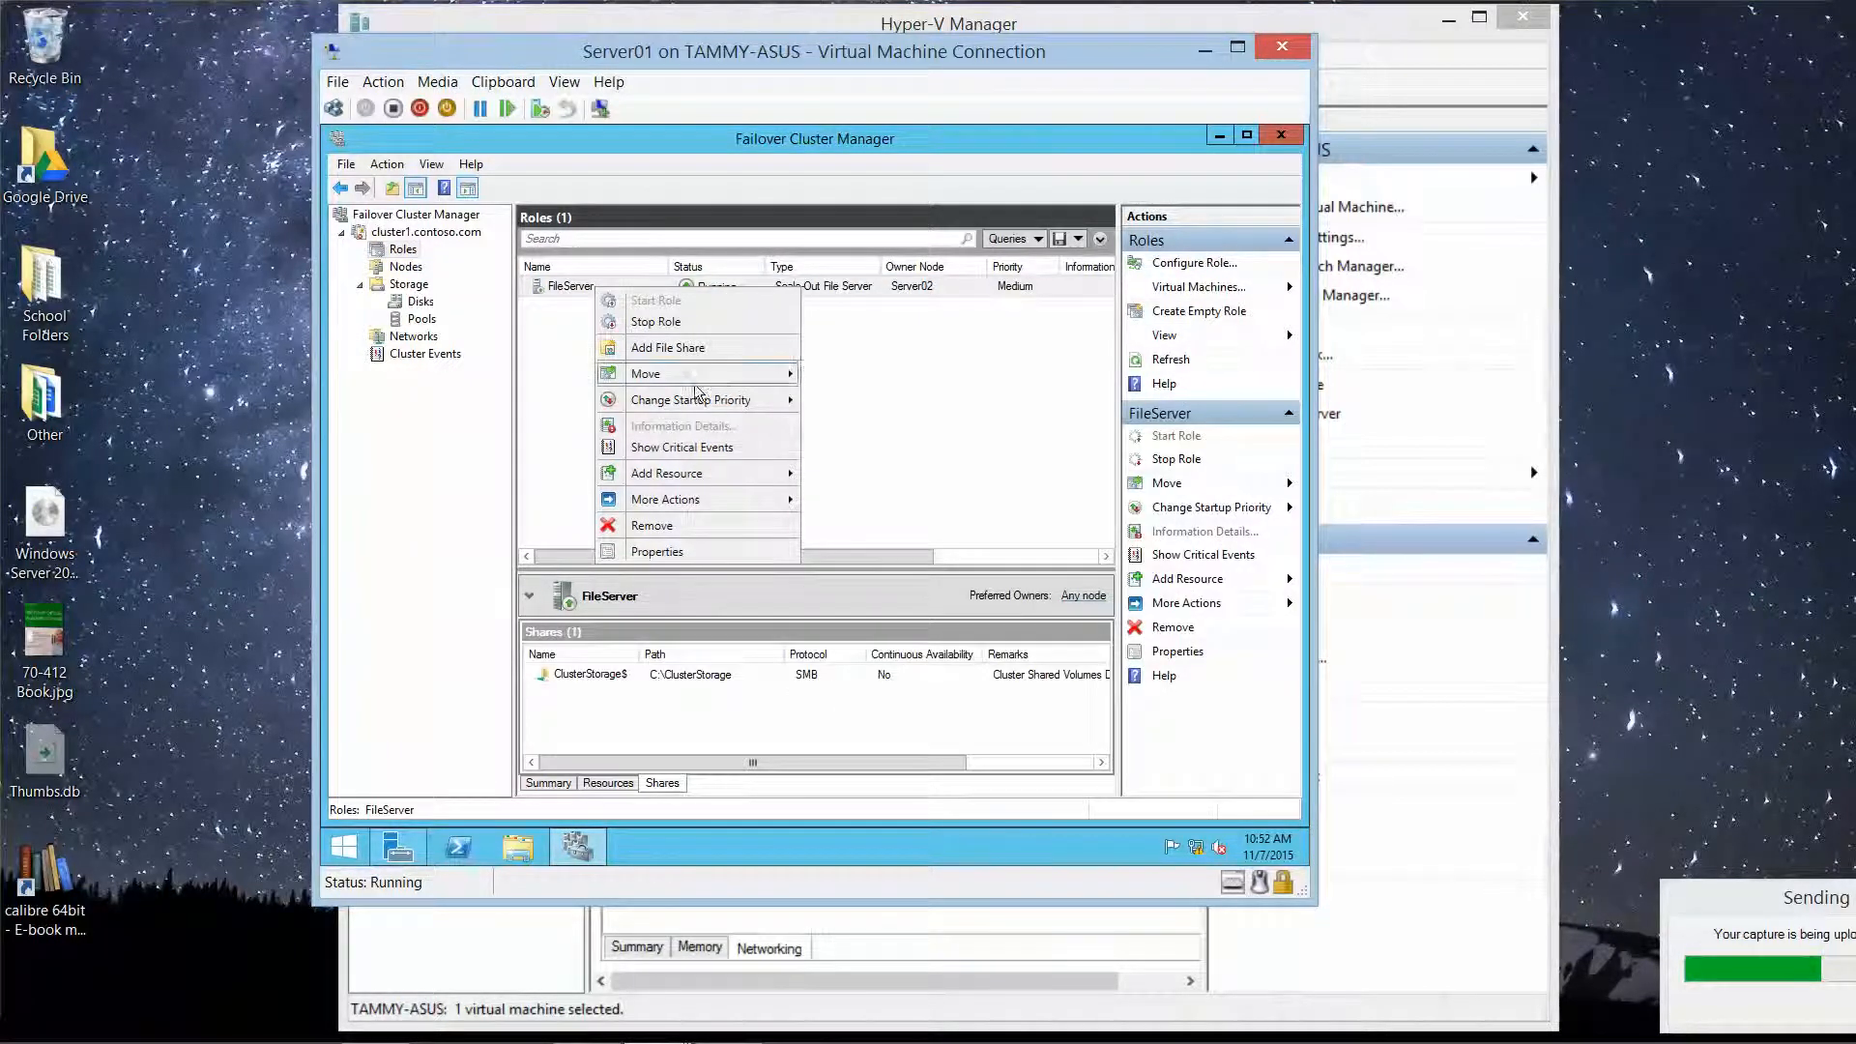
mouse_move(705, 382)
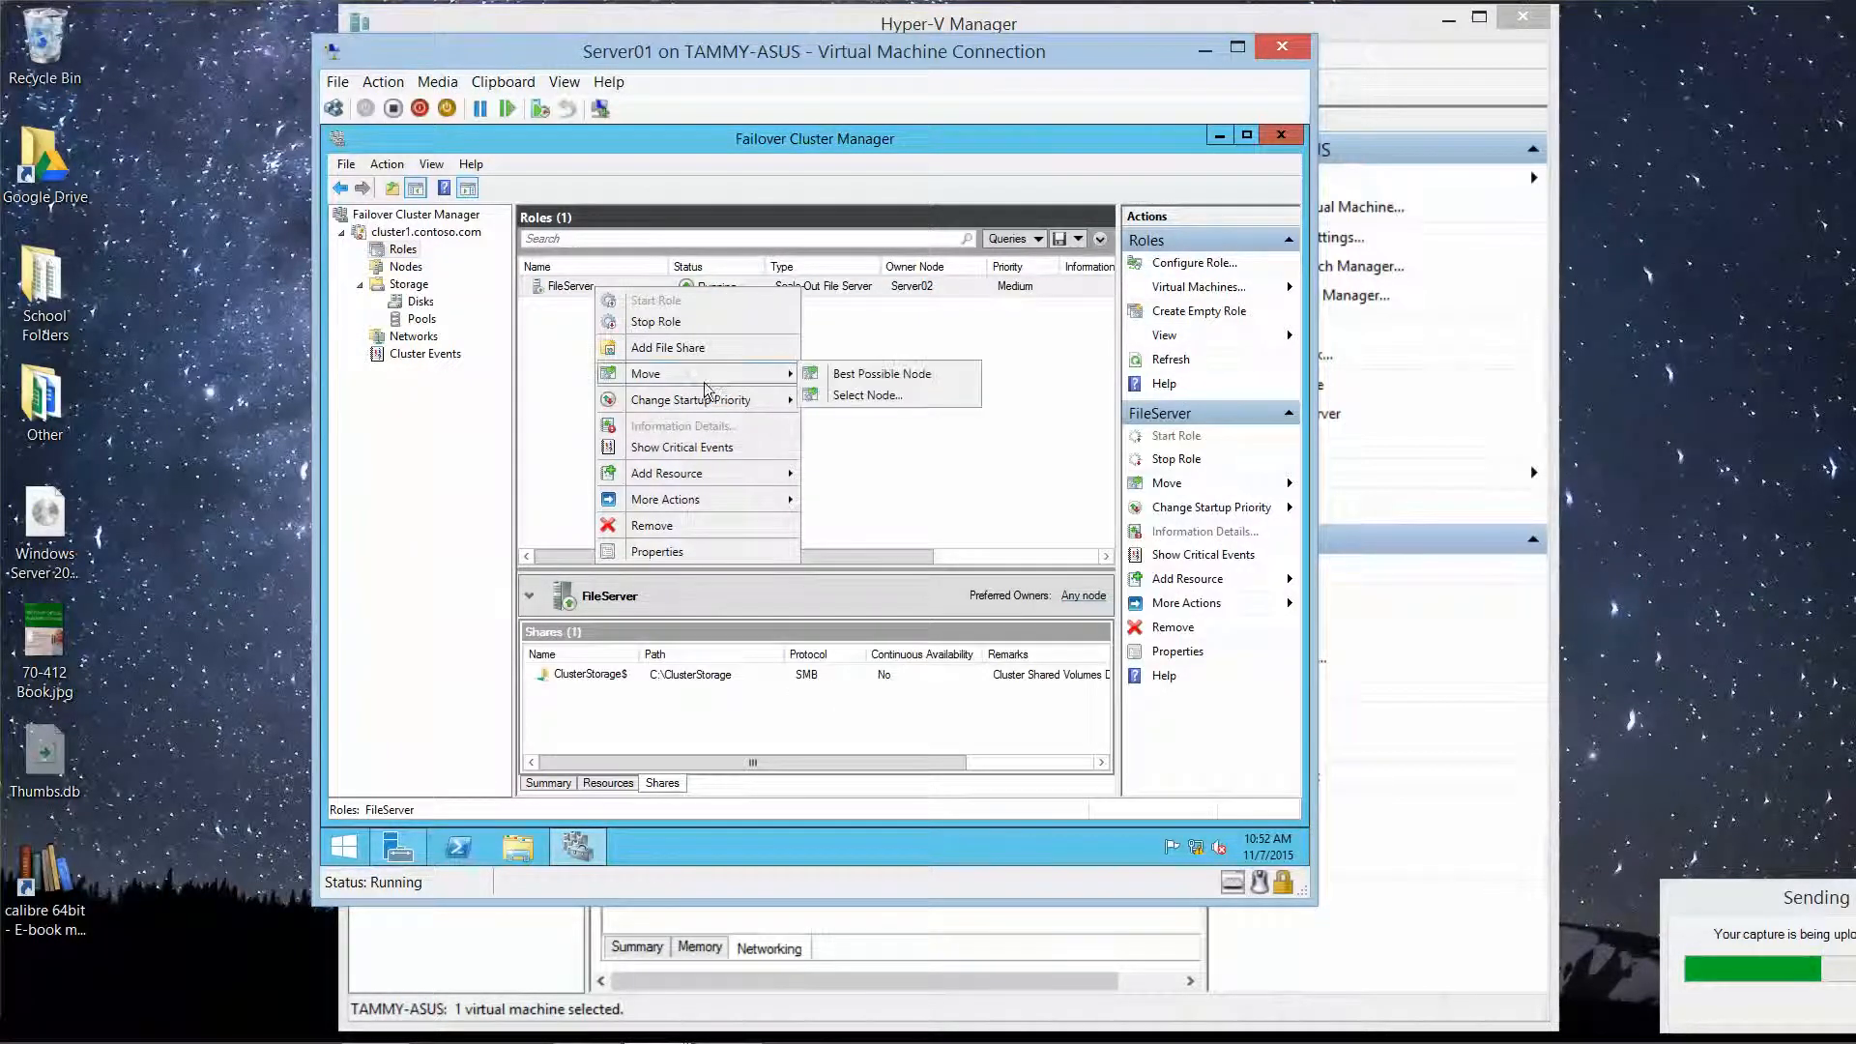
left_click(863, 396)
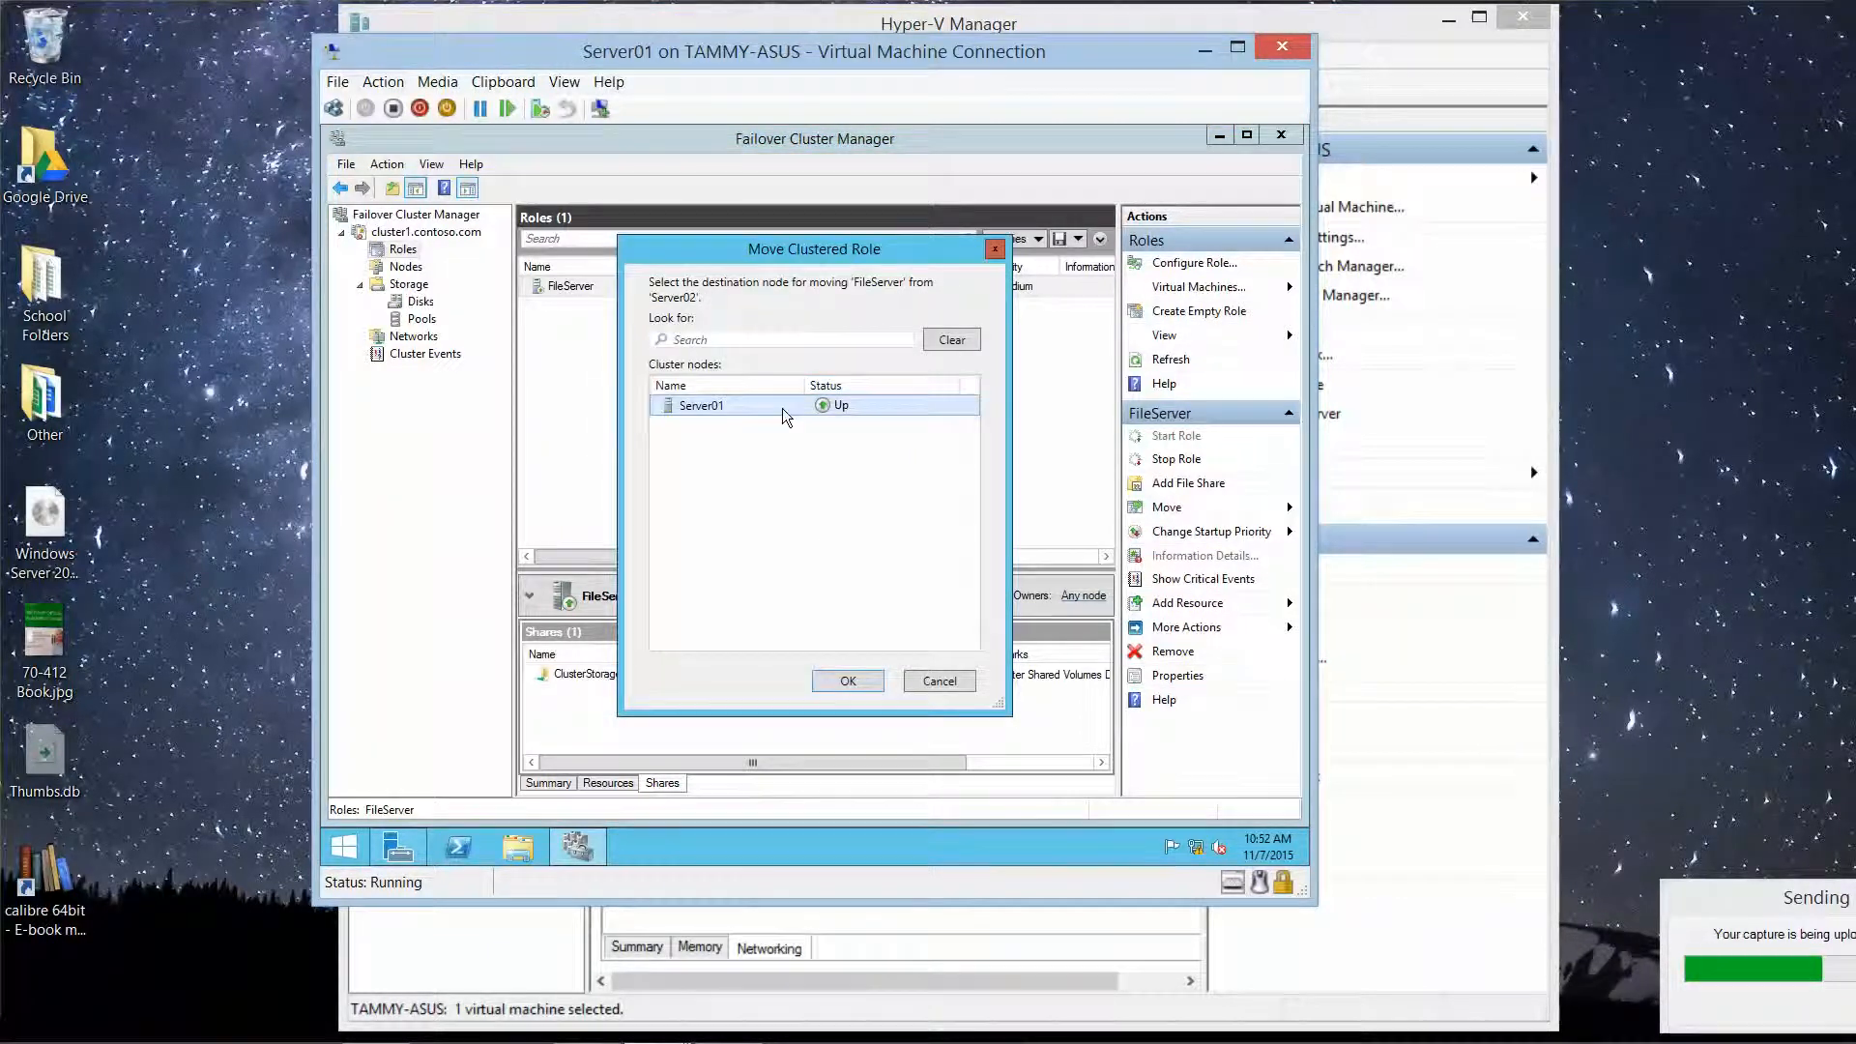
left_click(848, 682)
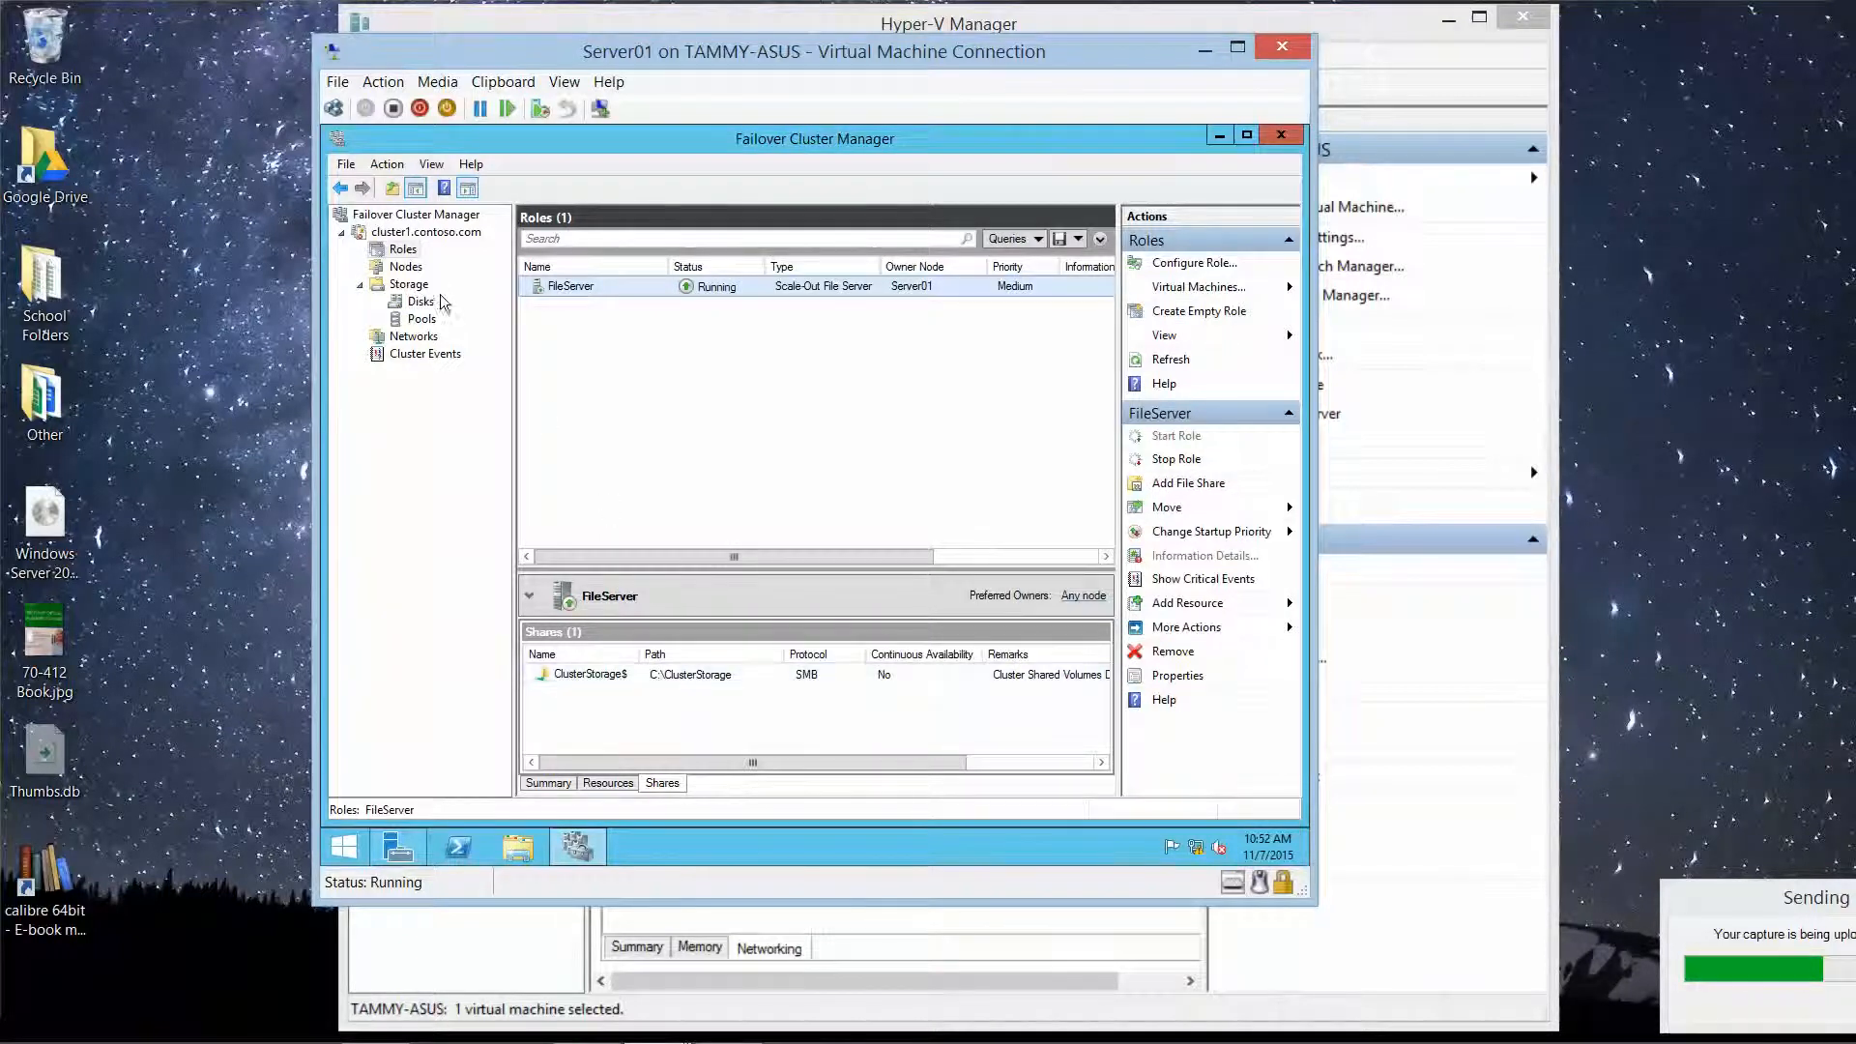
left_click(402, 254)
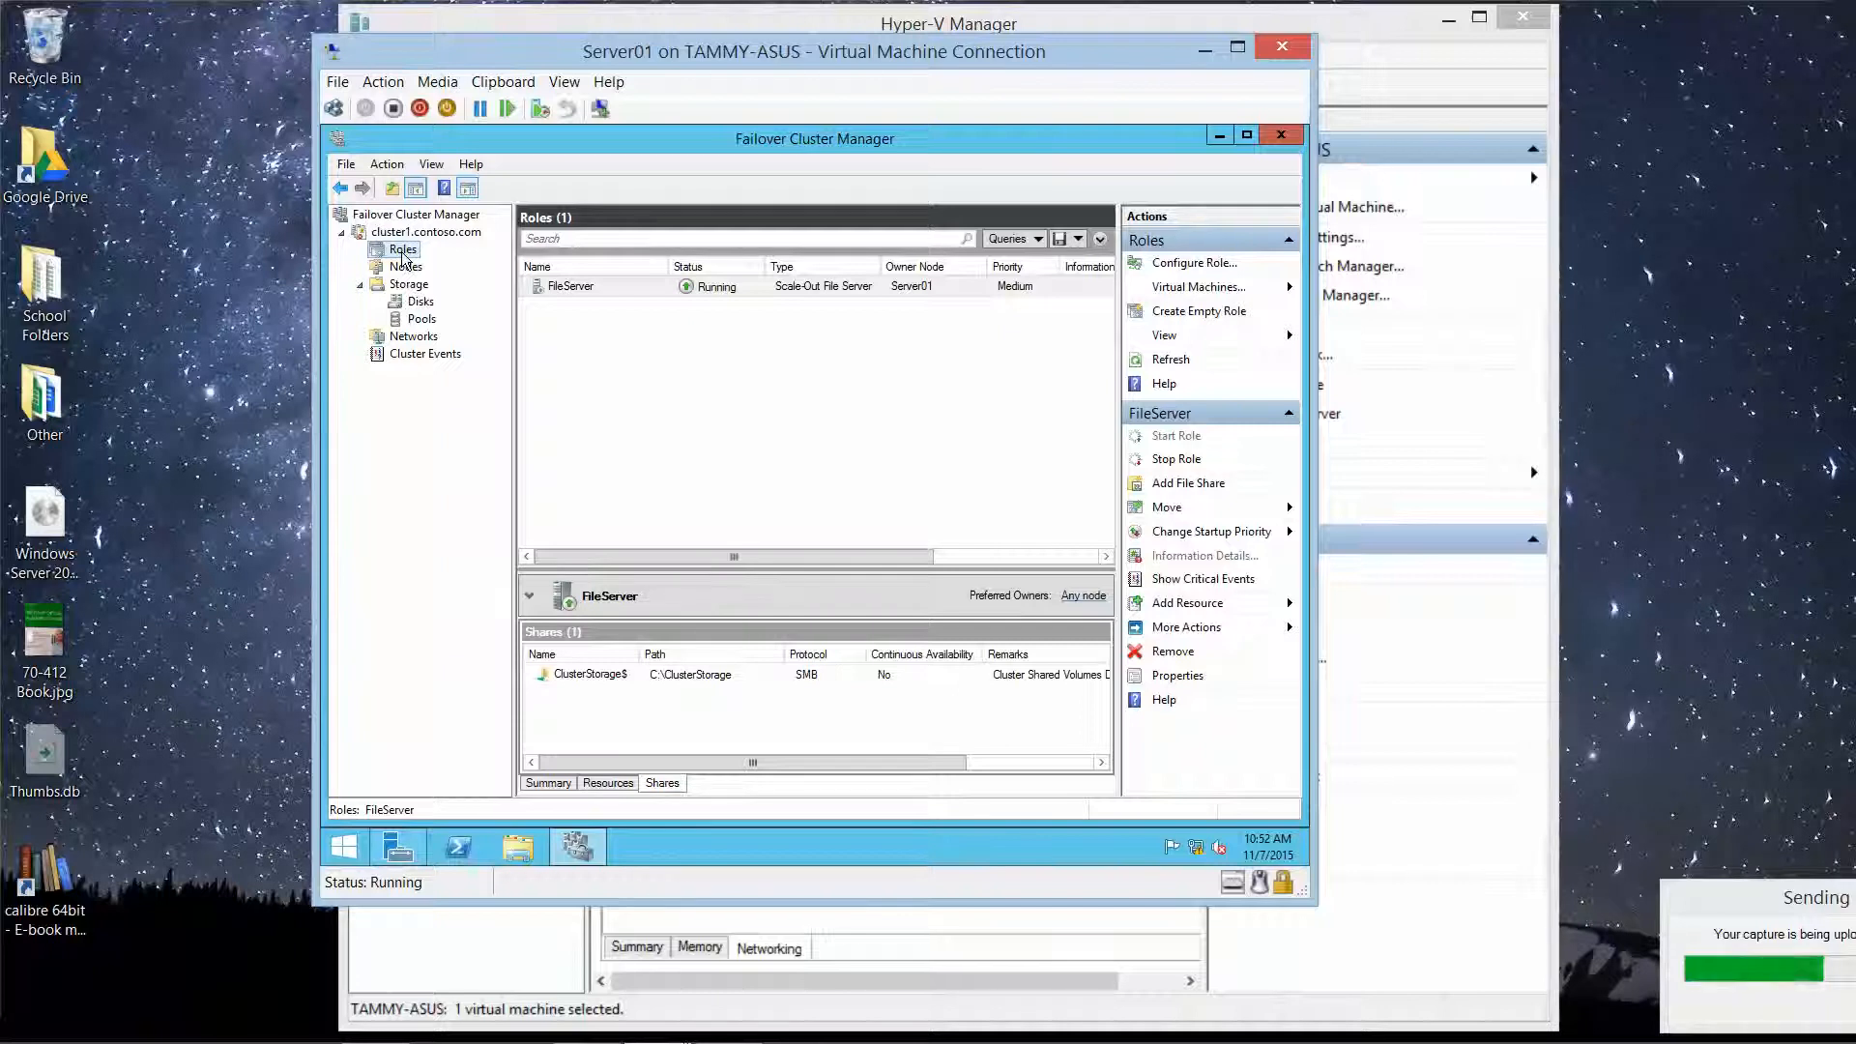
Step: Start a quick SMB share on FileServer, located on C:\ClusterStorage\Volume1
right_click(579, 287)
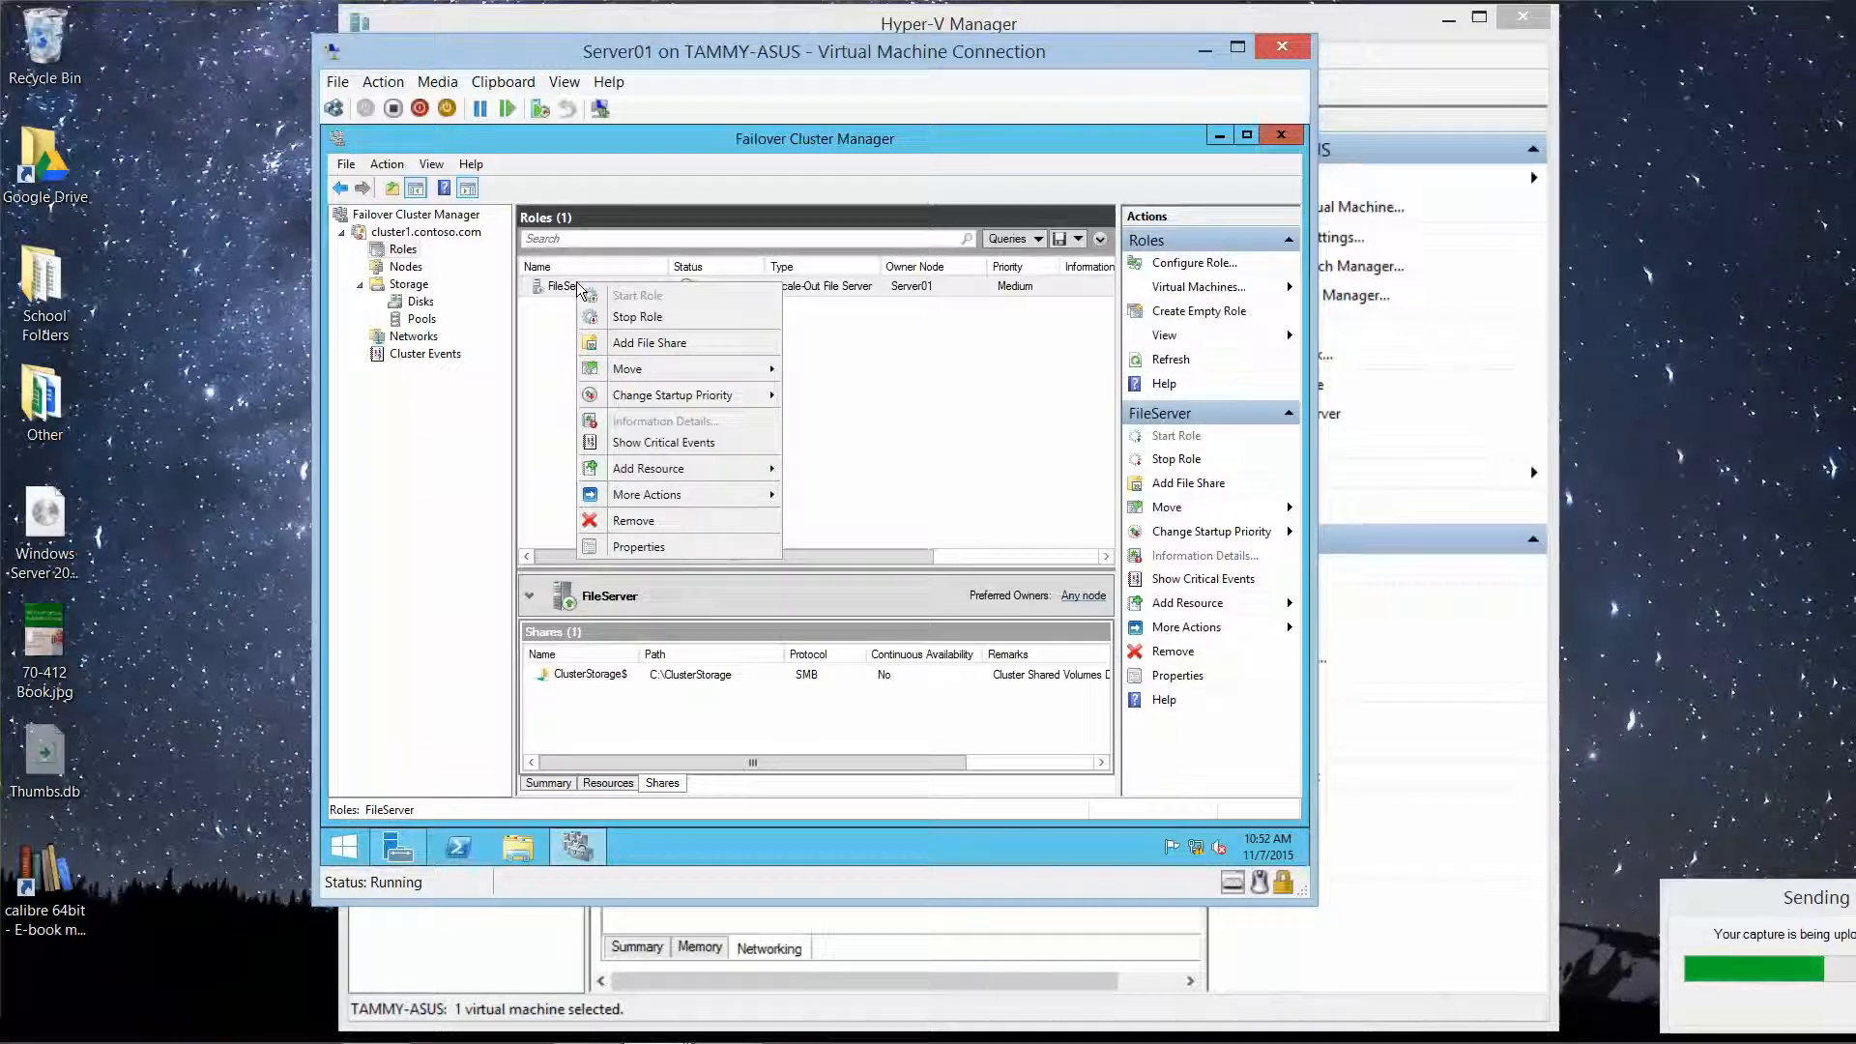
left_click(623, 337)
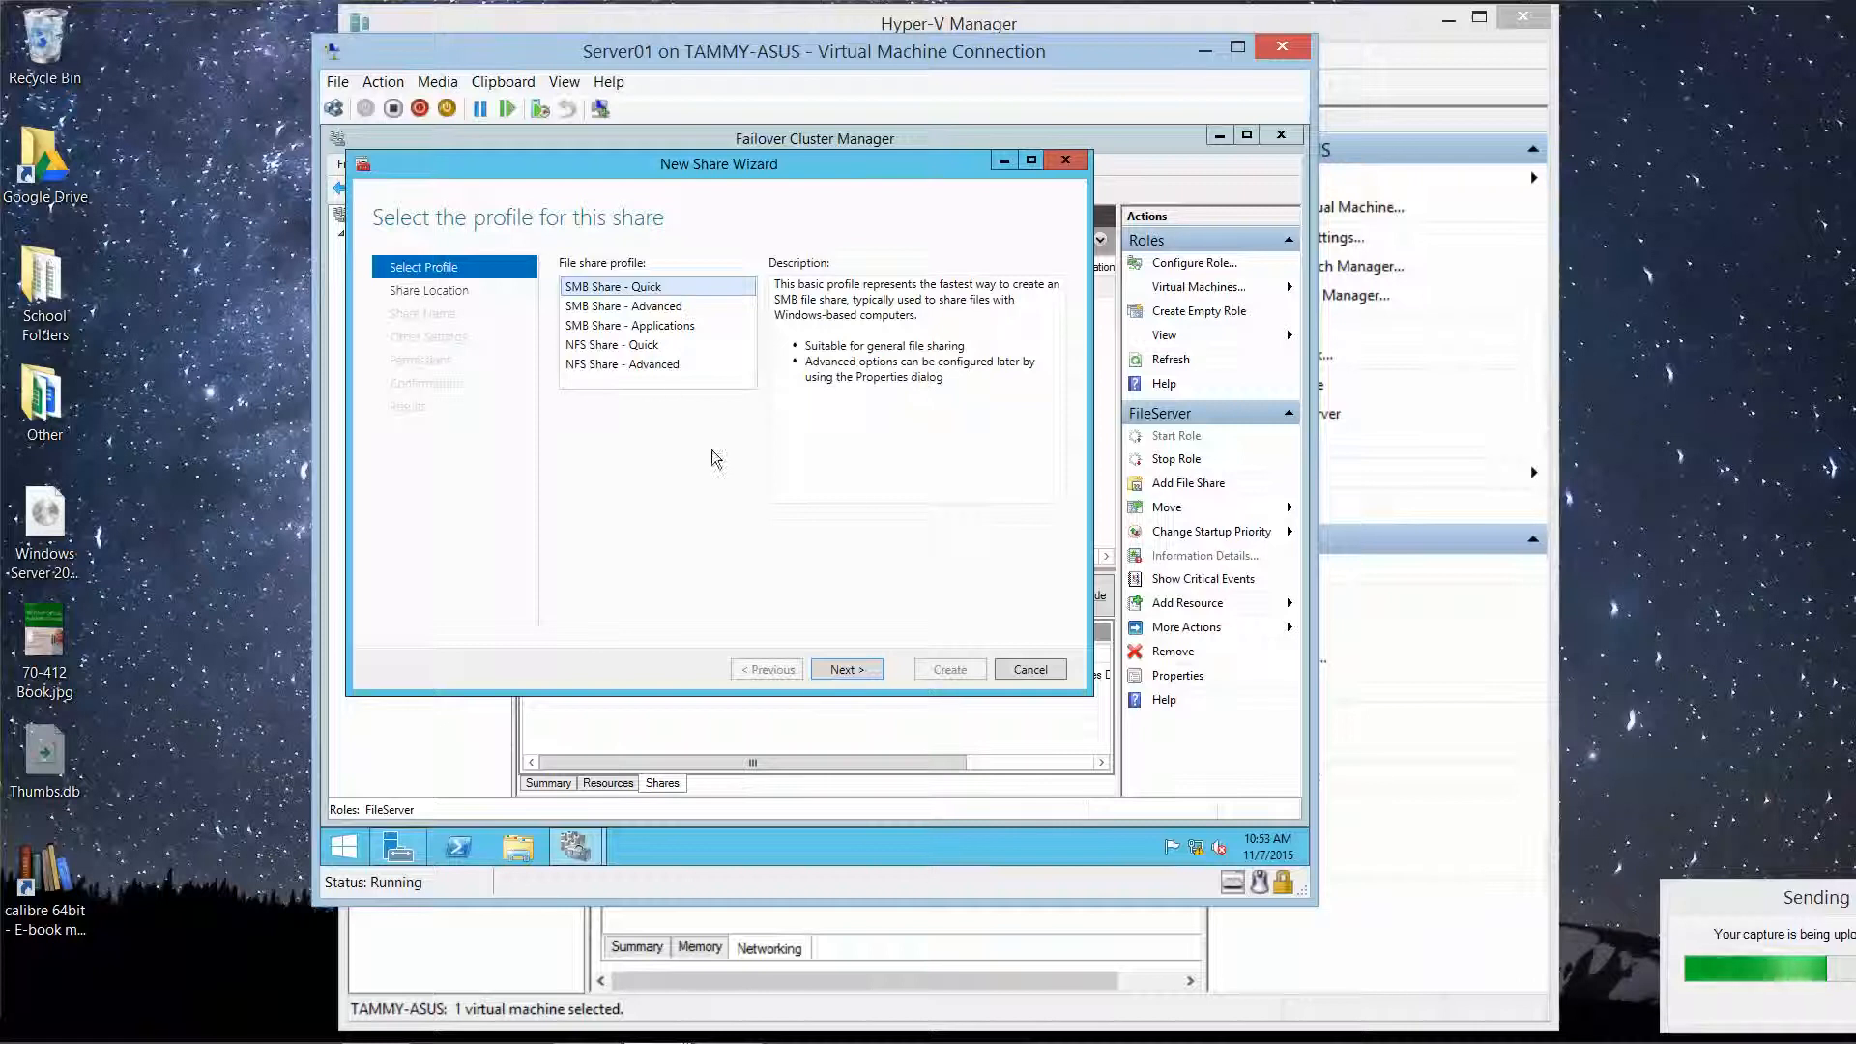
left_click(861, 670)
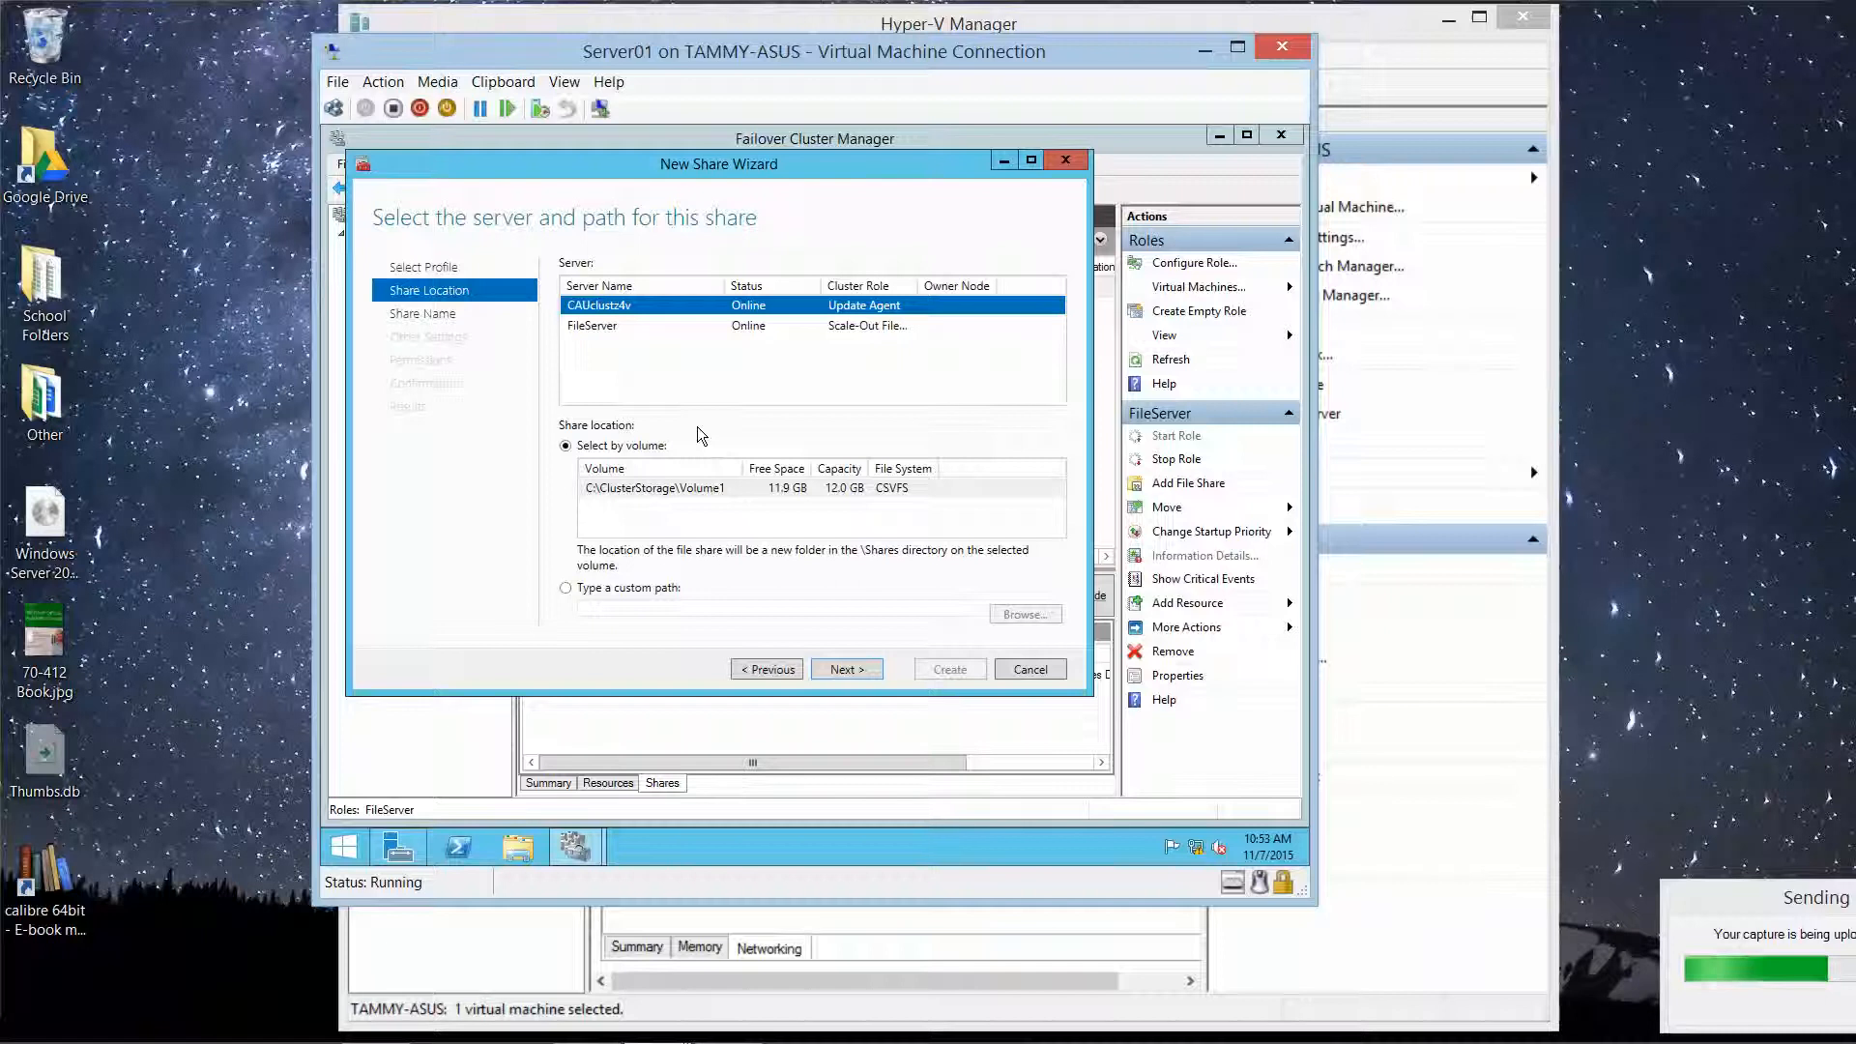
left_click(590, 328)
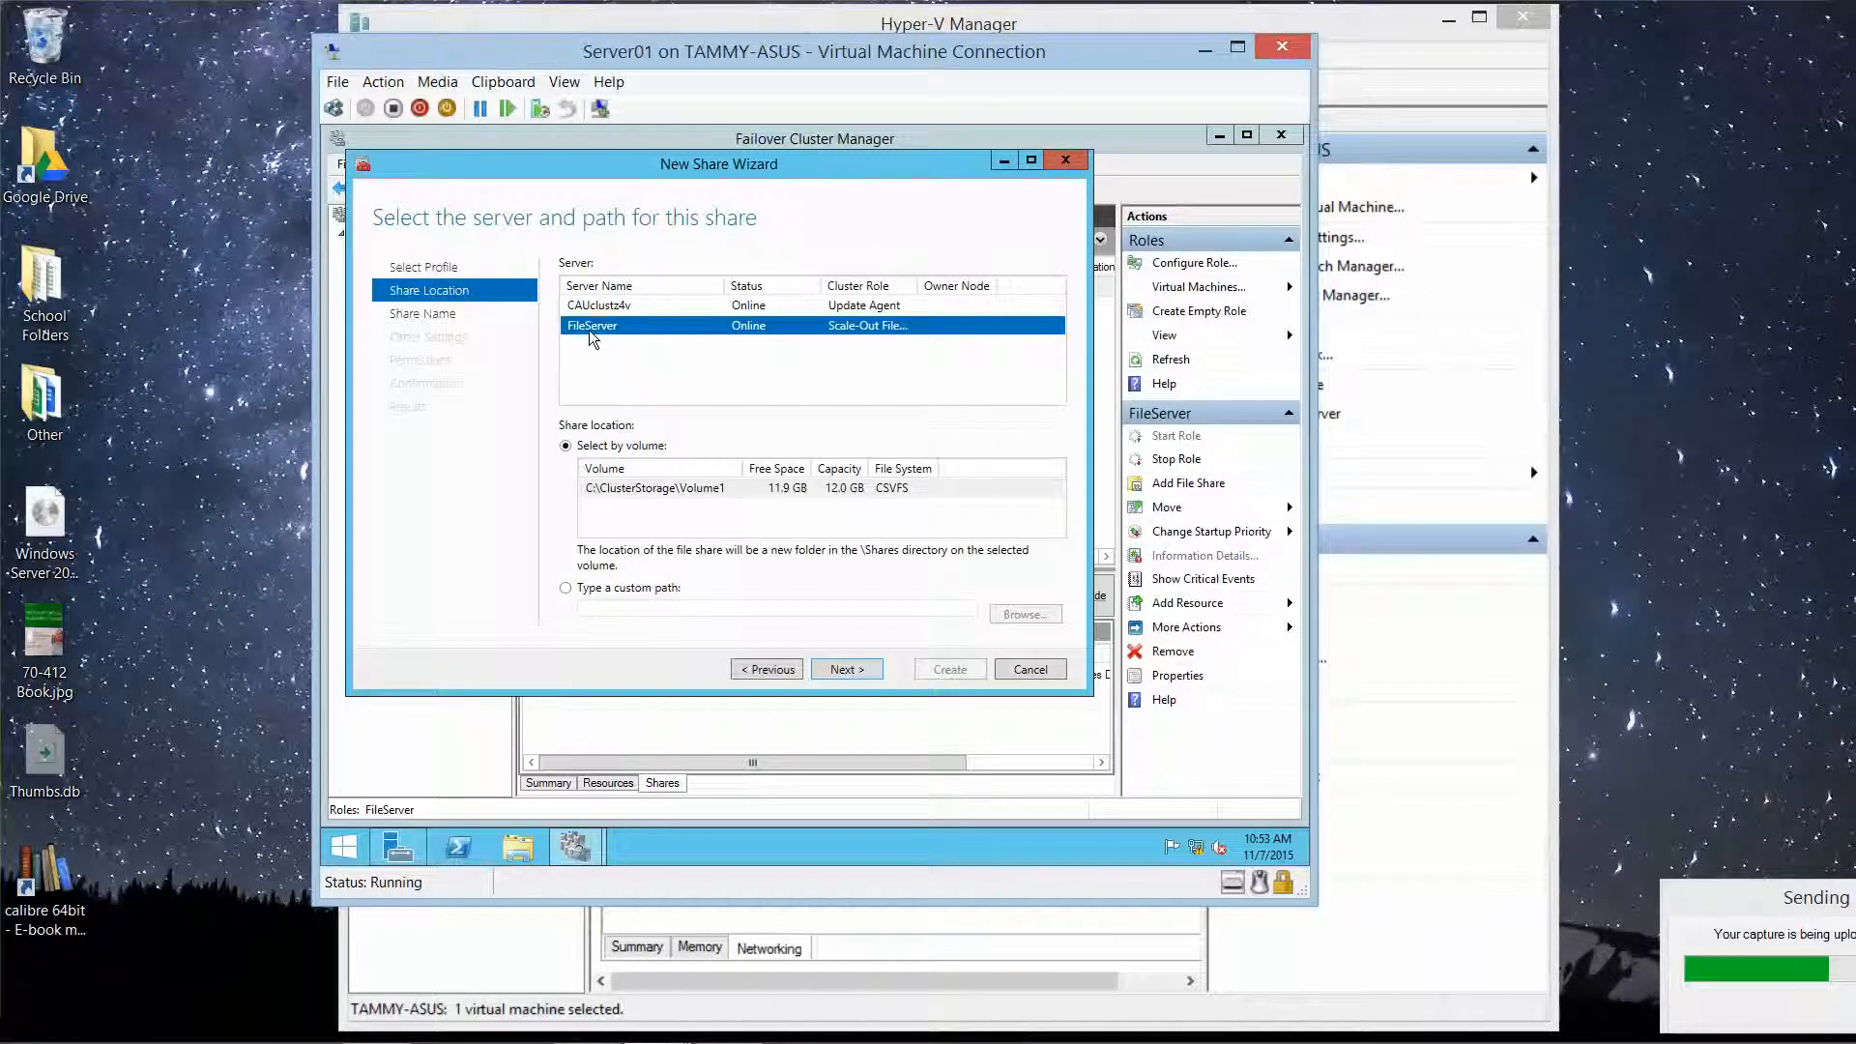
left_click(648, 493)
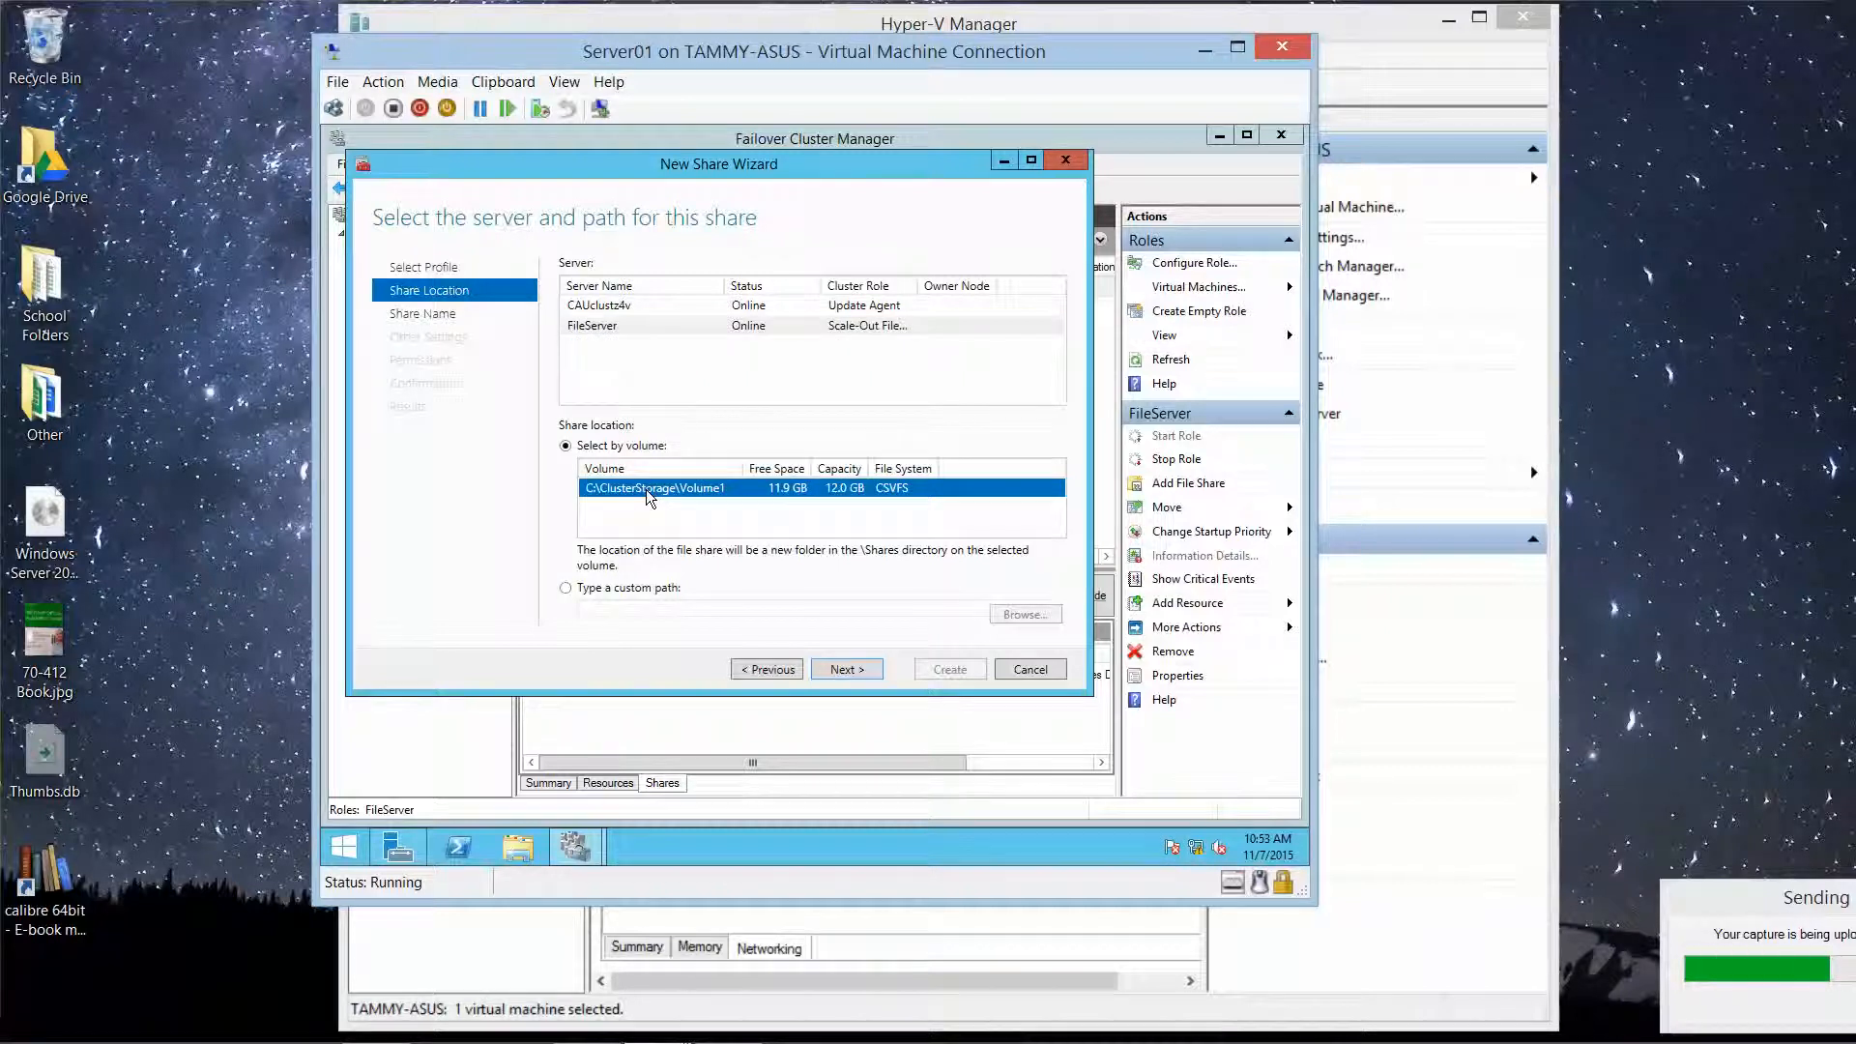
left_click(847, 670)
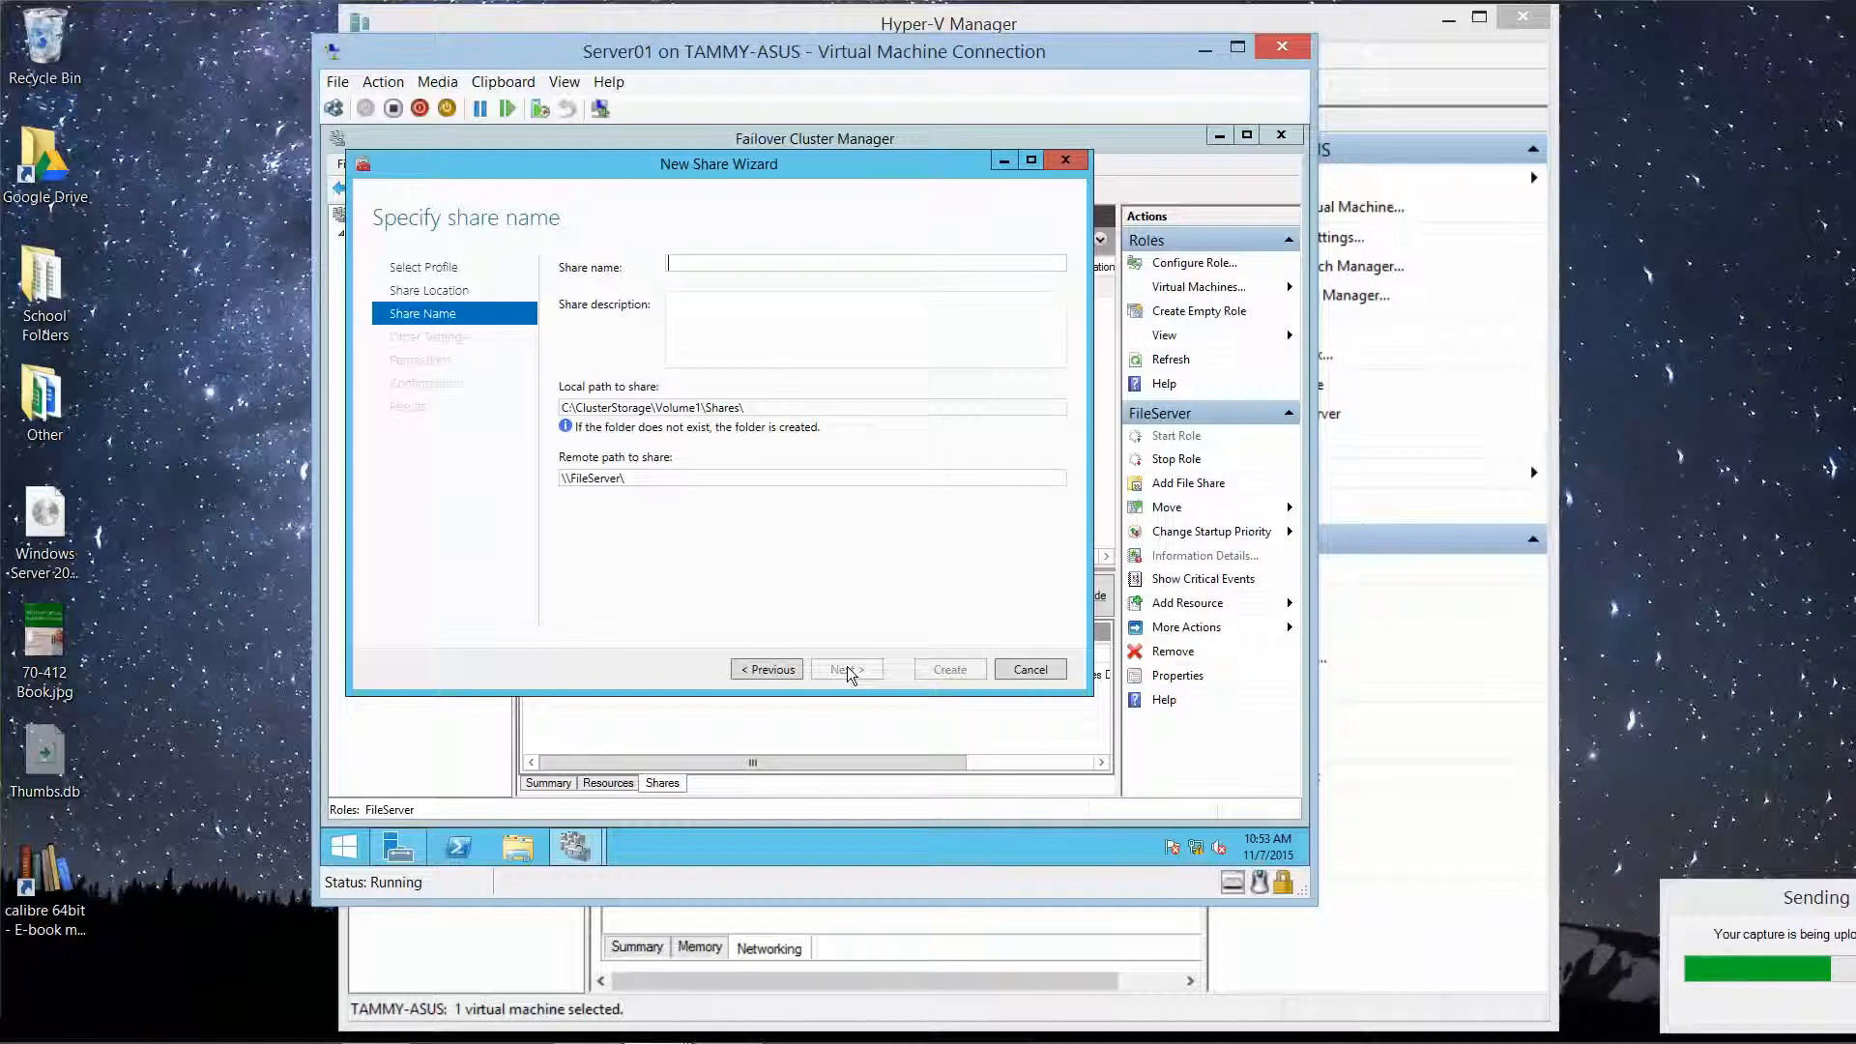
Step: Name the share 'data' and enable access-based enumeration
type("da")
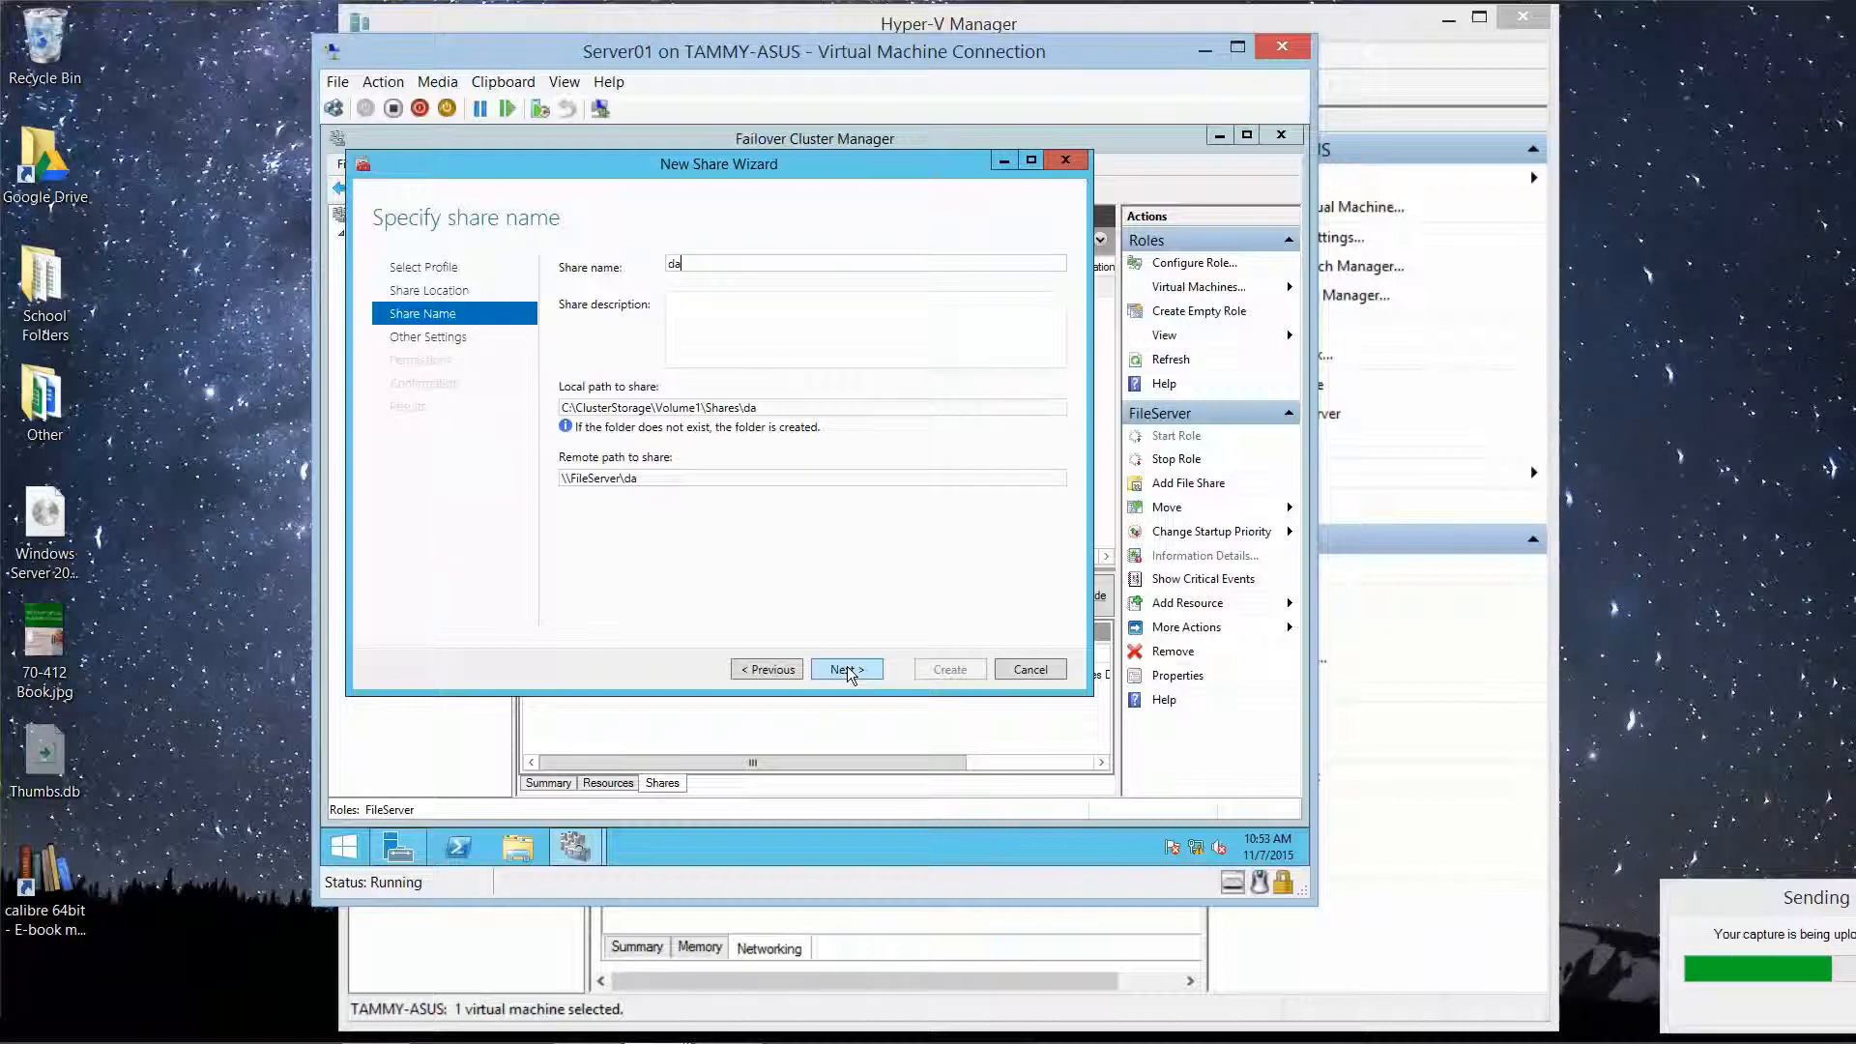
type("ta")
left_click(857, 667)
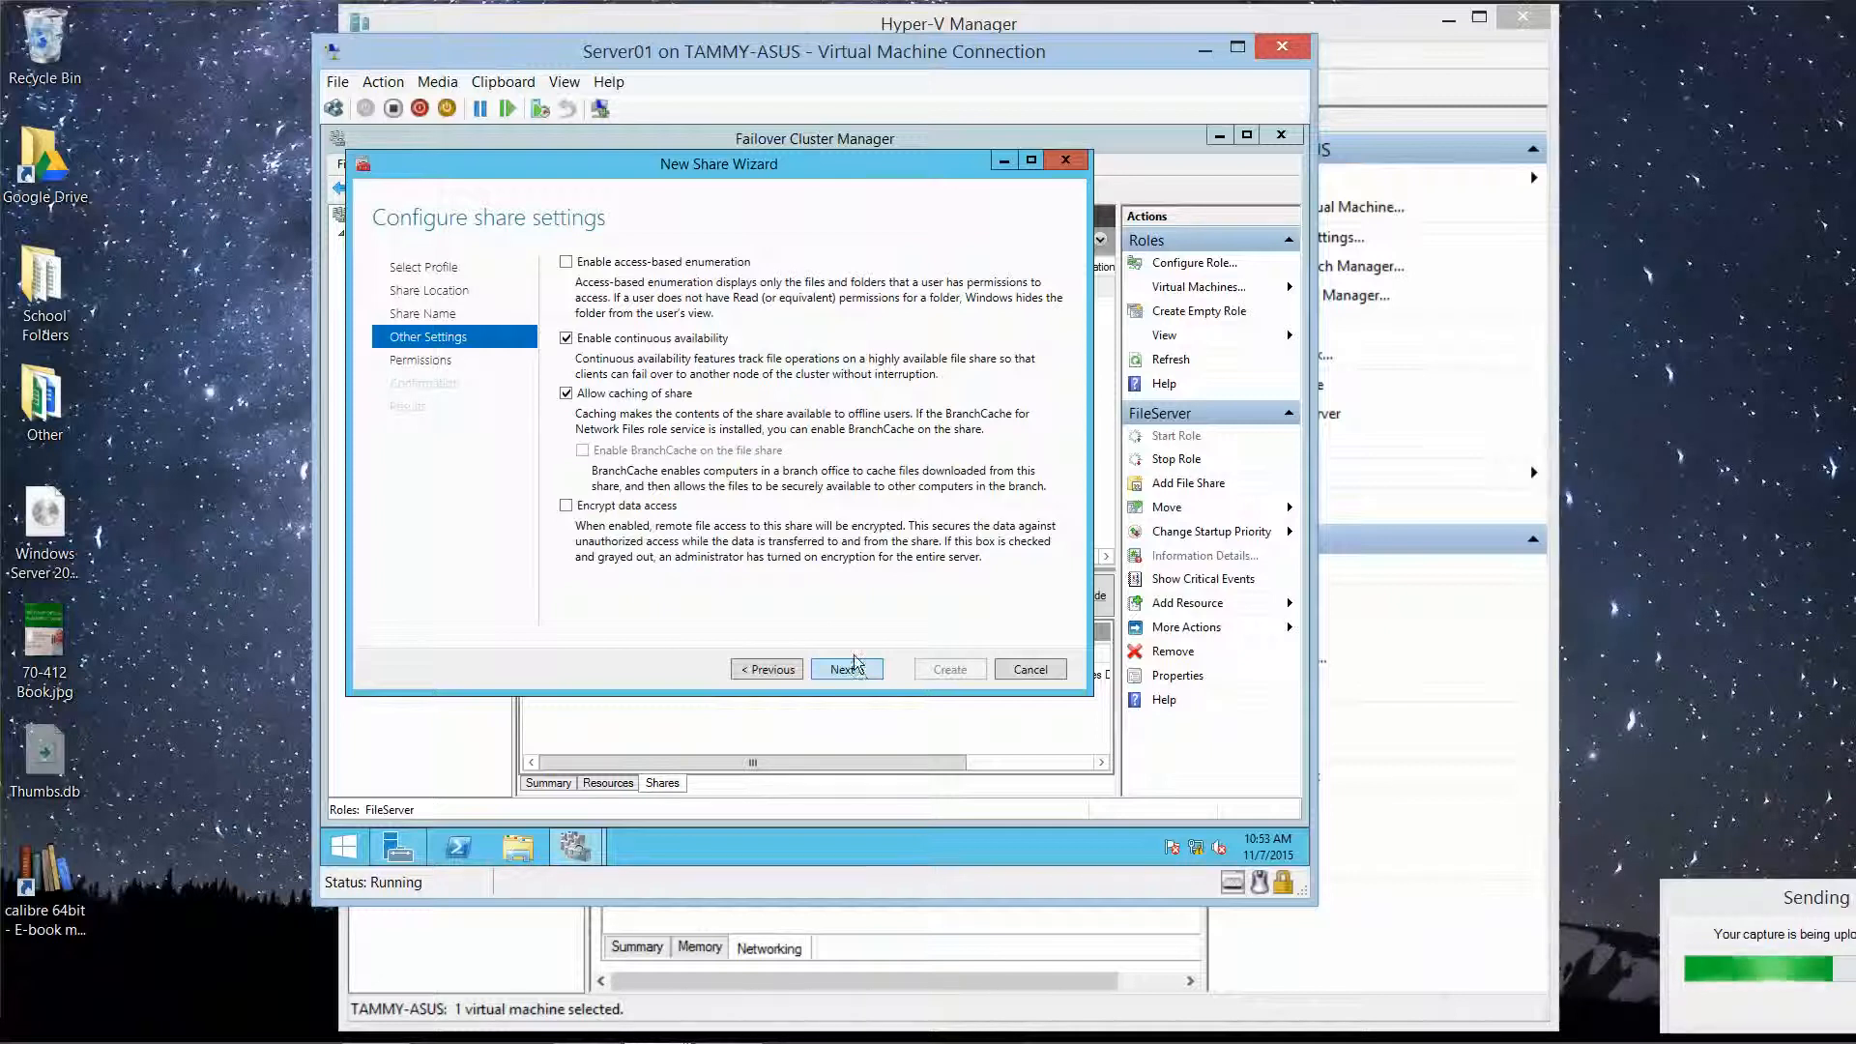
left_click(567, 263)
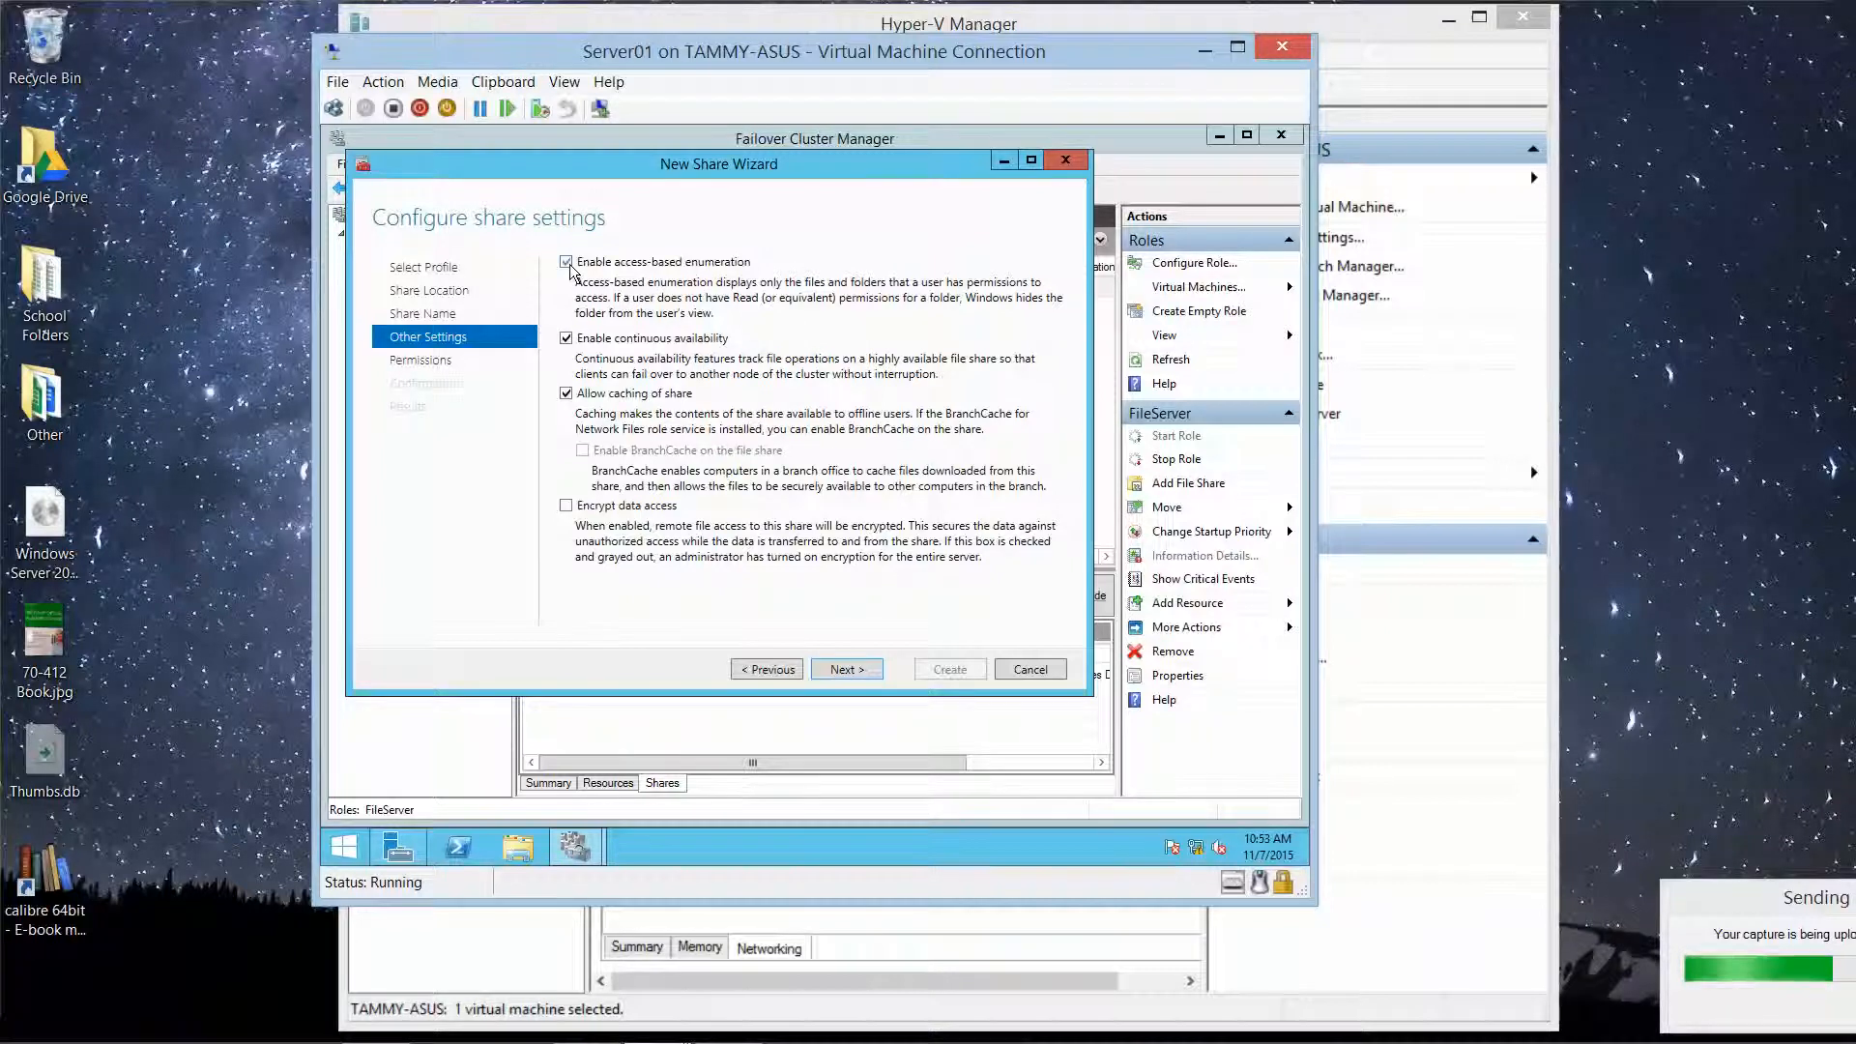
Step: Keep the default permissions and create the data share
left_click(860, 665)
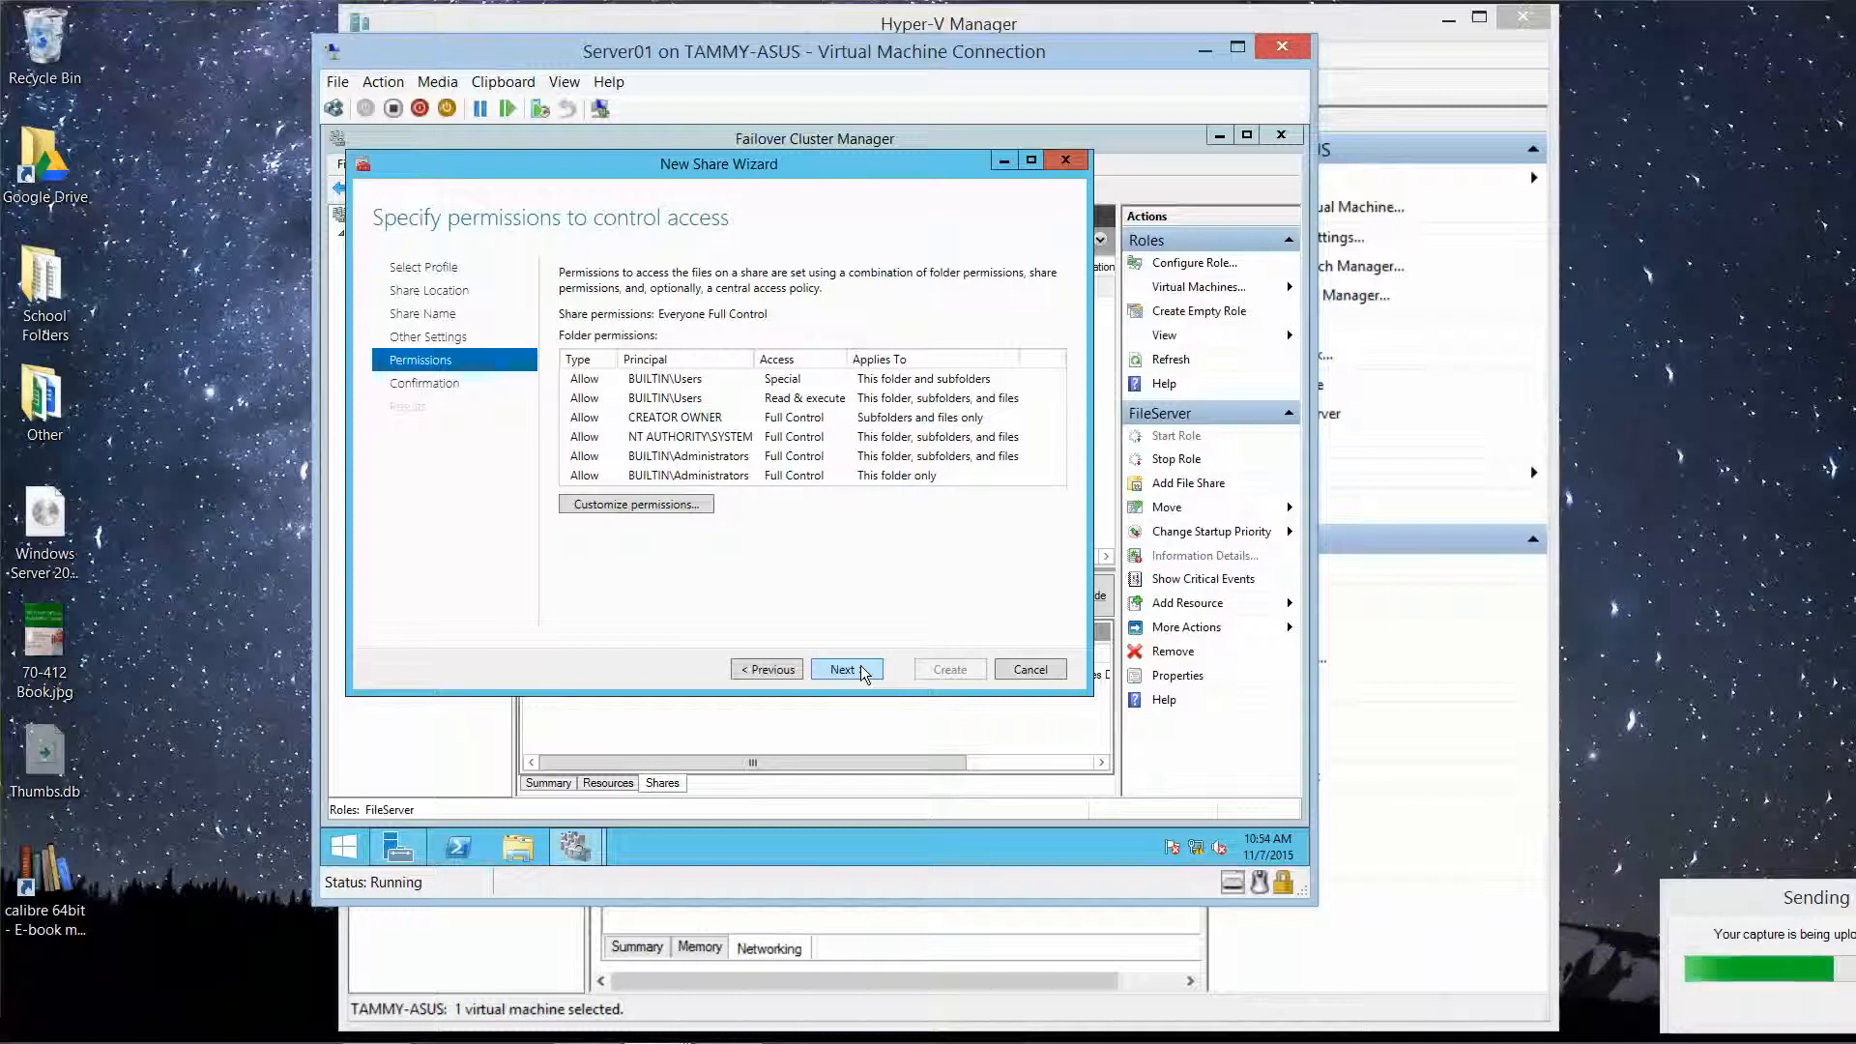
left_click(861, 667)
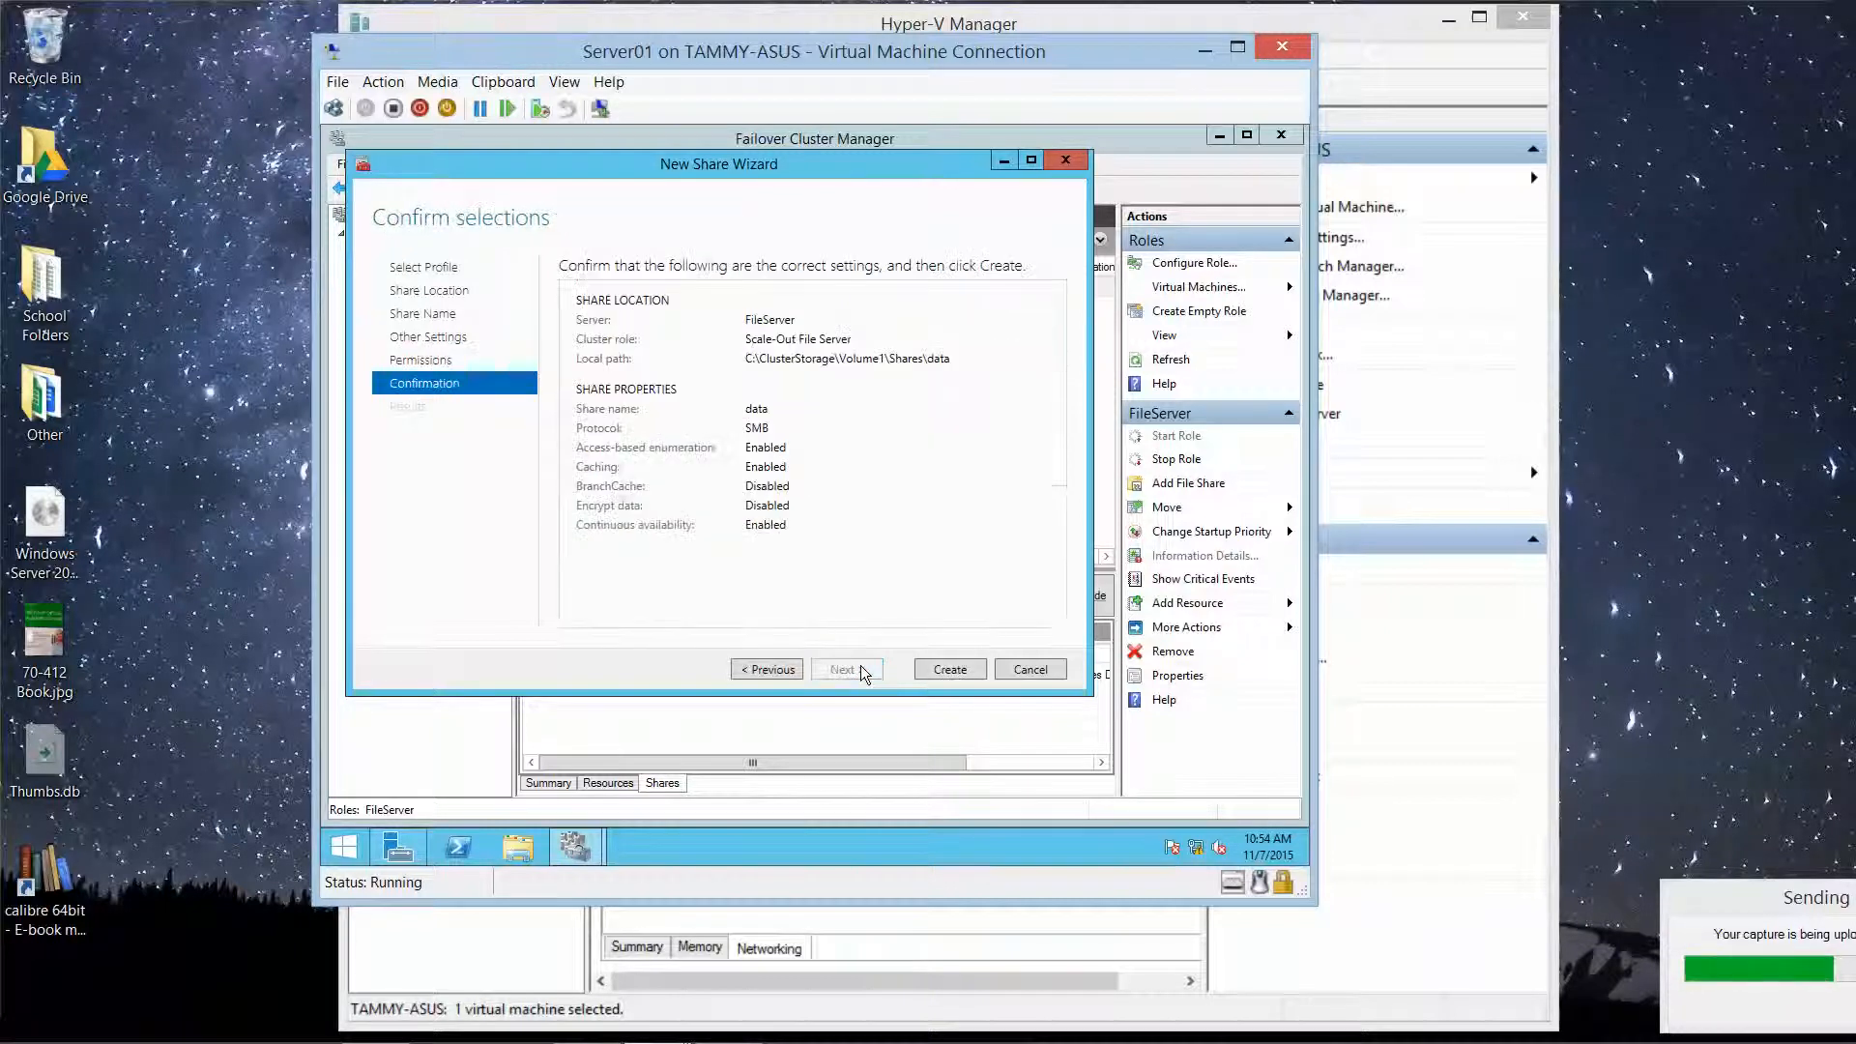
left_click(950, 670)
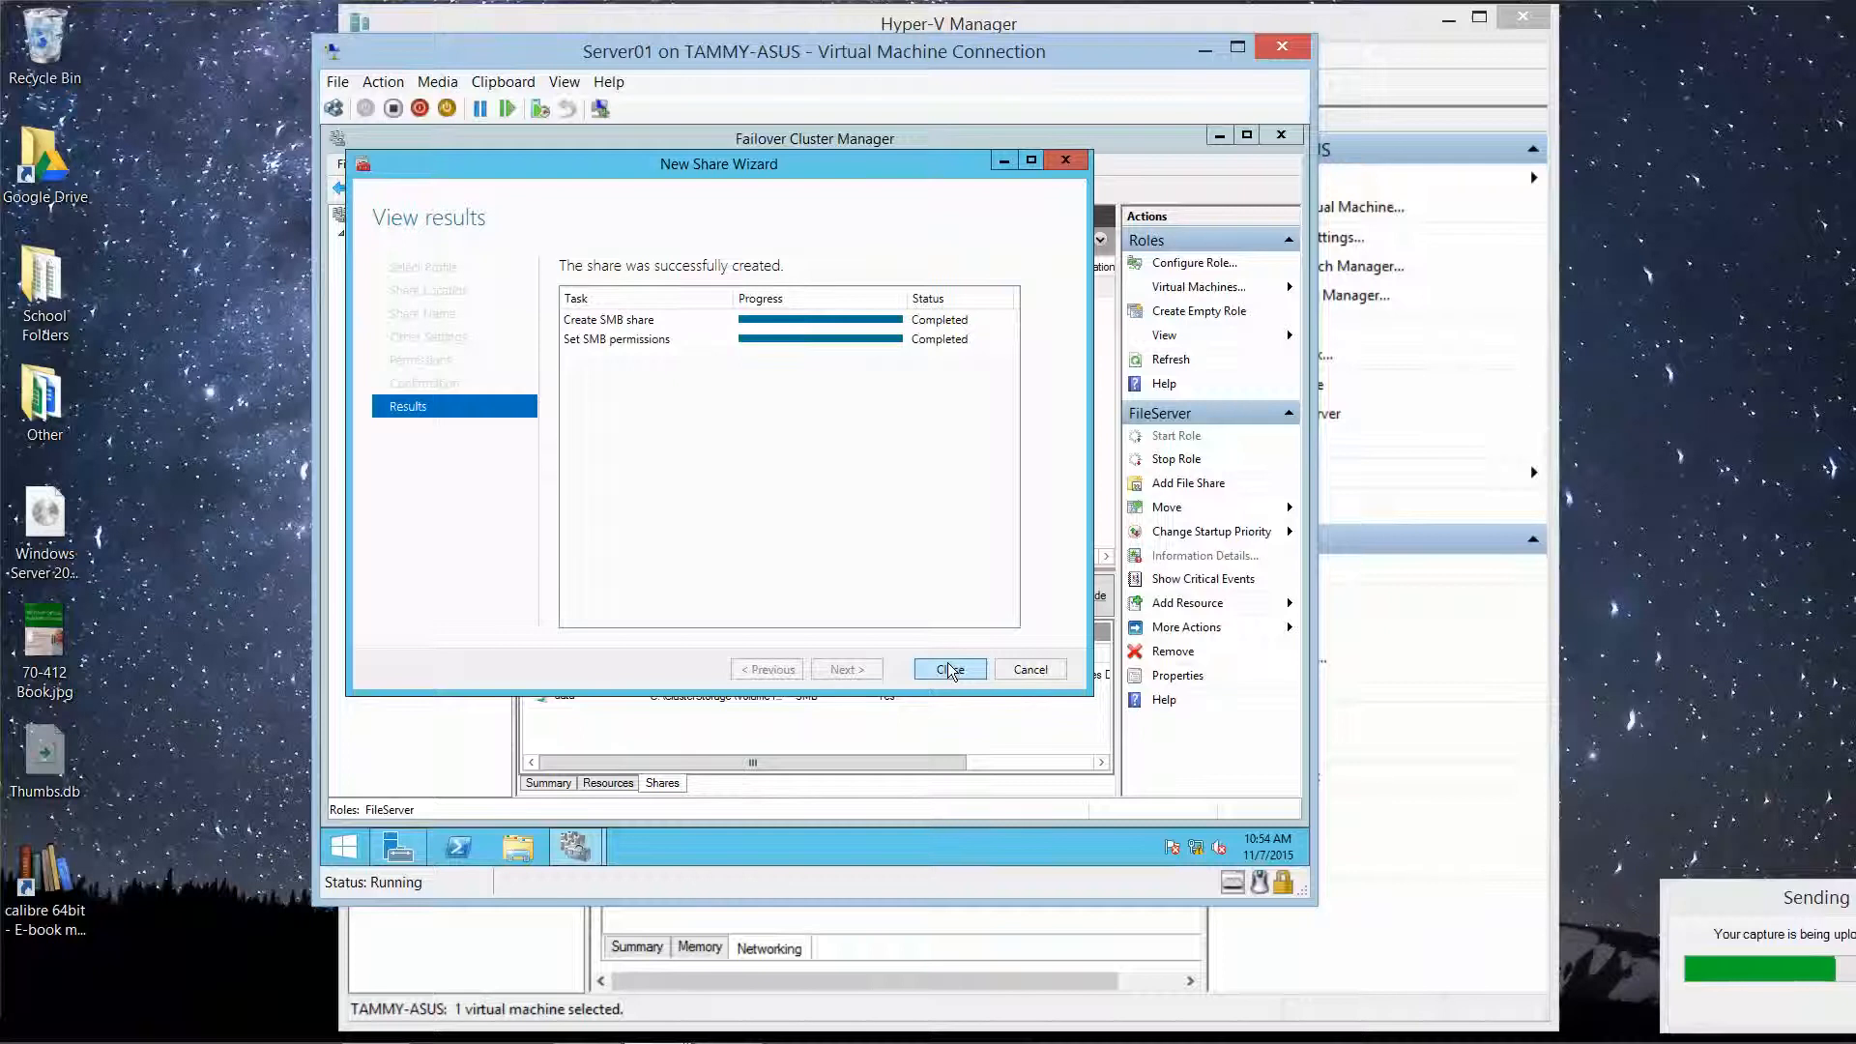
left_click(950, 670)
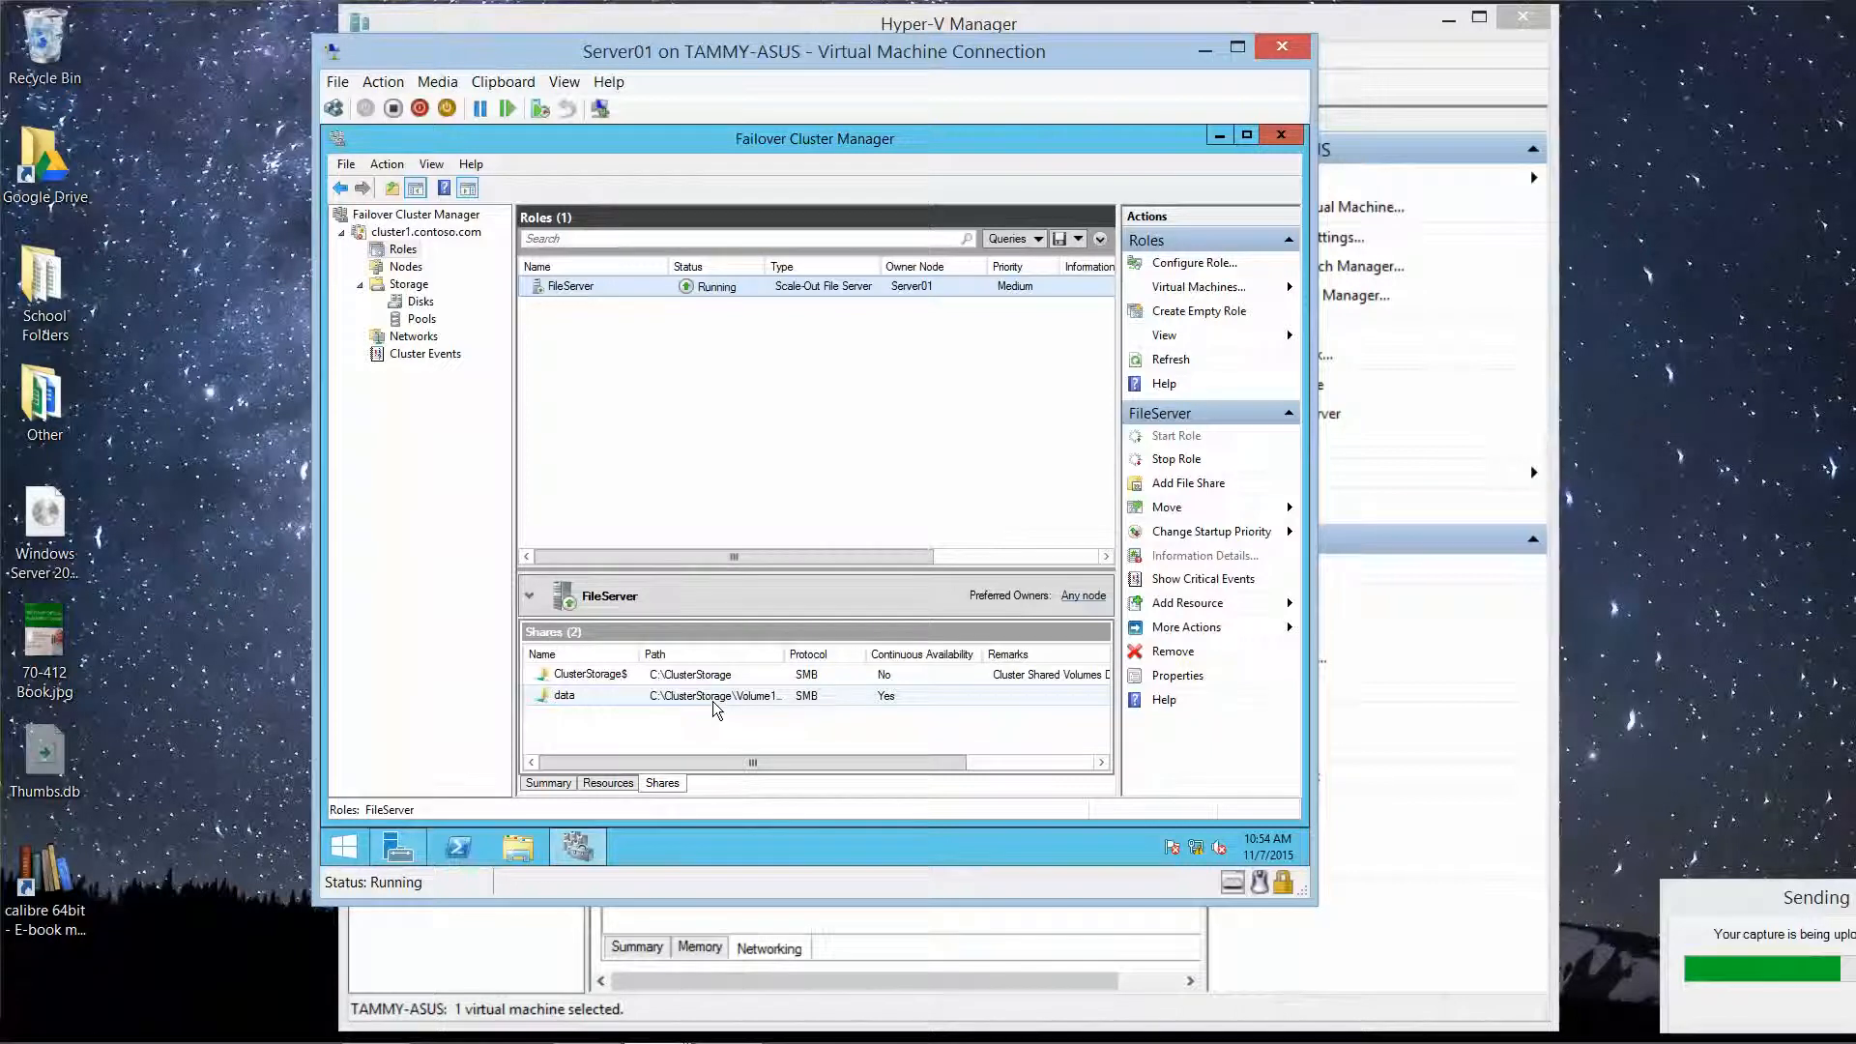
Step: Tick Server01 as a preferred owner in FileServer's properties and apply it
left_click(410, 253)
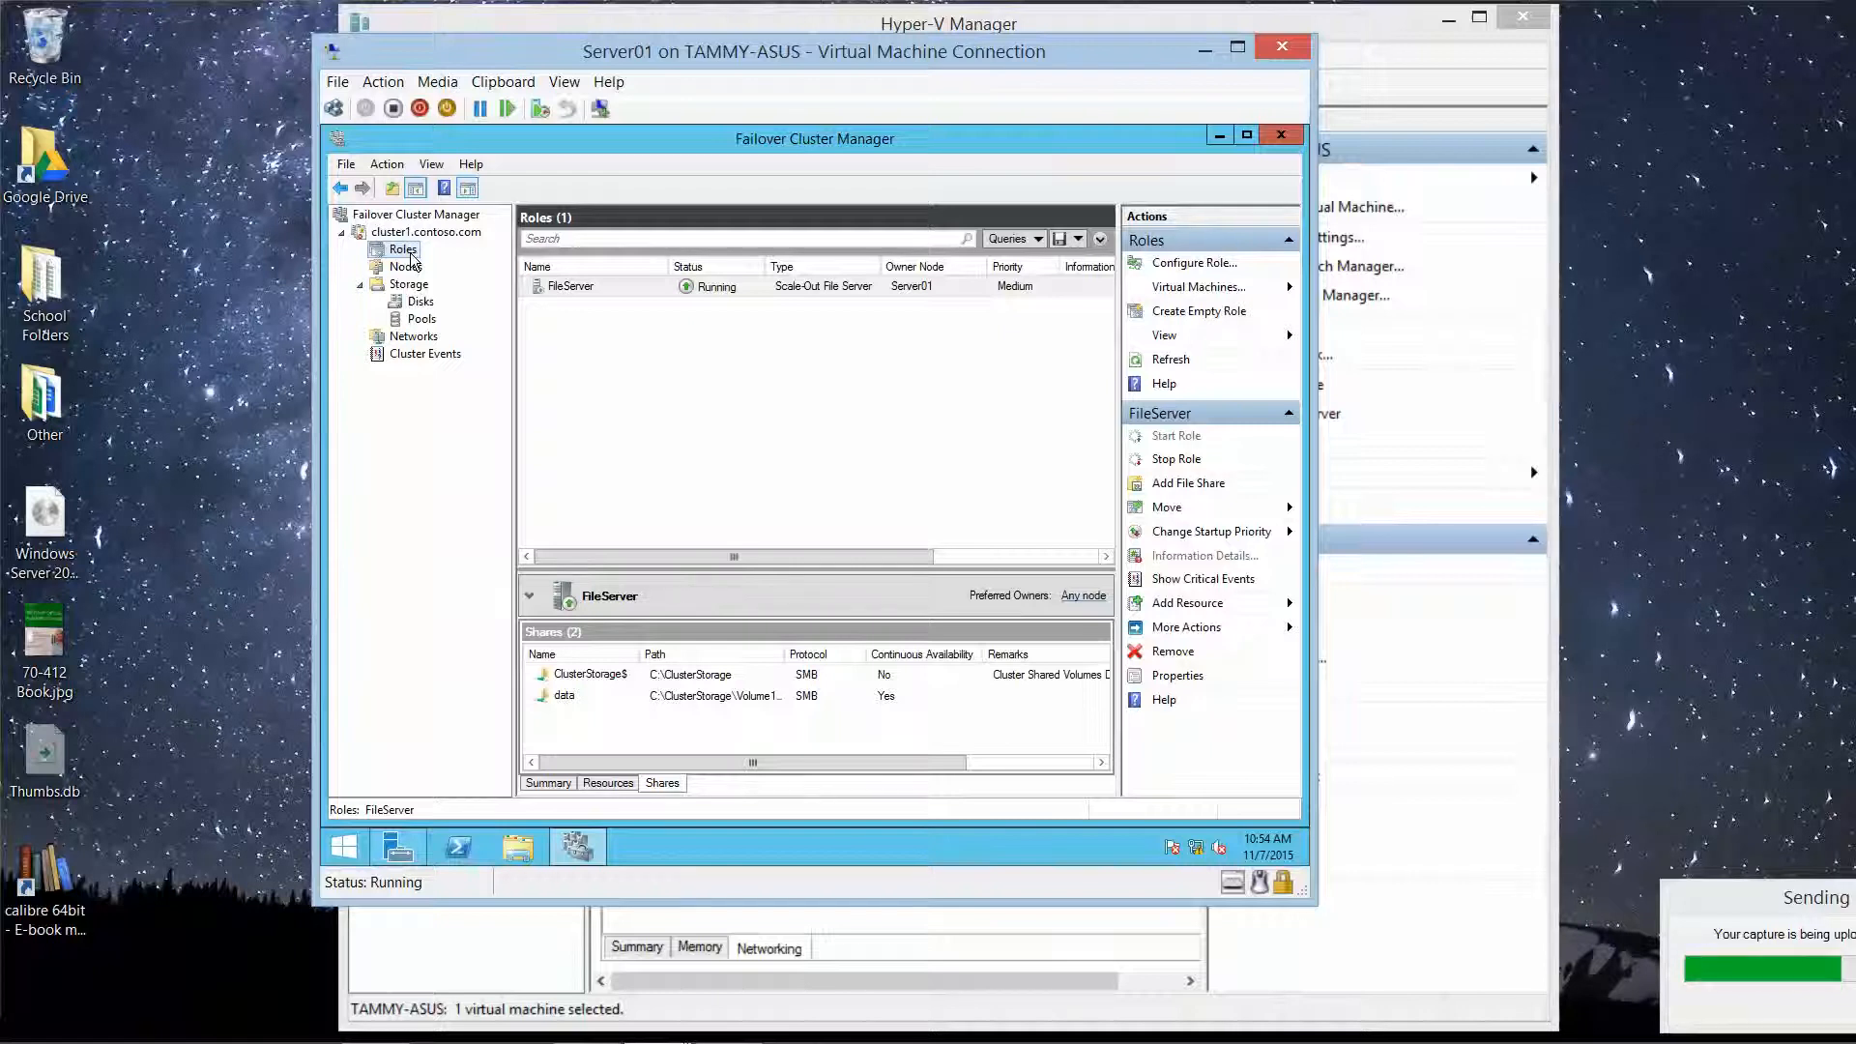
right_click(578, 287)
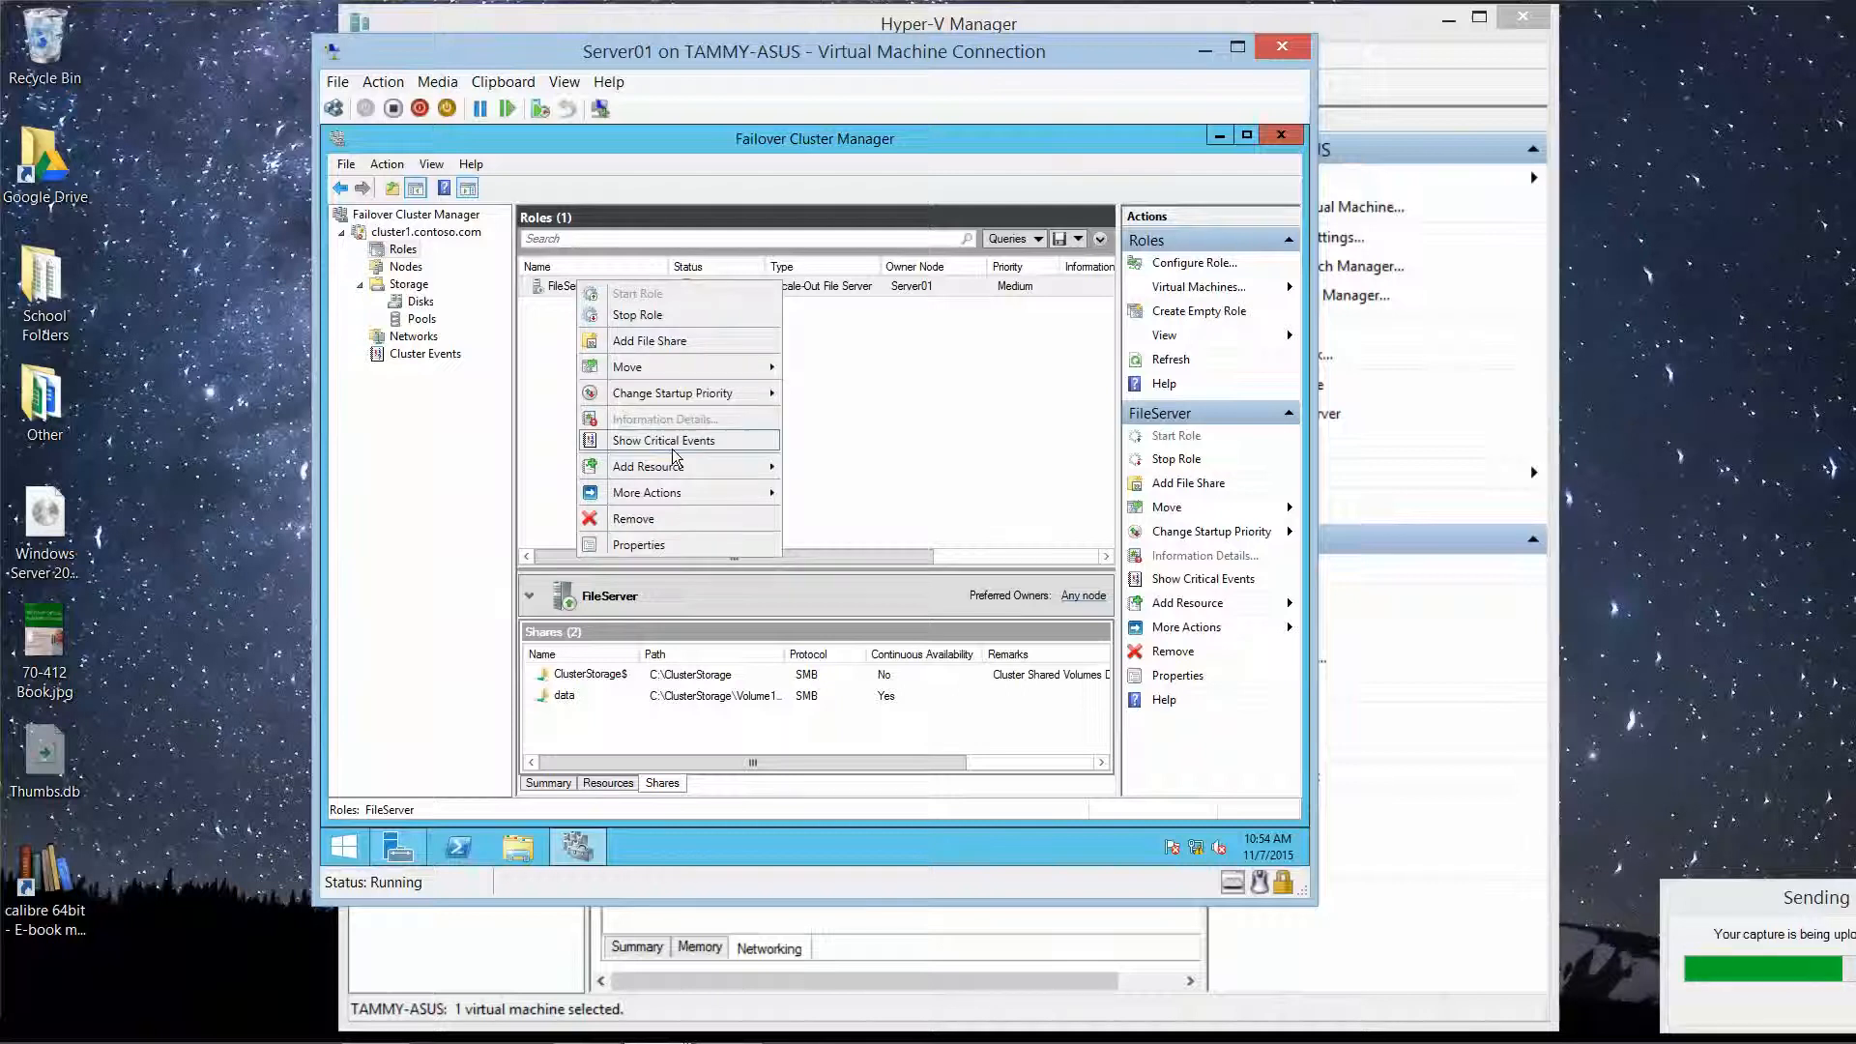
left_click(693, 547)
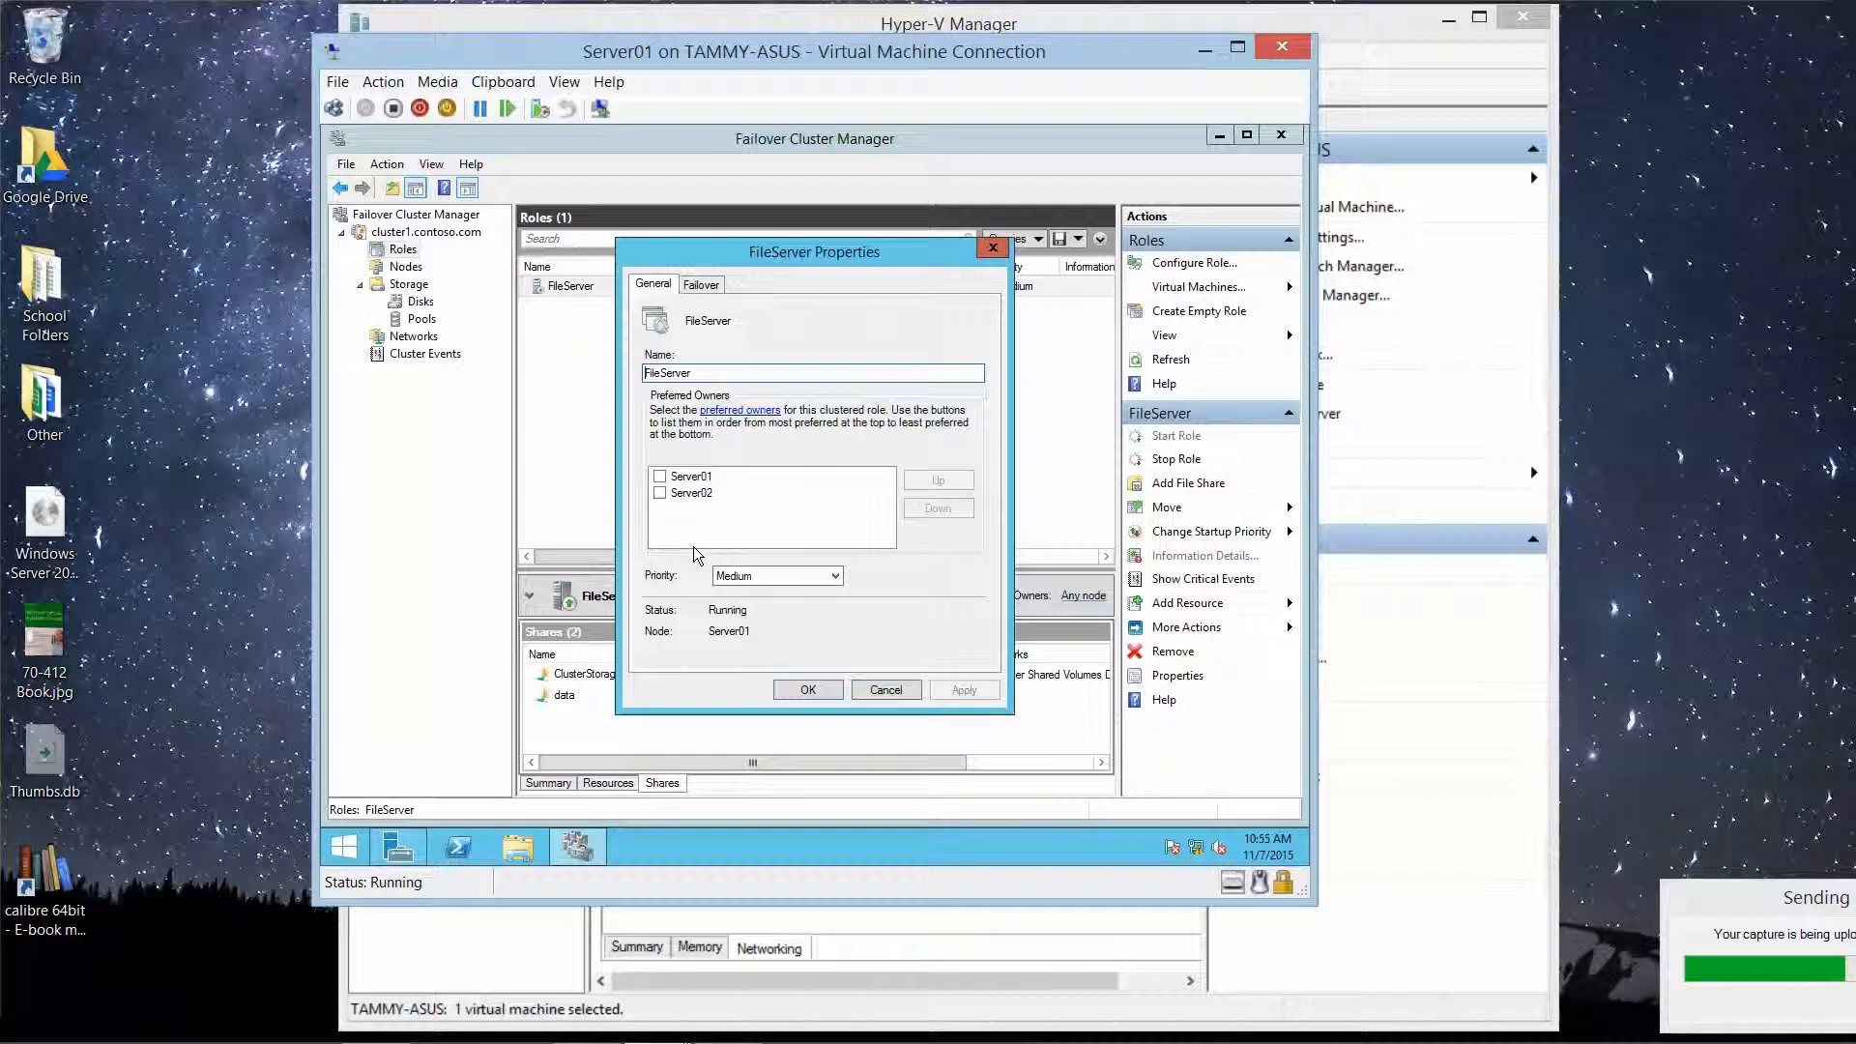
left_click(659, 480)
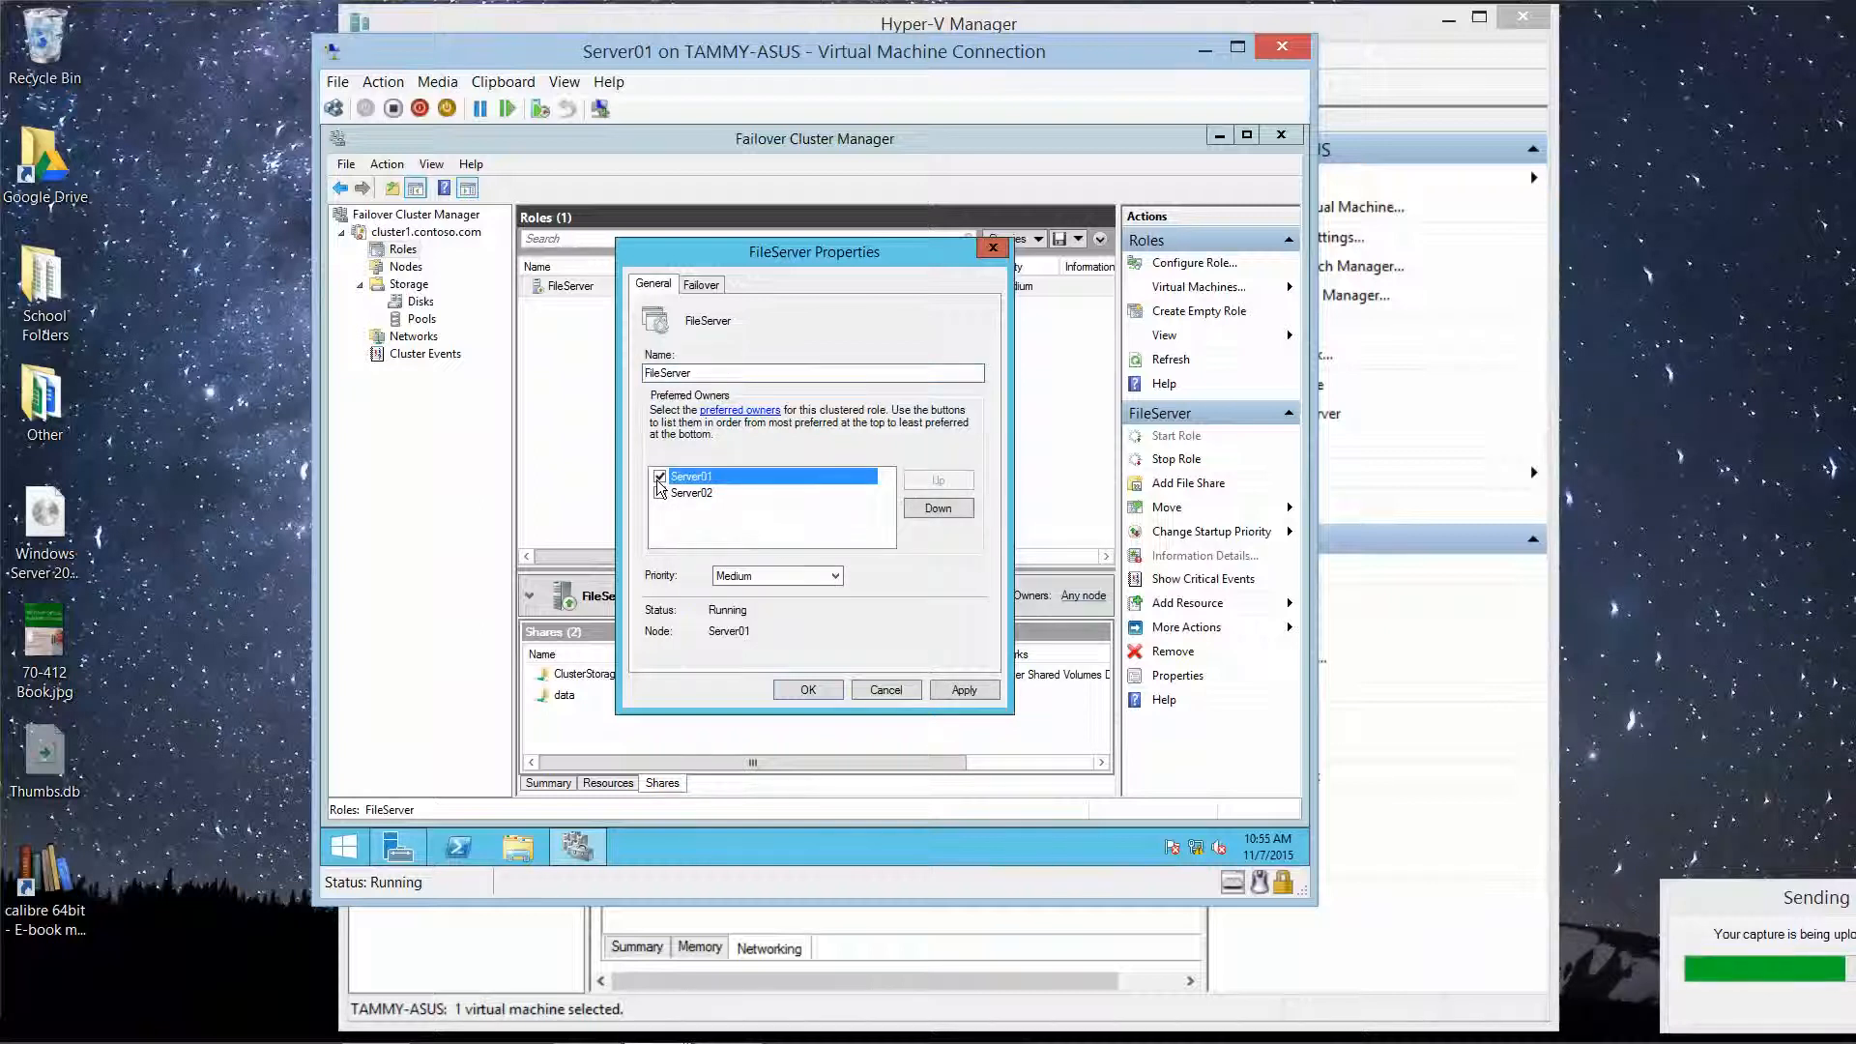
left_click(702, 285)
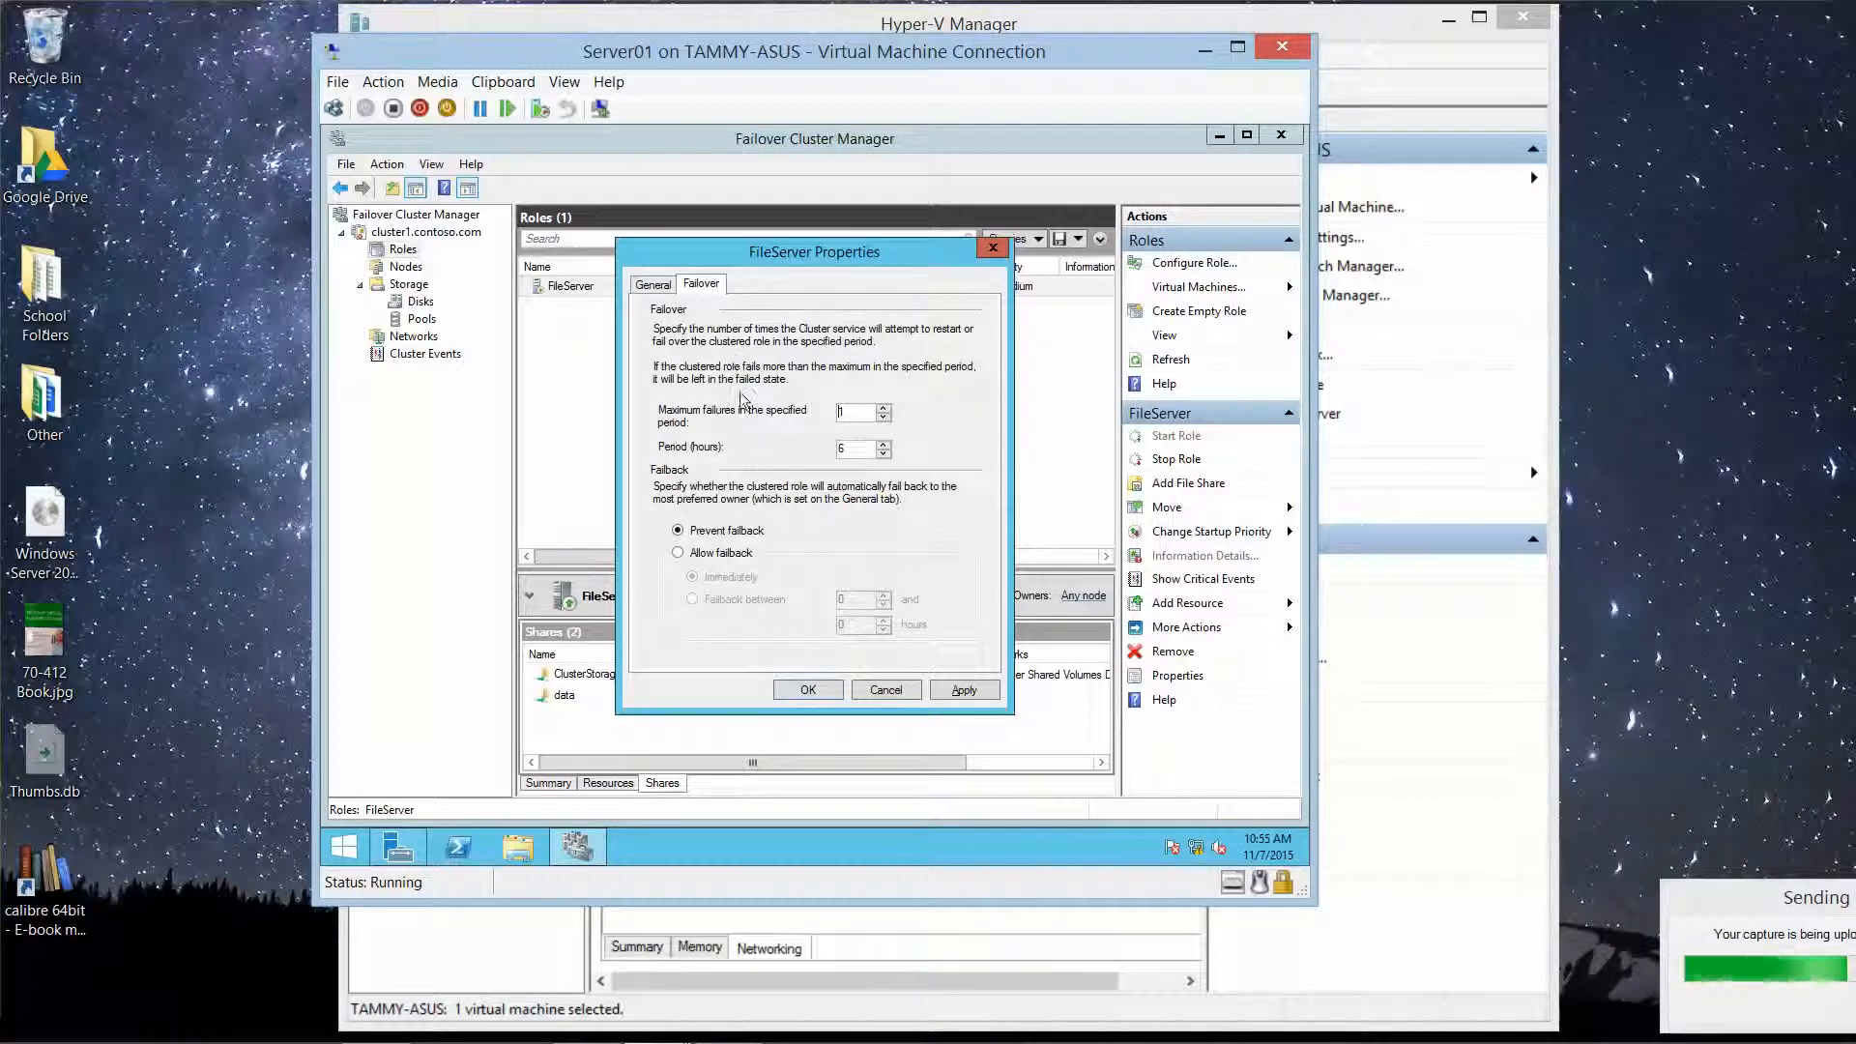
left_click(808, 692)
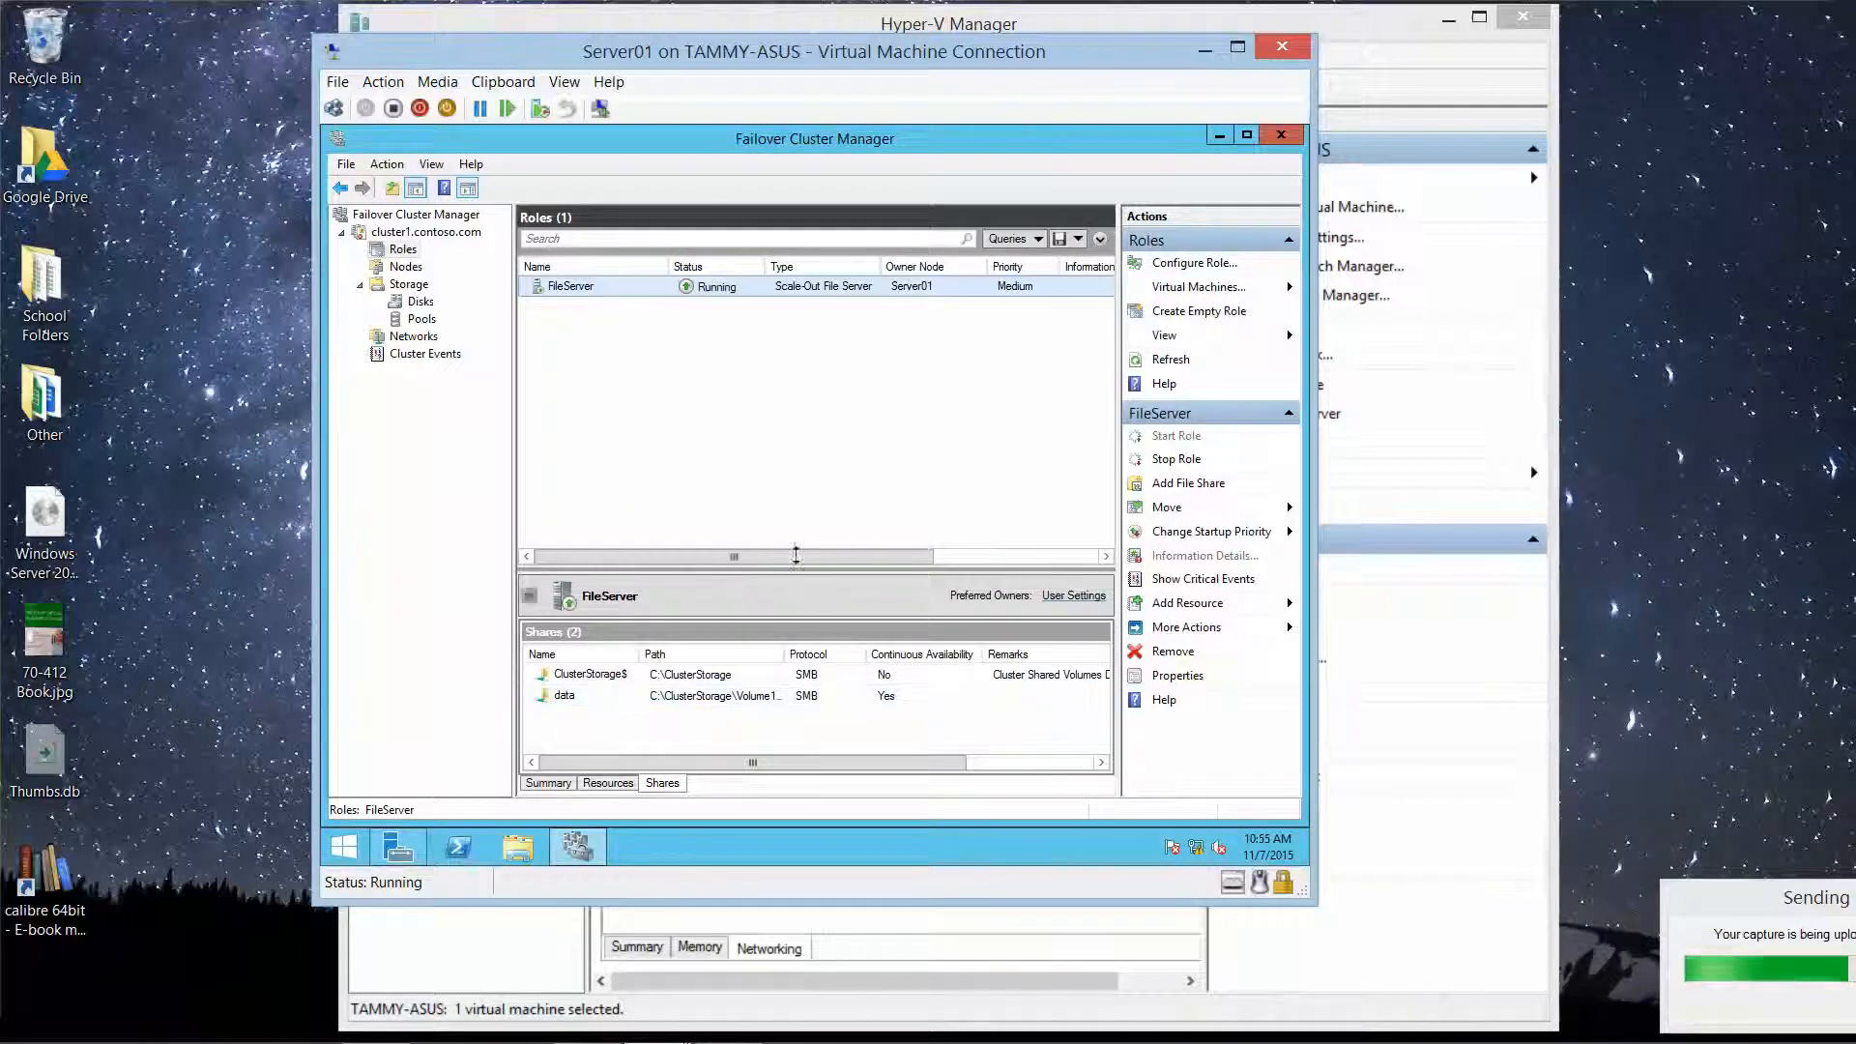
Step: Untick Server01 from FileServer's preferred owners and apply the change
right_click(578, 287)
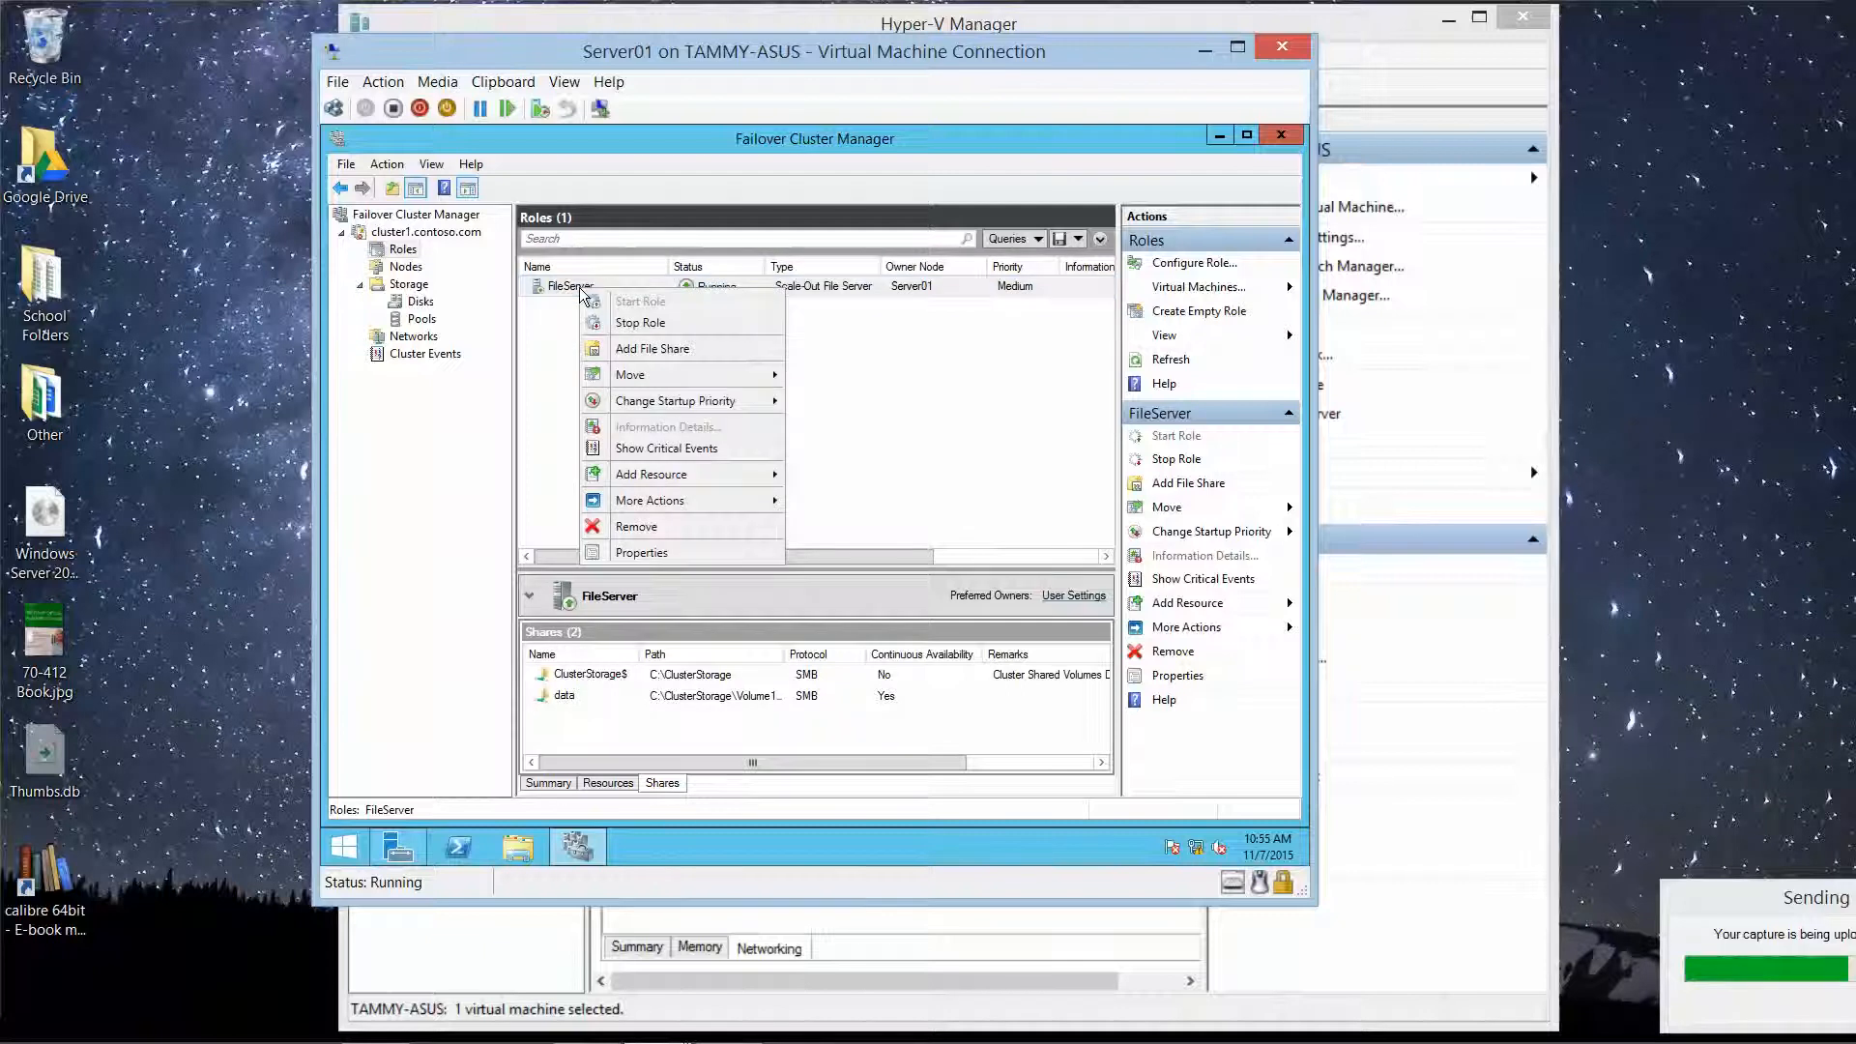
left_click(675, 553)
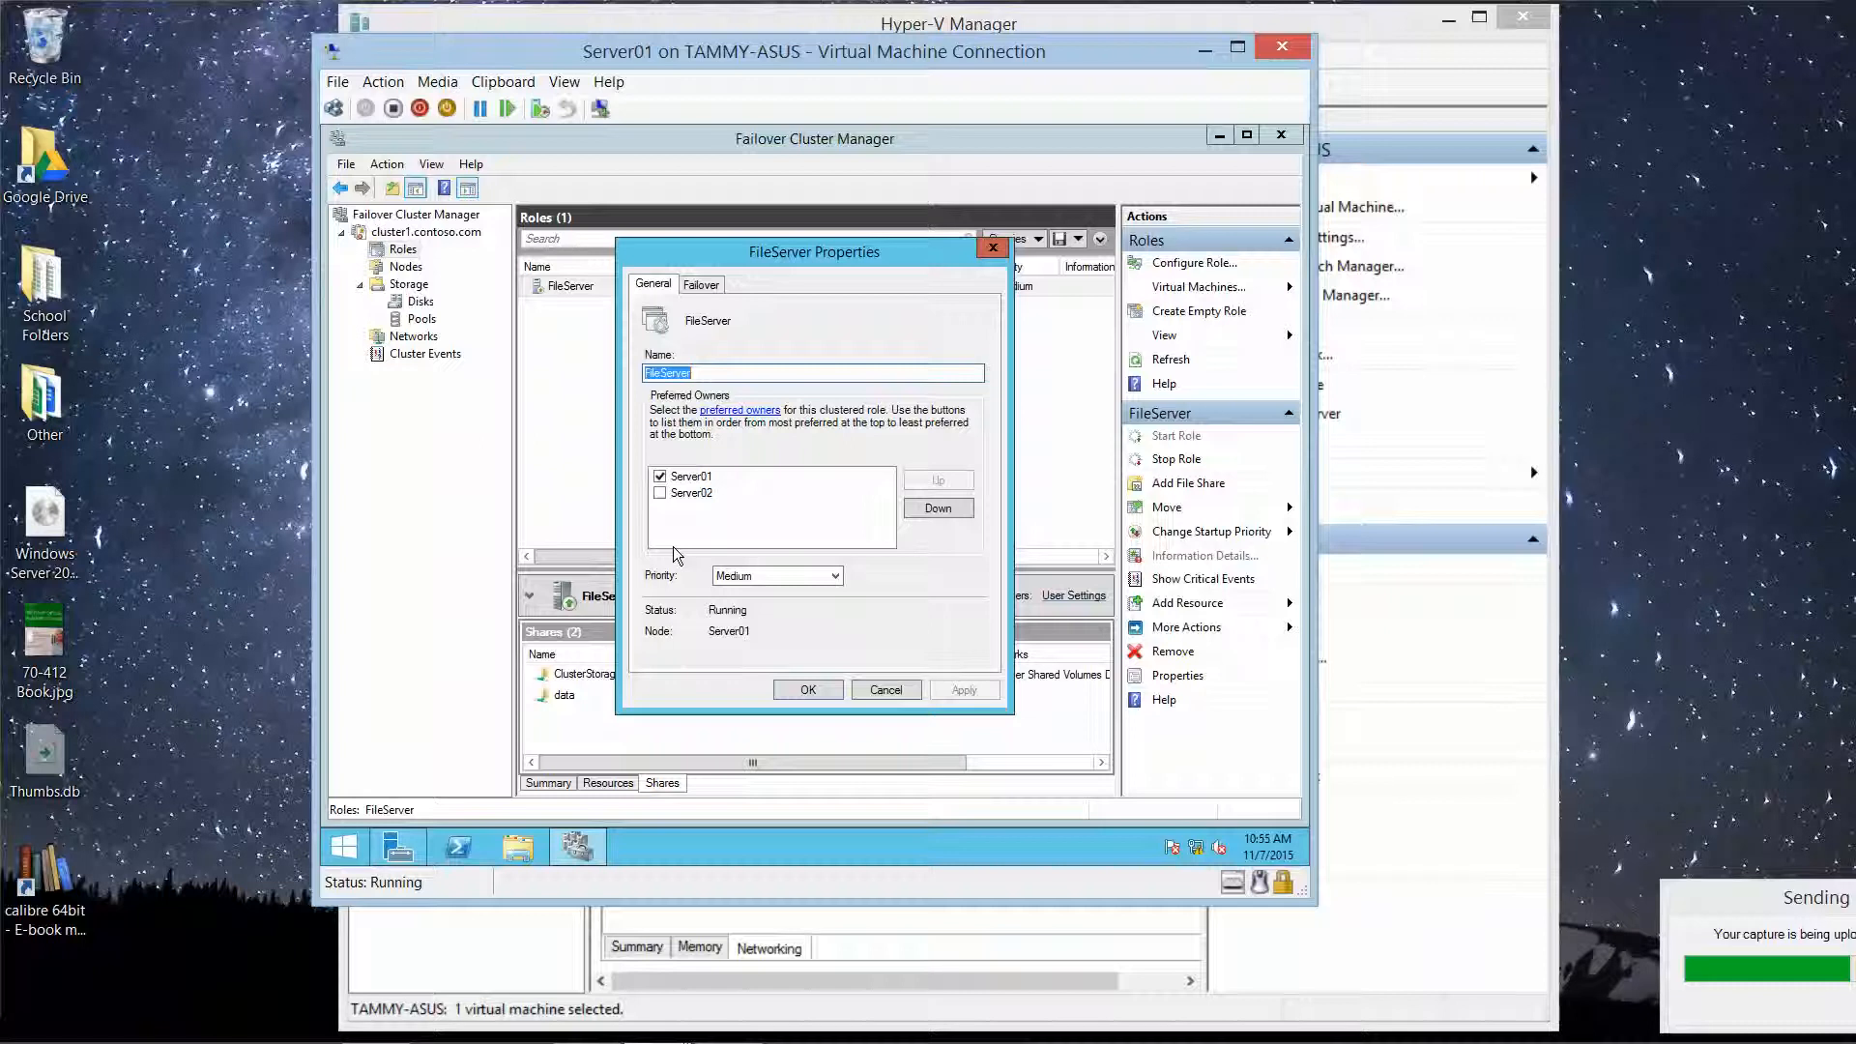
left_click(661, 478)
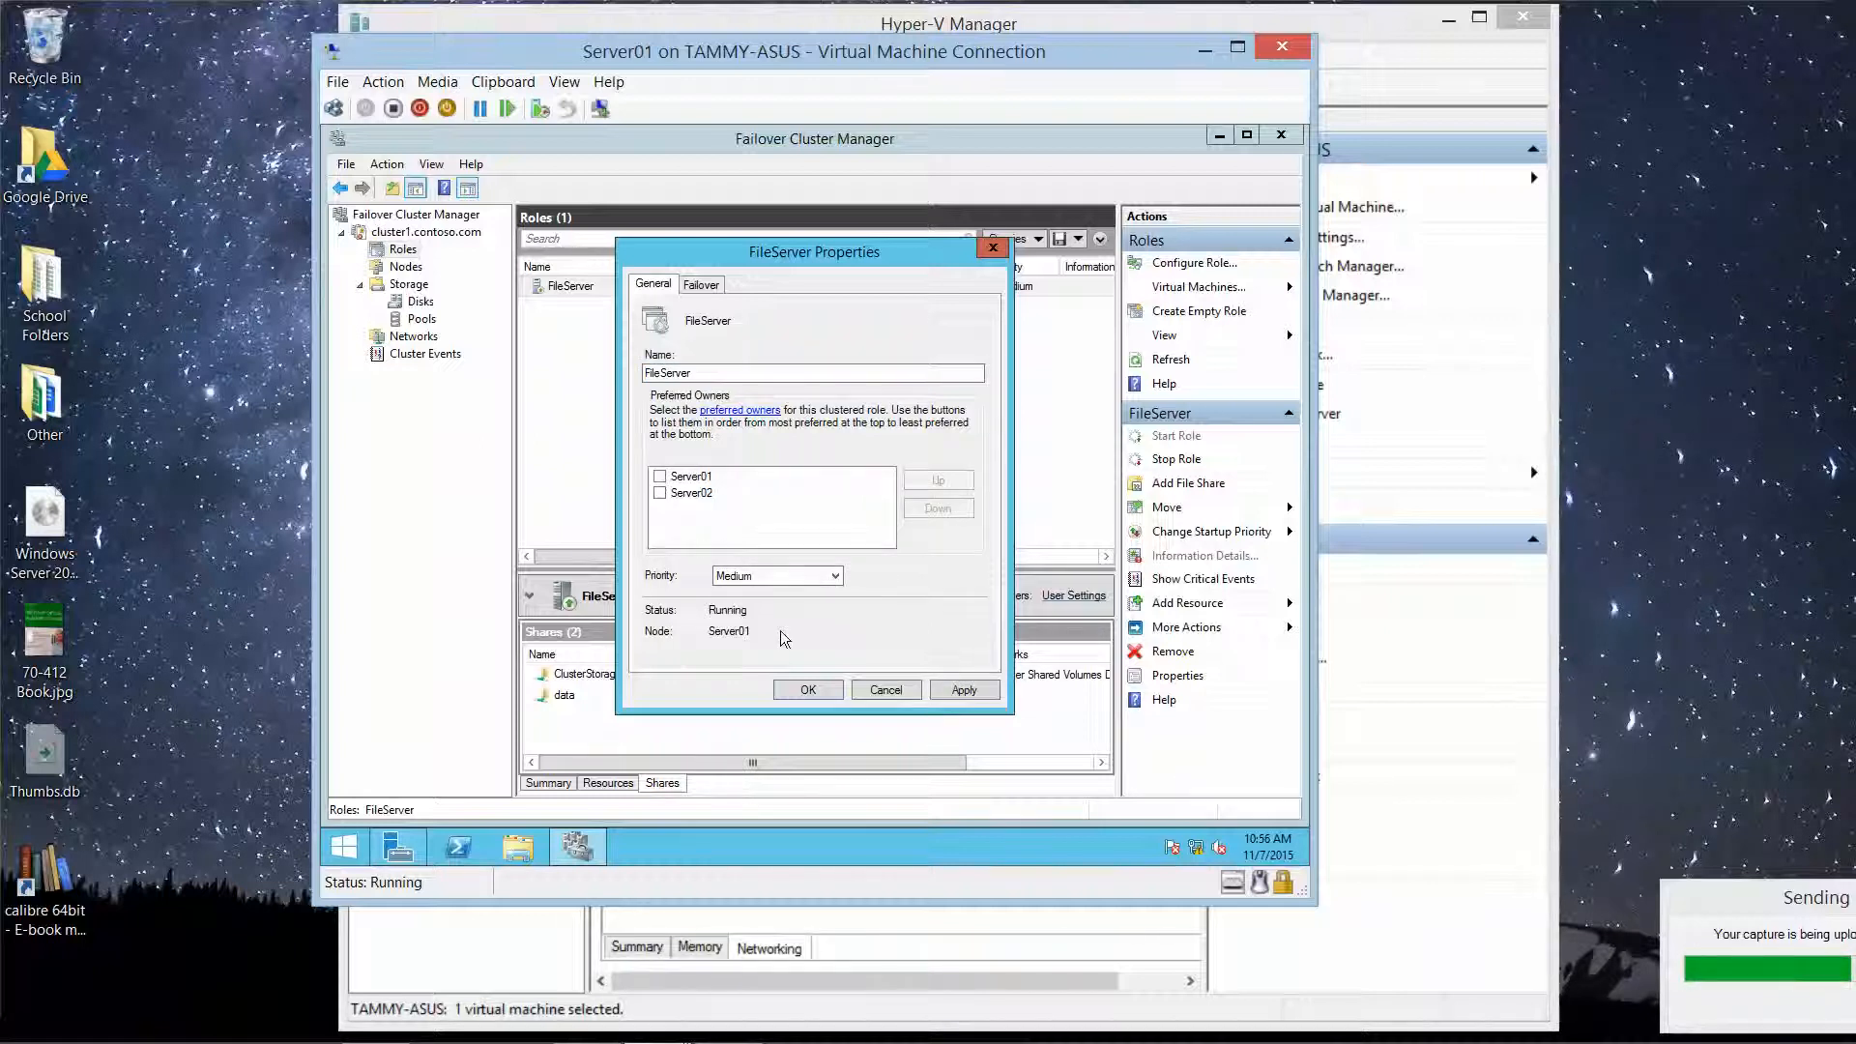
left_click(809, 690)
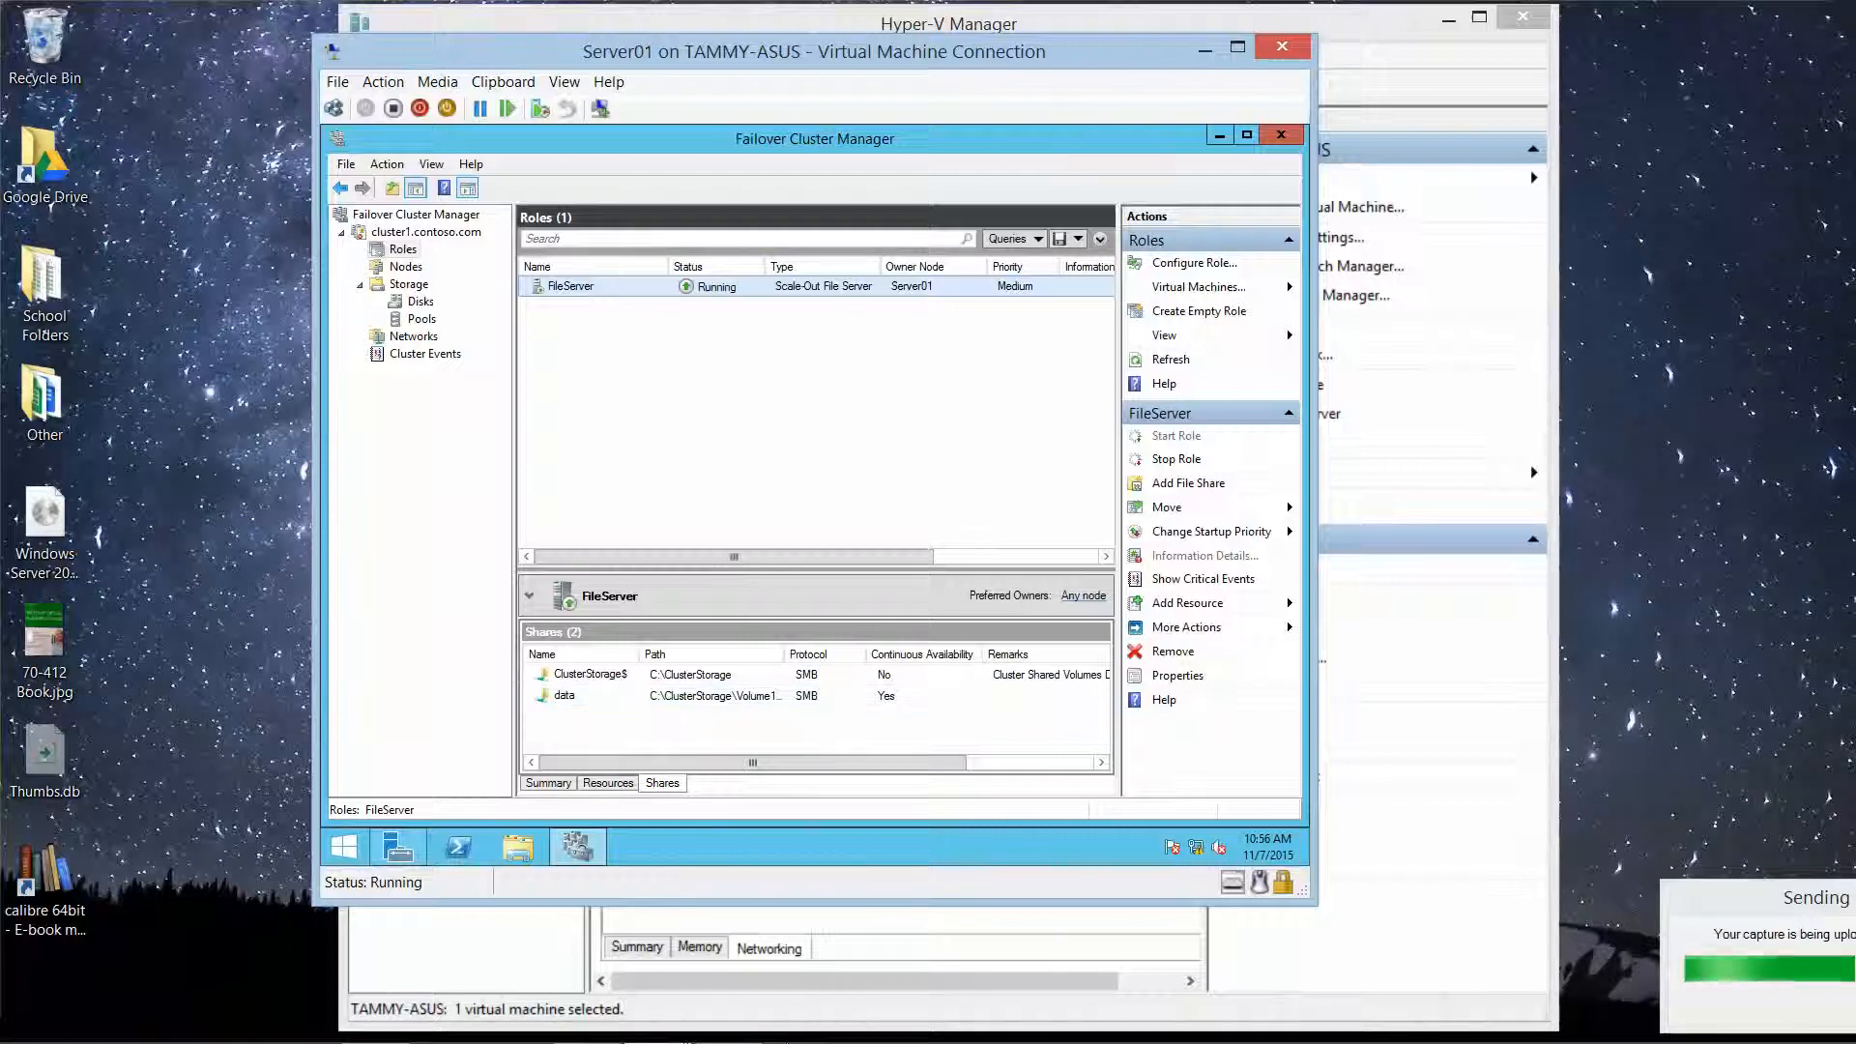
mouse_move(817, 1039)
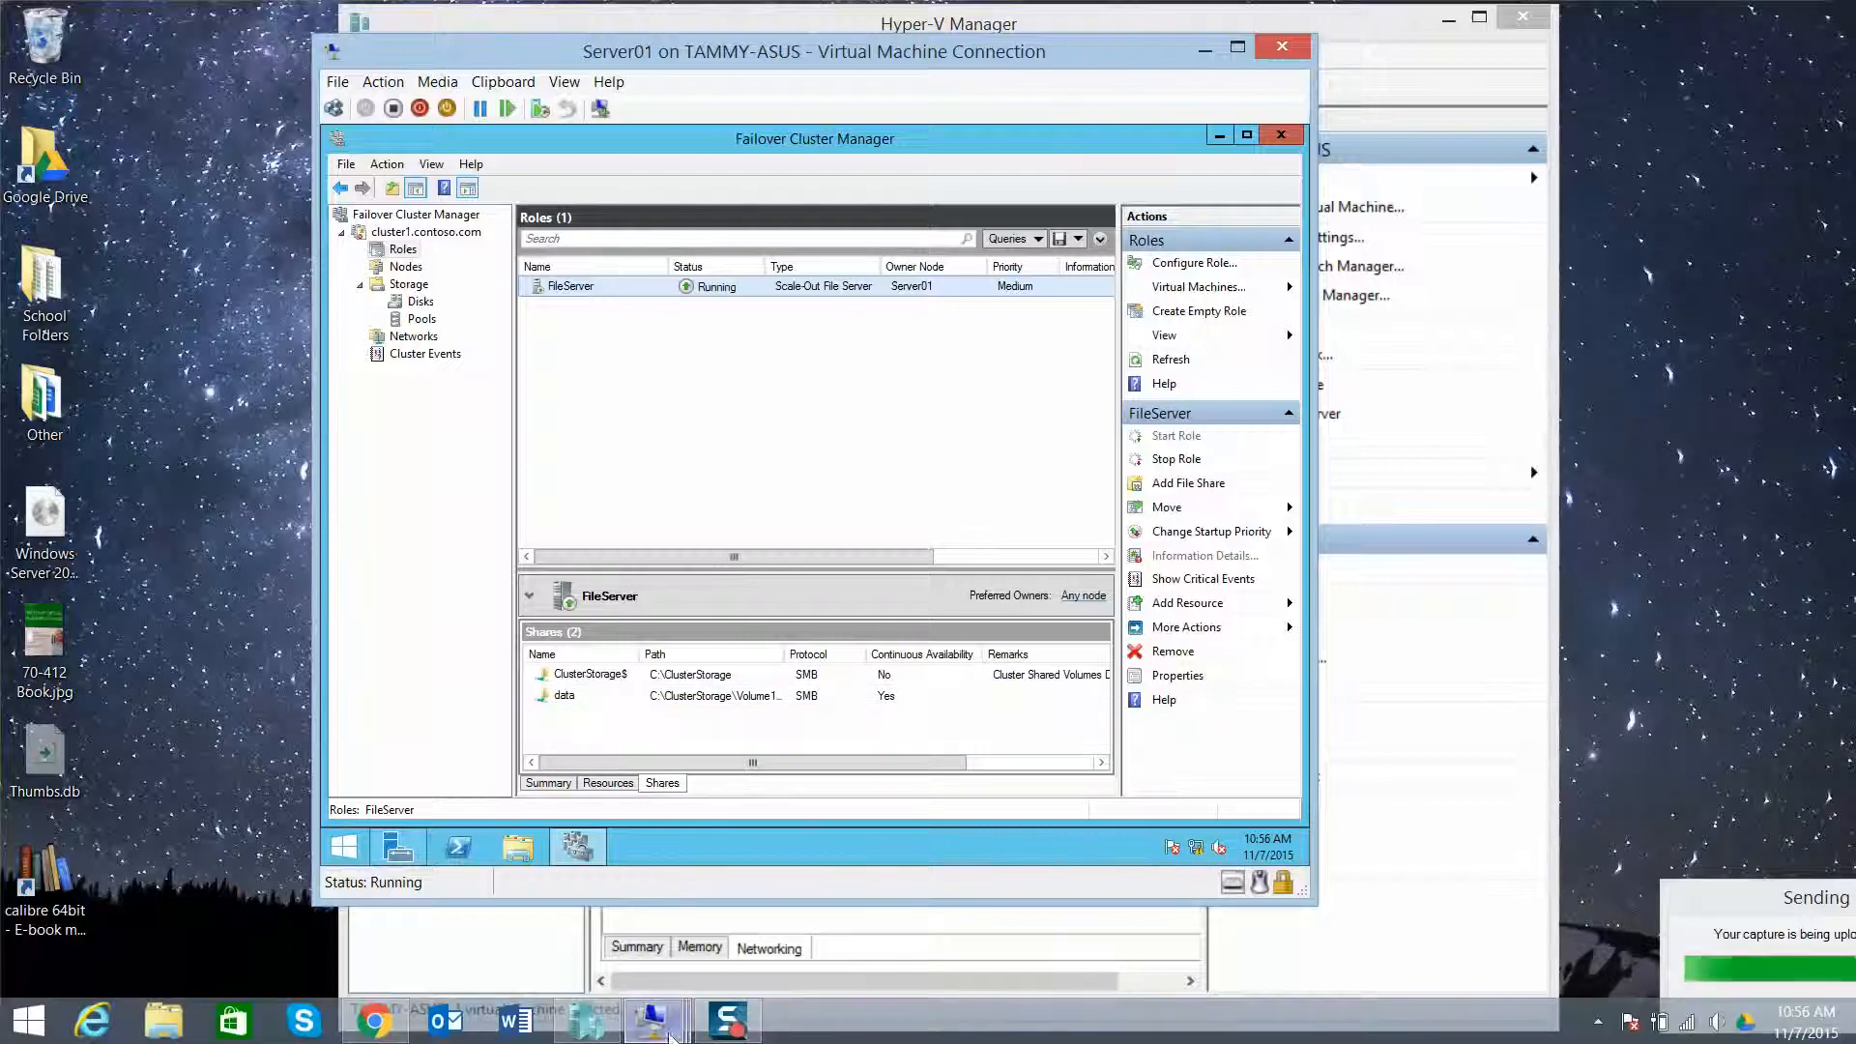